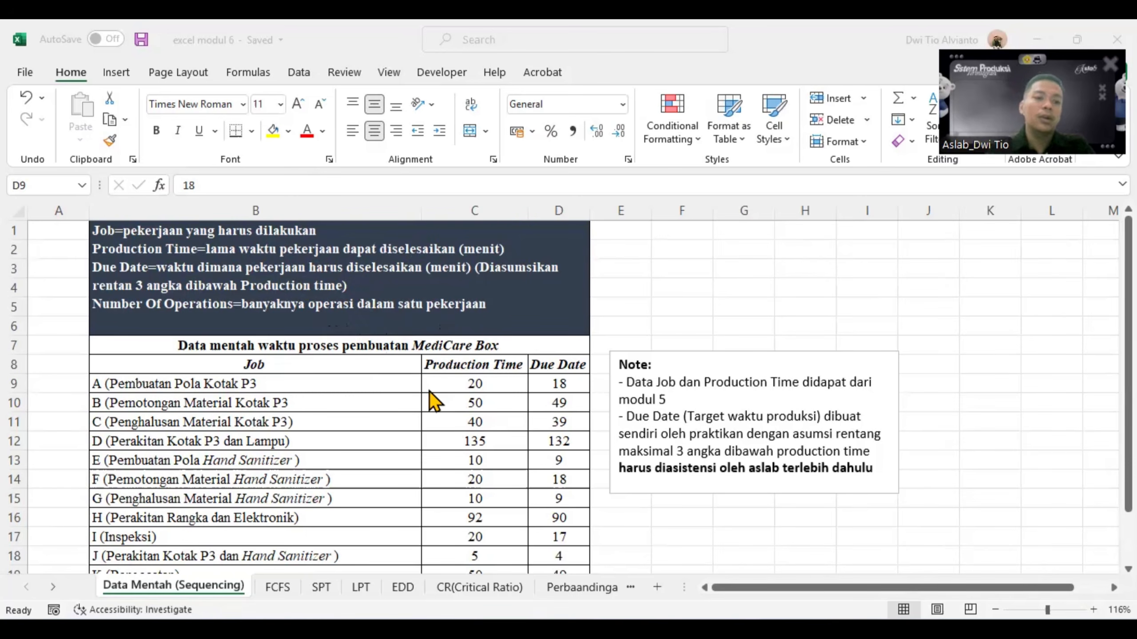
scroll(367, 410, "down", 1)
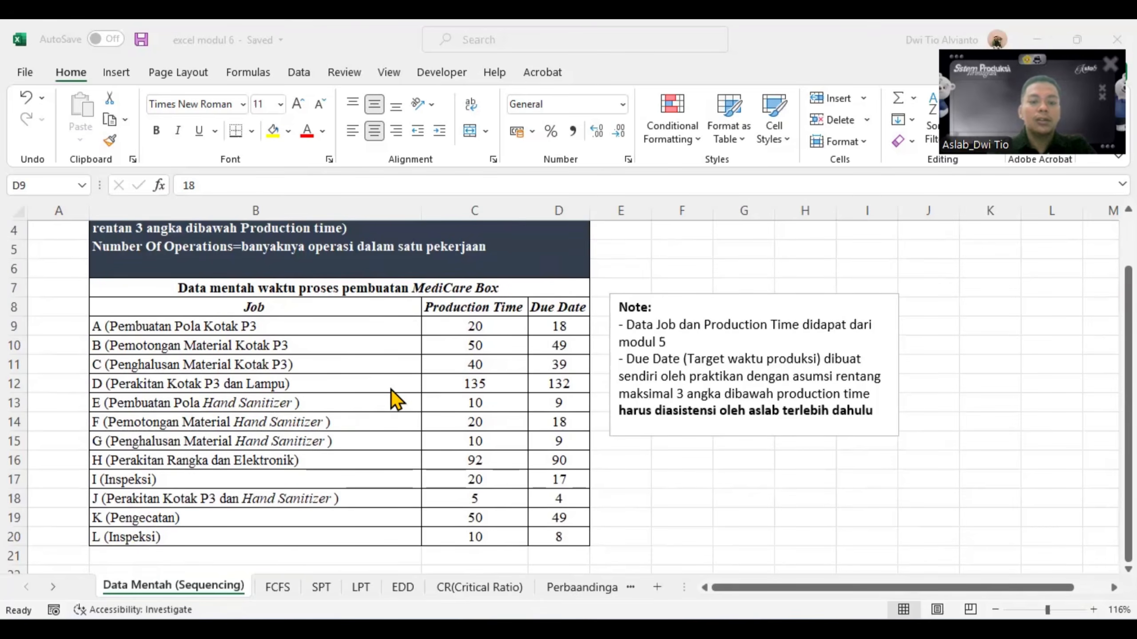
scroll(391, 389, "up", 1)
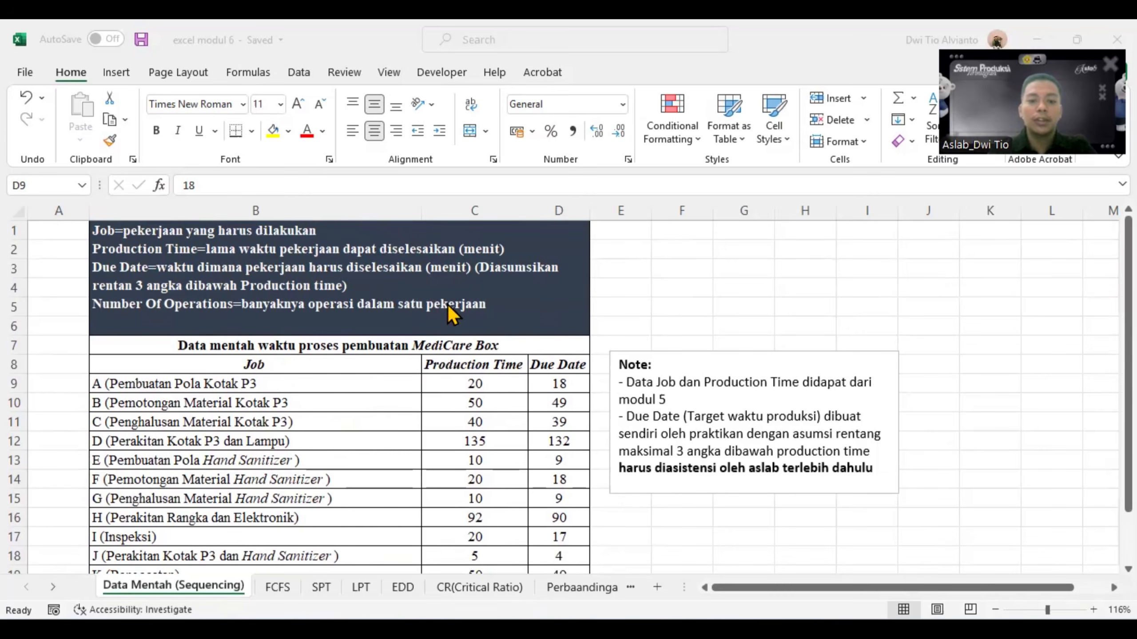
scroll(459, 394, "down", 1)
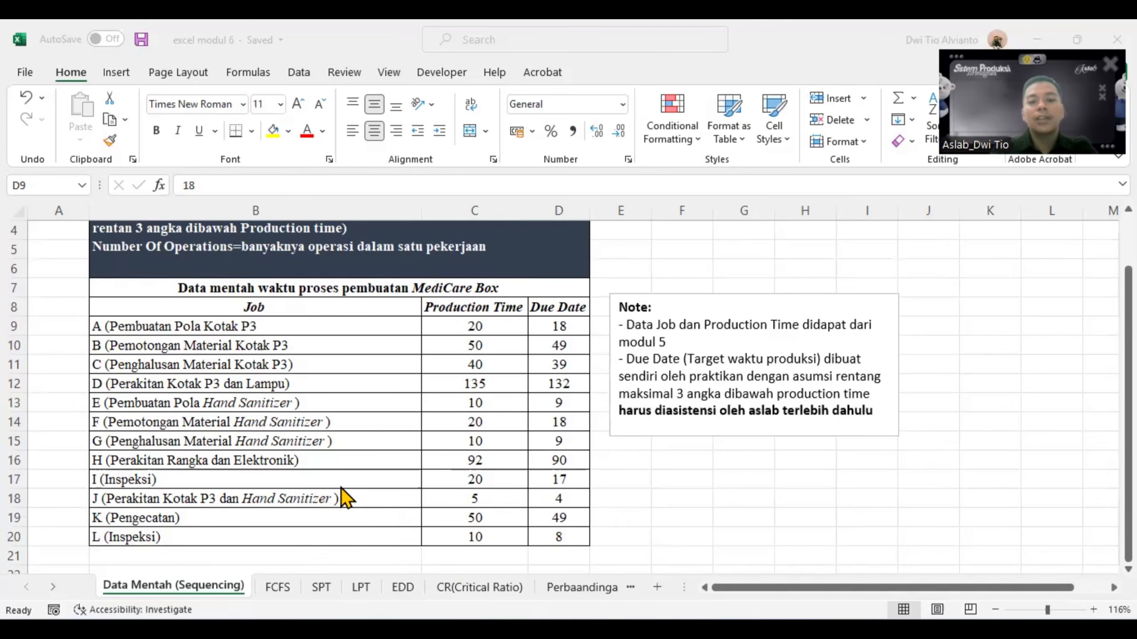
scroll(341, 482, "up", 1)
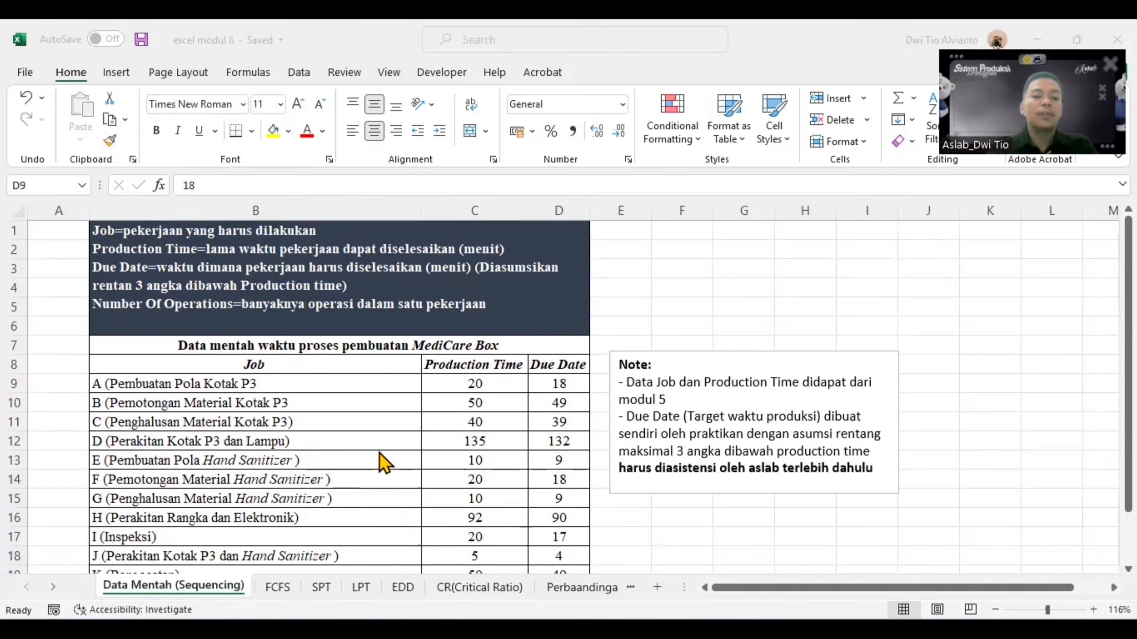
- Copy the job names in B9:B20 of the Data Mentah (Sequencing) sheet into the FCFS sheet's Job column, starting at B5
left_click(272, 592)
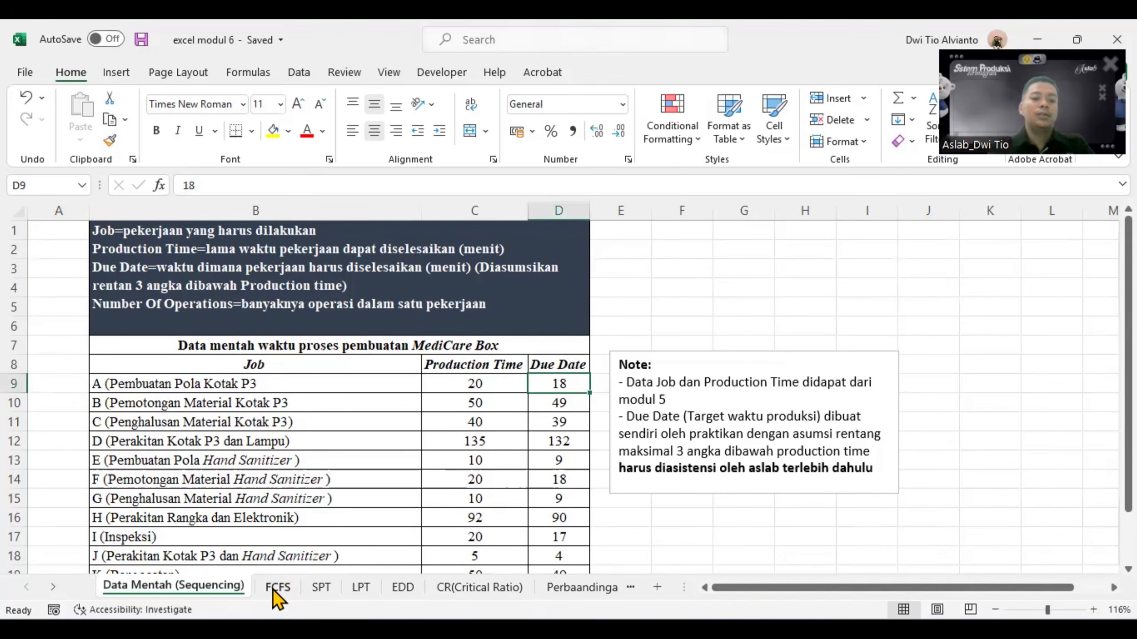
left_click(275, 588)
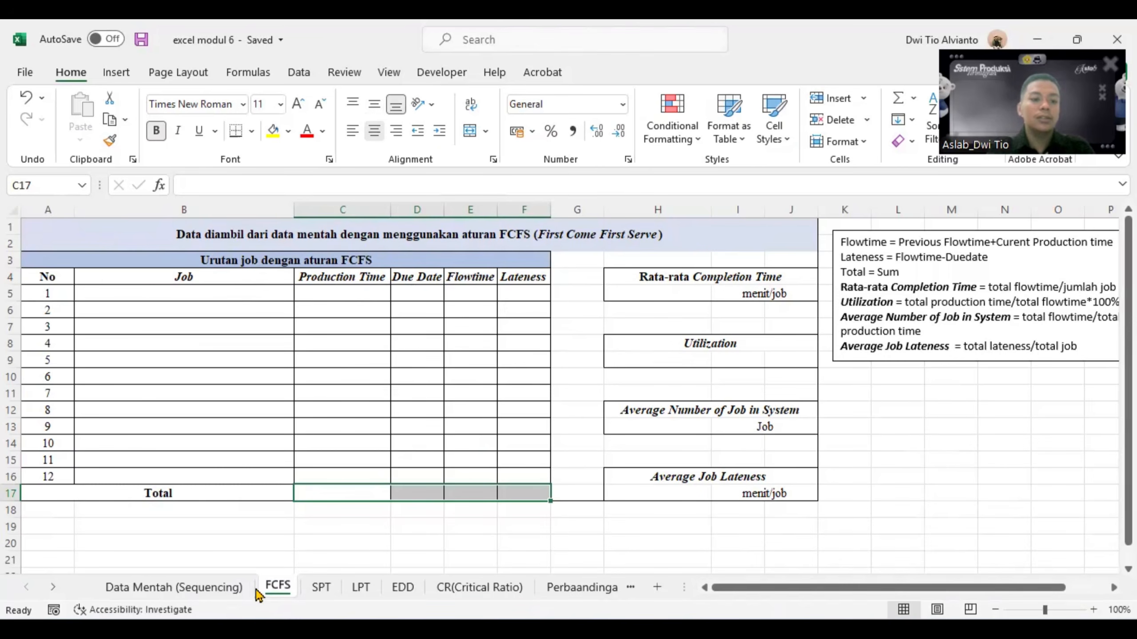
left_click(197, 295)
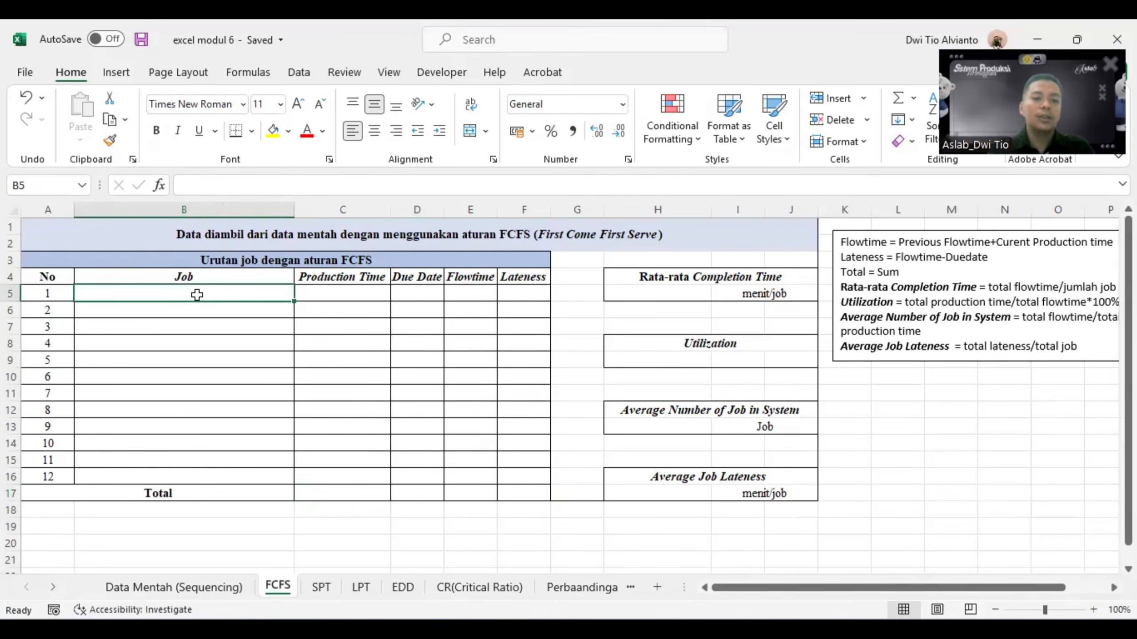
left_click(211, 592)
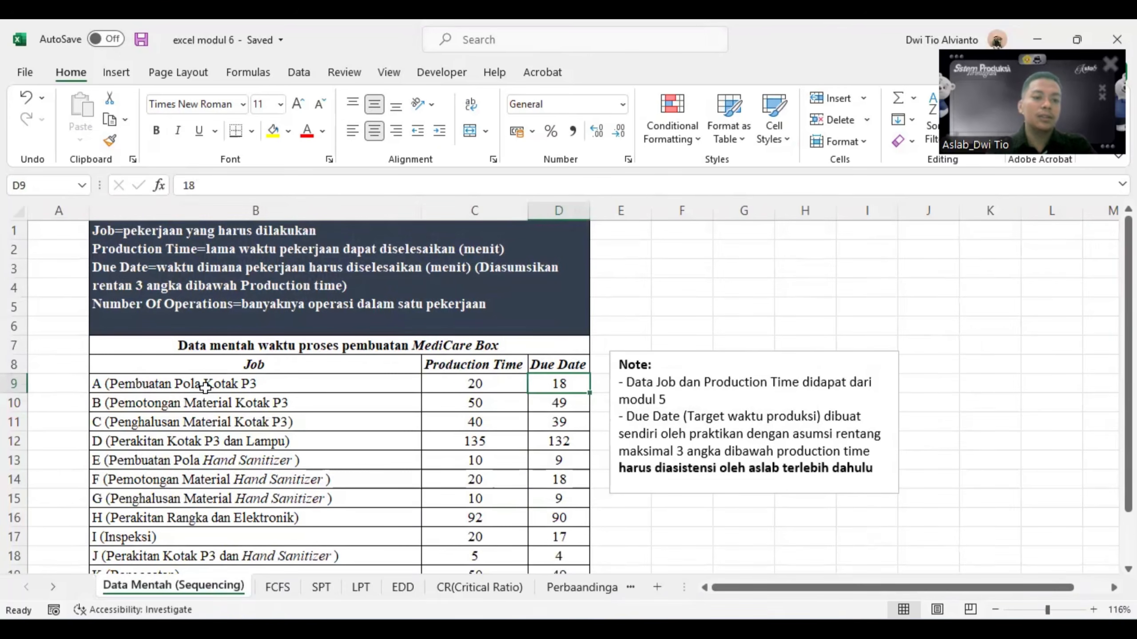
left_click_drag(206, 388, 212, 533)
key("ctrl+c")
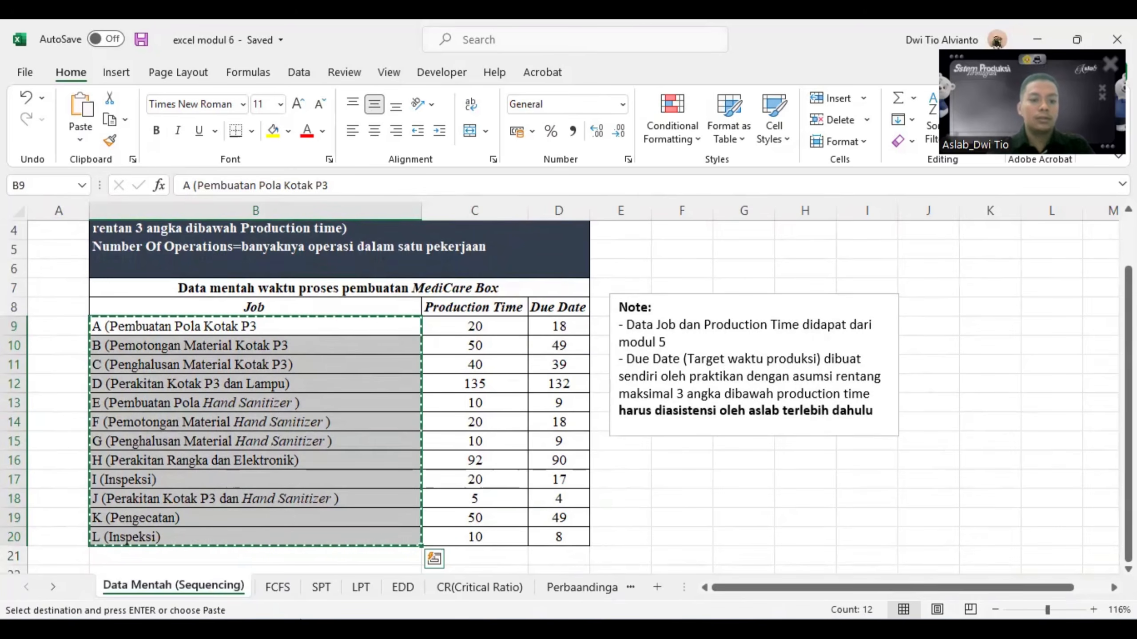
left_click(277, 586)
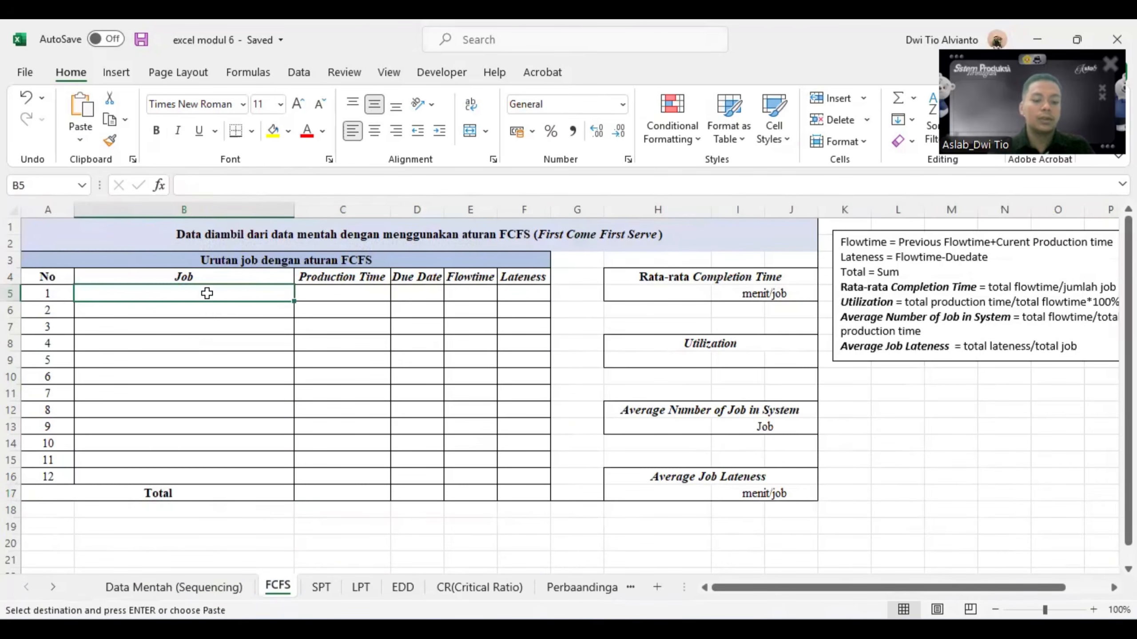
key("ctrl+v")
left_click(331, 379)
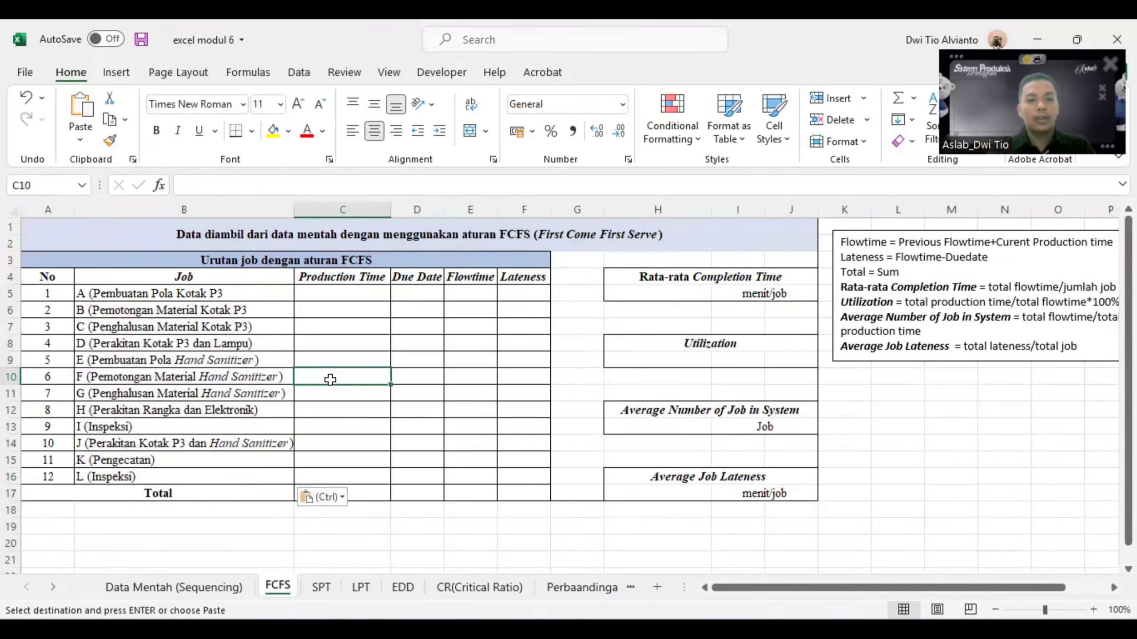
- Copy the Production Time values in C9:C20 of the Data Mentah (Sequencing) sheet into the FCFS sheet, starting at C5
left_click(334, 296)
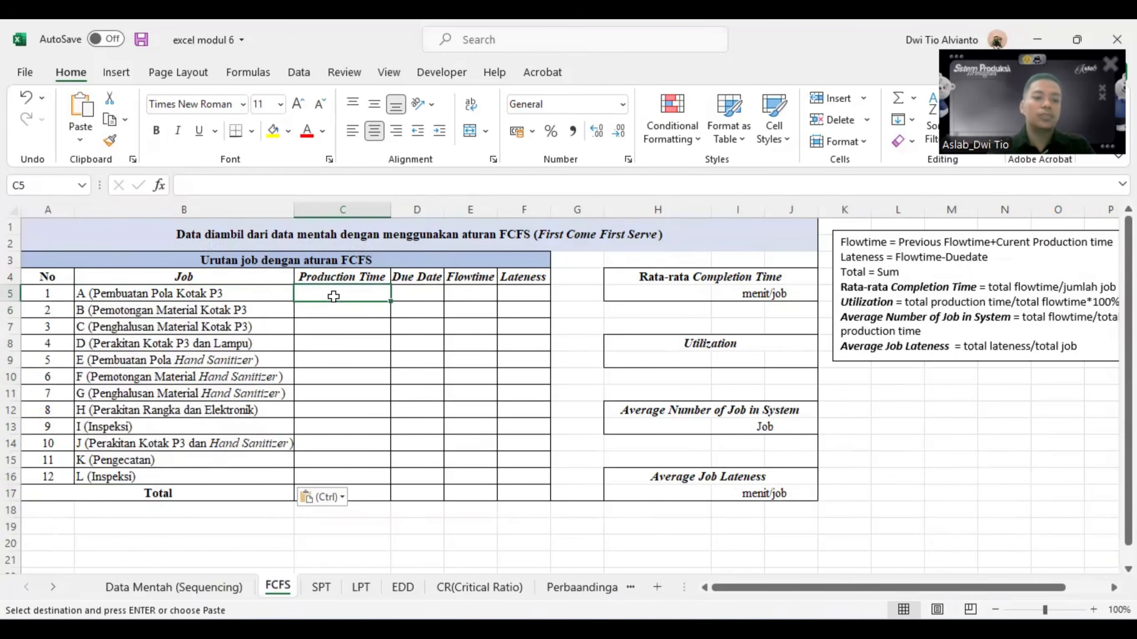
left_click(233, 586)
left_click_drag(469, 326, 478, 535)
key("ctrl+c")
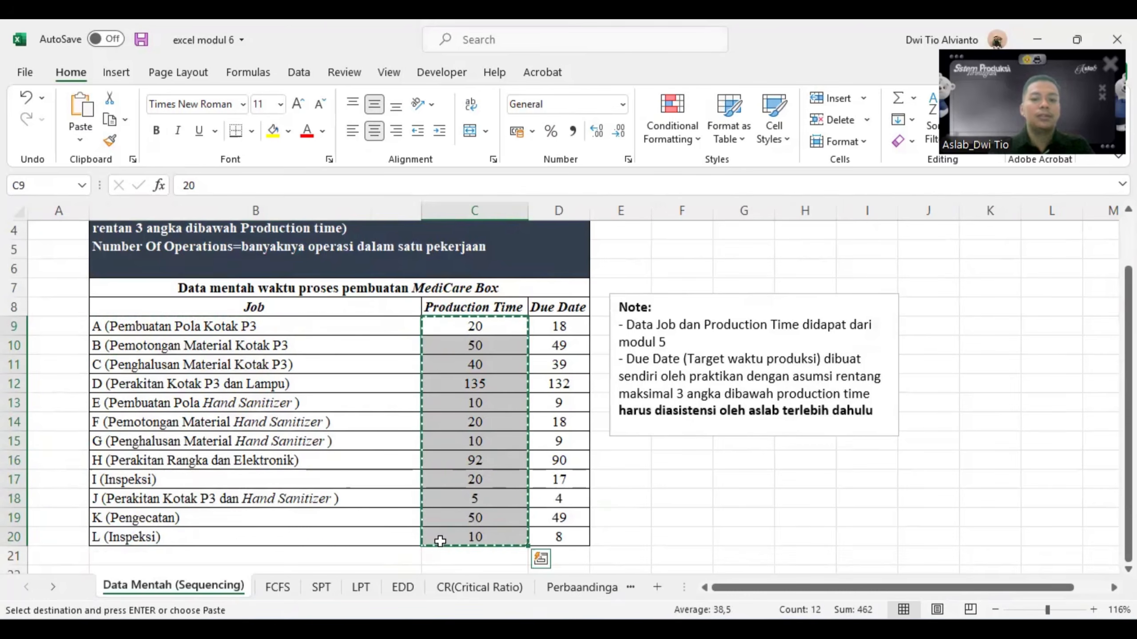
left_click(295, 589)
left_click(354, 298)
key("ctrl+v")
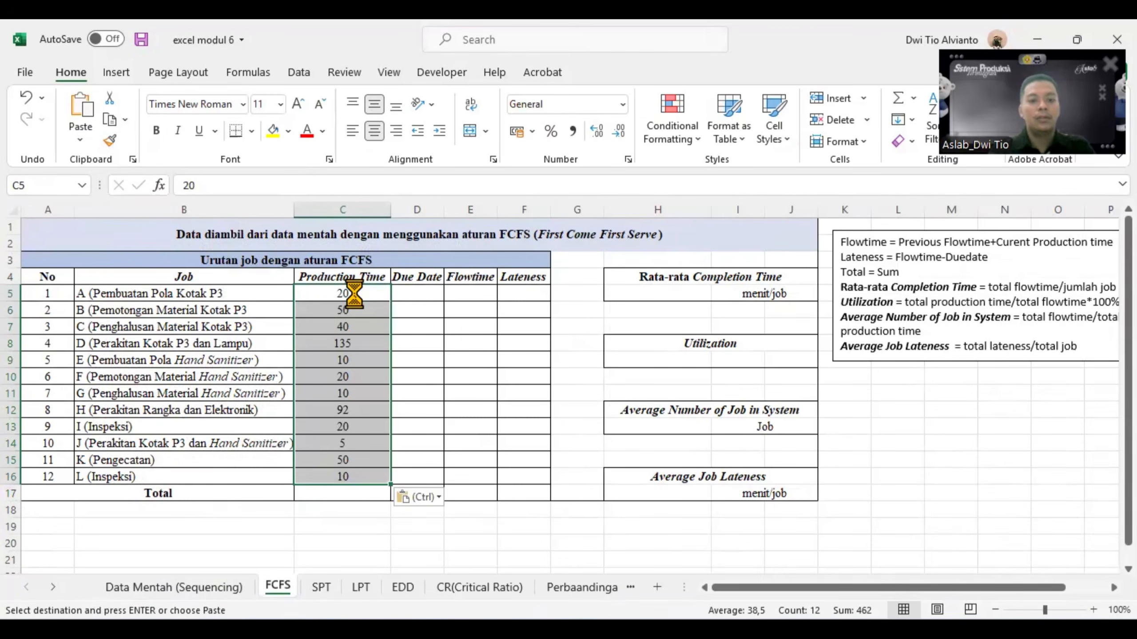
- Copy the Due Date values in D9:D20 of the Data Mentah (Sequencing) sheet into the FCFS sheet, starting at D5
left_click(419, 290)
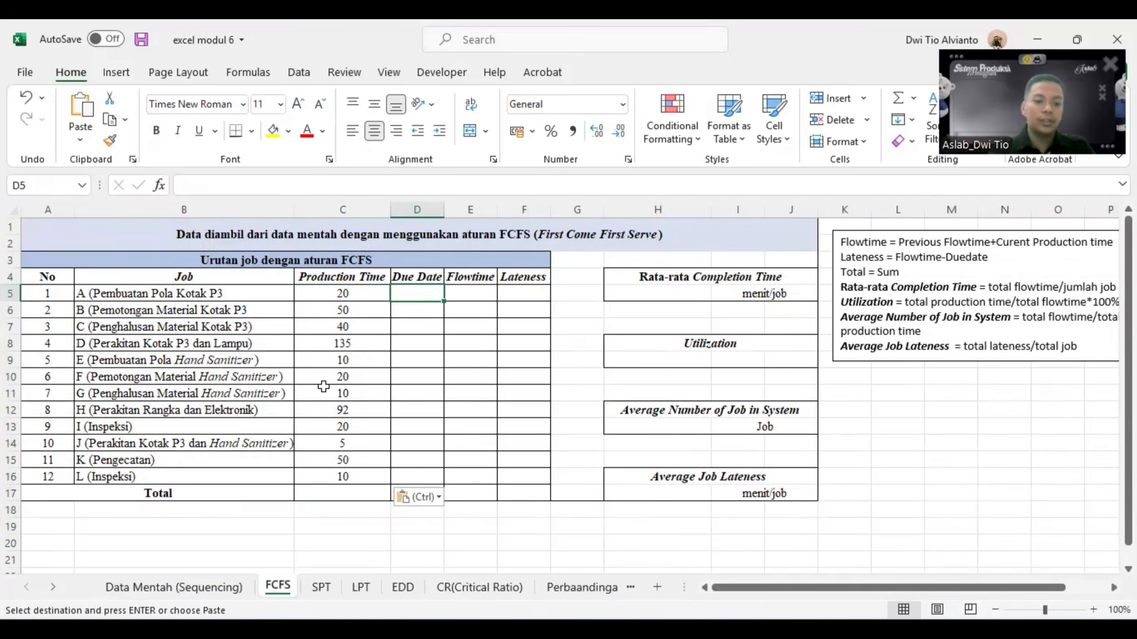
left_click(173, 587)
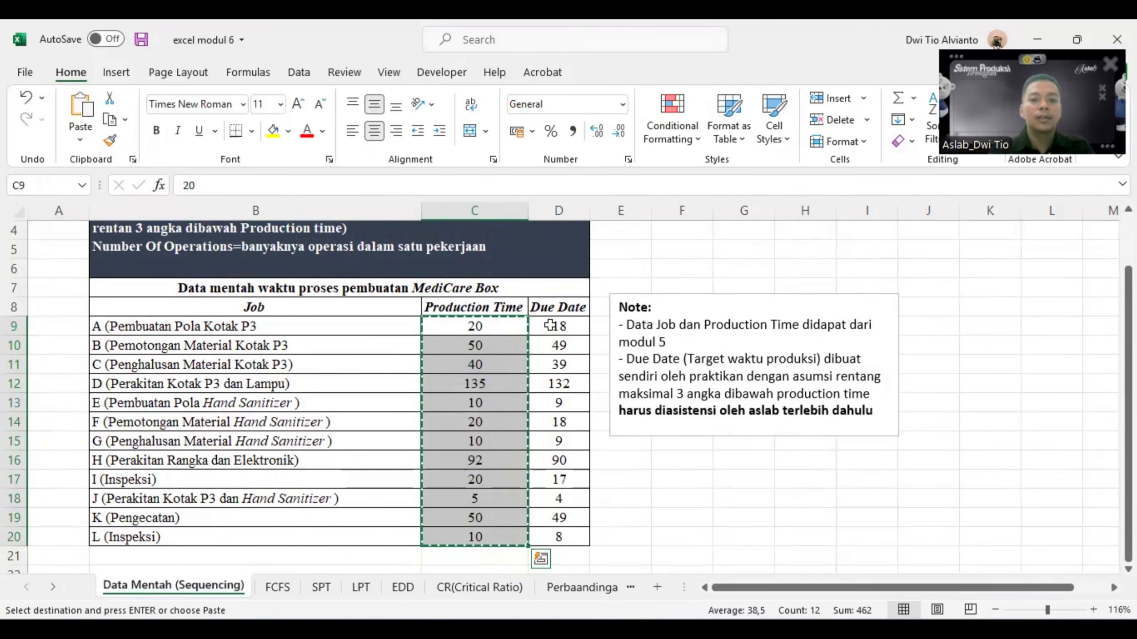
left_click_drag(550, 325, 568, 535)
key("ctrl+c")
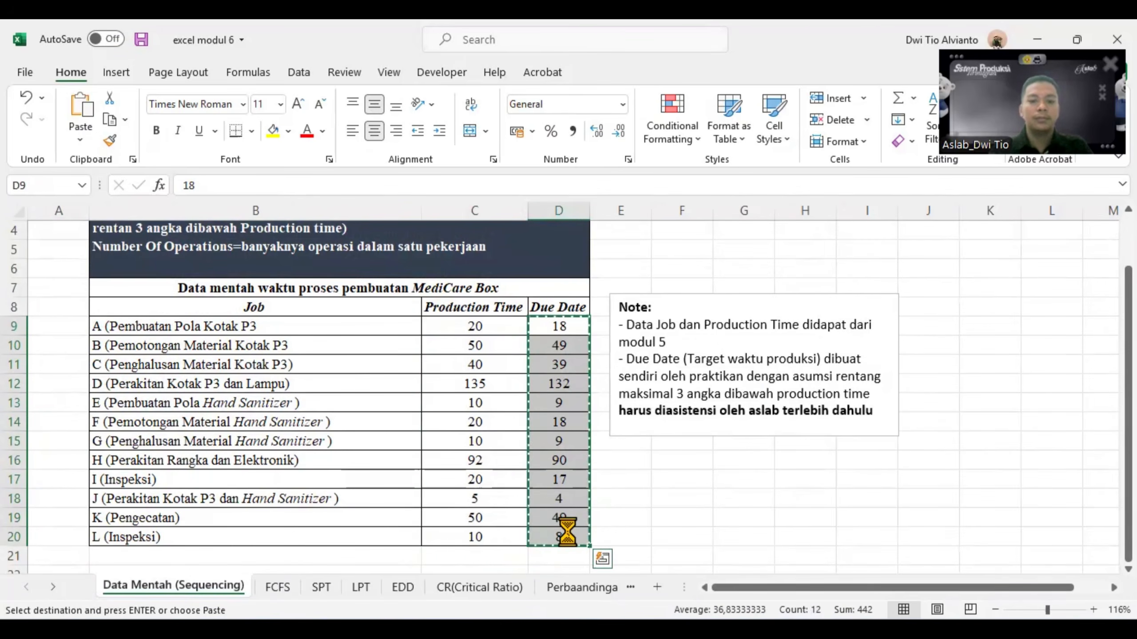
left_click(287, 589)
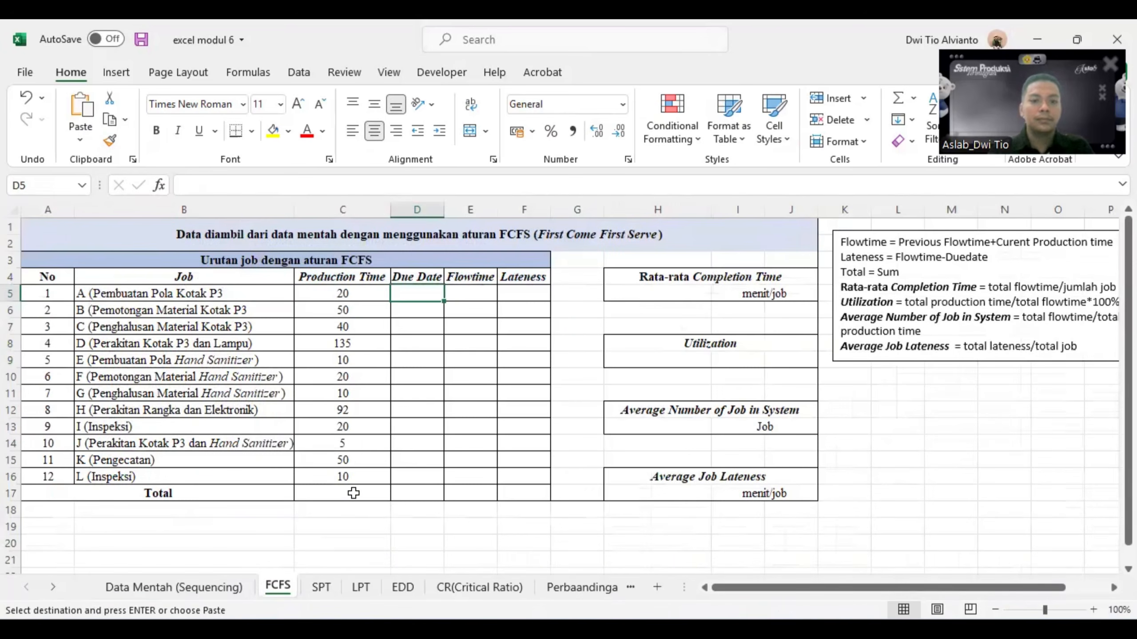
key("ctrl+v")
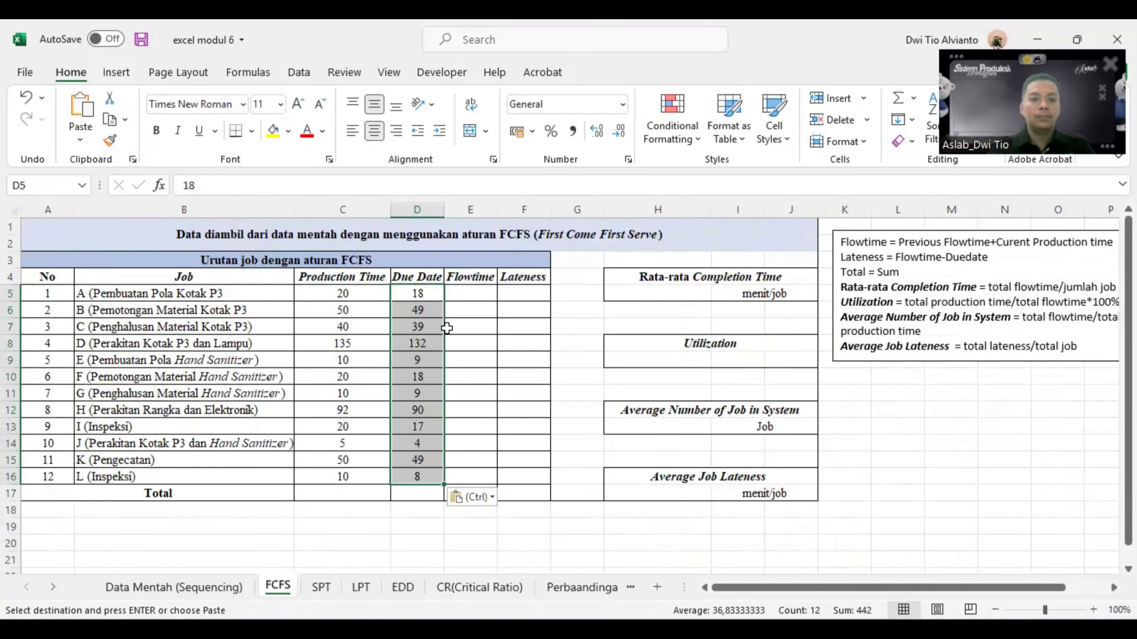
- Set the first job's Flowtime in E5 equal to its production time with the formula =C5
left_click(463, 347)
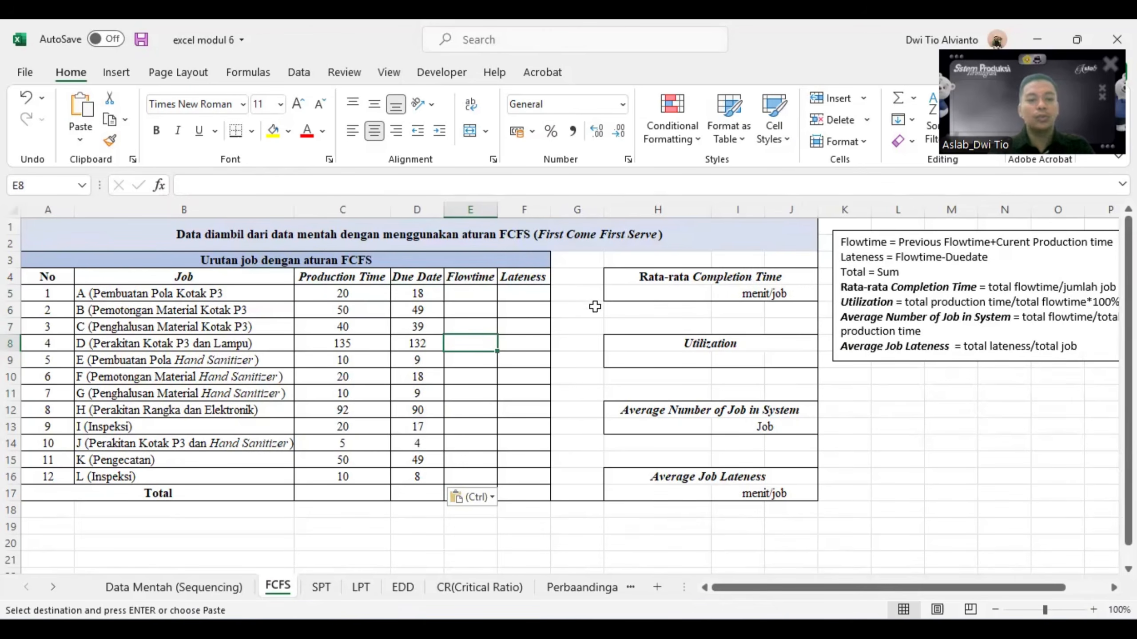
left_click(476, 292)
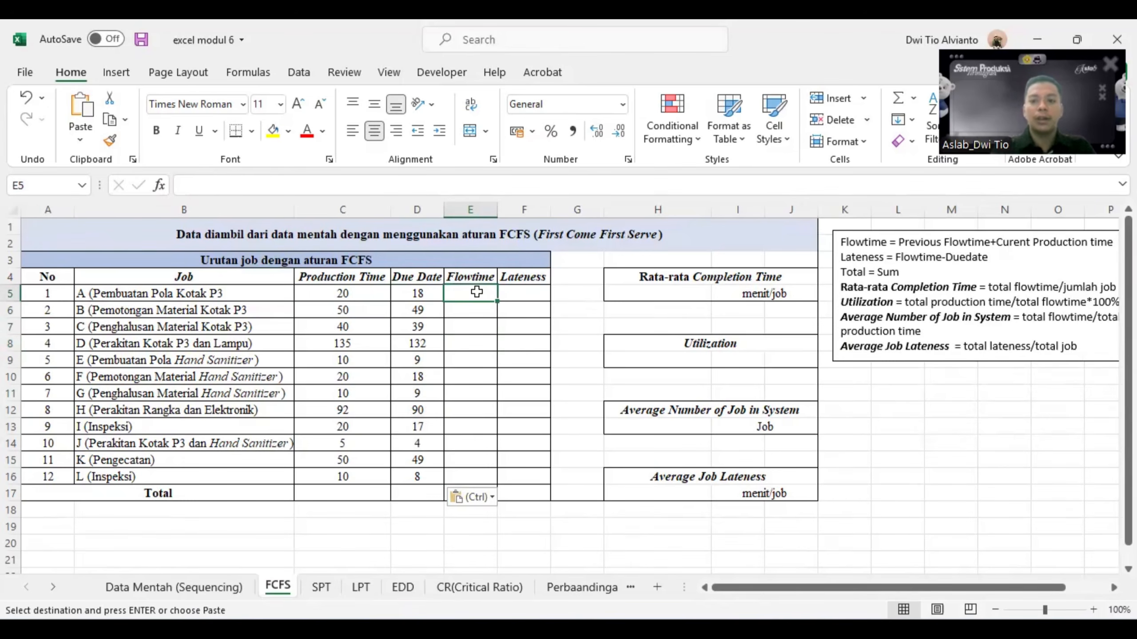
key("Escape")
type("=")
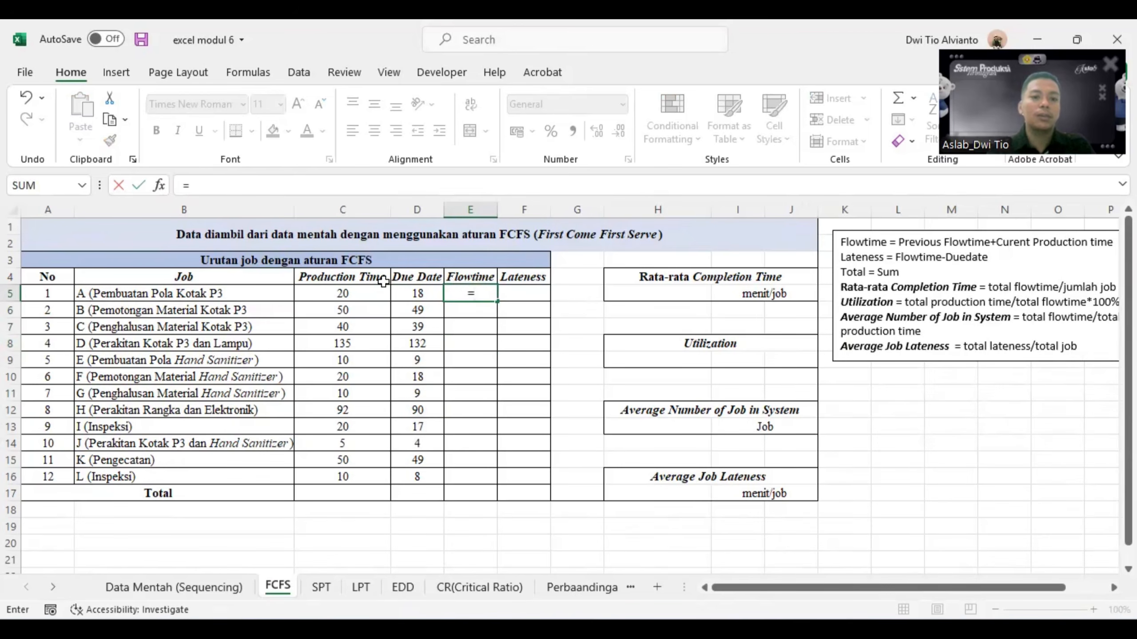
left_click(355, 292)
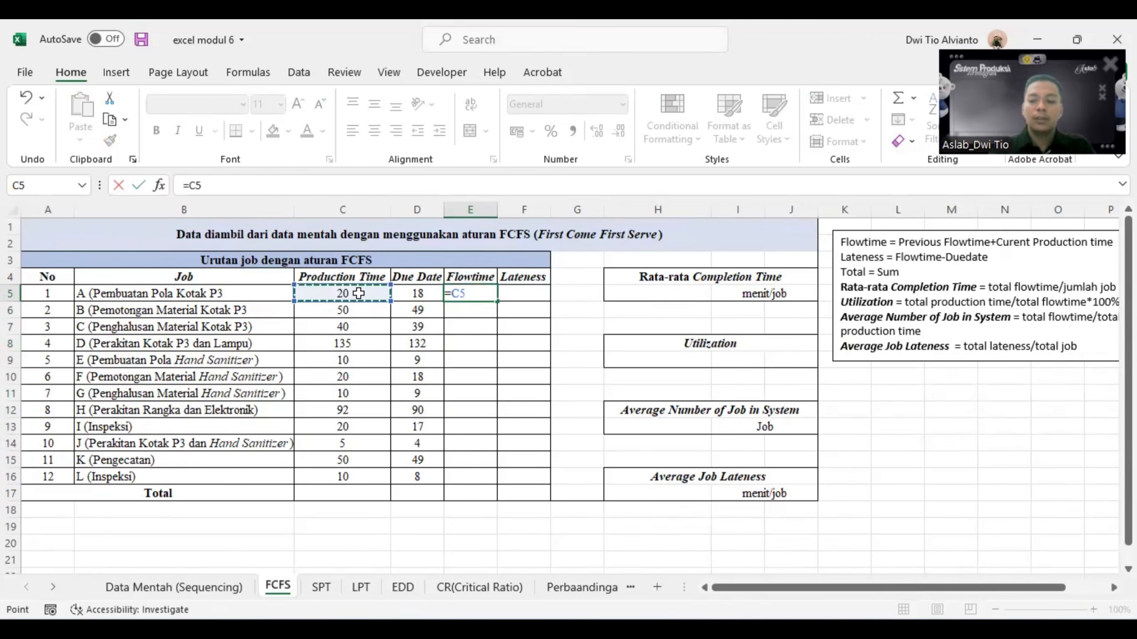
key("Return")
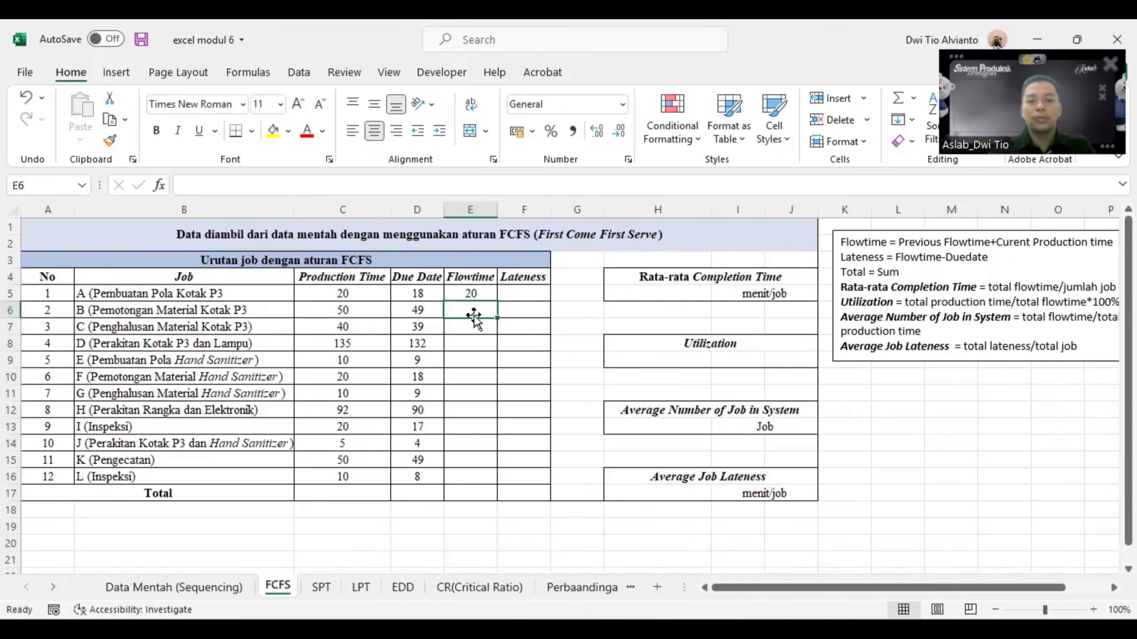
- Calculate the second job's Flowtime in E6 with =E5+C6 and fill the formula down through E16
type("=")
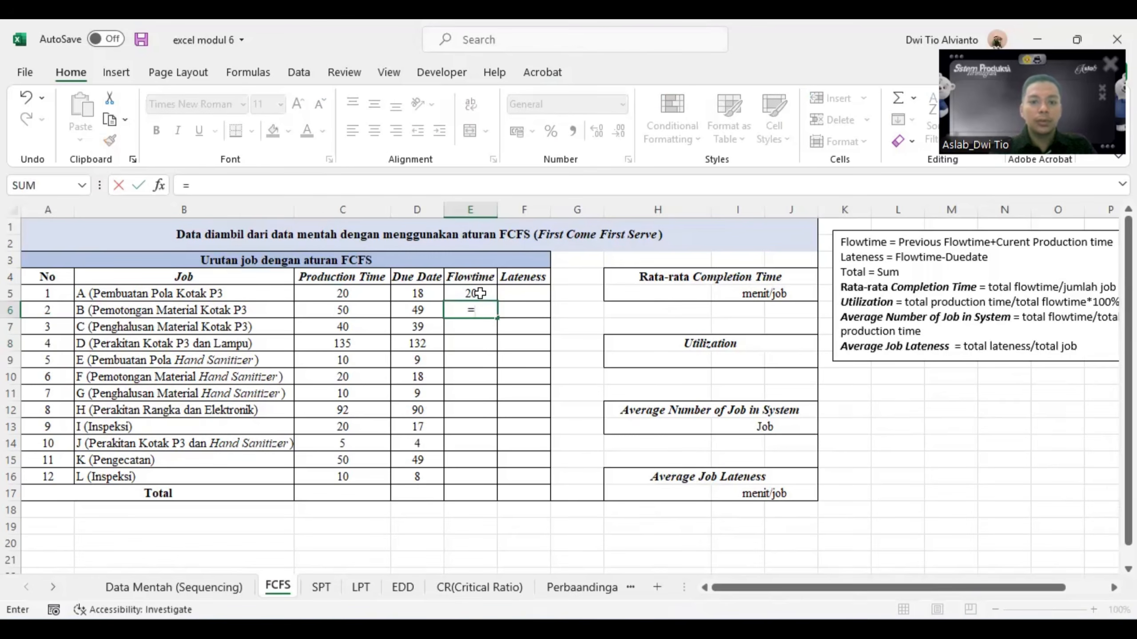
left_click(480, 293)
type("+")
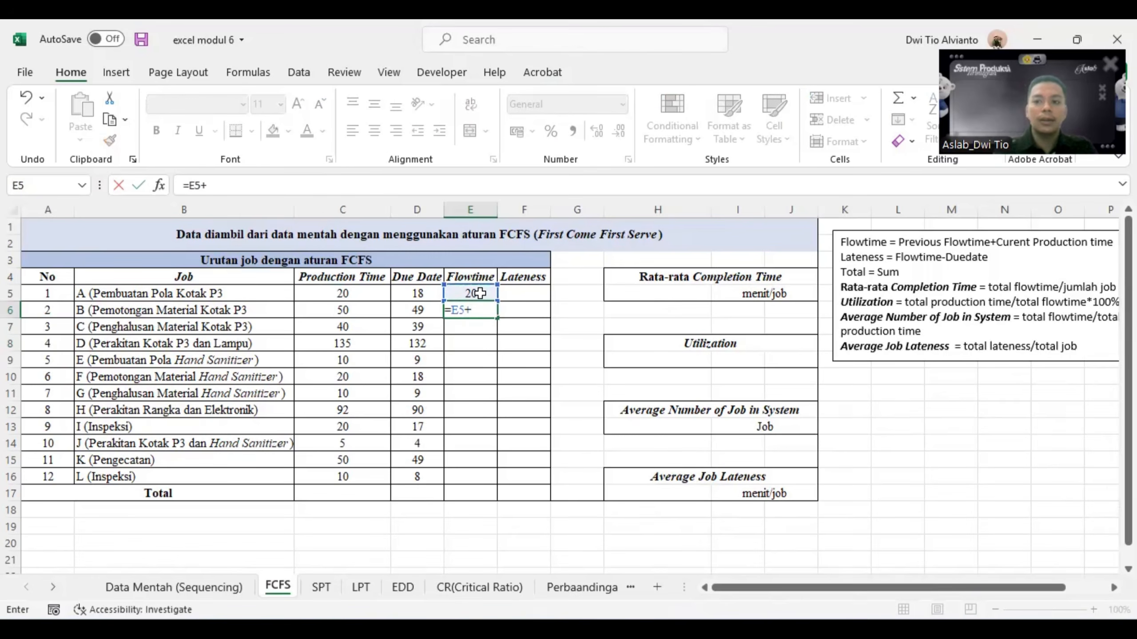
left_click(345, 310)
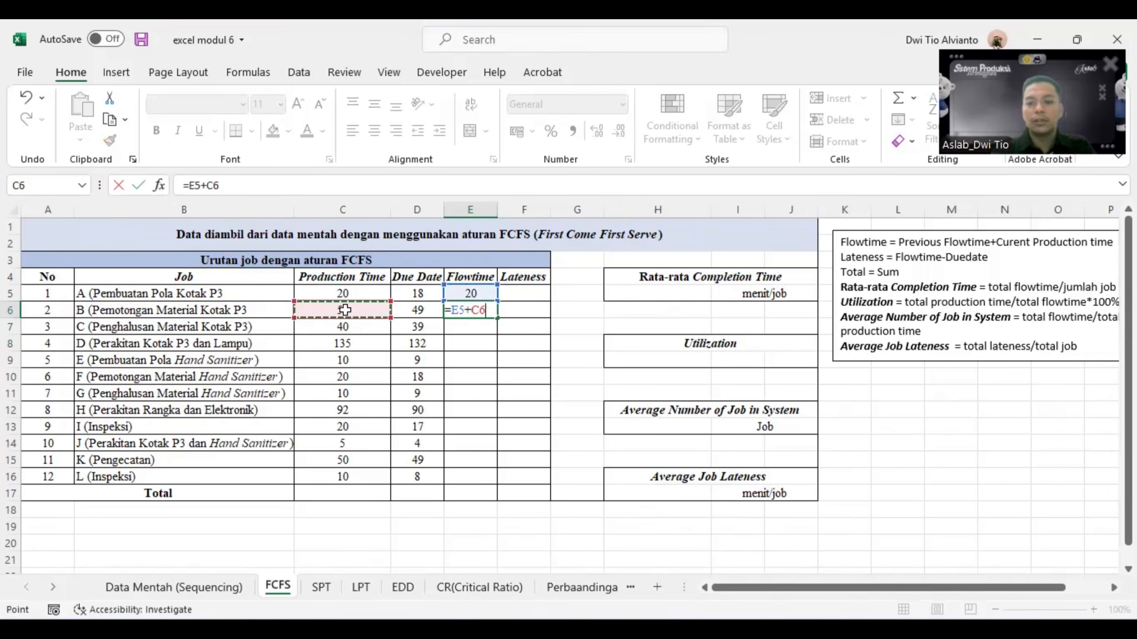
key("Return")
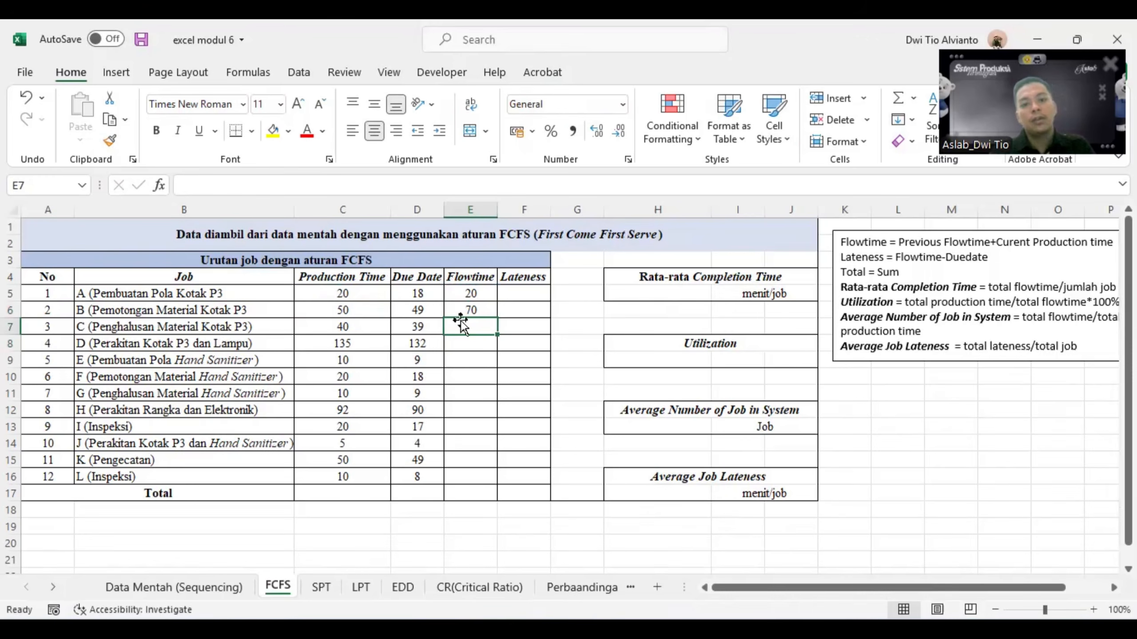
left_click(468, 308)
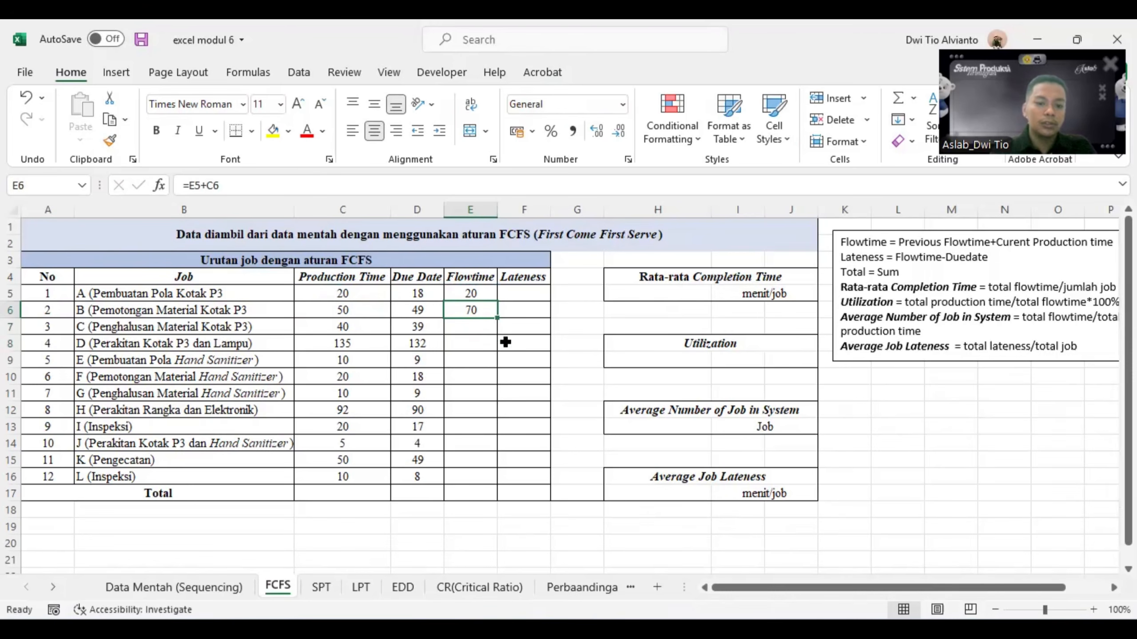
left_click_drag(505, 342, 497, 483)
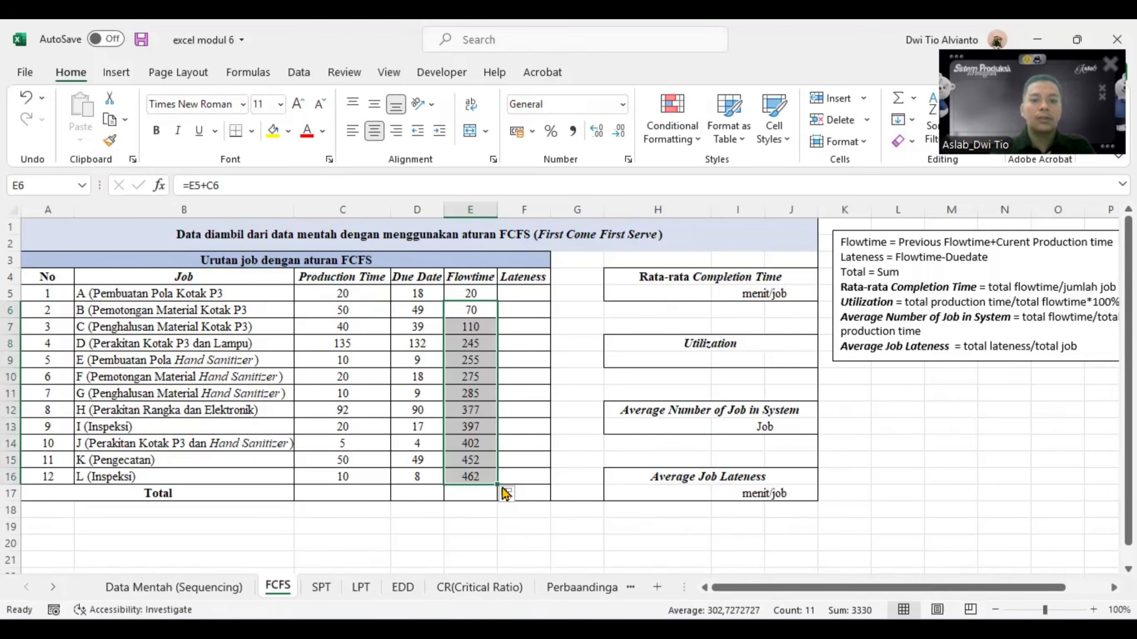
- Examine the filled Flowtime formulas in E7 and E8 and the cells they reference
left_click(477, 334)
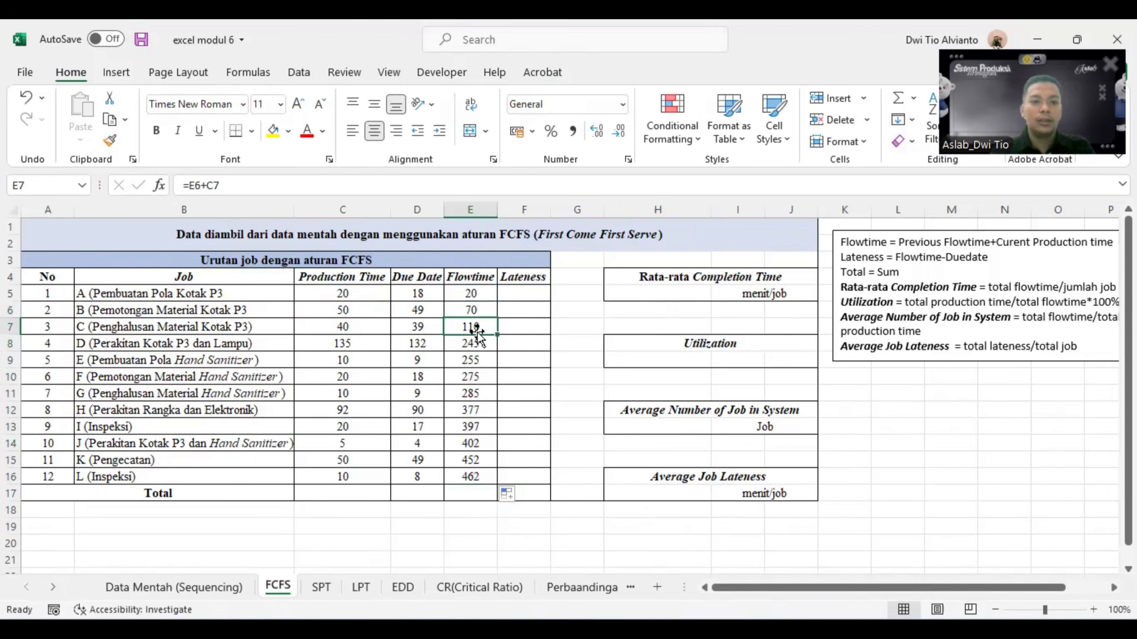
left_click(206, 185)
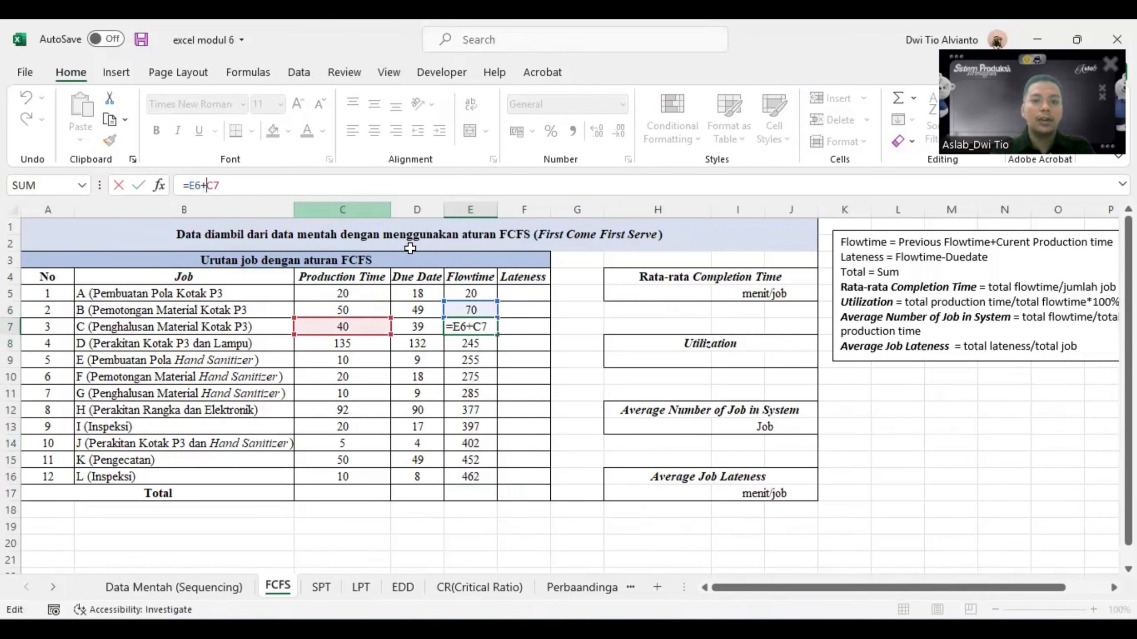
left_click(472, 346)
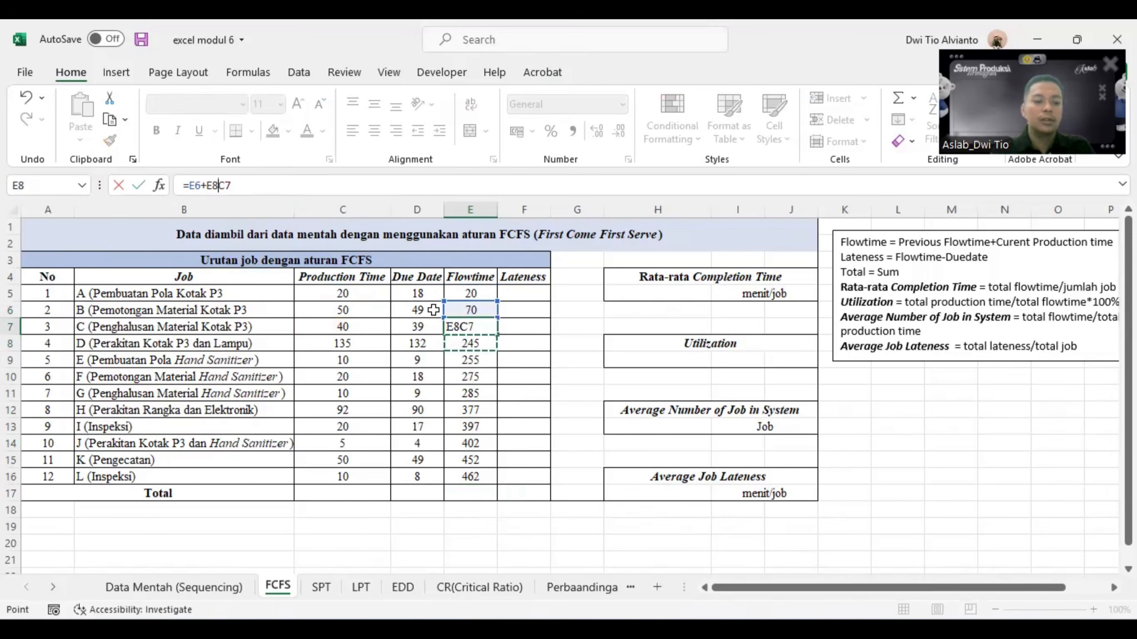
key("Escape")
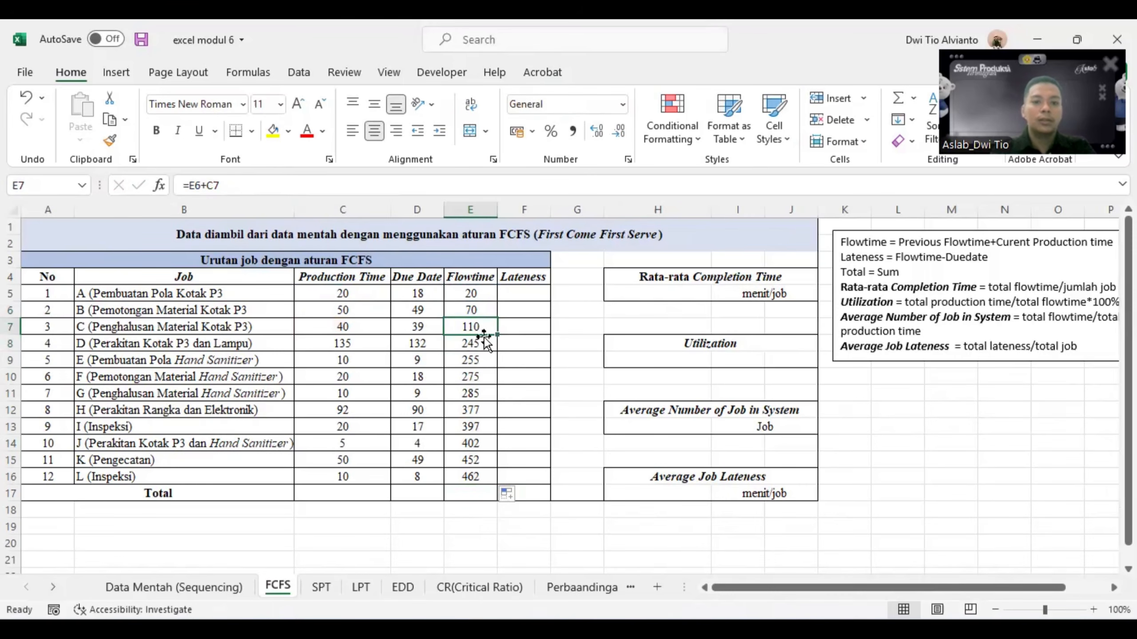
left_click(199, 185)
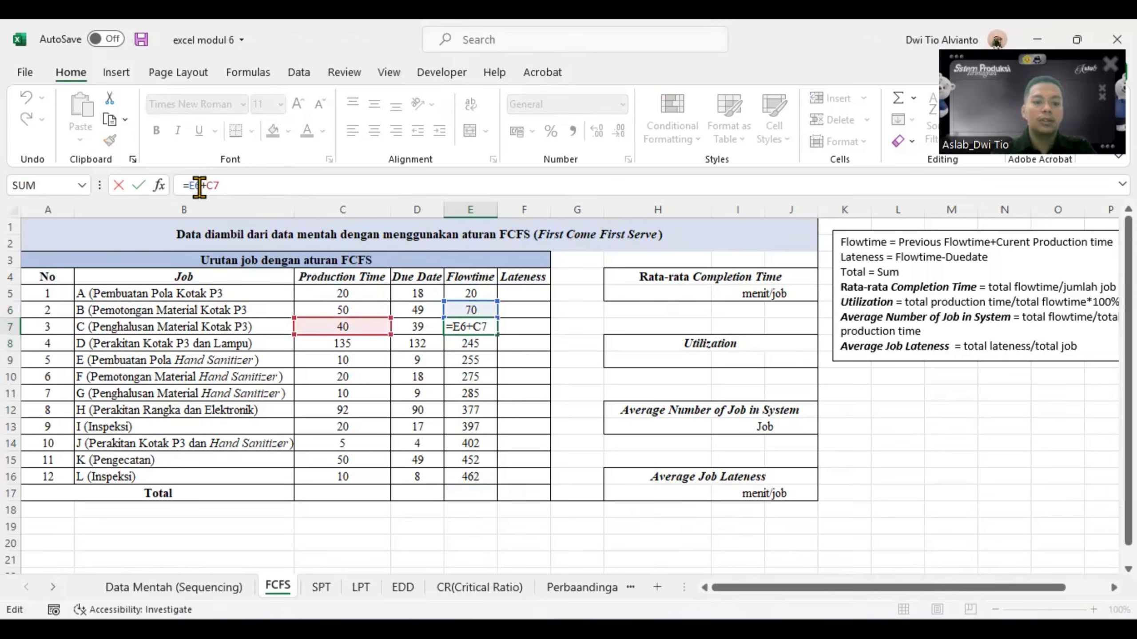
key("Escape")
left_click(469, 347)
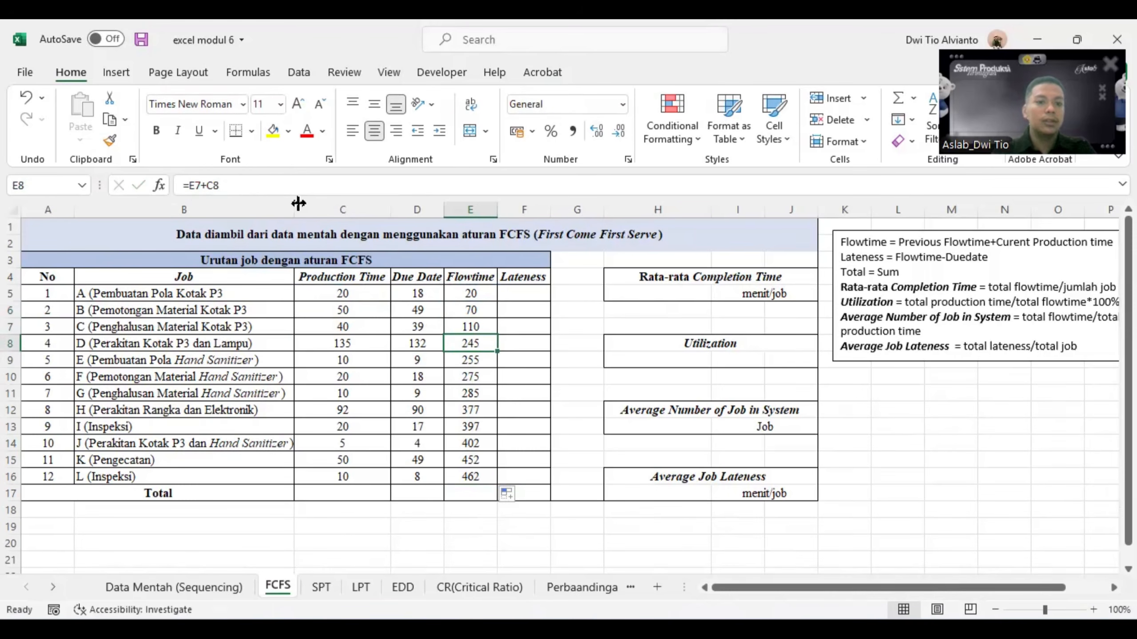
left_click(203, 185)
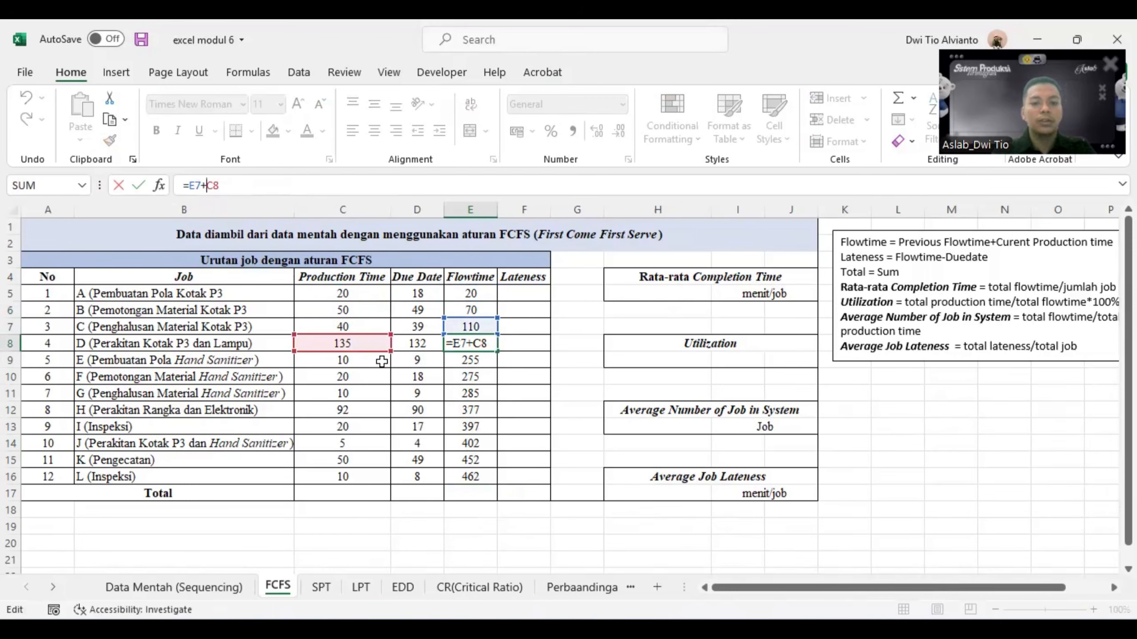
key("ctrl+Return")
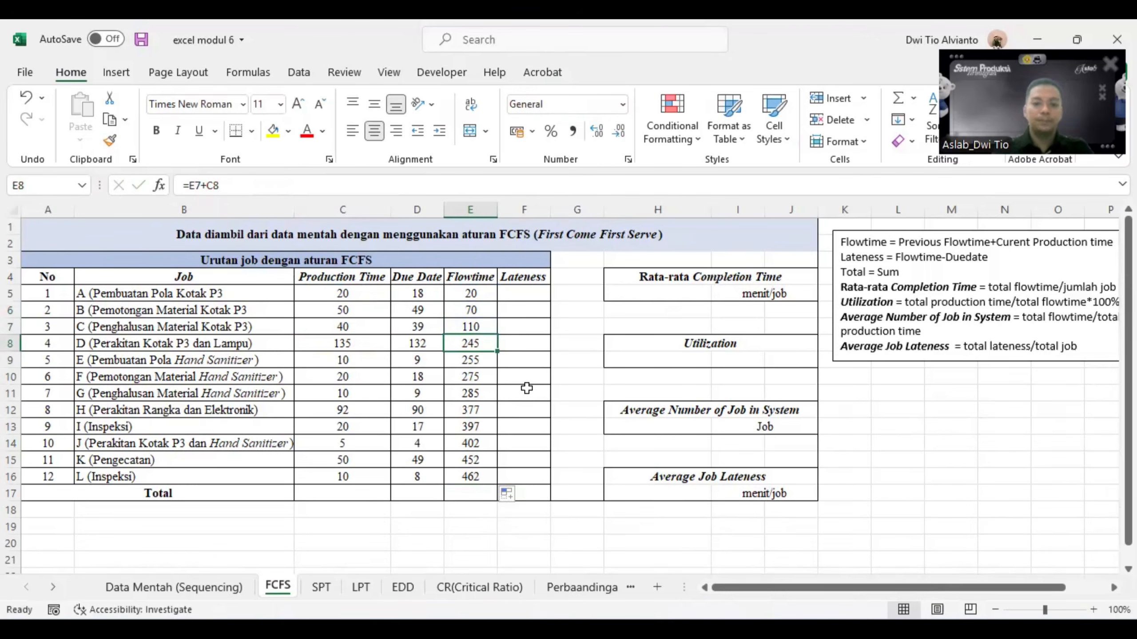
scroll(529, 387, "down", 1)
scroll(526, 386, "up", 1)
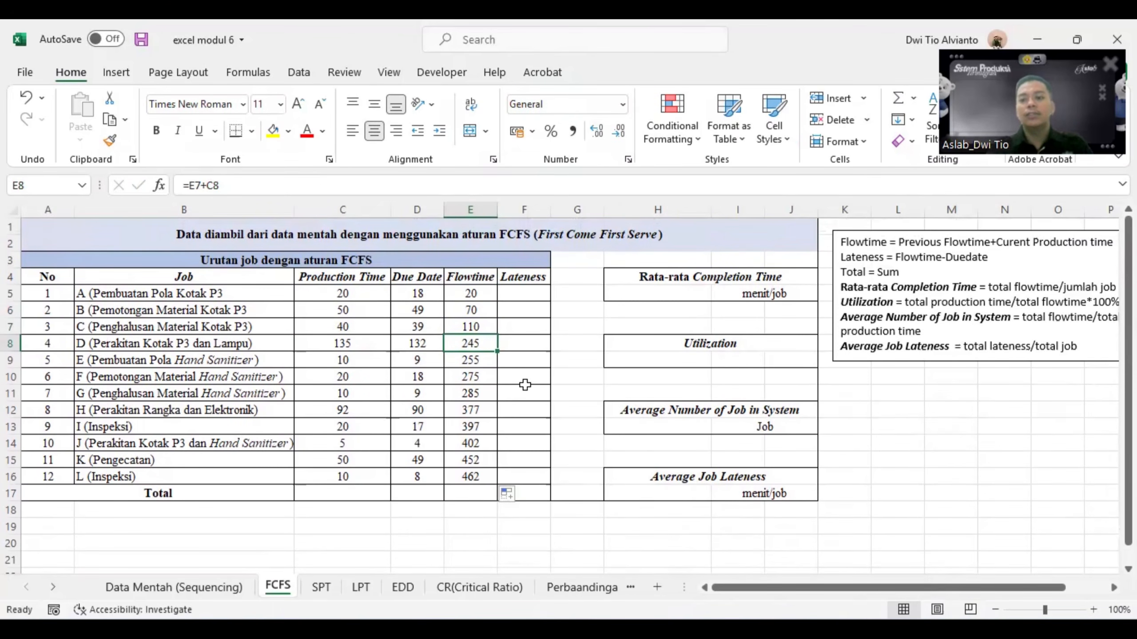
- Calculate the first job's Lateness in F5 with =E5-D5 and fill the formula down through F16
left_click(528, 294)
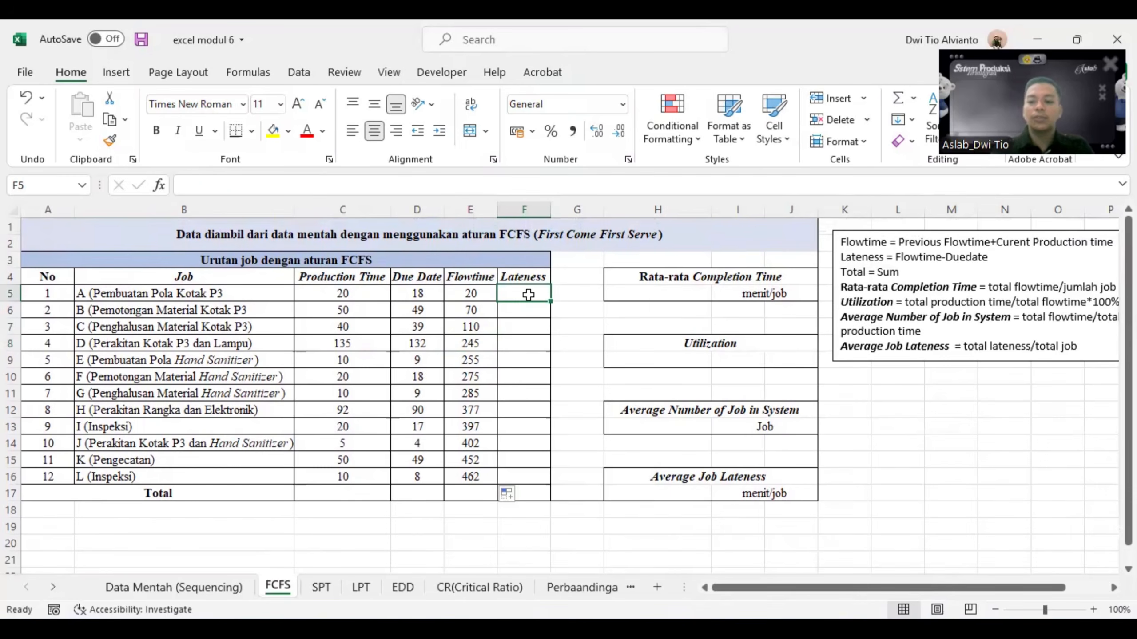
type("=")
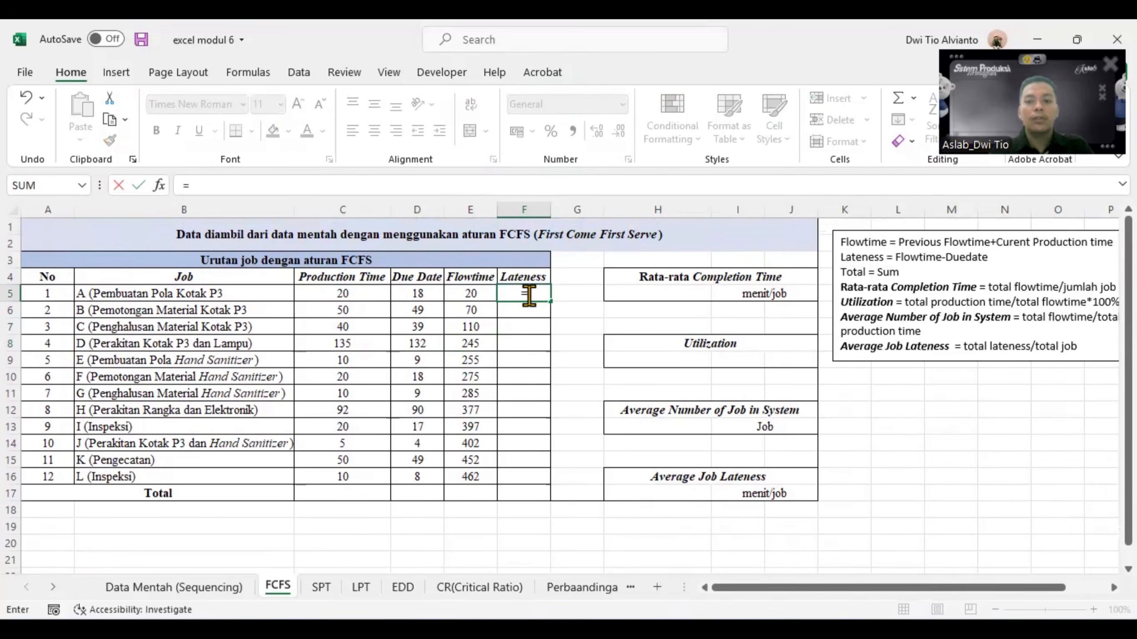
left_click(476, 293)
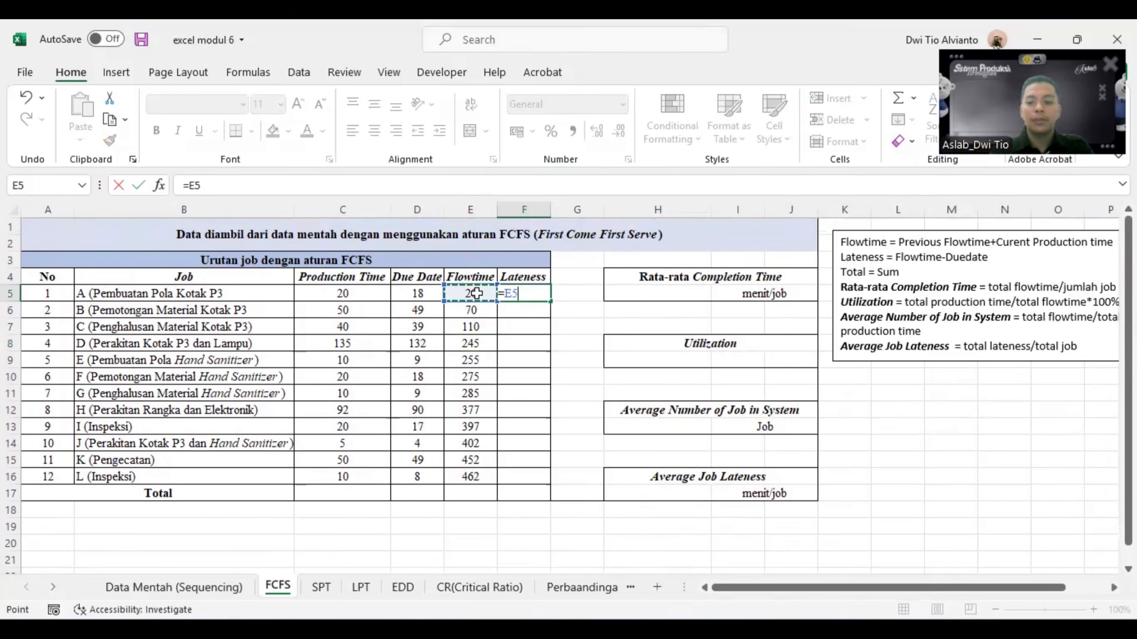
type("-")
left_click(419, 294)
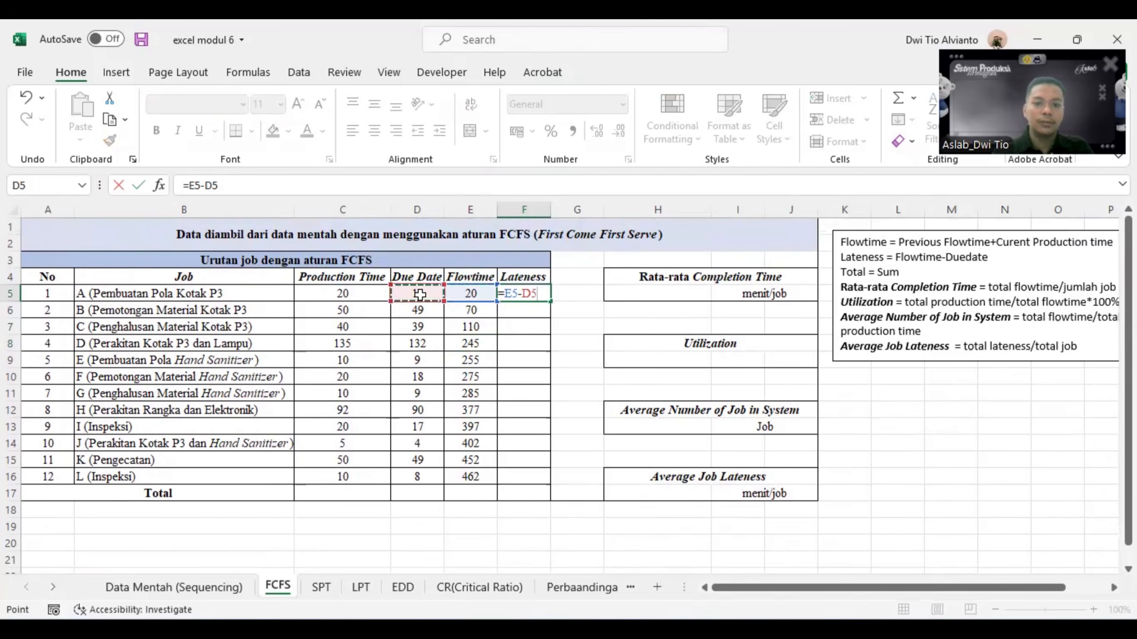
key("Return")
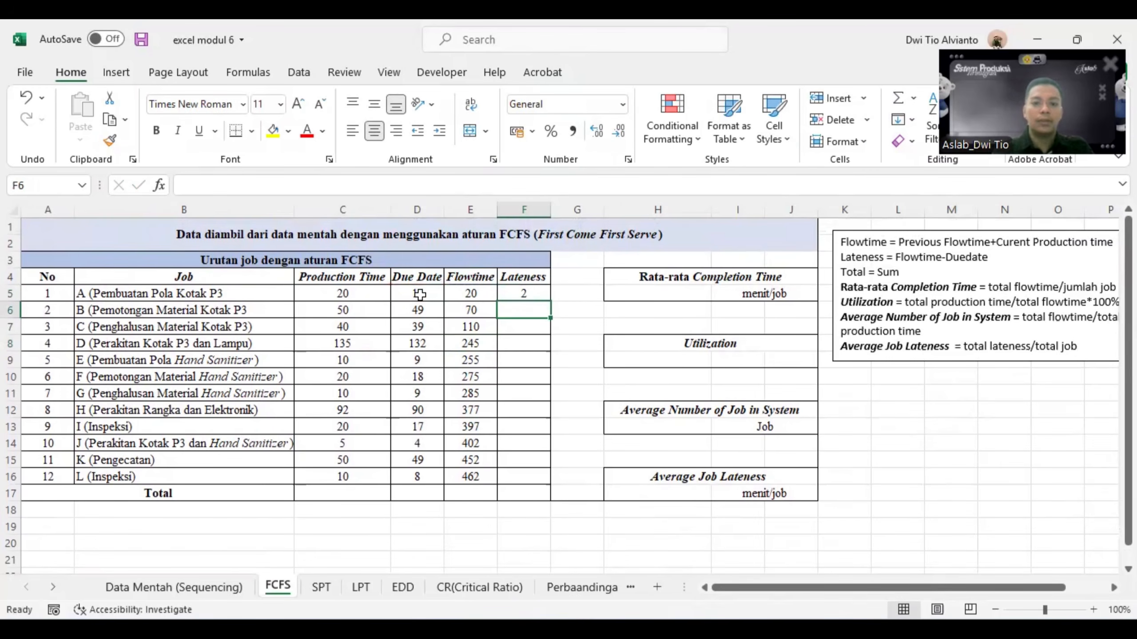
left_click(522, 291)
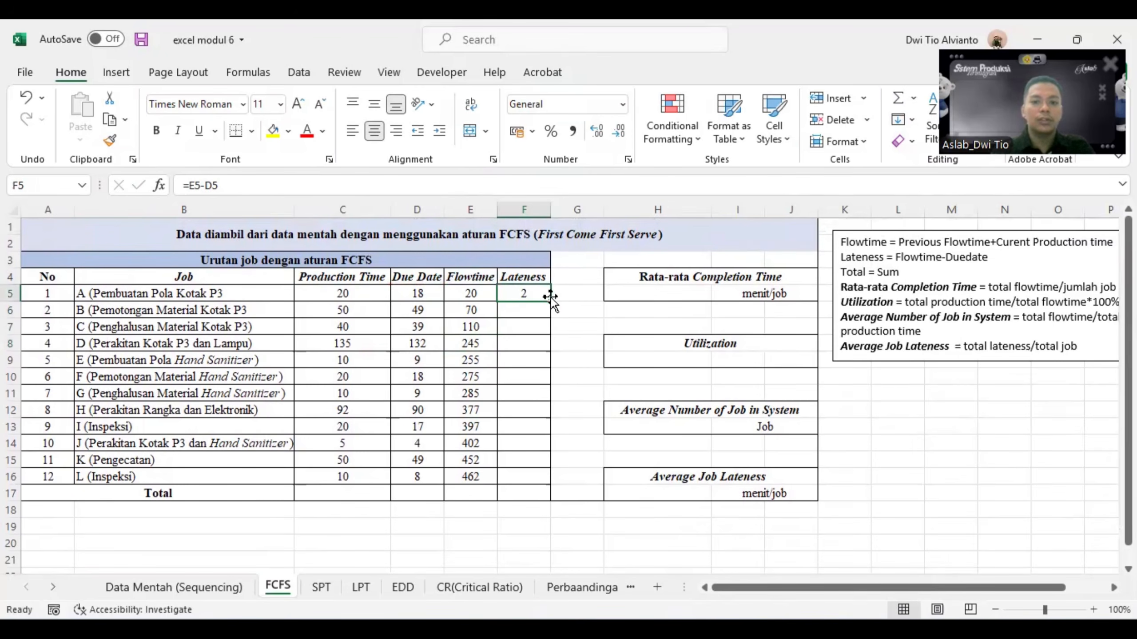
left_click_drag(552, 300, 539, 477)
left_click(565, 294)
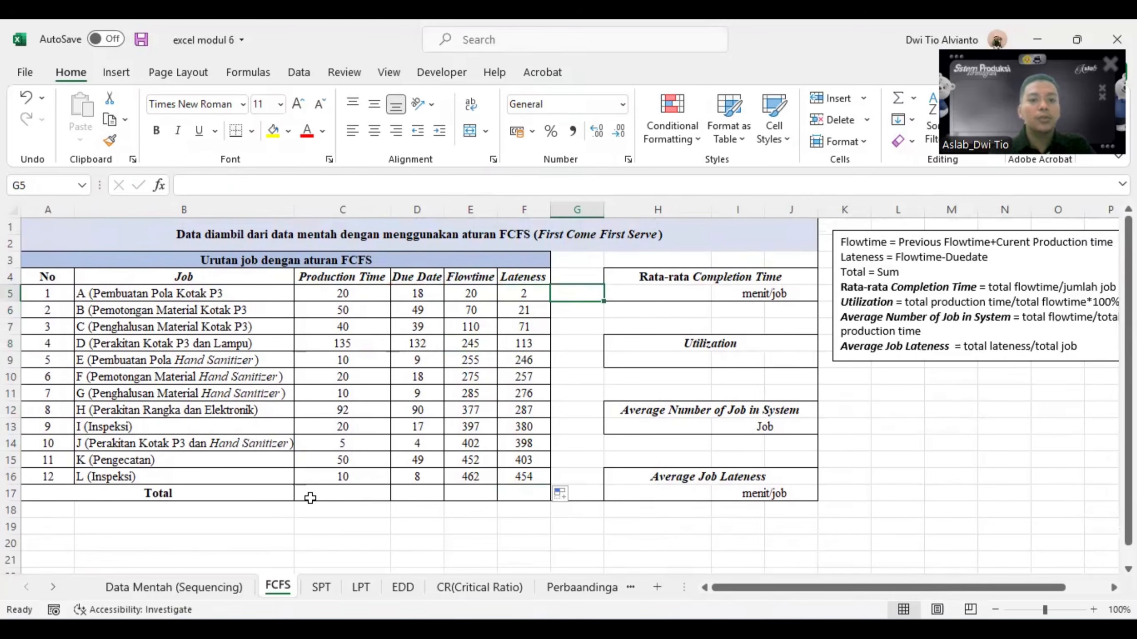
- Total the Production Time column in C17 with the formula =SUM(C5:C16)
left_click(354, 492)
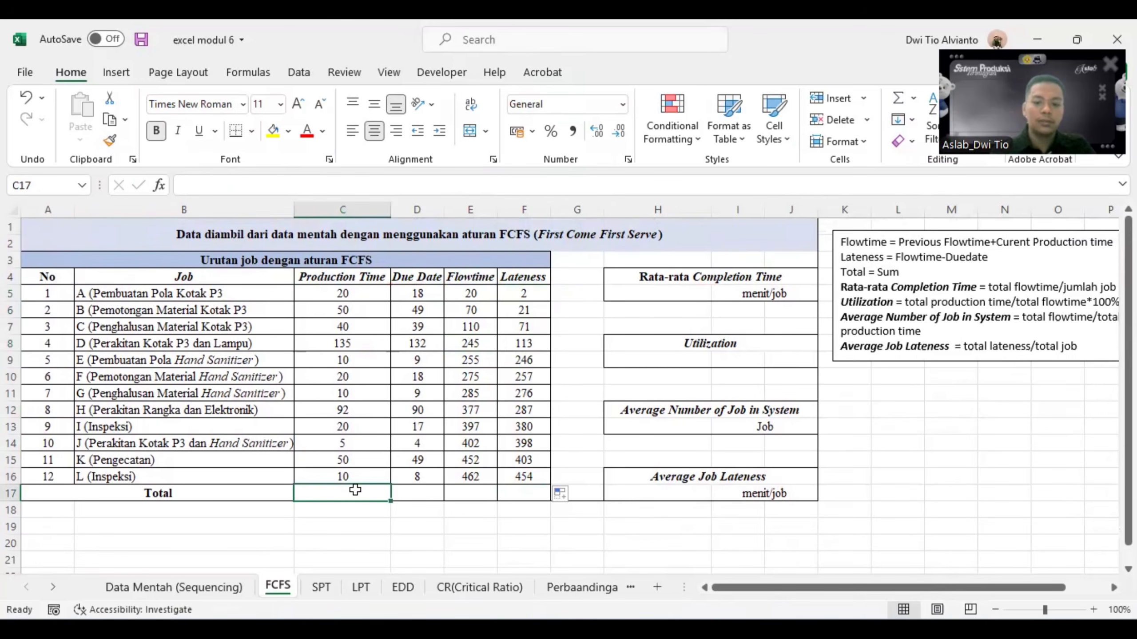
type("=")
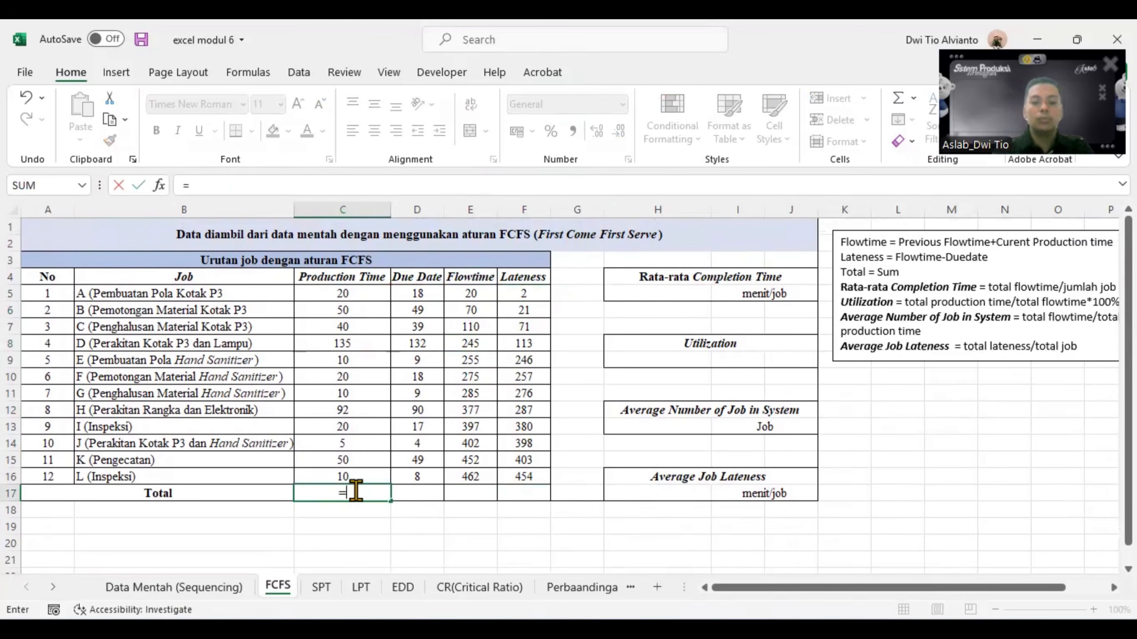
type("sum")
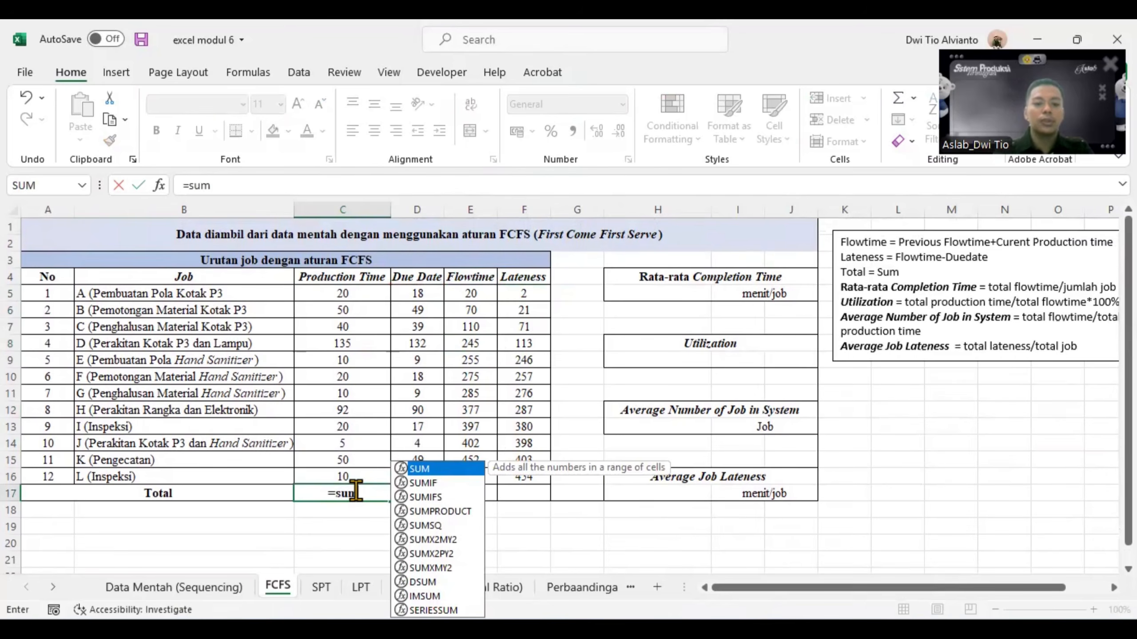
double_click(429, 470)
left_click_drag(342, 293, 351, 479)
key("Return")
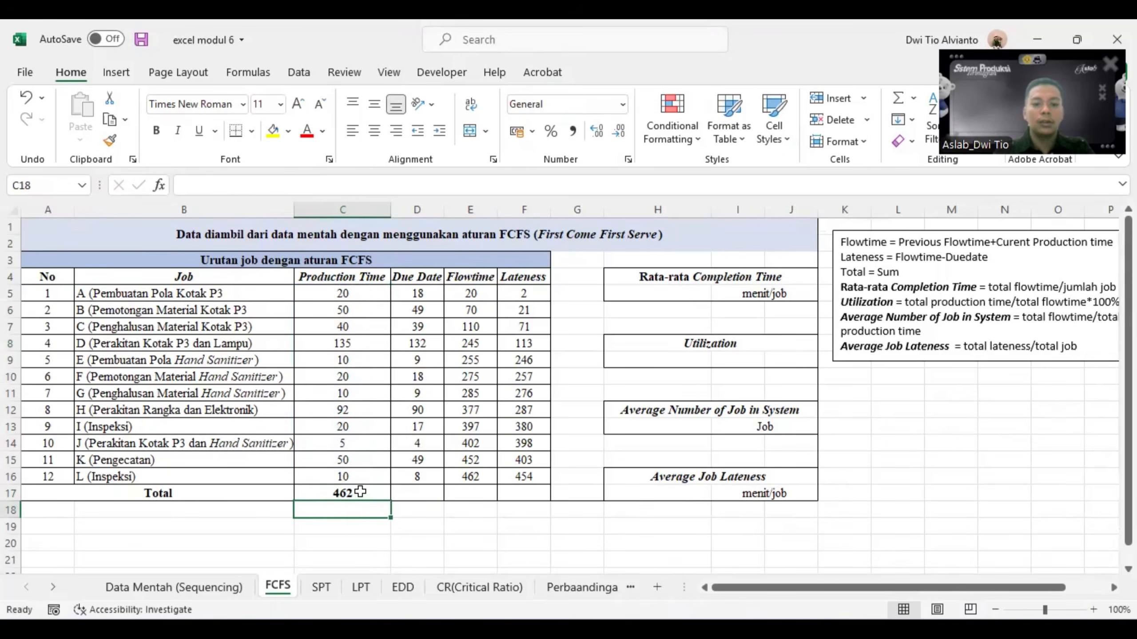
- Fill the C17 total formula across through F17 to total Due Date, Flowtime and Lateness, and check the copied formulas
left_click(360, 492)
left_click_drag(390, 498, 531, 492)
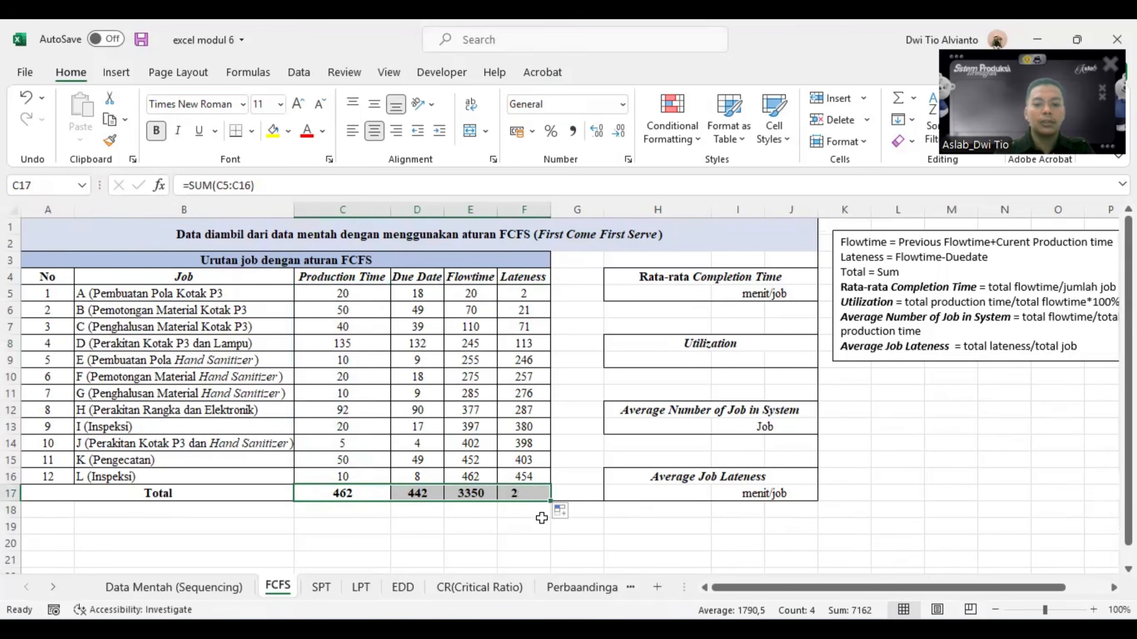
left_click(534, 525)
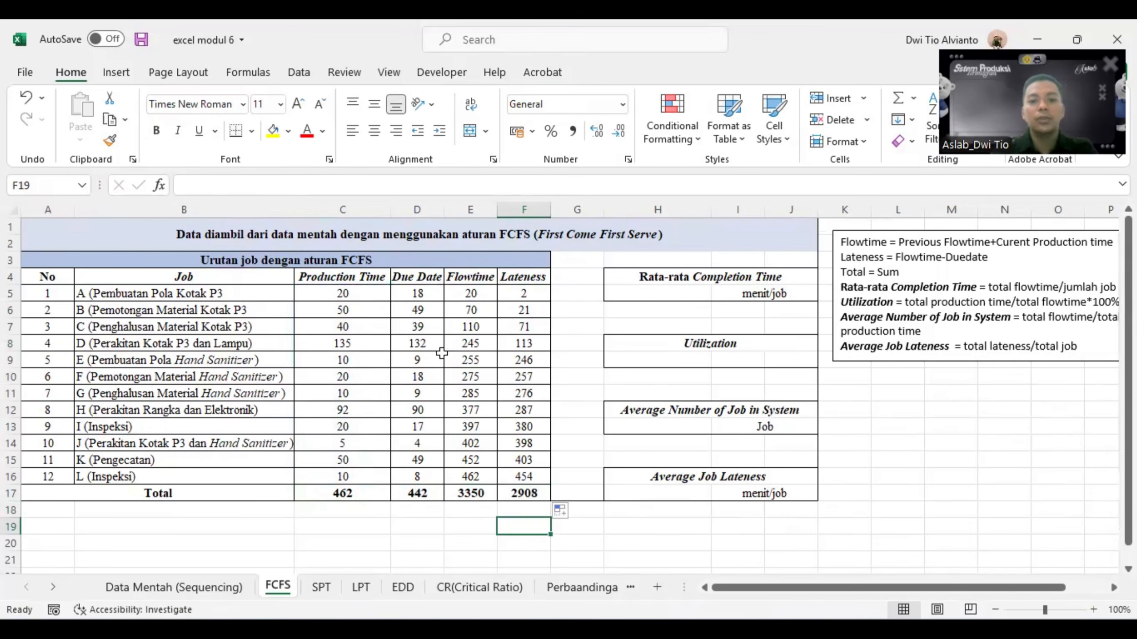
left_click(515, 493)
left_click(461, 490)
left_click(402, 495)
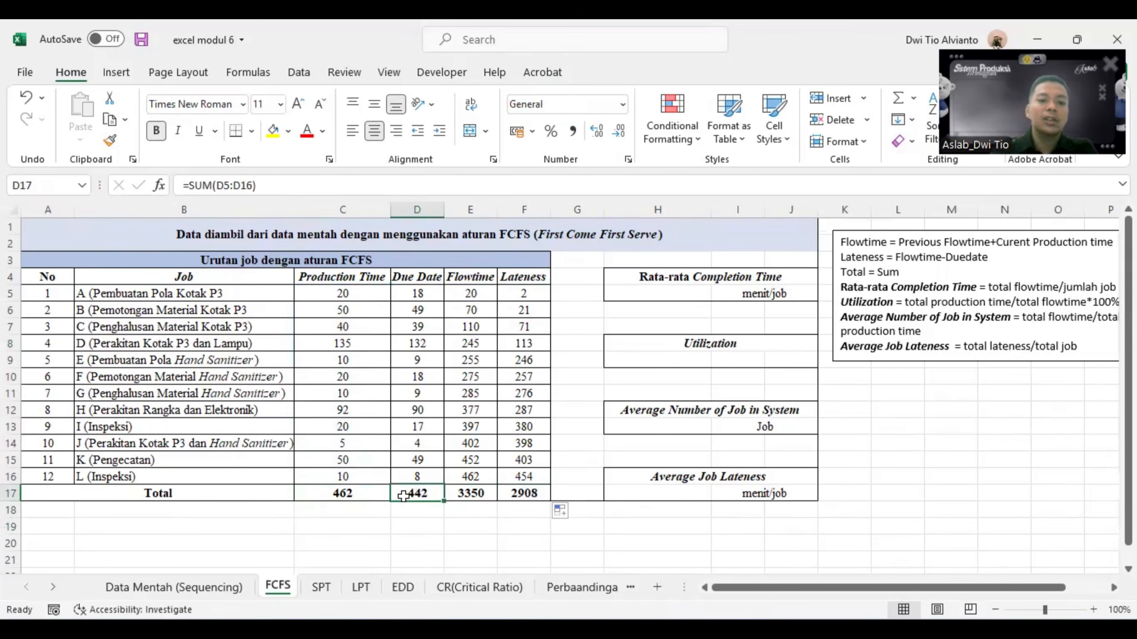
left_click(363, 495)
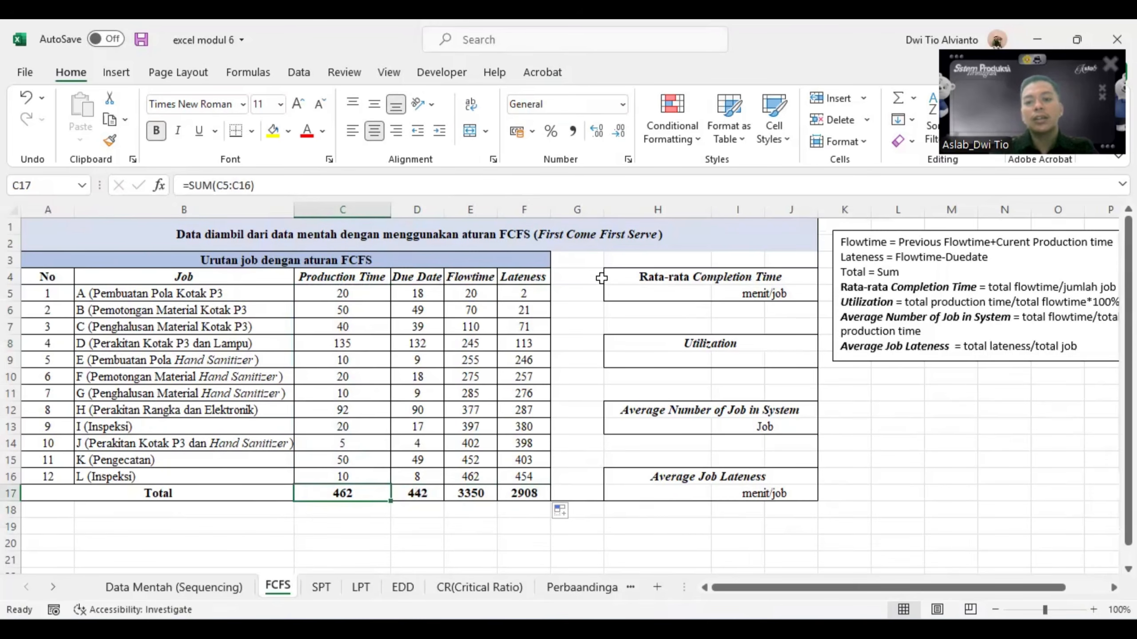
- Calculate the Rata-rata Completion Time in H5 by dividing total flowtime by the number of jobs with =E17/A16
left_click(662, 291)
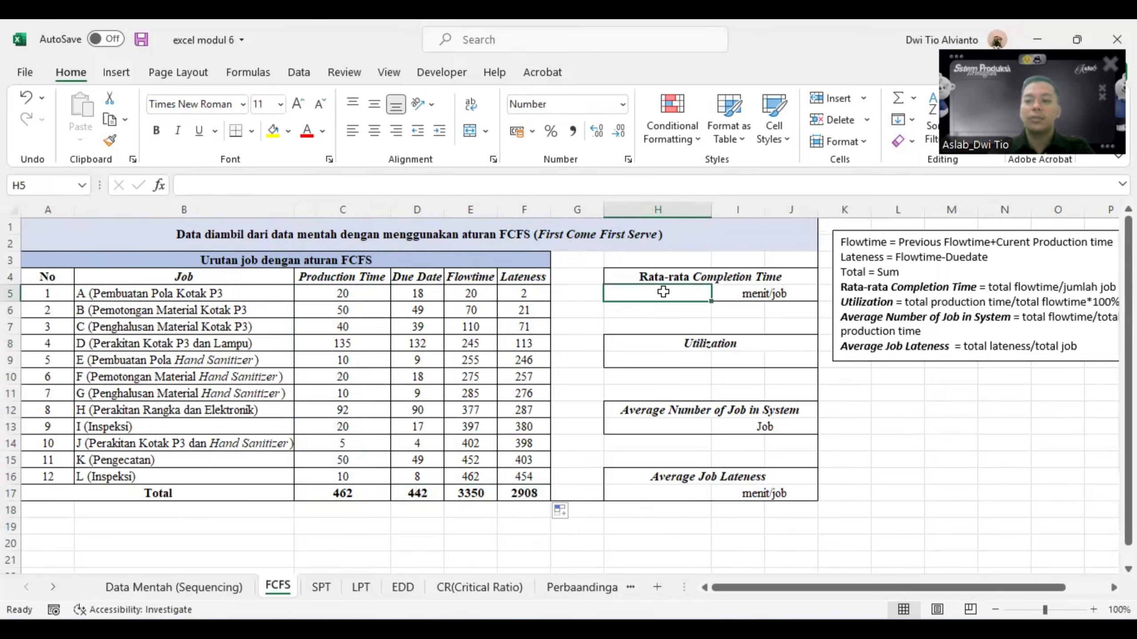
type("=")
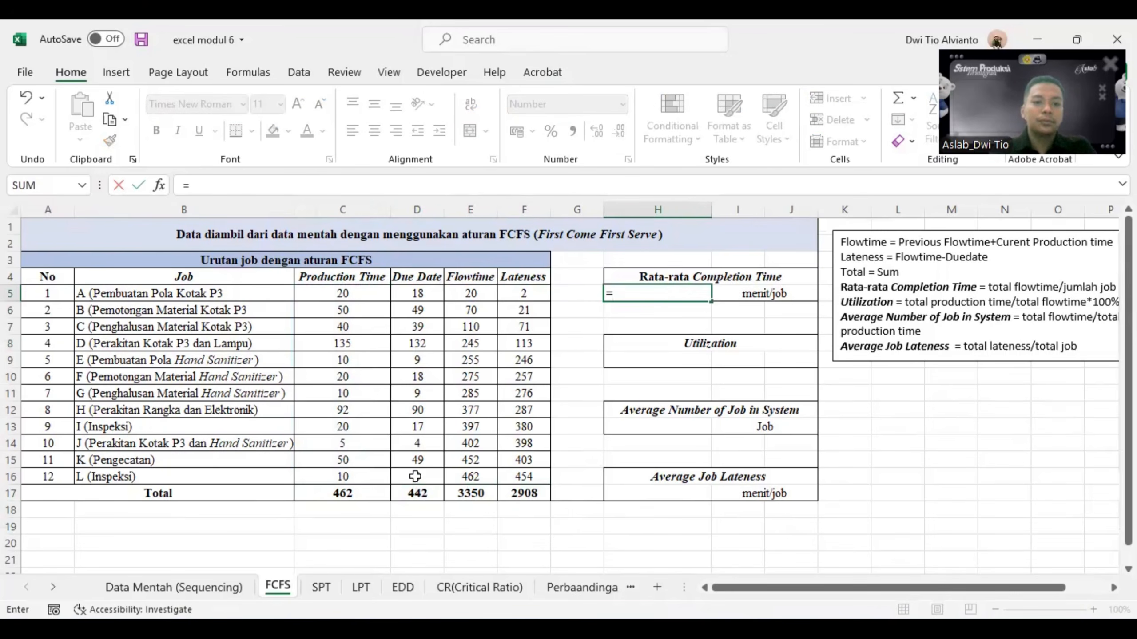
left_click(456, 494)
type("/")
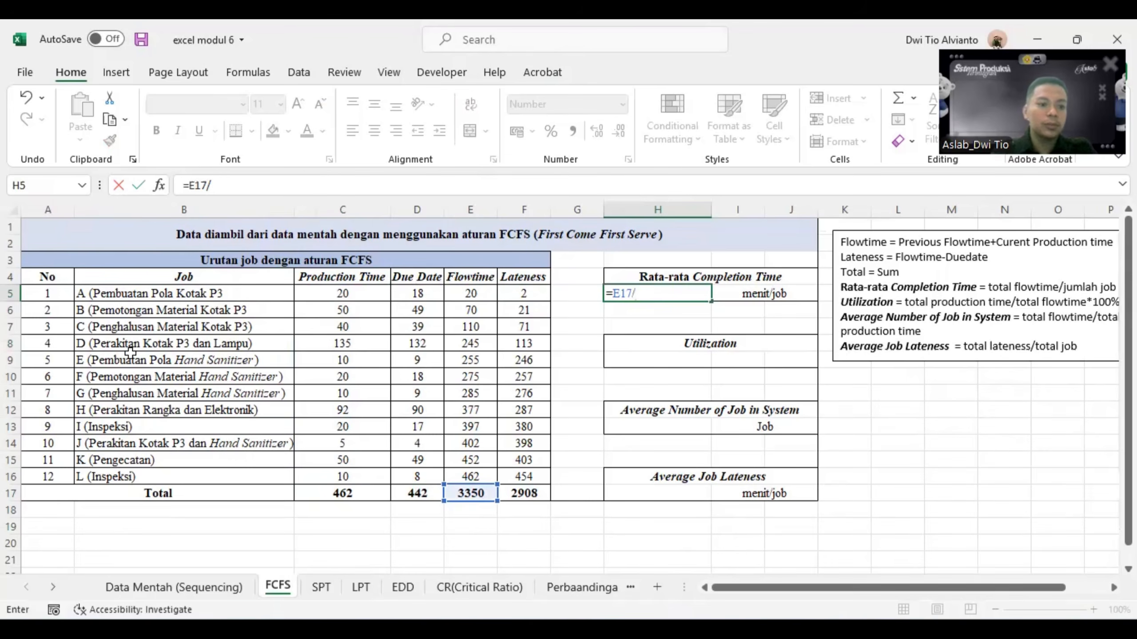
left_click(41, 476)
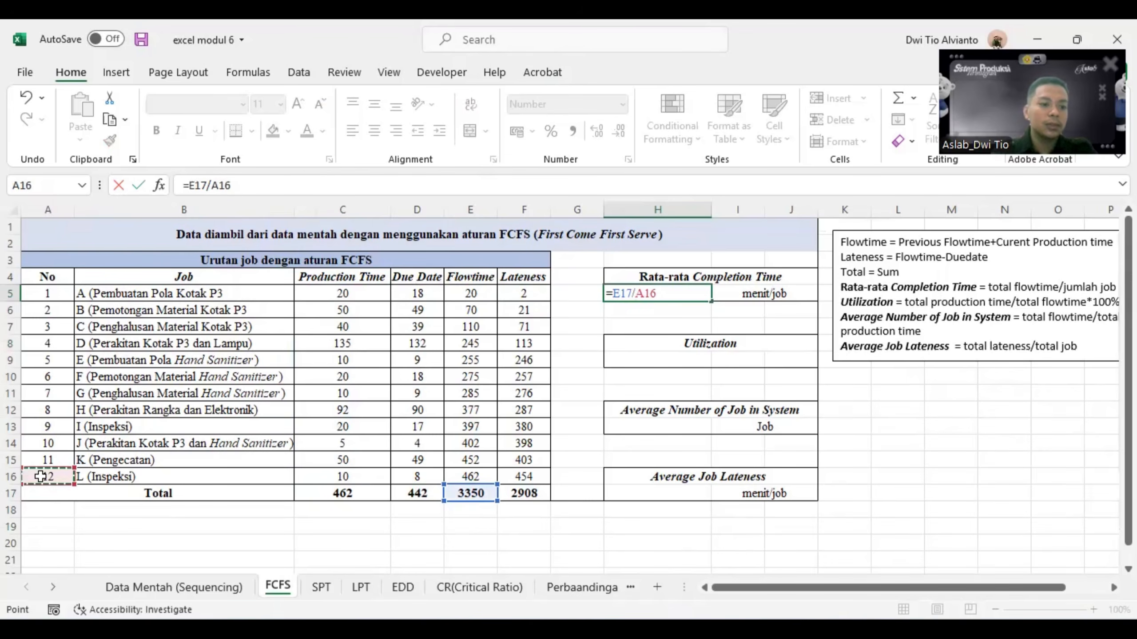
key("Return")
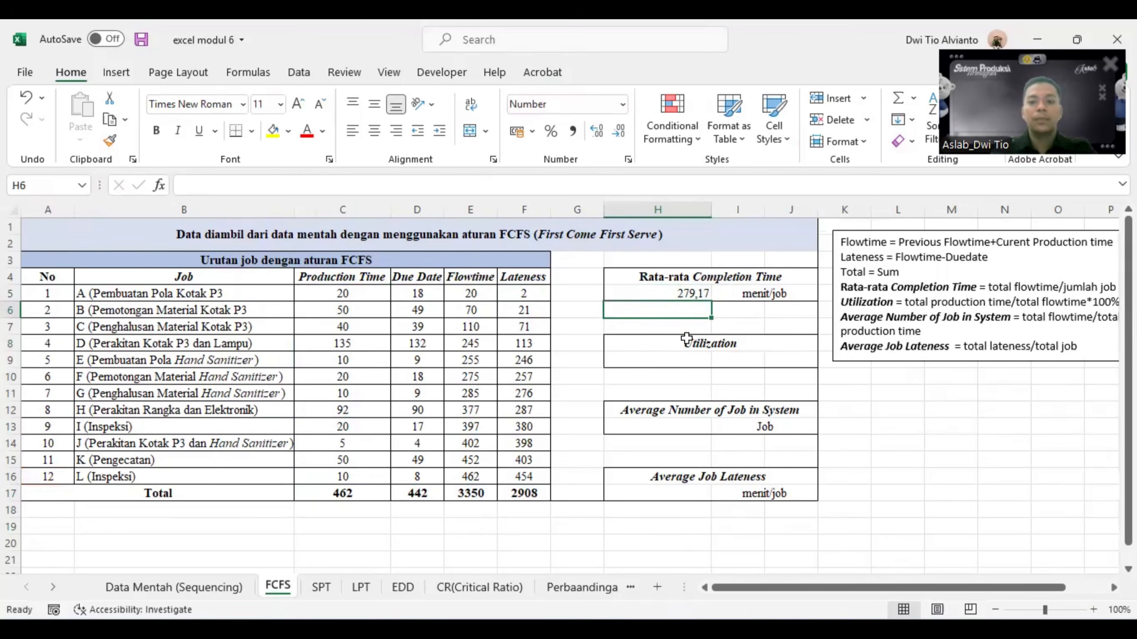
- Calculate Utilization in H9 as a percentage by dividing total production time by total flowtime with =C17/E17*100%
left_click(673, 358)
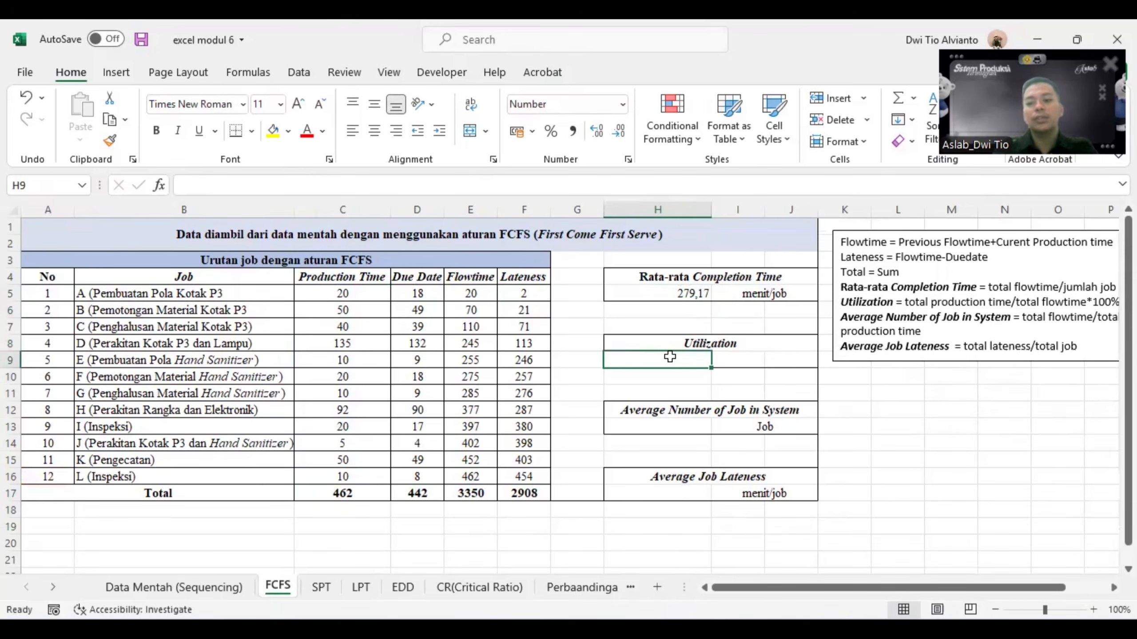
key("ctrl+shift+5")
type("=")
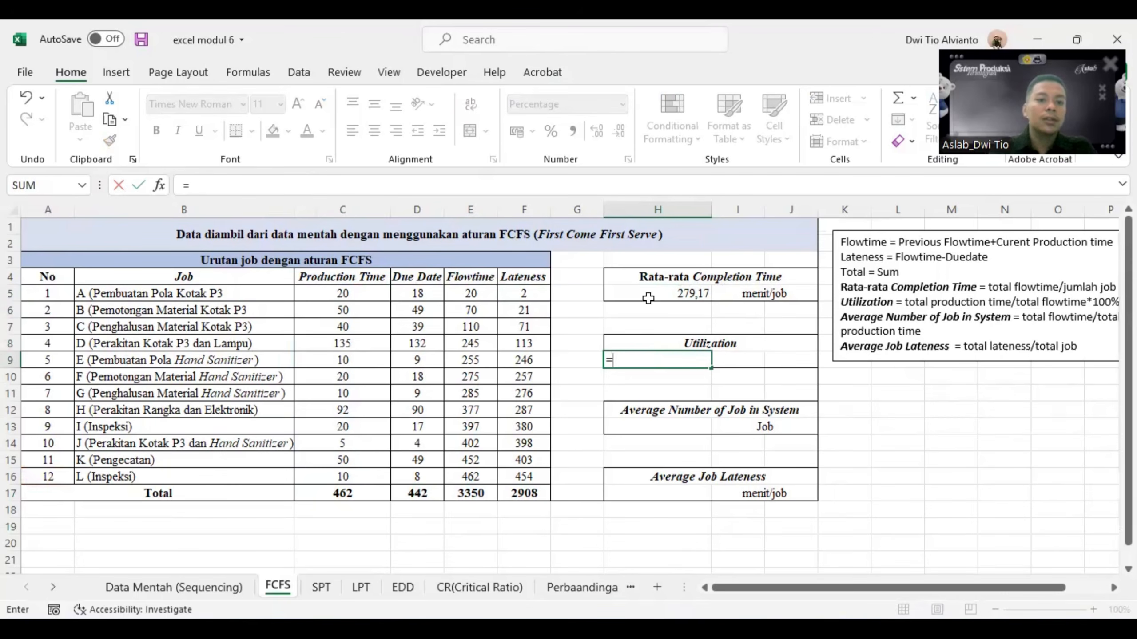
left_click(365, 496)
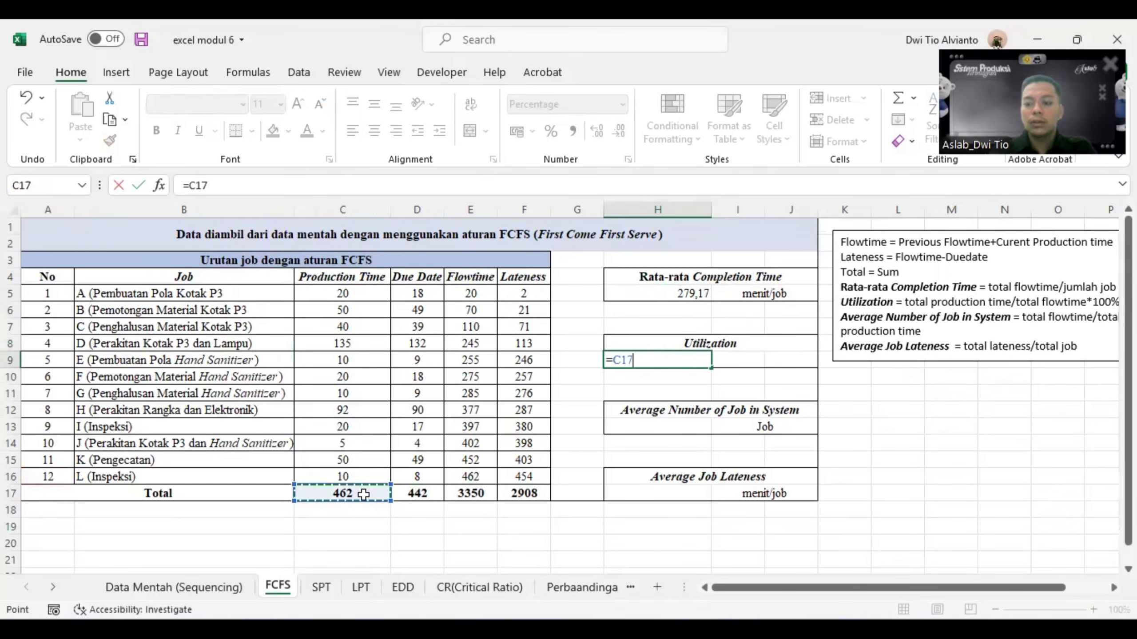
type("/")
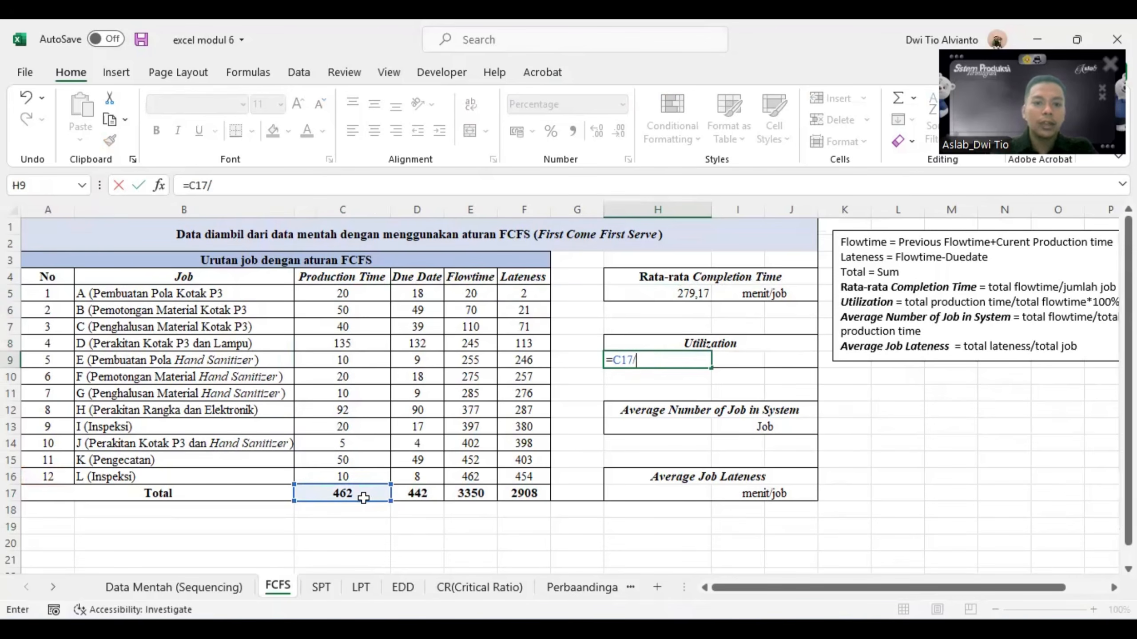
left_click(476, 493)
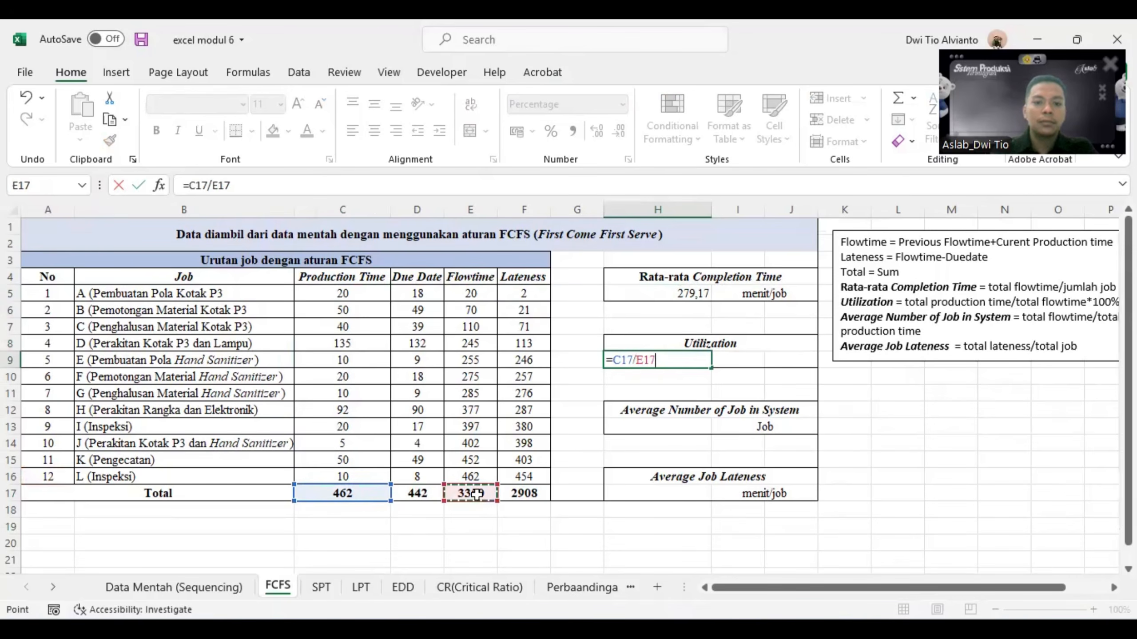
type("*")
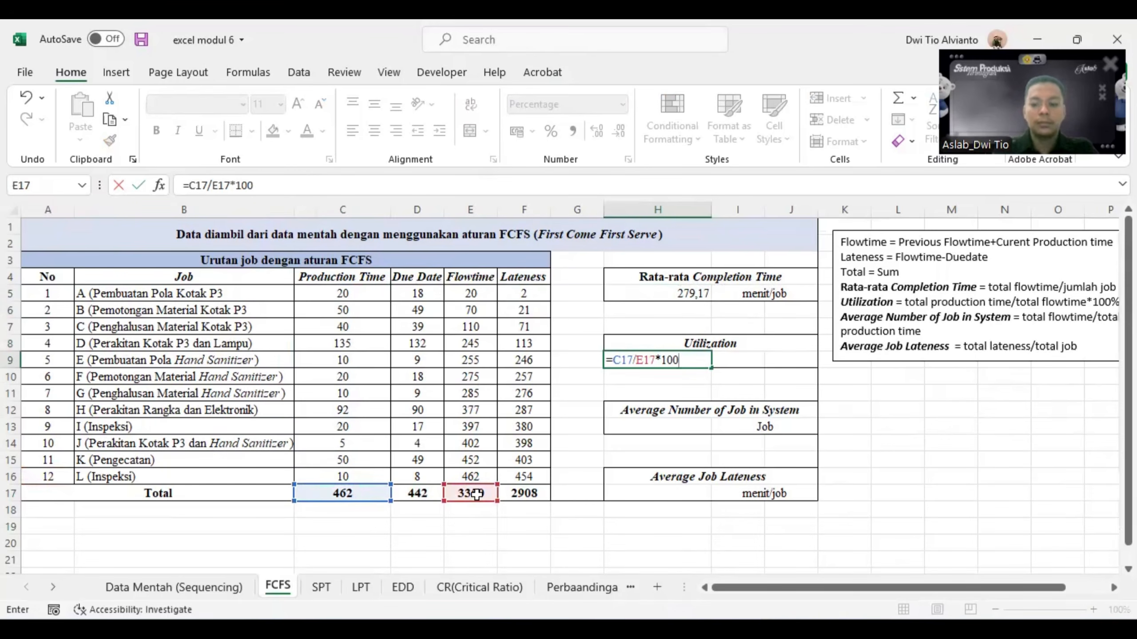
key("Return")
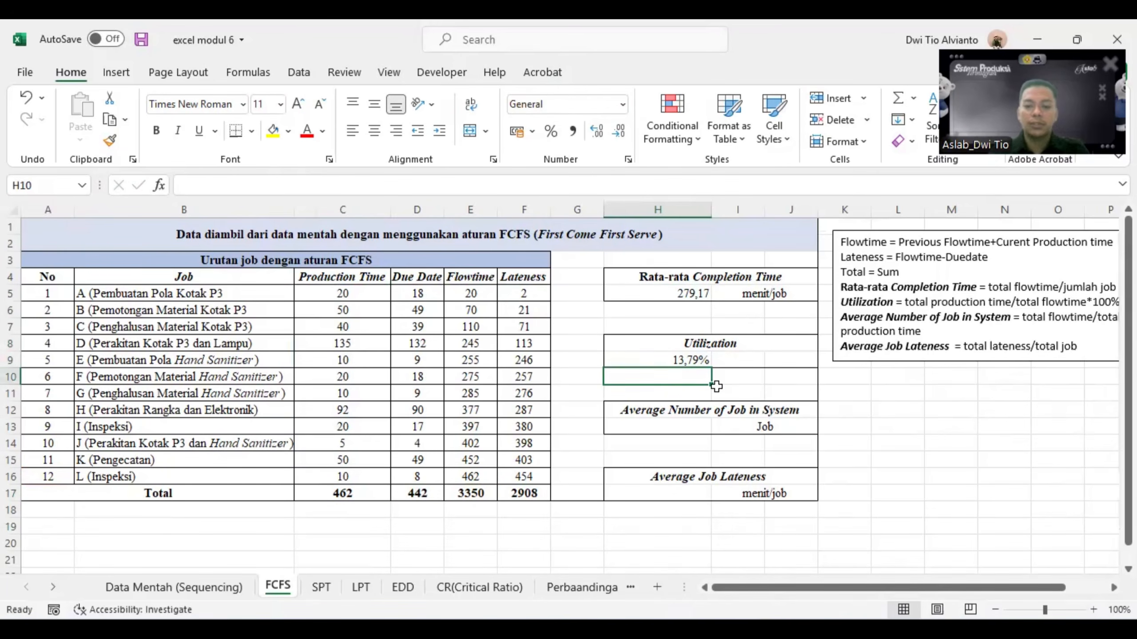
- Calculate the Average Number of Job in System in H13 by dividing total flowtime by total production time with =E17/C17
left_click(680, 425)
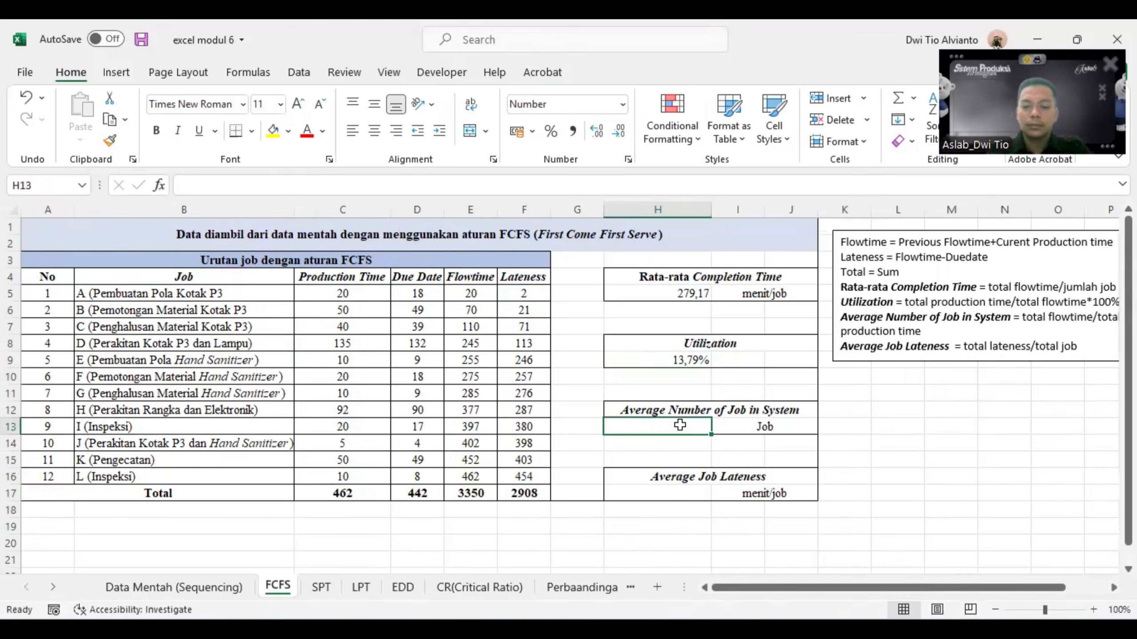
type("=")
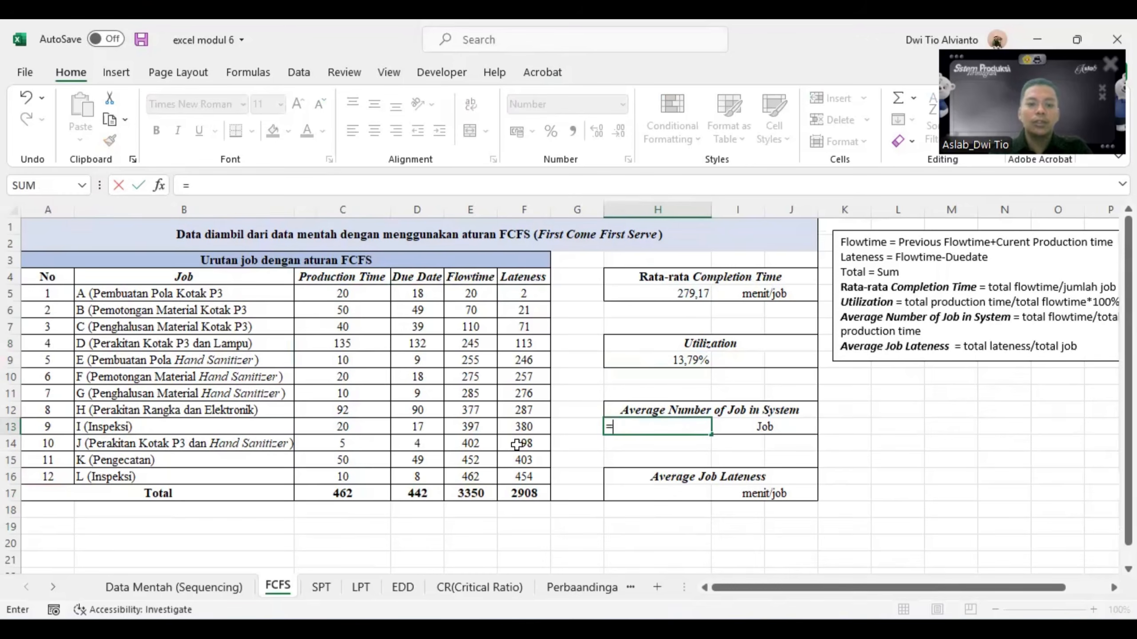
left_click(470, 498)
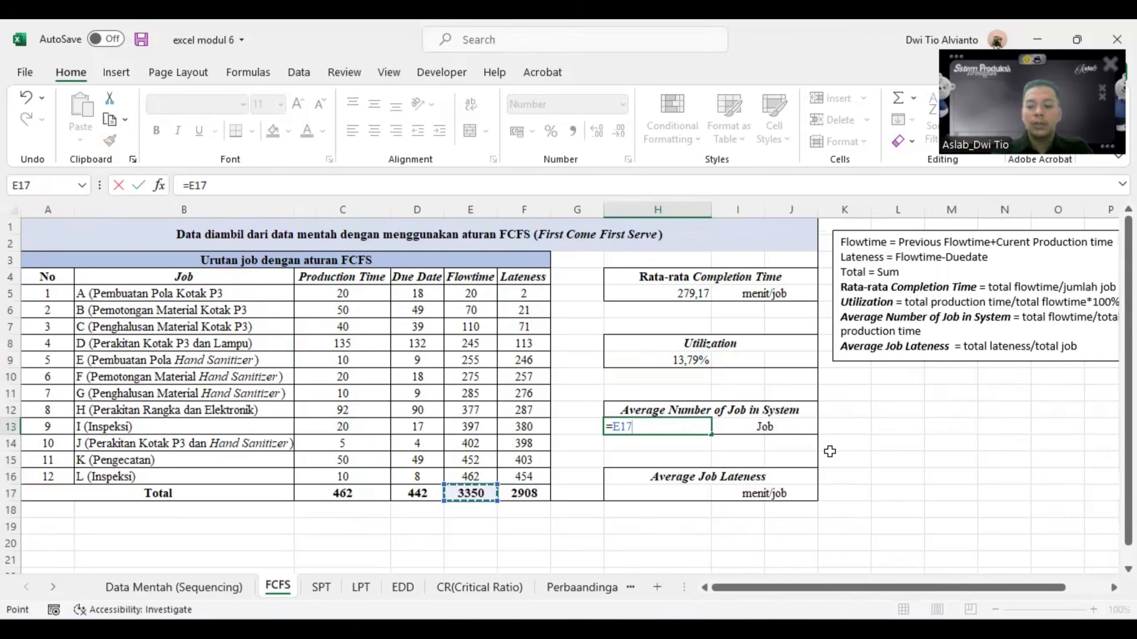
type("/")
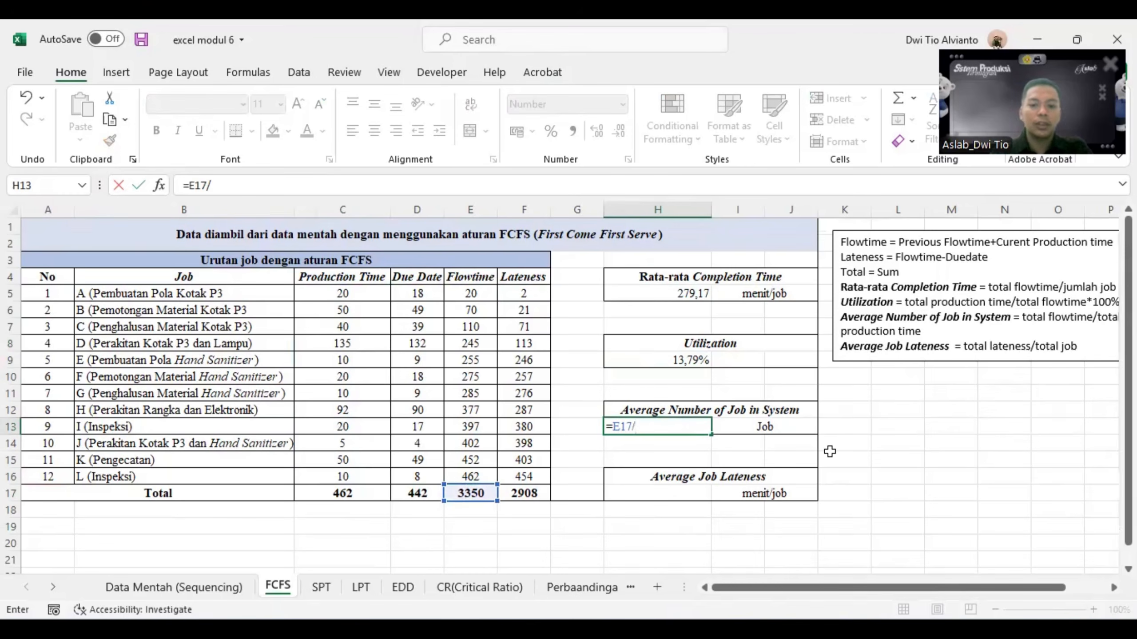
left_click(323, 491)
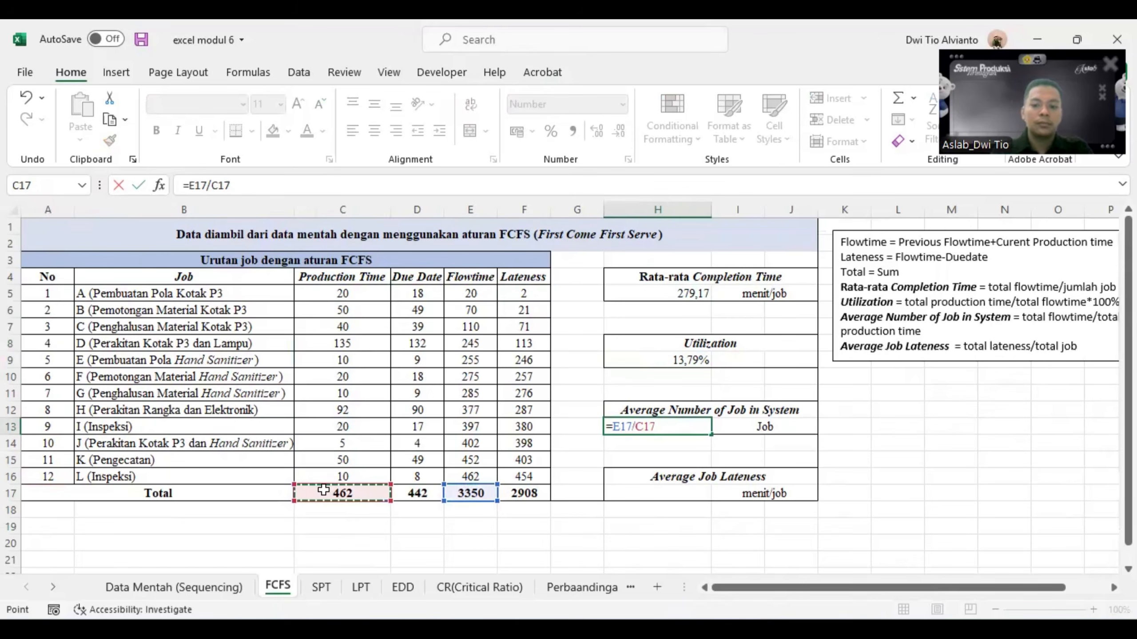
key("Return")
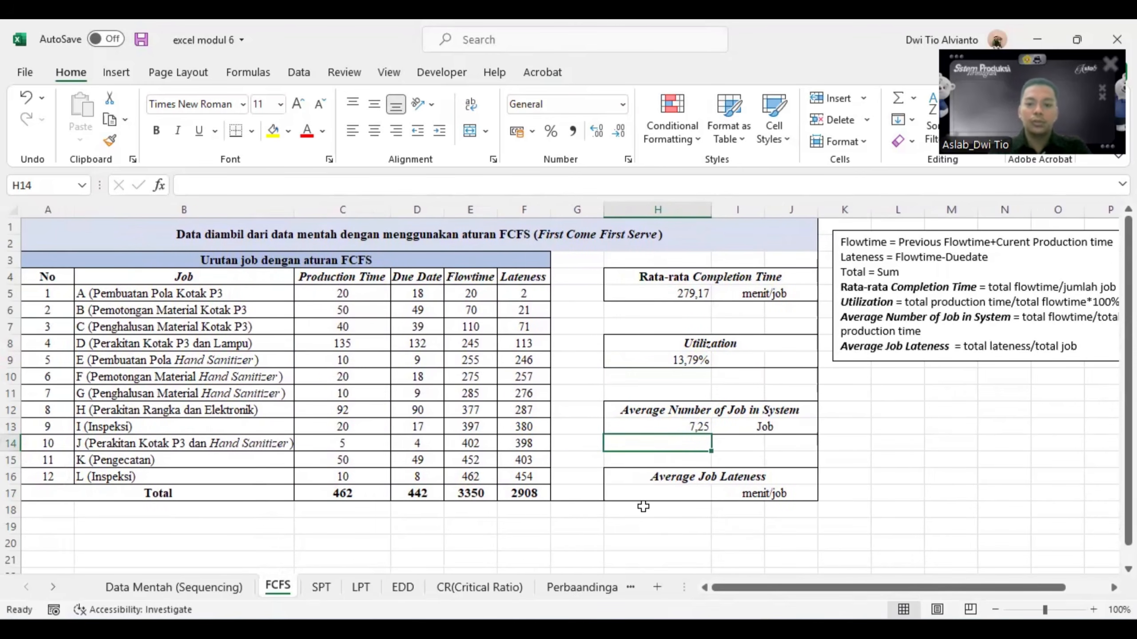
- Calculate the Average Job Lateness in H17 by dividing total lateness by the number of jobs with =F17/A16
left_click(657, 495)
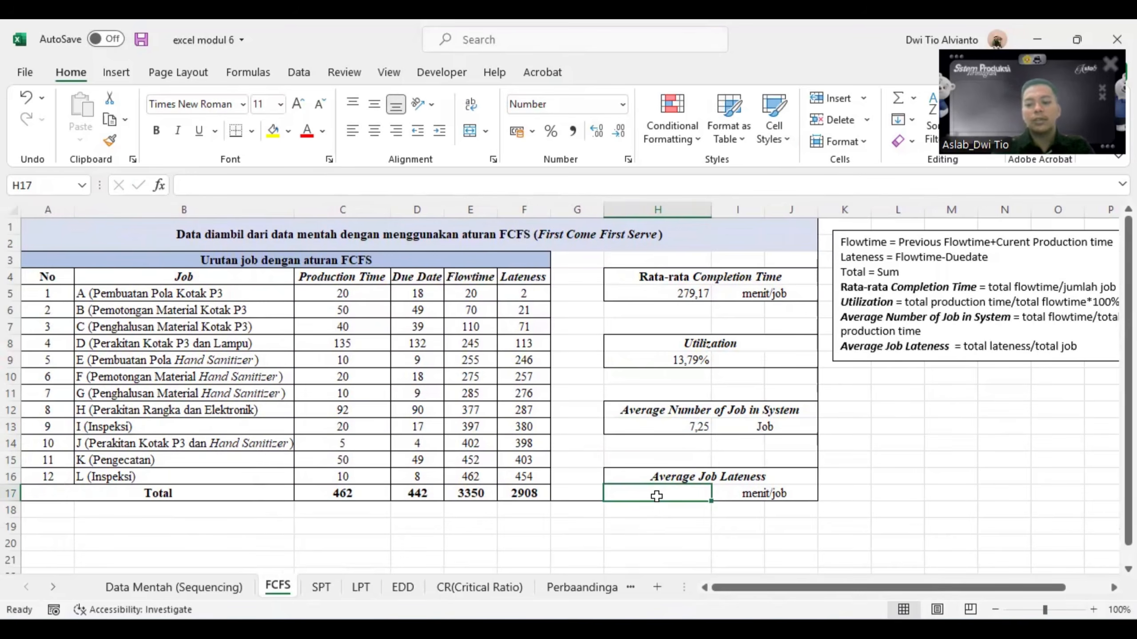
type("=")
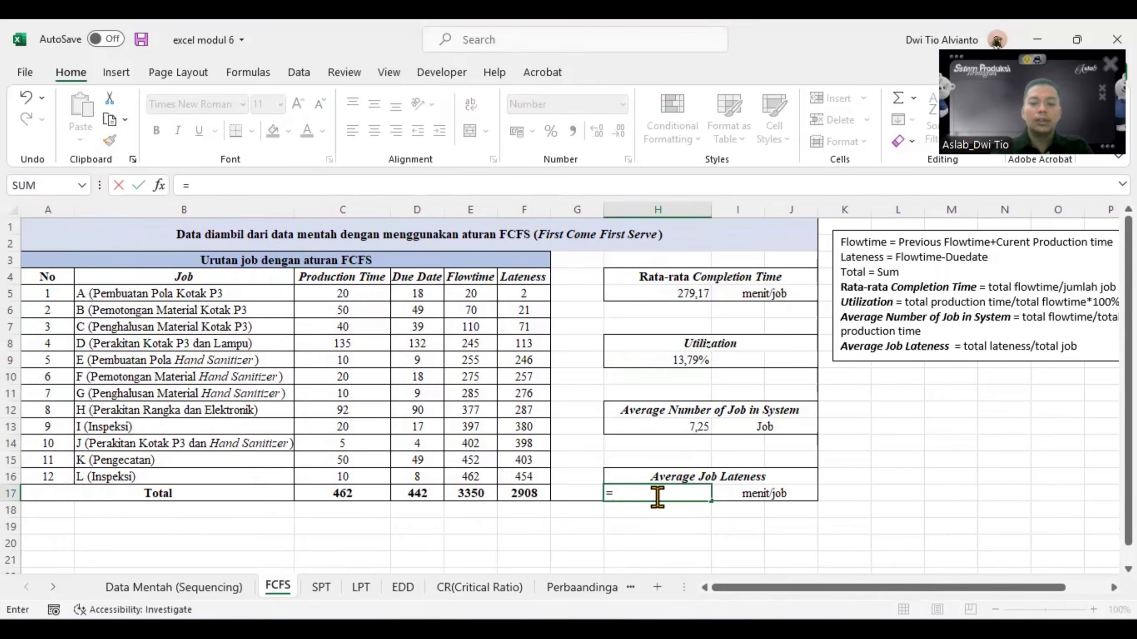
left_click(524, 493)
type("/")
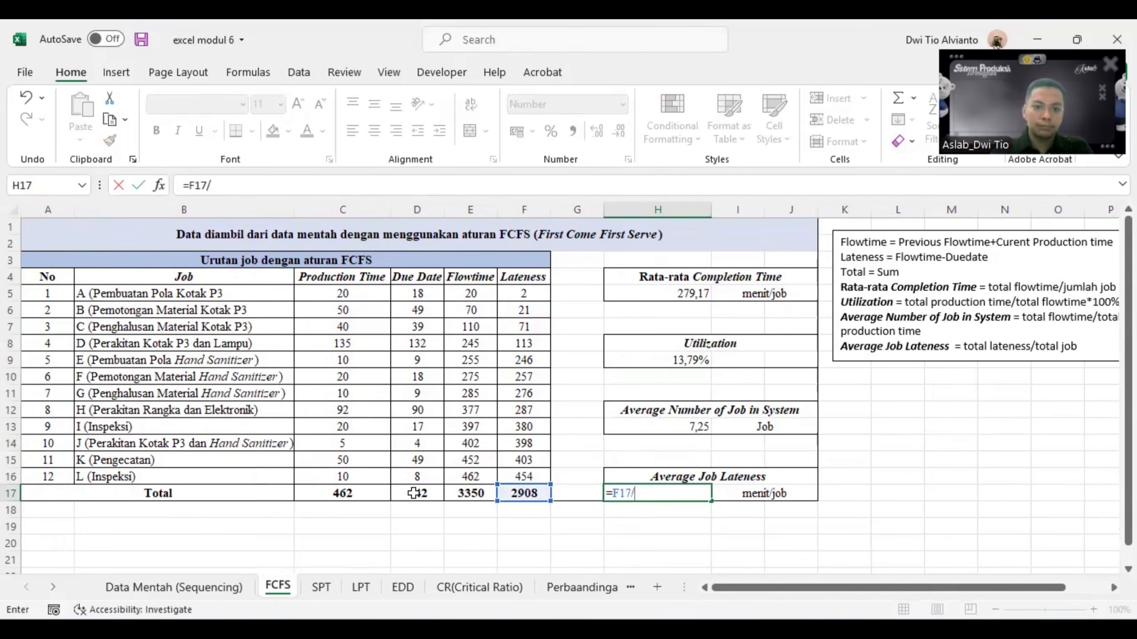
left_click(37, 477)
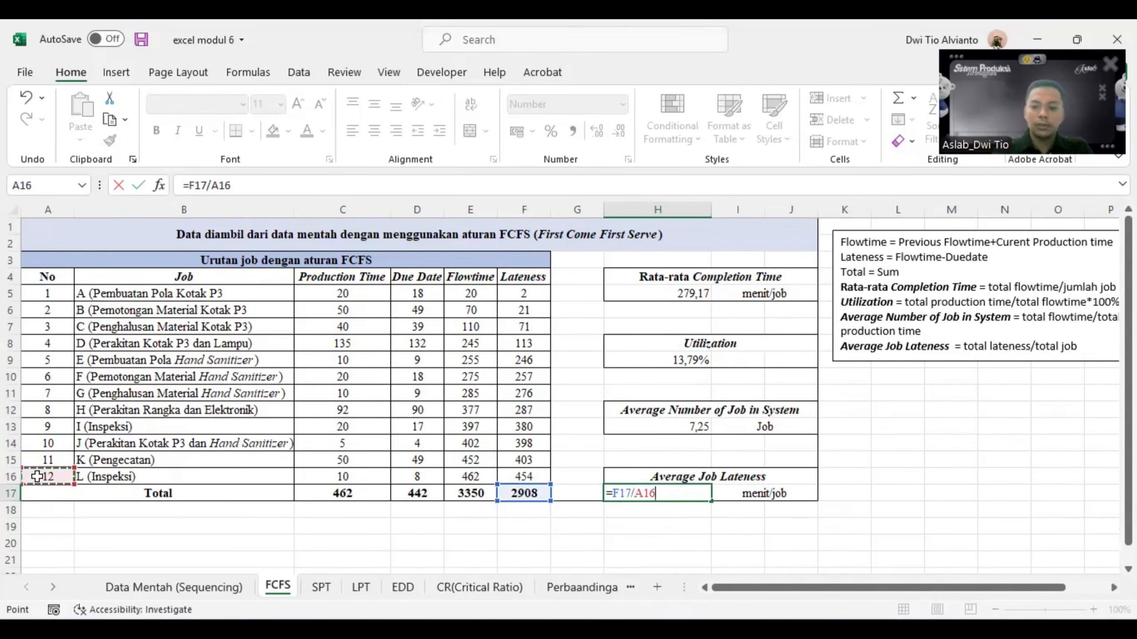
key("Return")
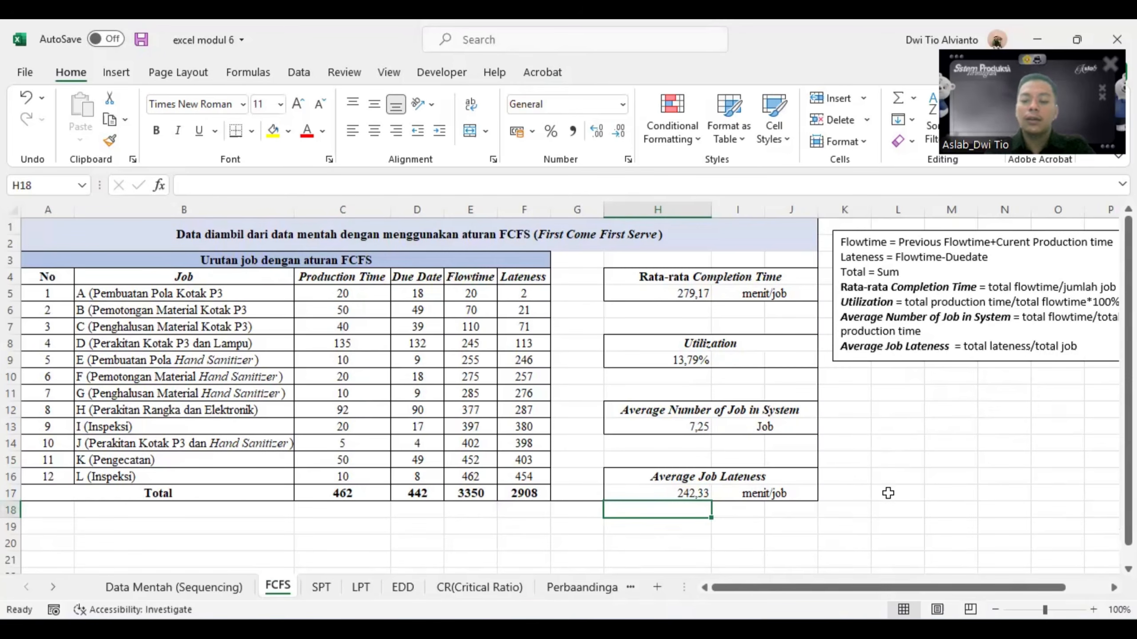
- Switch to QM for Windows and start a new data set in the Job Shop Scheduling module
mouse_move(870, 623)
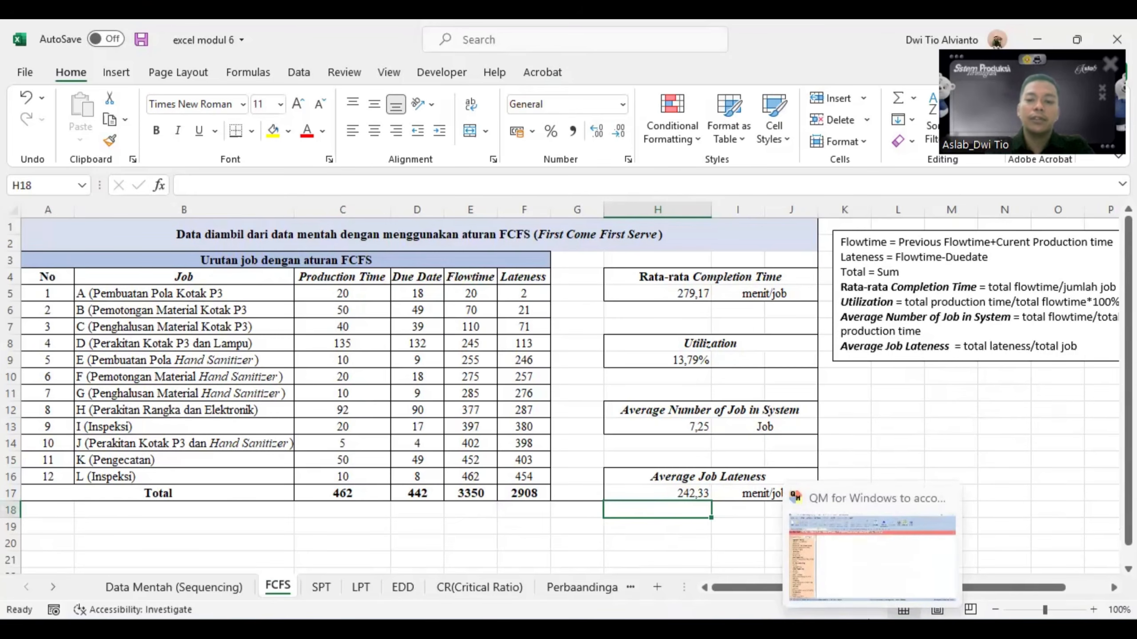
left_click(868, 622)
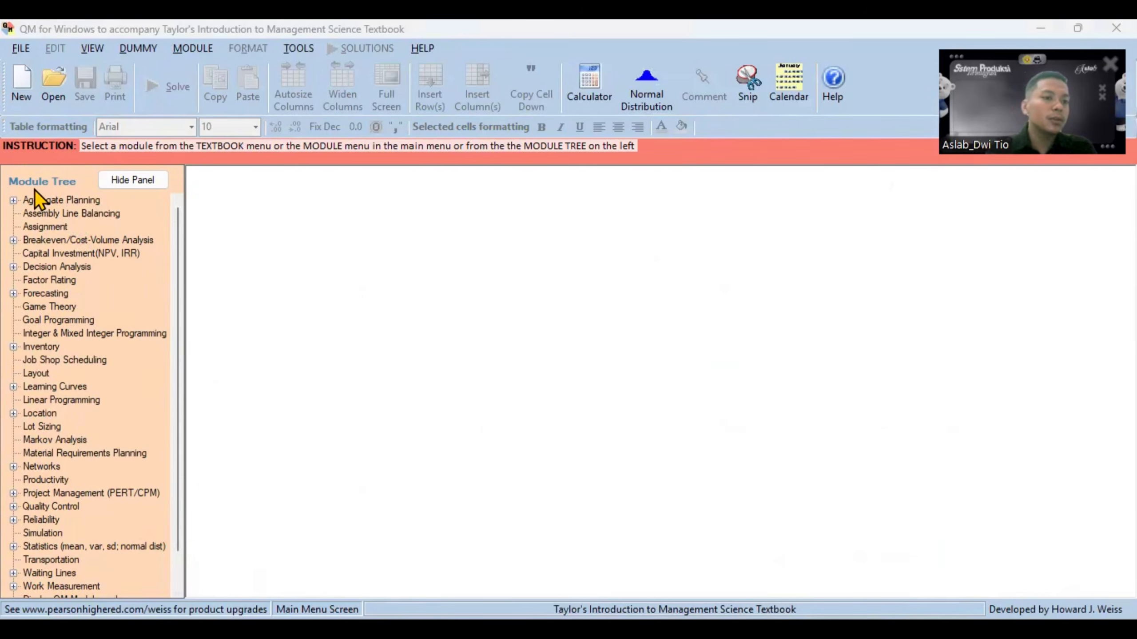
double_click(68, 361)
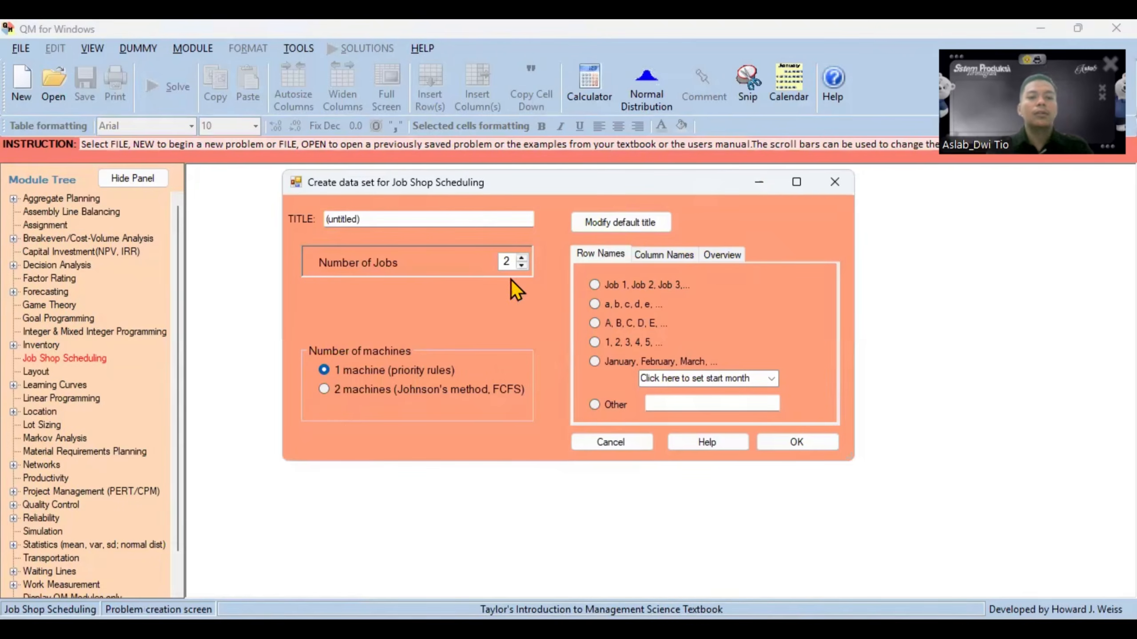
- Create the data set with the title spt2026, 12 jobs and row names A, B, C, D, E
left_click(332, 219)
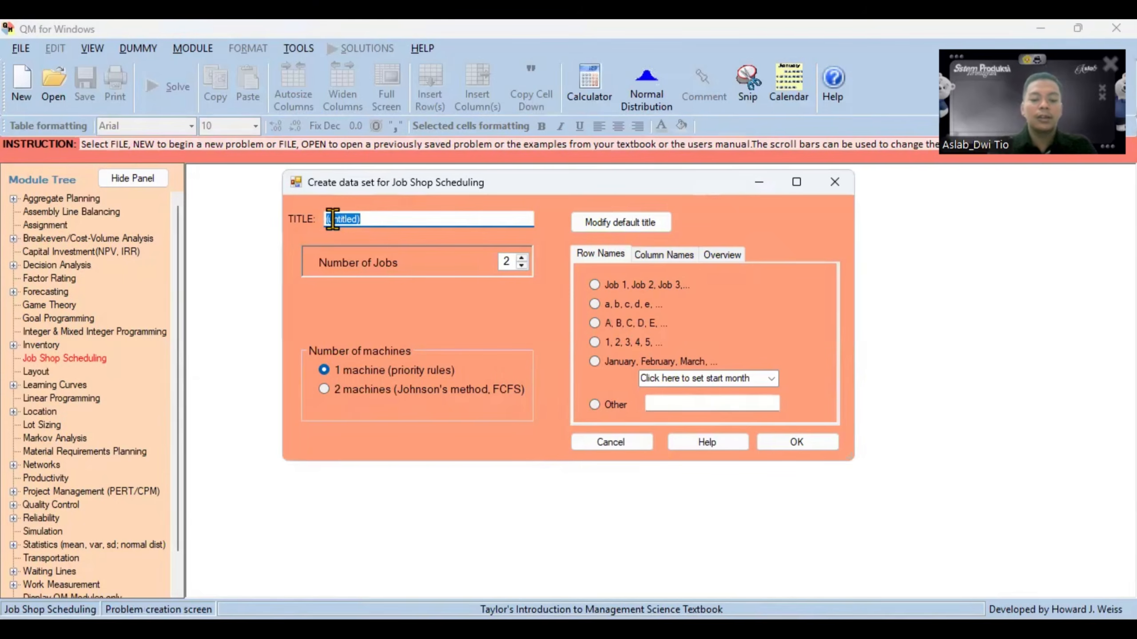
type("spt")
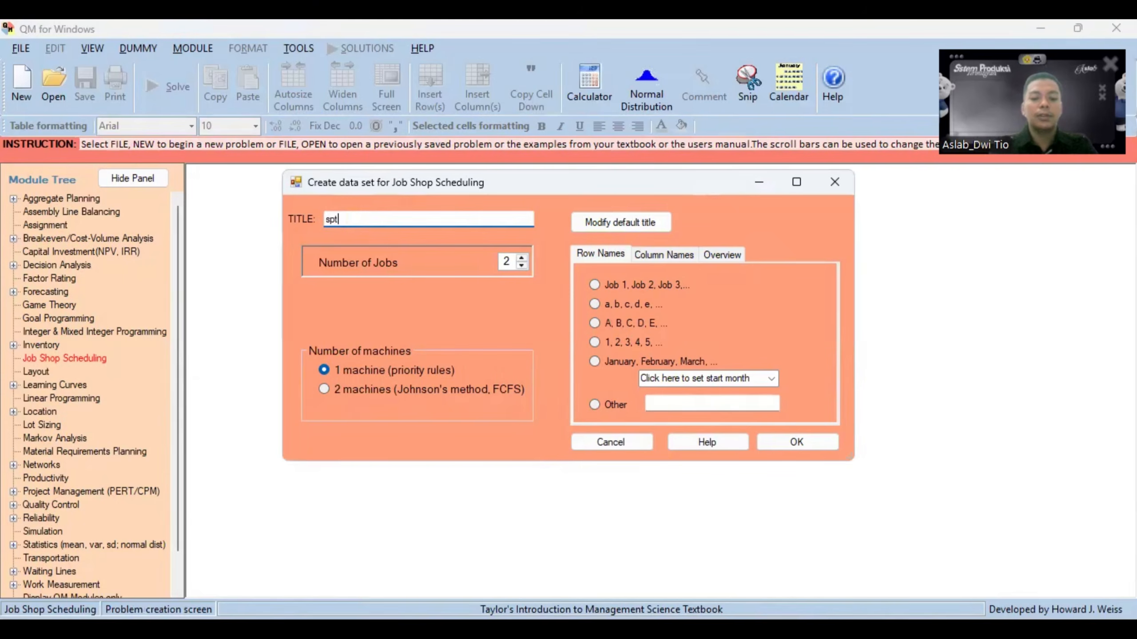
type("2026")
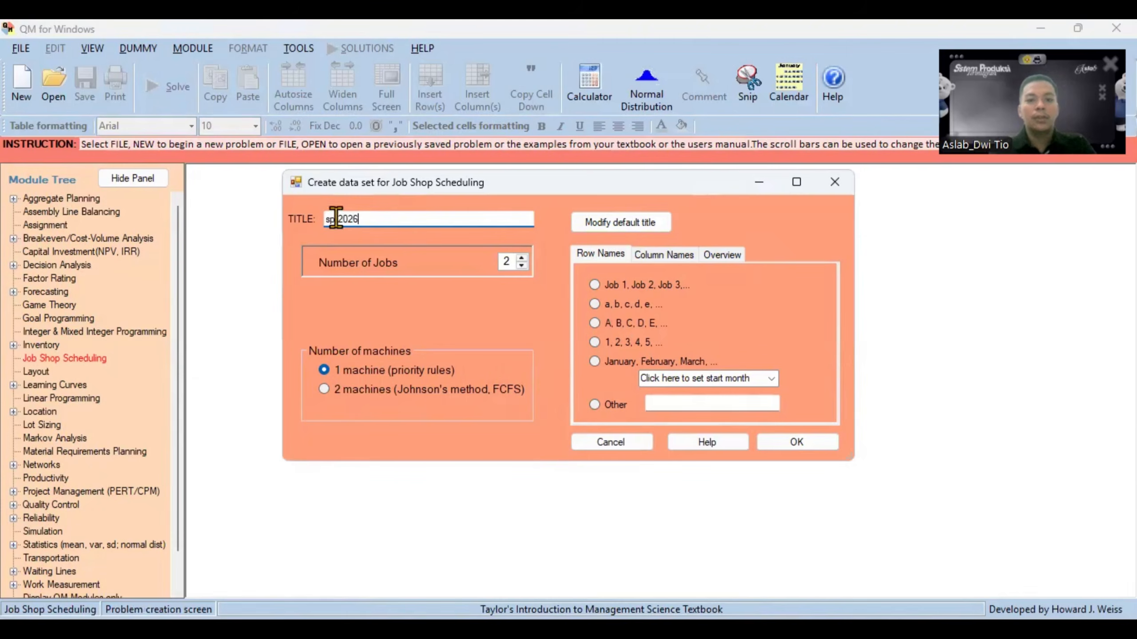
left_click(503, 262)
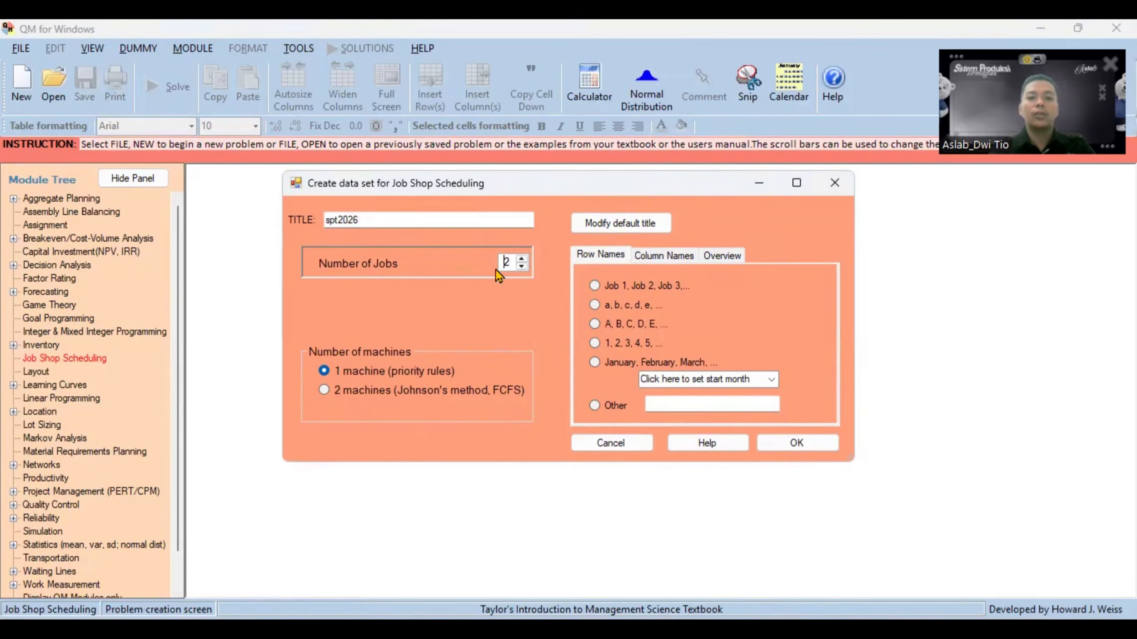
type("1")
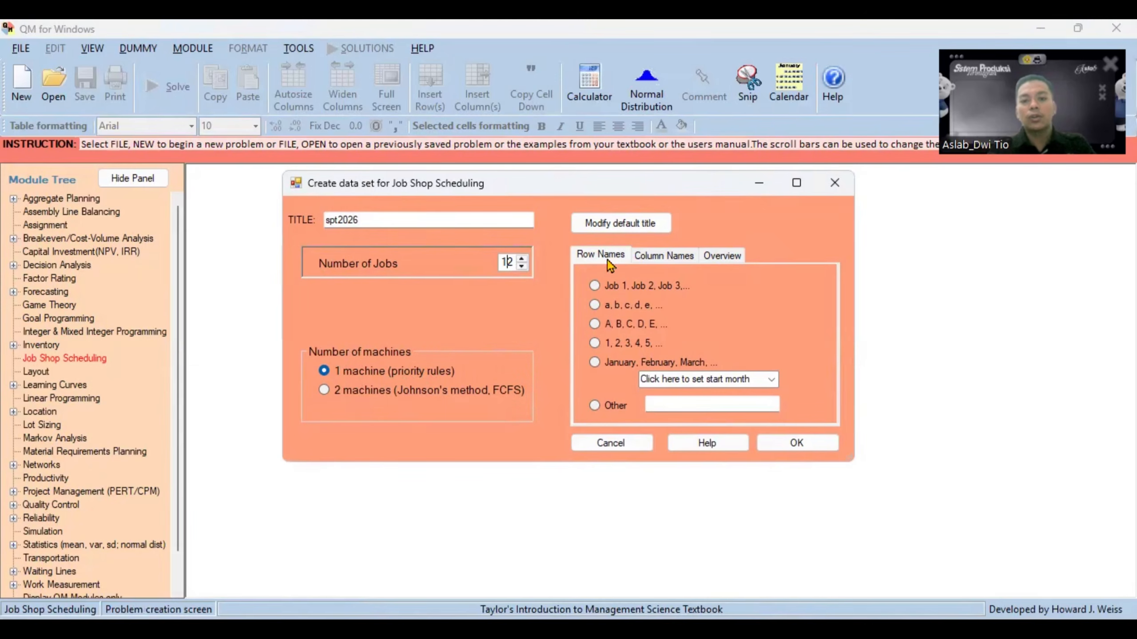
left_click(594, 323)
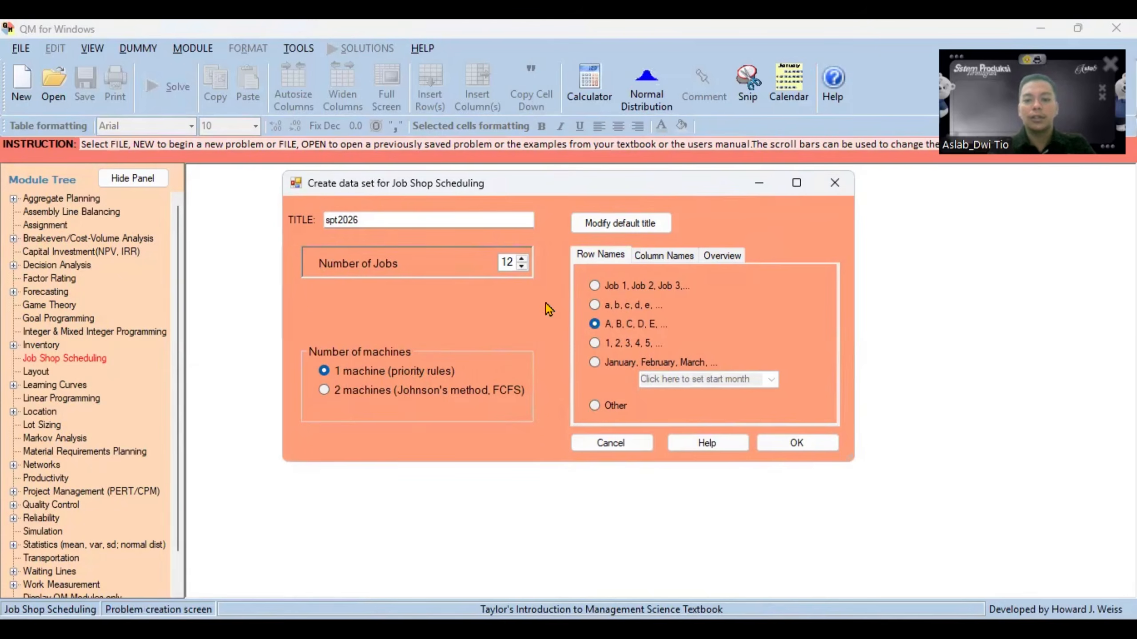
left_click(810, 442)
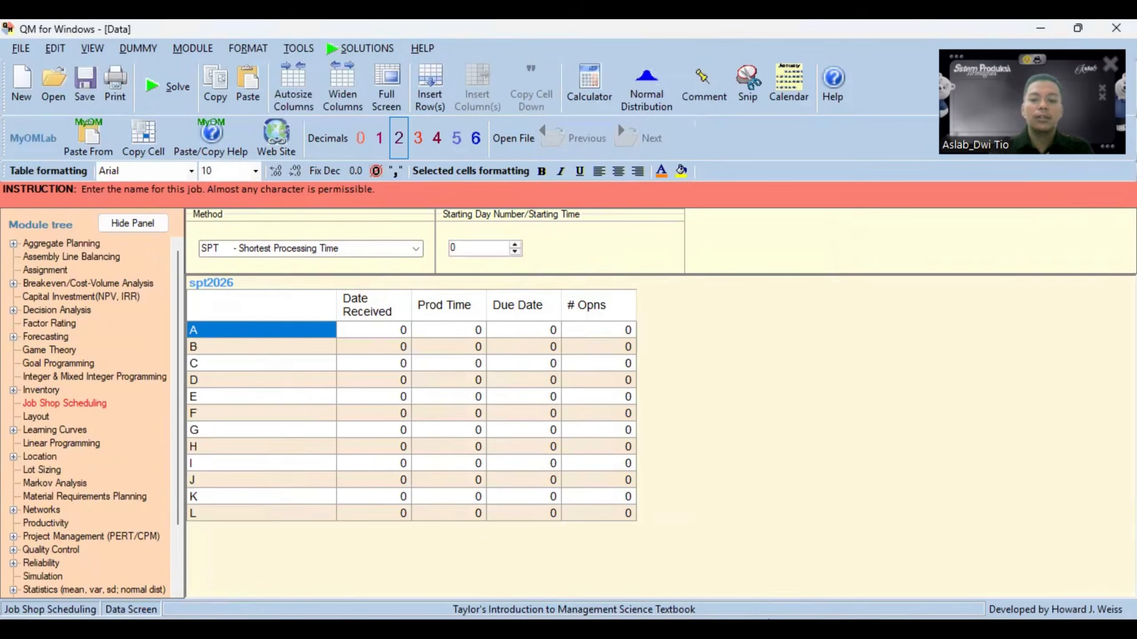
- Copy Production Time values C9:C20 from Excel's Data Mentah (Sequencing) sheet into the Prod Time column in QM for Windows, starting at job A
left_click(763, 629)
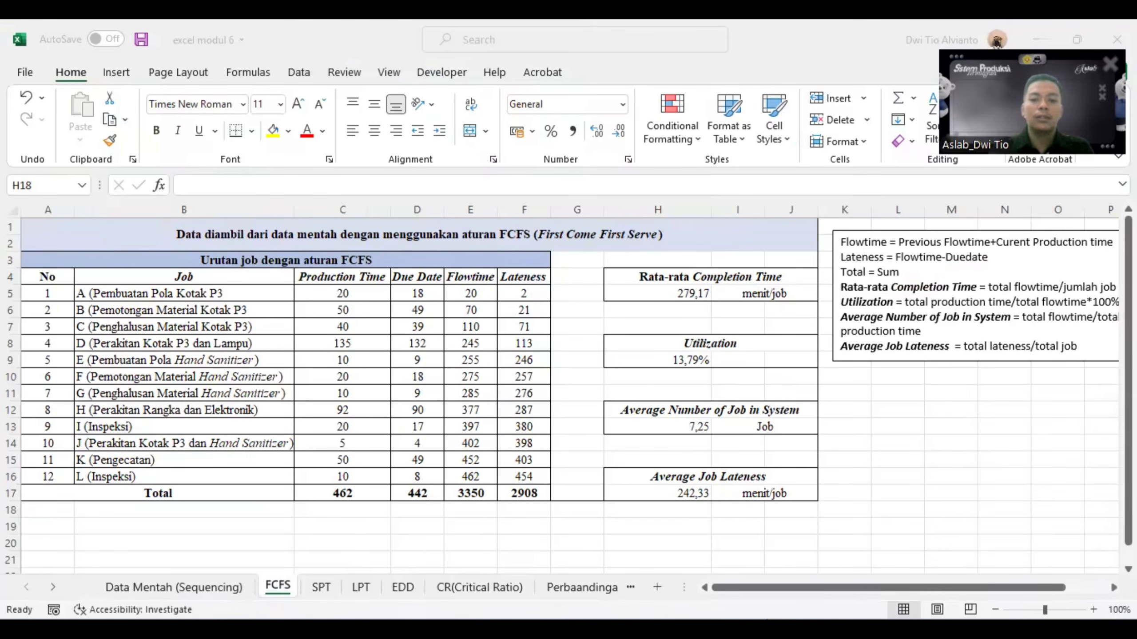
left_click(138, 589)
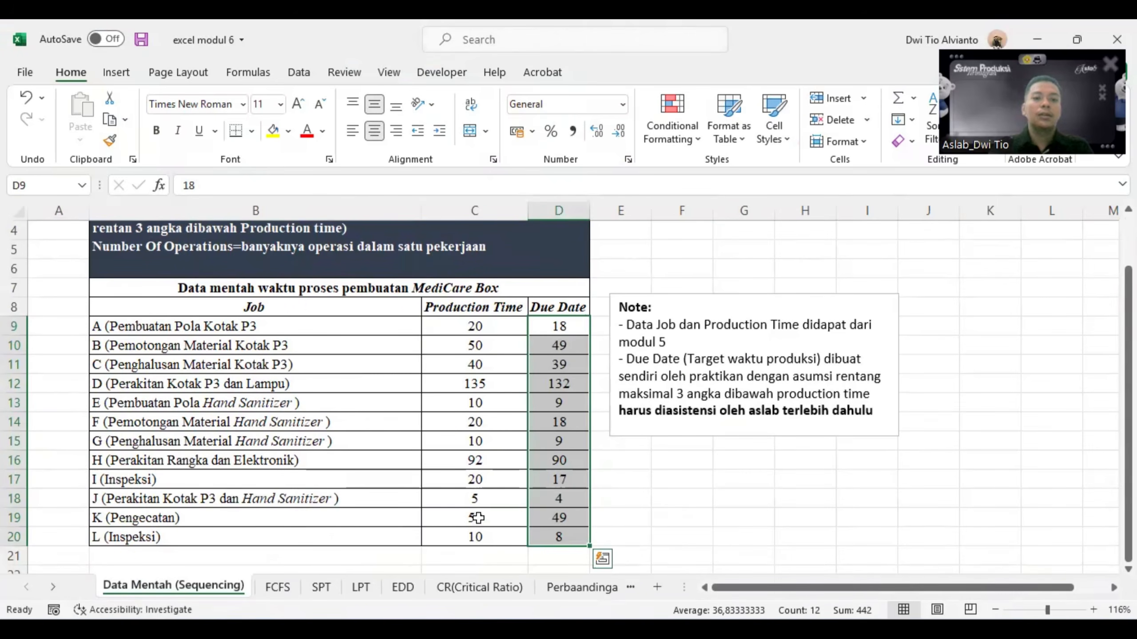
left_click_drag(503, 331, 510, 526)
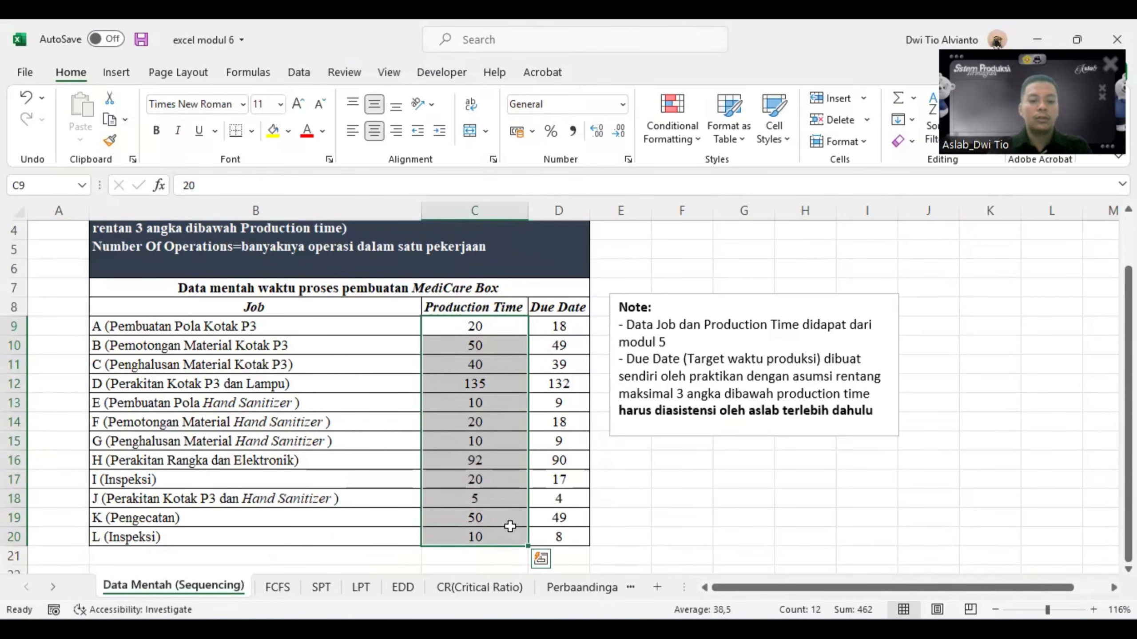
key("ctrl+c")
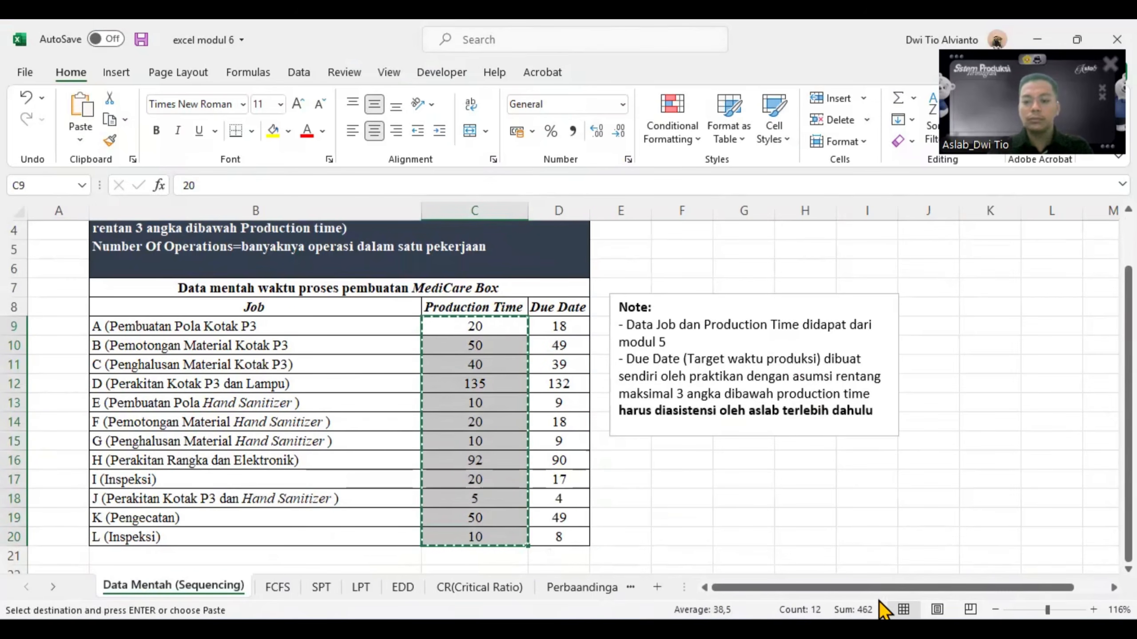
left_click(872, 627)
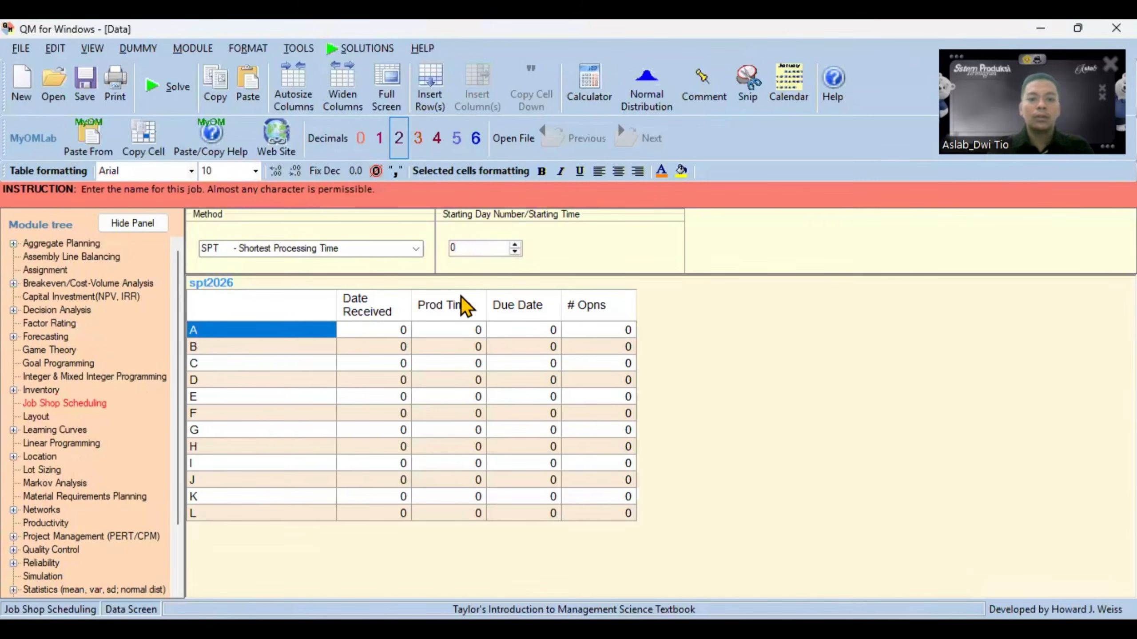
left_click(470, 331)
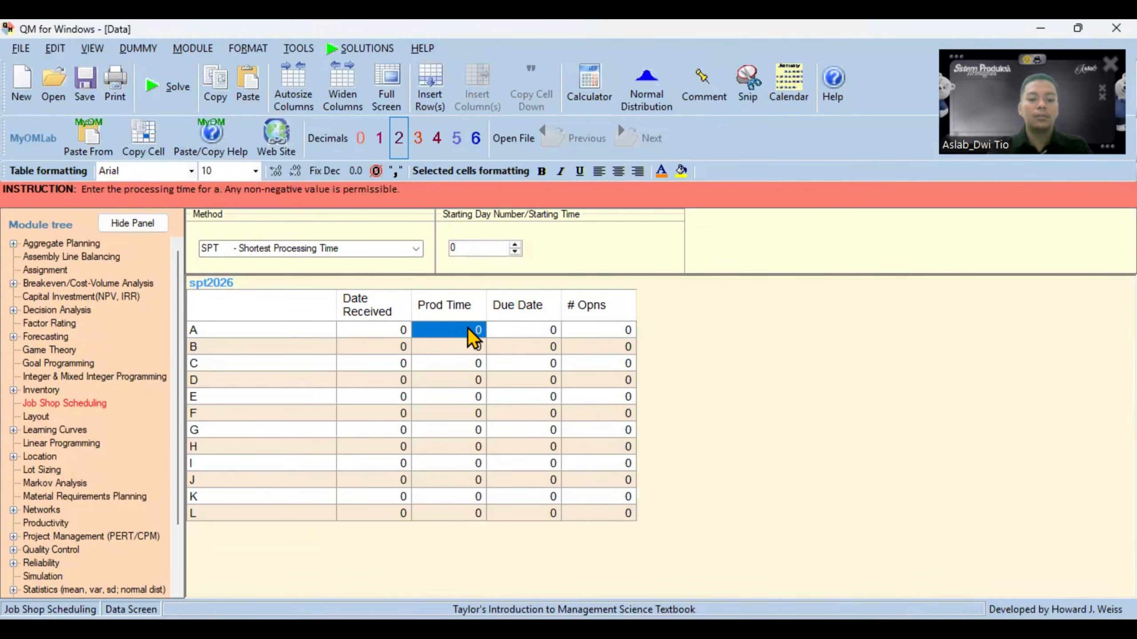
key("ctrl+v")
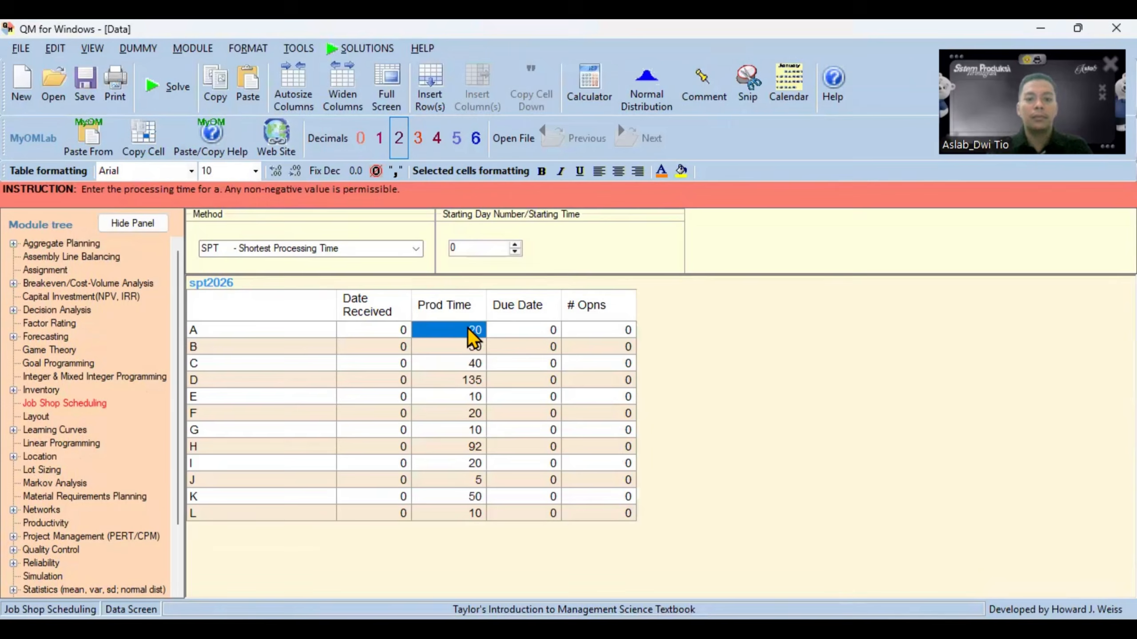
- Copy Due Date values D9:D20 from Excel's Data Mentah (Sequencing) sheet into the Due Date column in QM for Windows, starting at job A
left_click(545, 331)
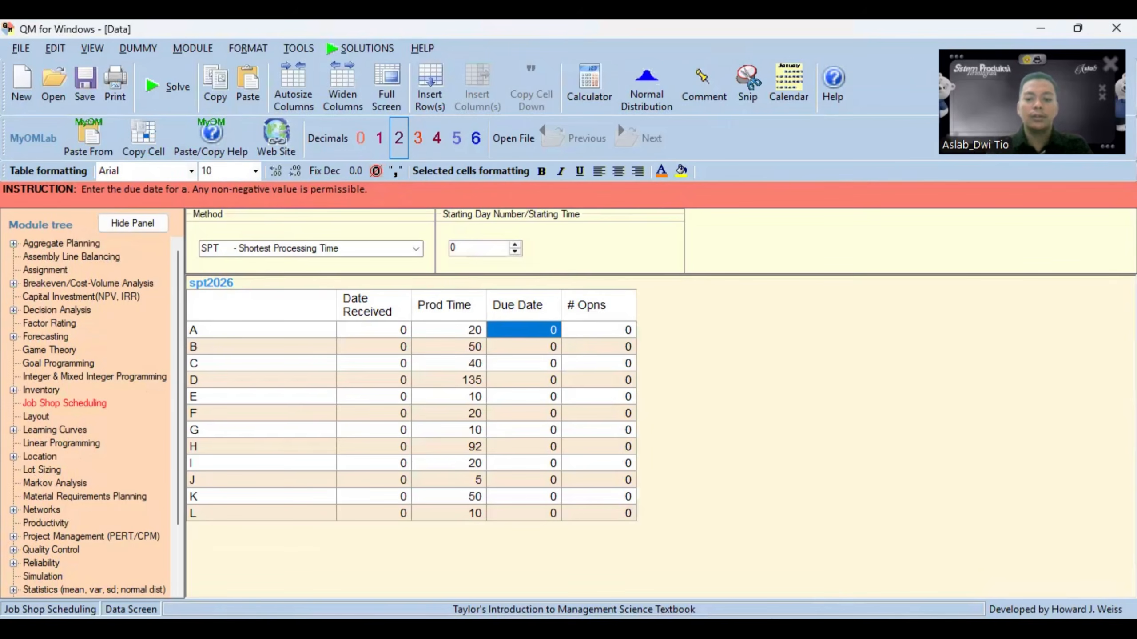
key("alt+Tab")
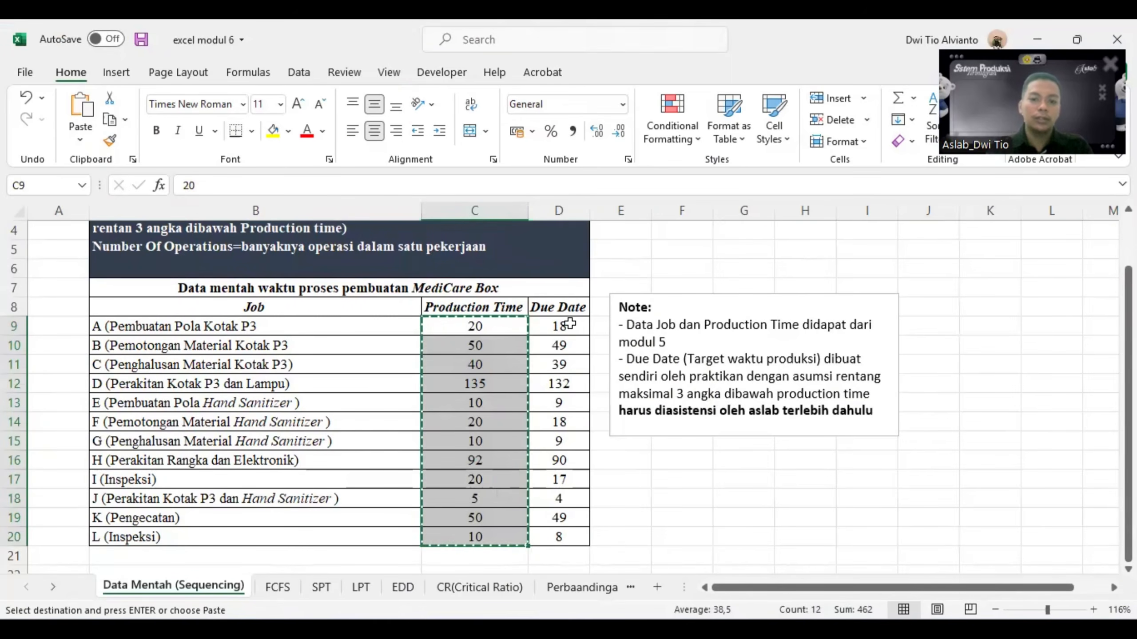
left_click_drag(569, 326, 580, 538)
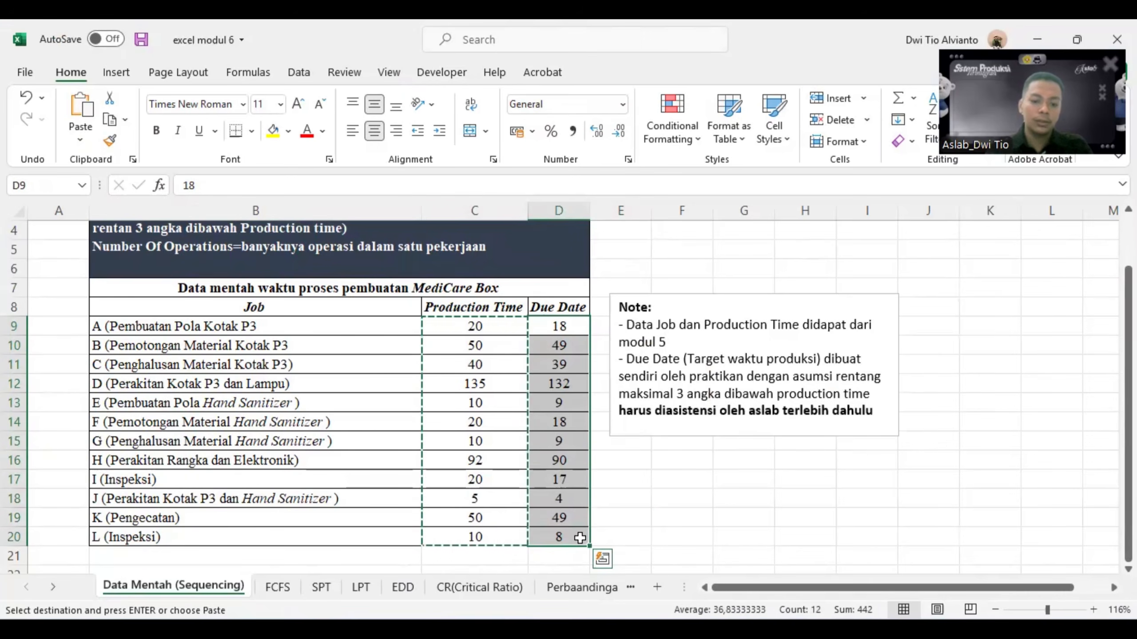
key("ctrl+c")
key("alt+Tab")
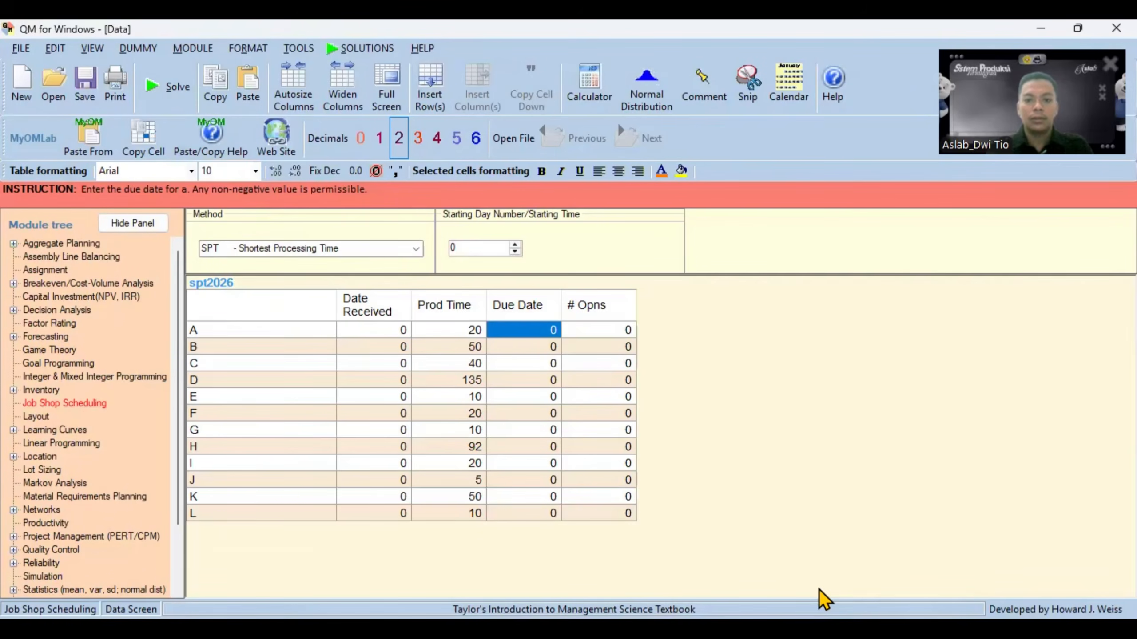
key("ctrl+v")
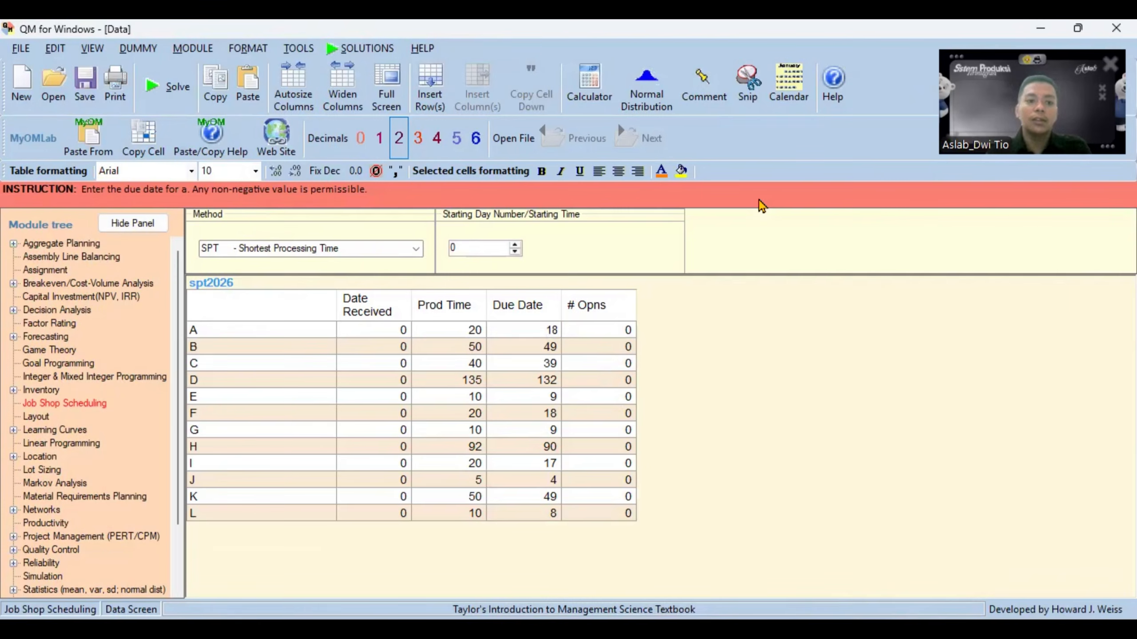
- Set the scheduling method to FCFS - First Come First Serve and solve the spt2026 data set
left_click(412, 250)
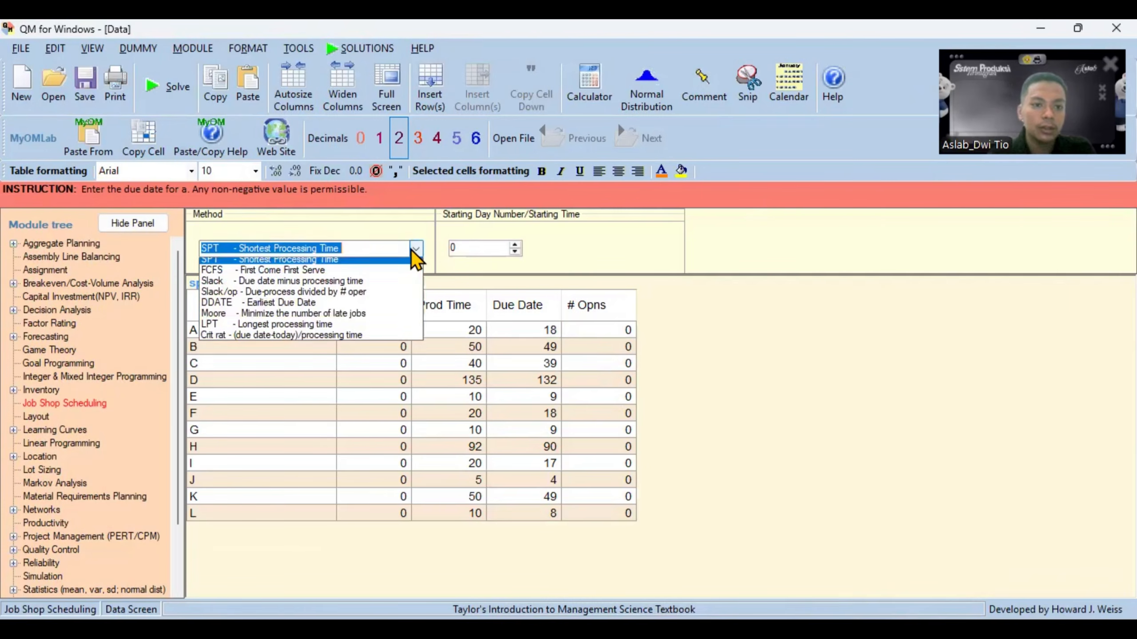
left_click(288, 277)
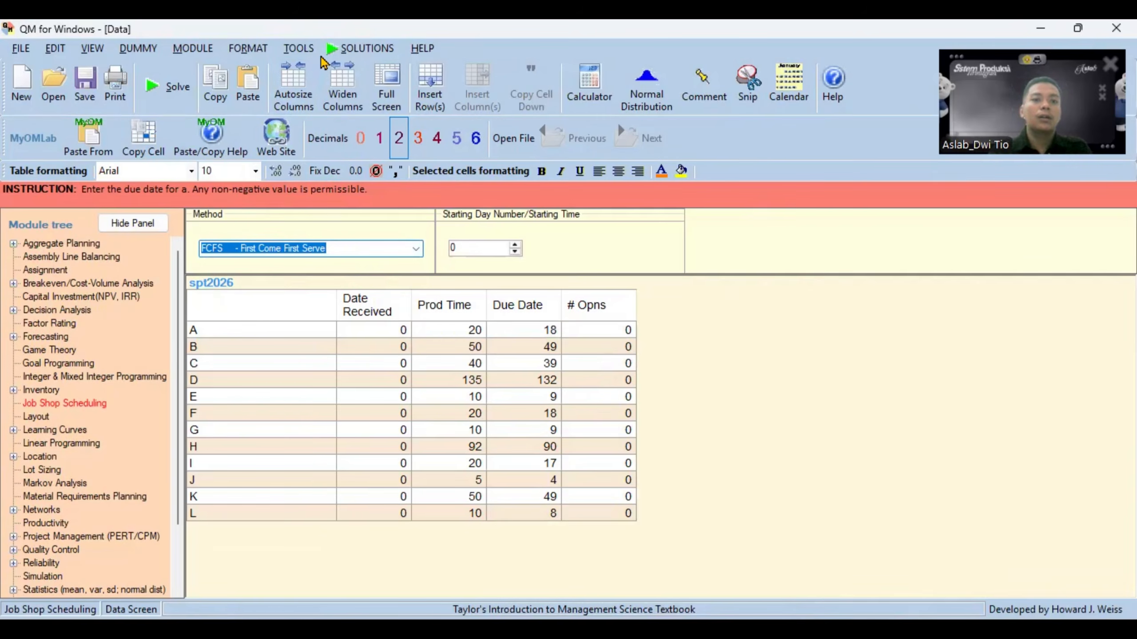
left_click(371, 50)
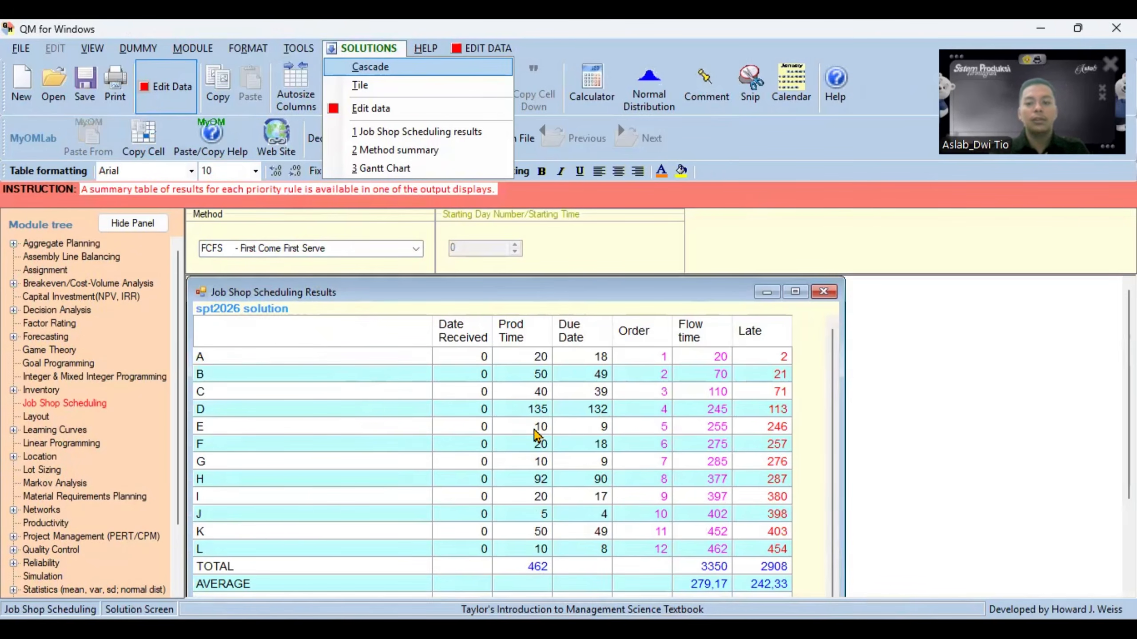
scroll(535, 433, "down", 1)
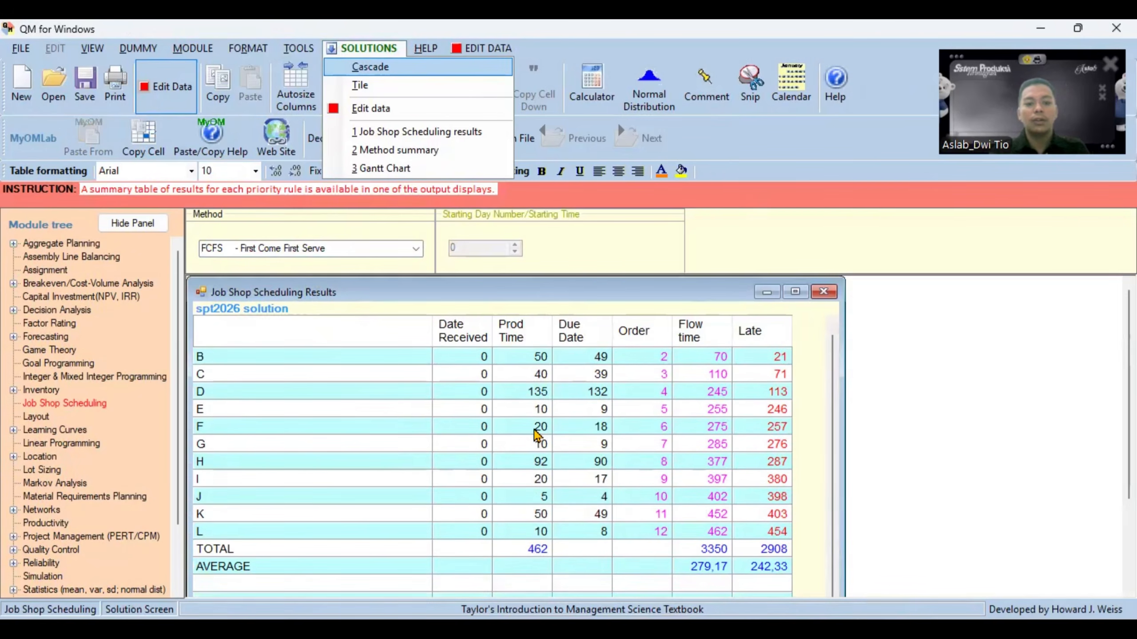
scroll(535, 434, "up", 1)
scroll(536, 433, "down", 1)
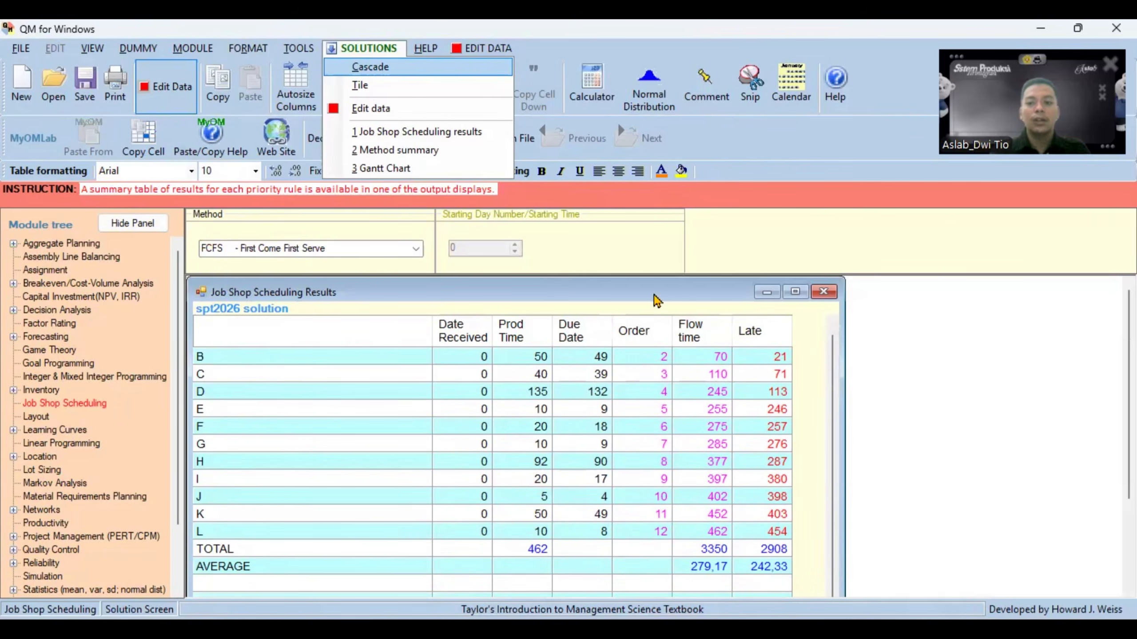
- Maximize the Job Shop Scheduling Results window and autosize the columns of its table
left_click_drag(732, 294, 728, 275)
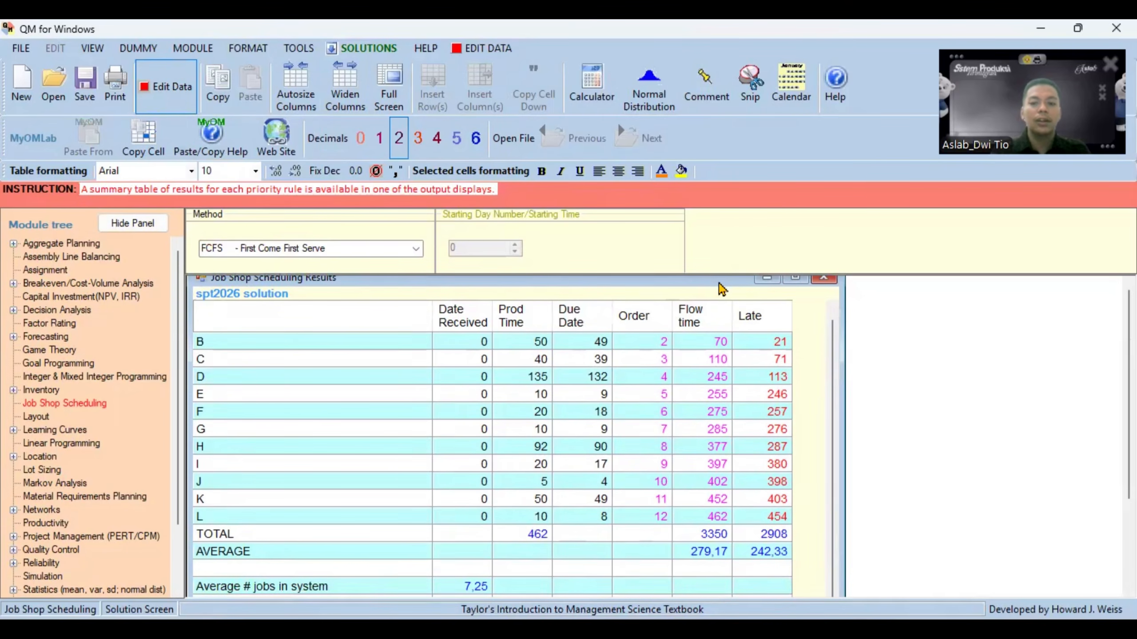
left_click_drag(718, 283, 717, 292)
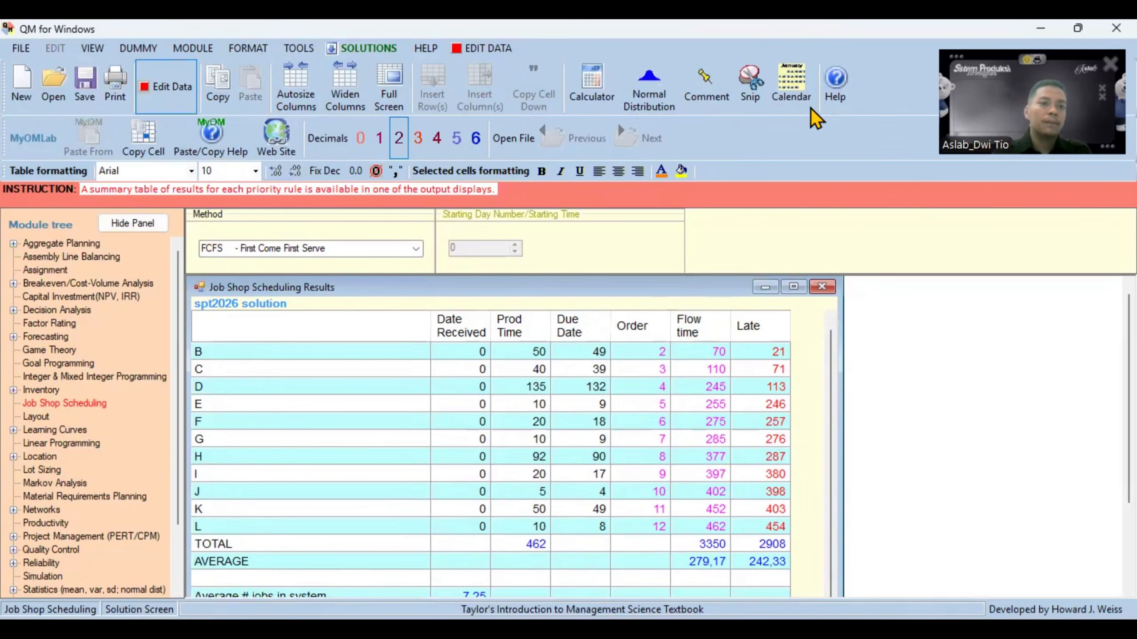
left_click(792, 286)
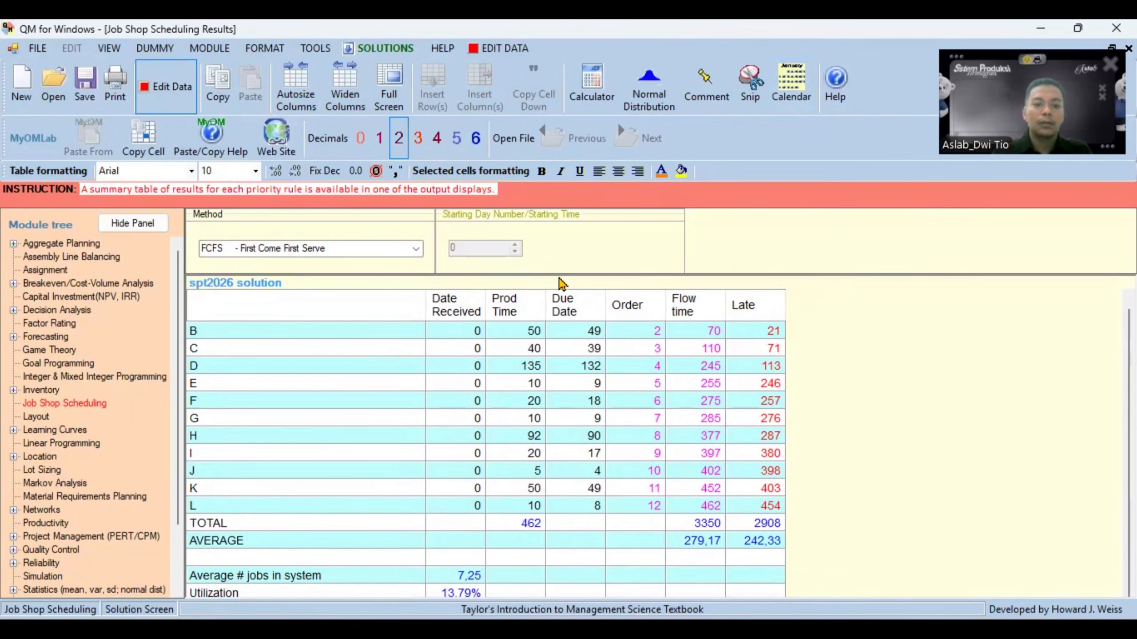
left_click(114, 51)
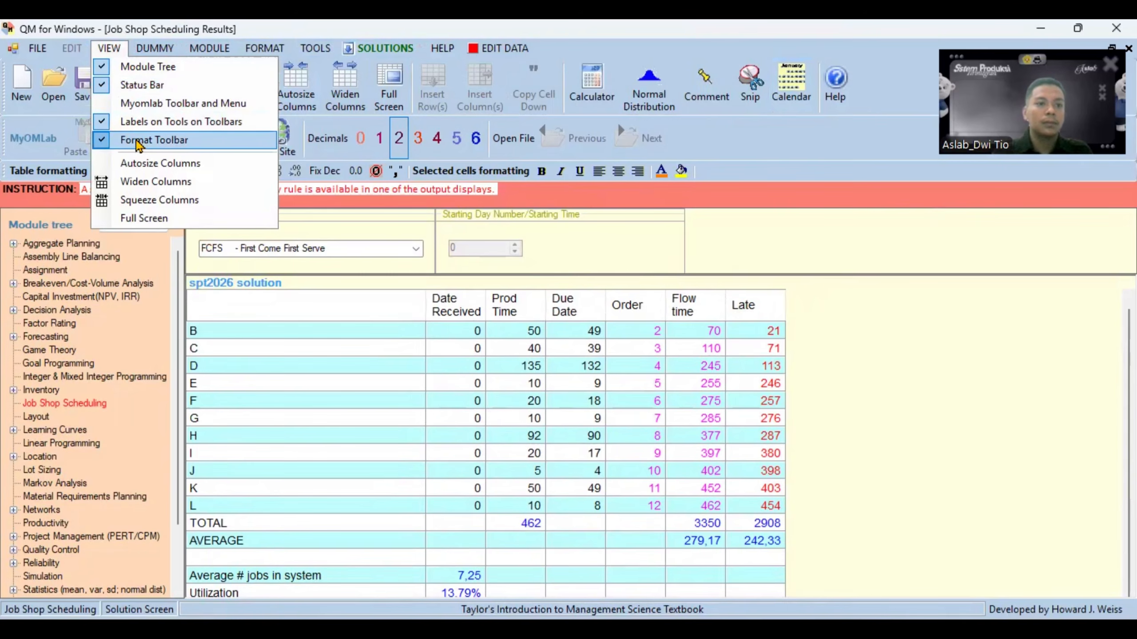
left_click(148, 164)
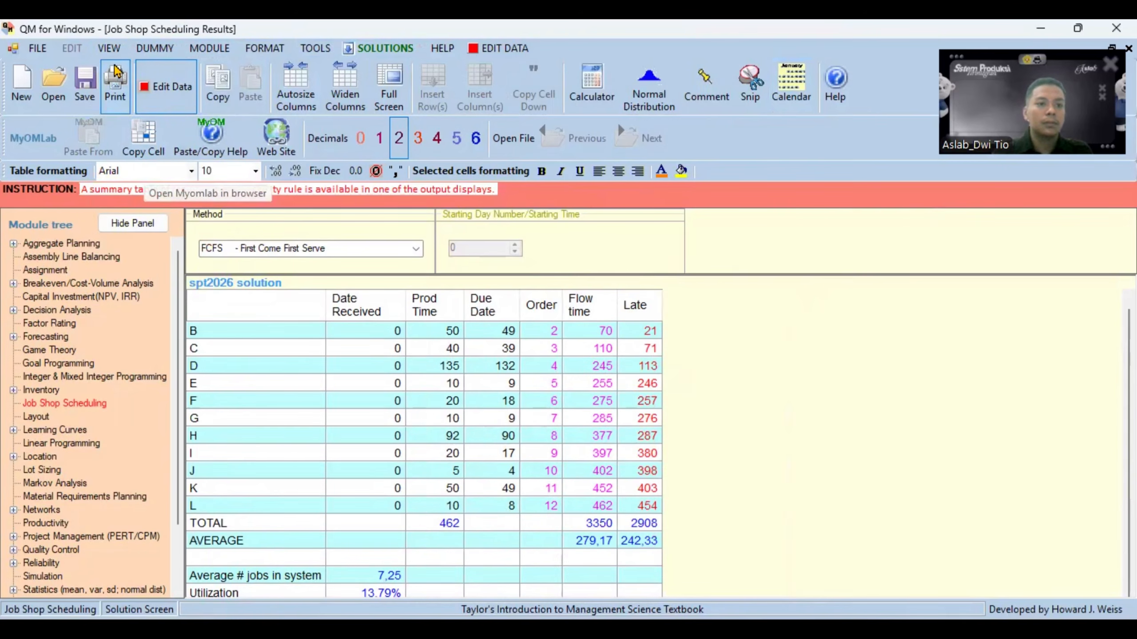
left_click(112, 49)
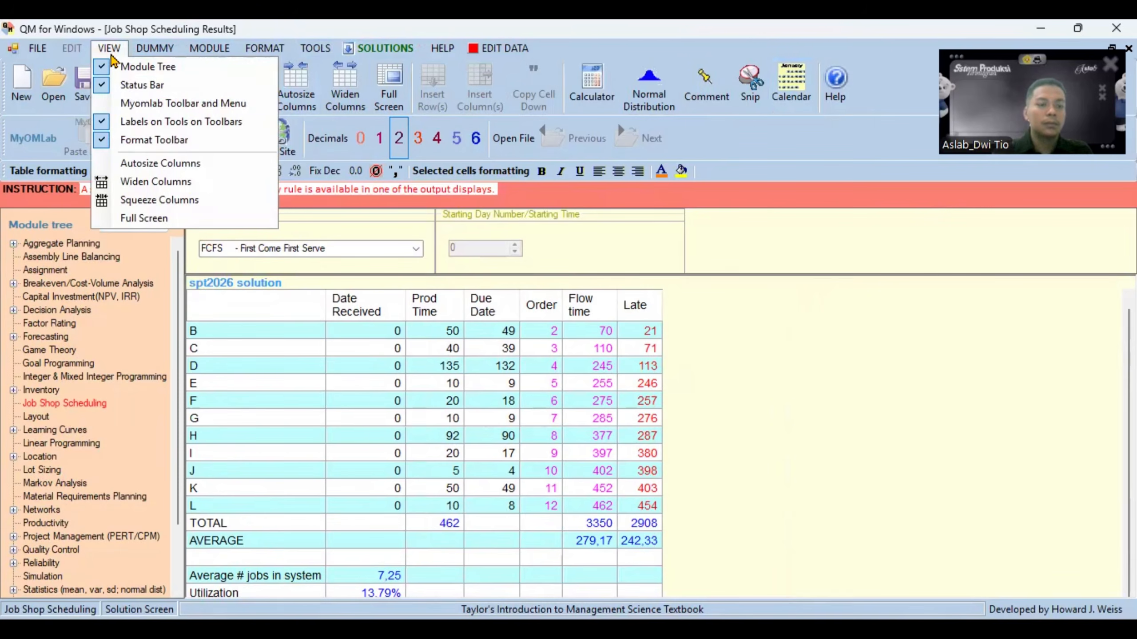
left_click(148, 163)
- Hide the Format Toolbar and the Myomlab Toolbar and Menu to make more room for the results table
left_click(108, 47)
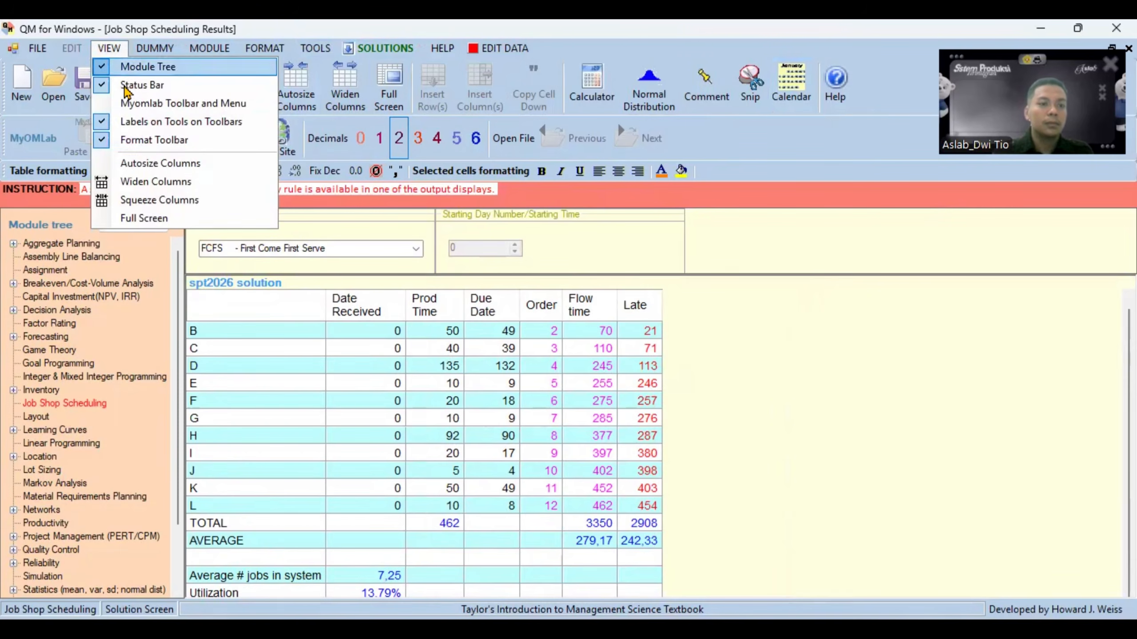
left_click(143, 140)
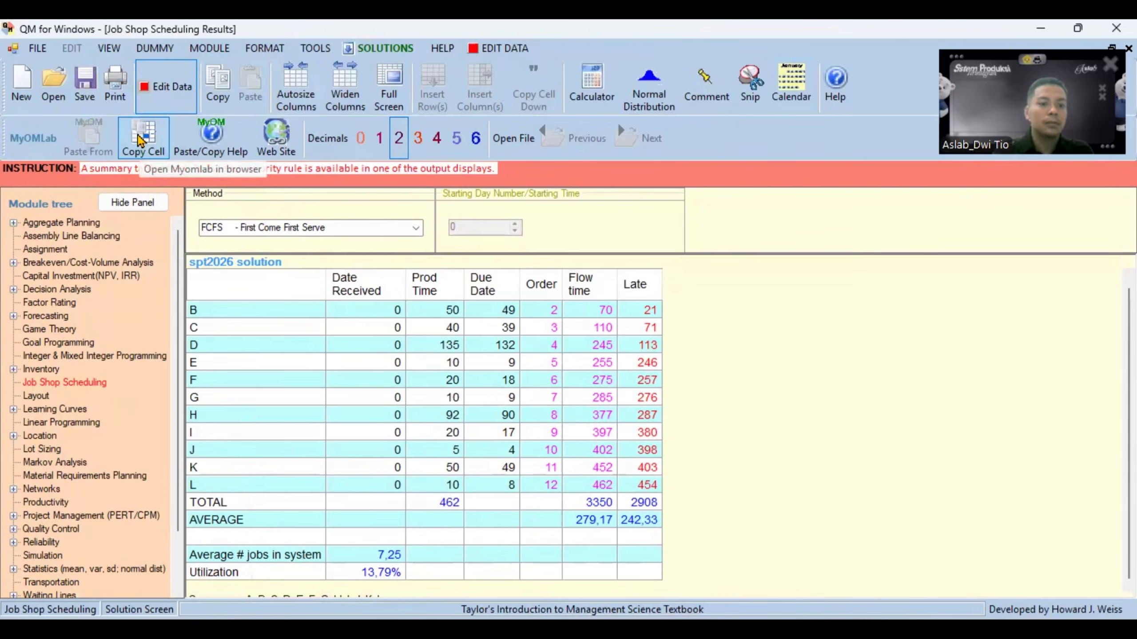
scroll(430, 463, "up", 1)
scroll(427, 461, "down", 1)
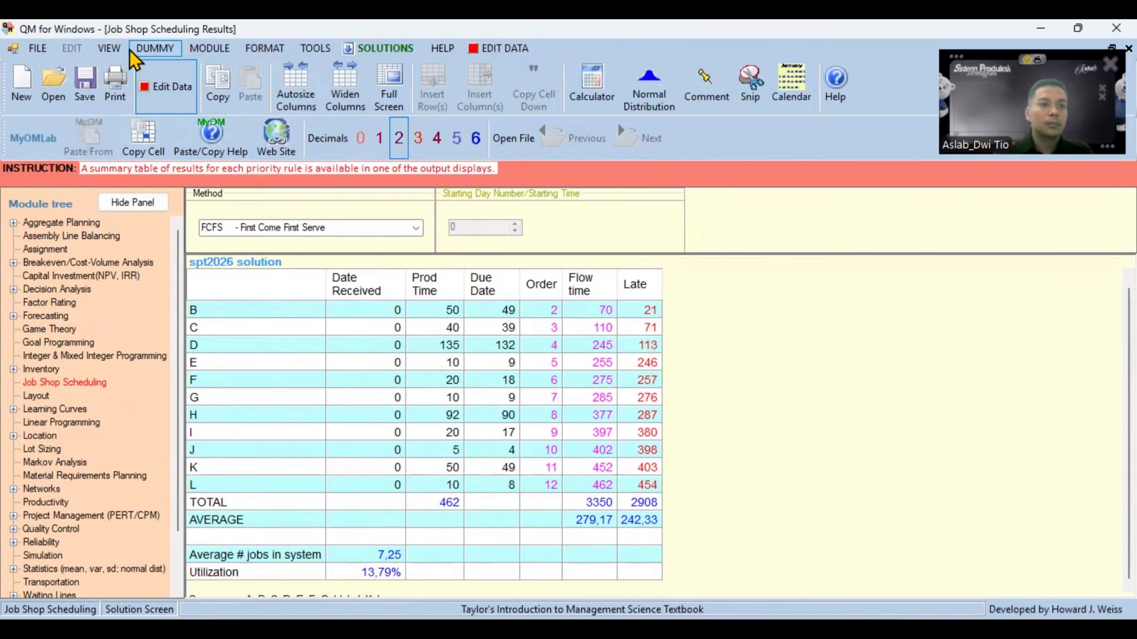
left_click(109, 48)
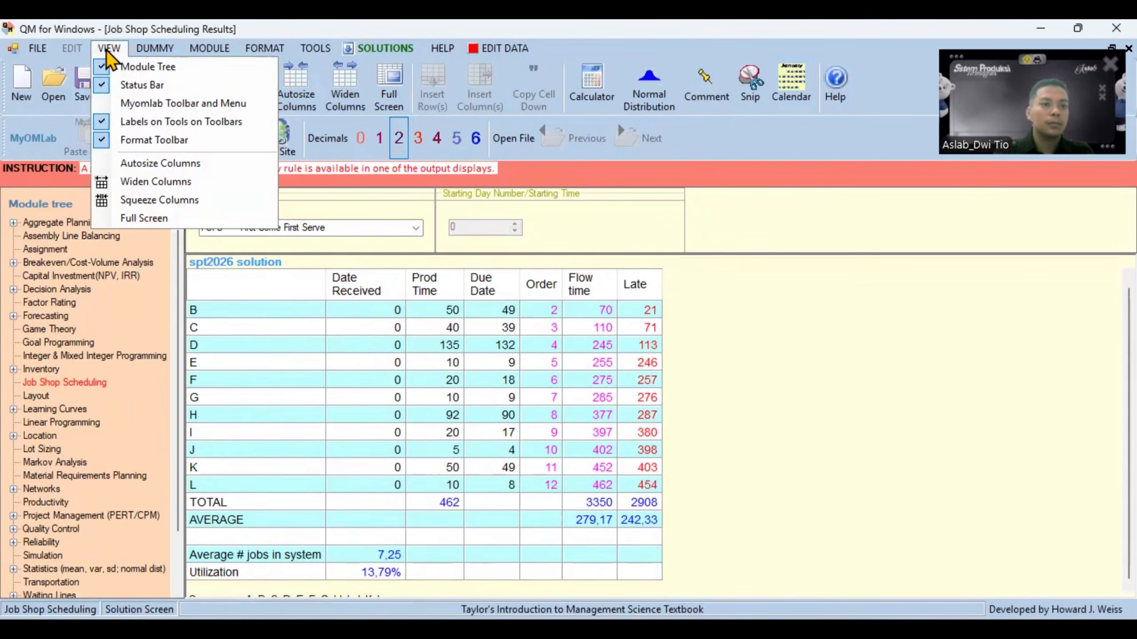
left_click(145, 103)
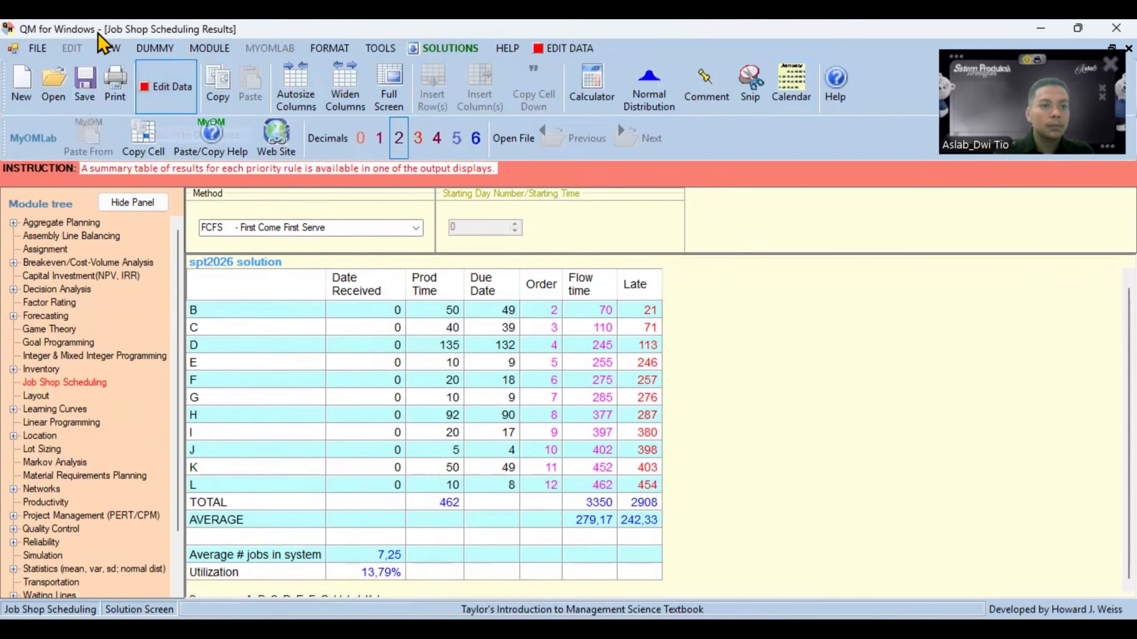
left_click(105, 49)
left_click(133, 104)
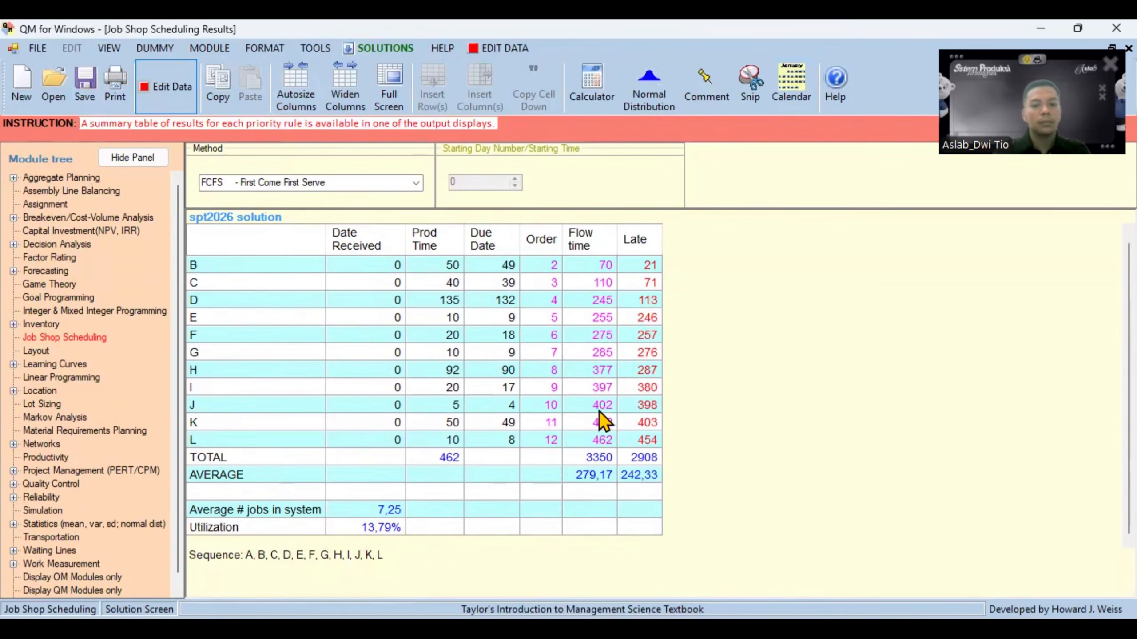
- Examine the full FCFS results table, from job A's row to the averages, utilization and job sequence
scroll(602, 424, "up", 1)
scroll(603, 421, "down", 1)
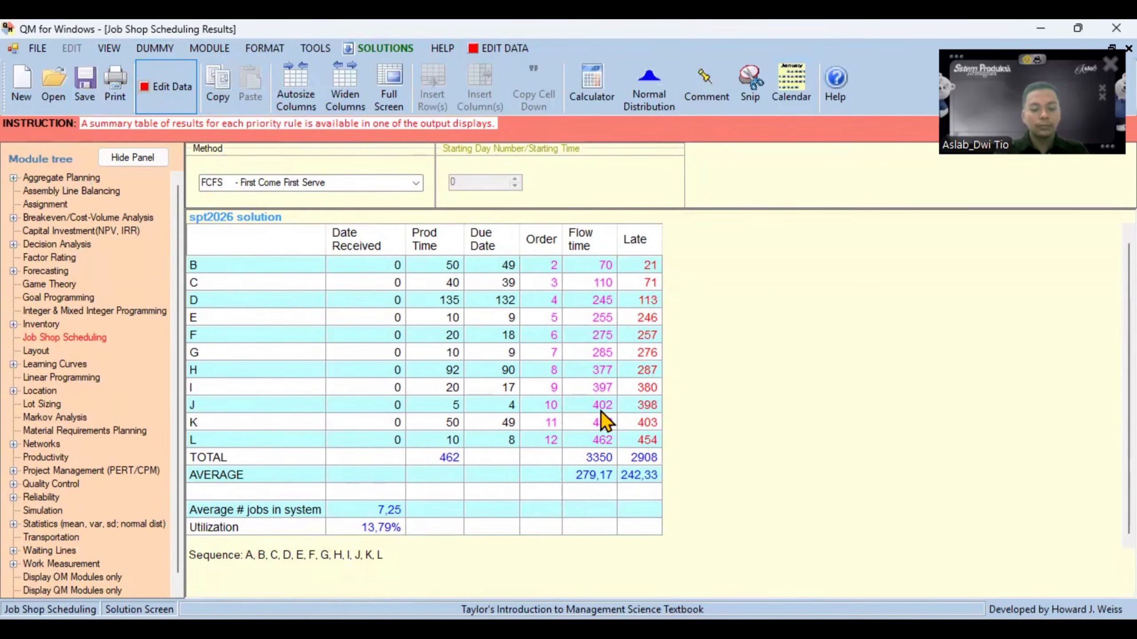
scroll(605, 420, "up", 1)
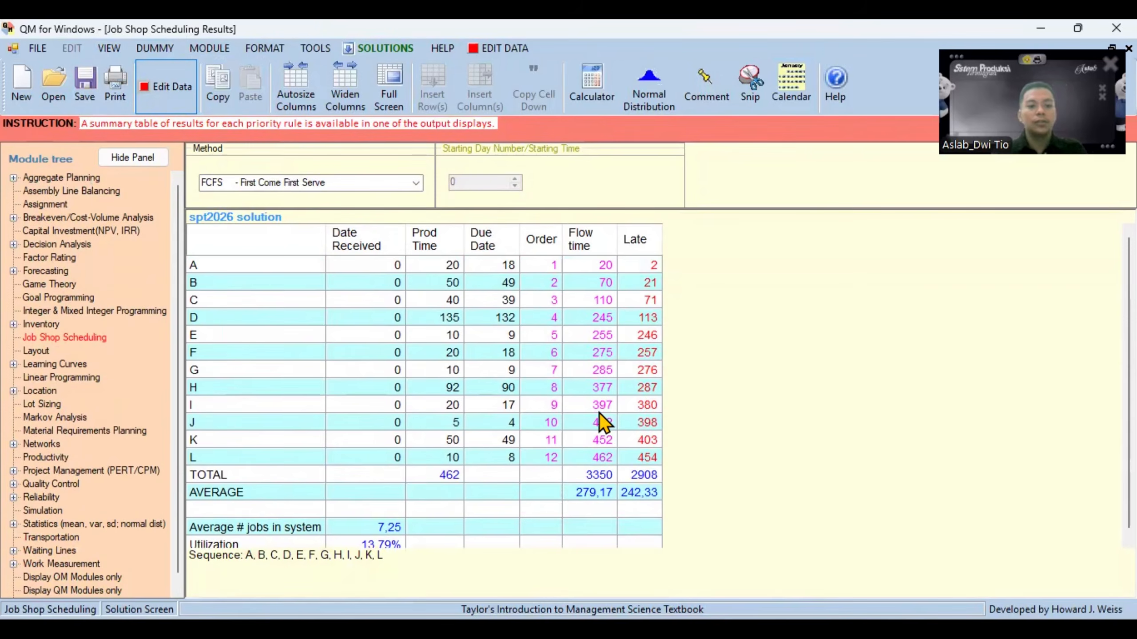
scroll(598, 415, "down", 1)
scroll(604, 420, "up", 1)
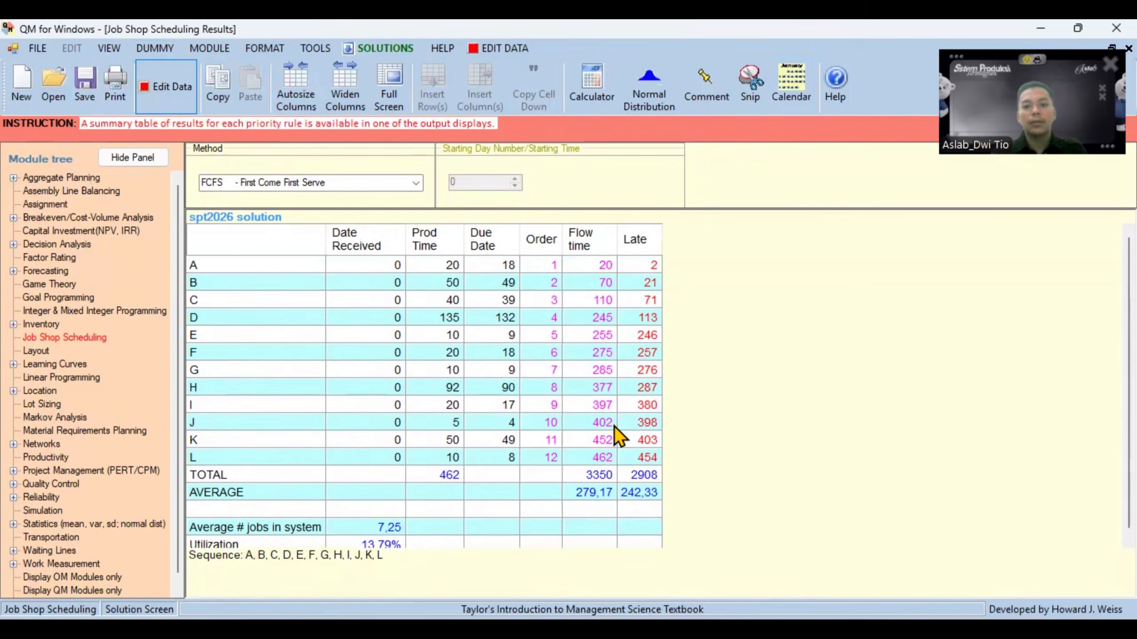
scroll(613, 426, "down", 1)
scroll(615, 426, "up", 1)
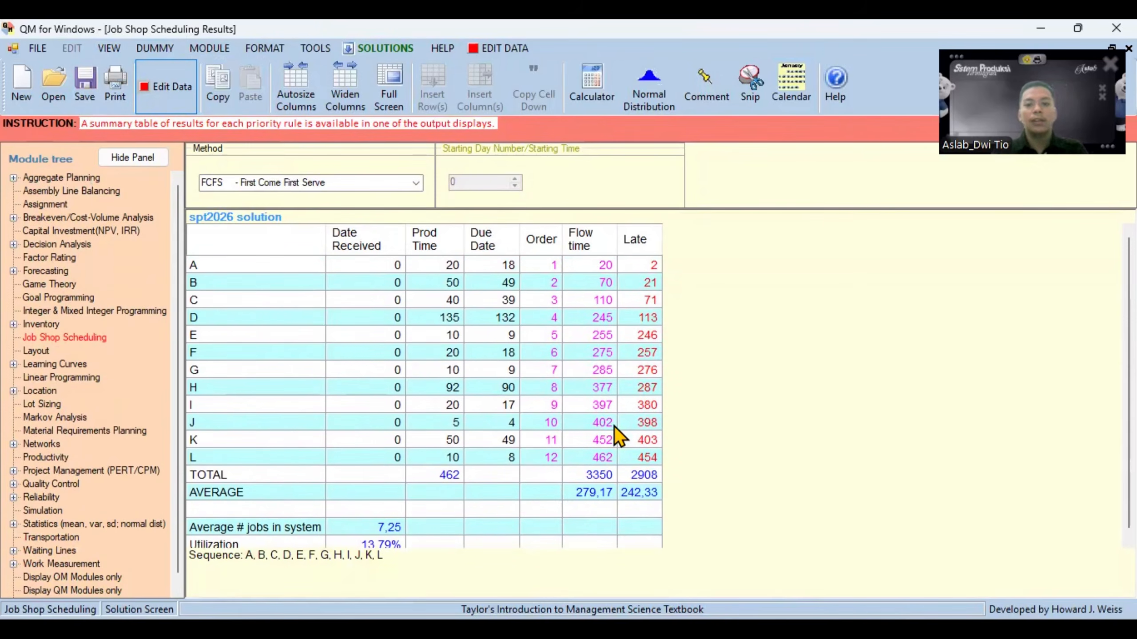
scroll(614, 426, "down", 1)
scroll(615, 426, "up", 1)
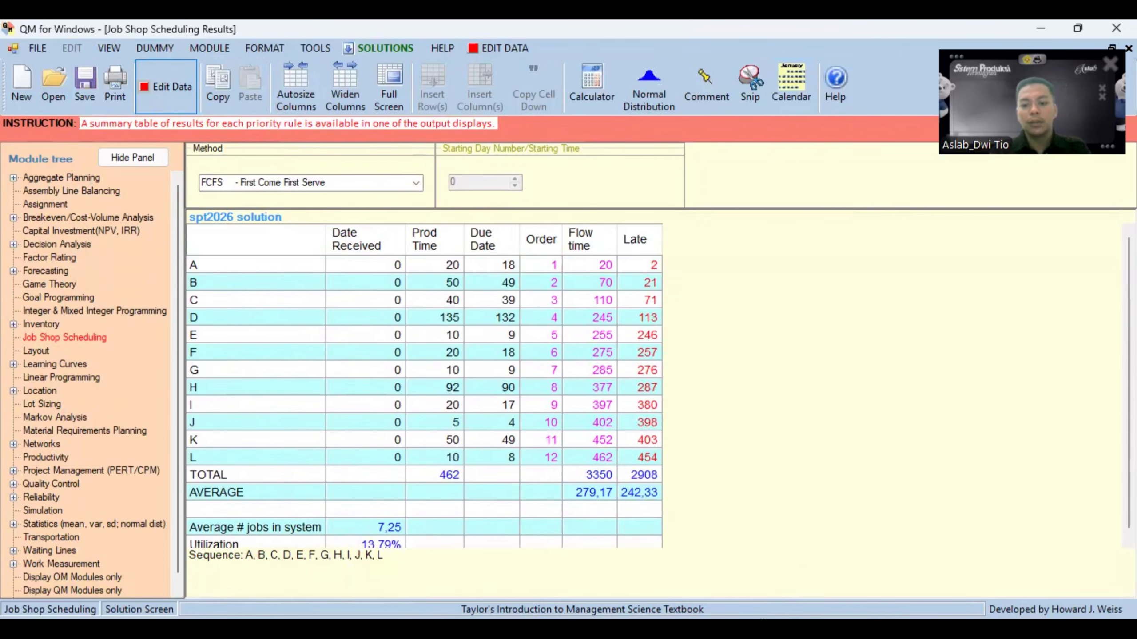
- Compare the production time, flow time and lateness totals between Excel's FCFS sheet and the QM for Windows results table
key("alt+Tab")
left_click(265, 587)
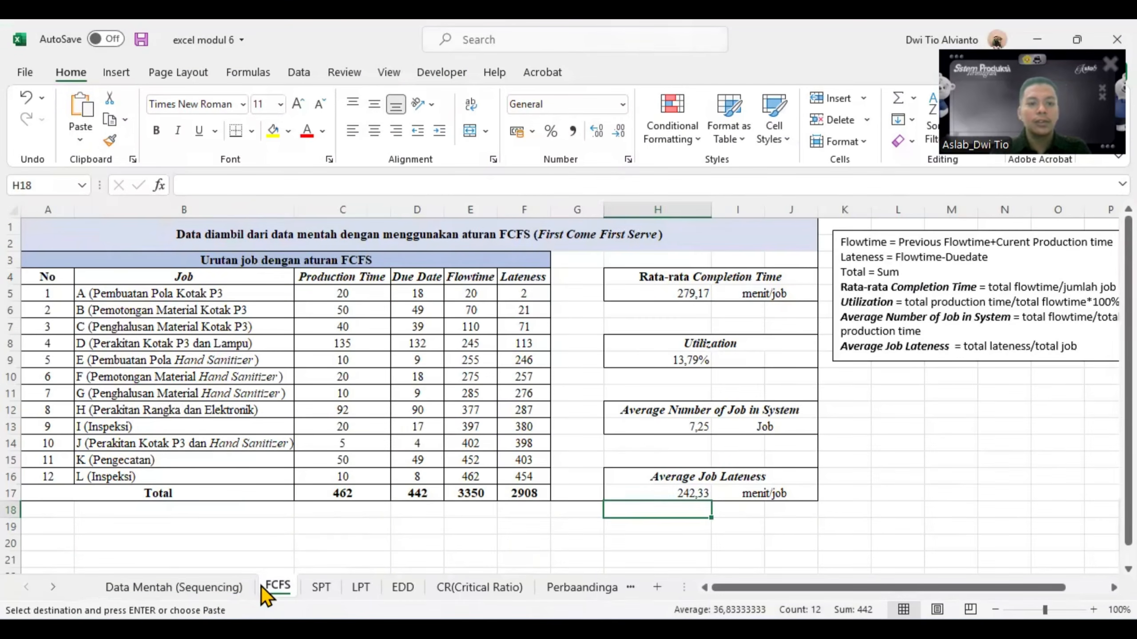
left_click(302, 531)
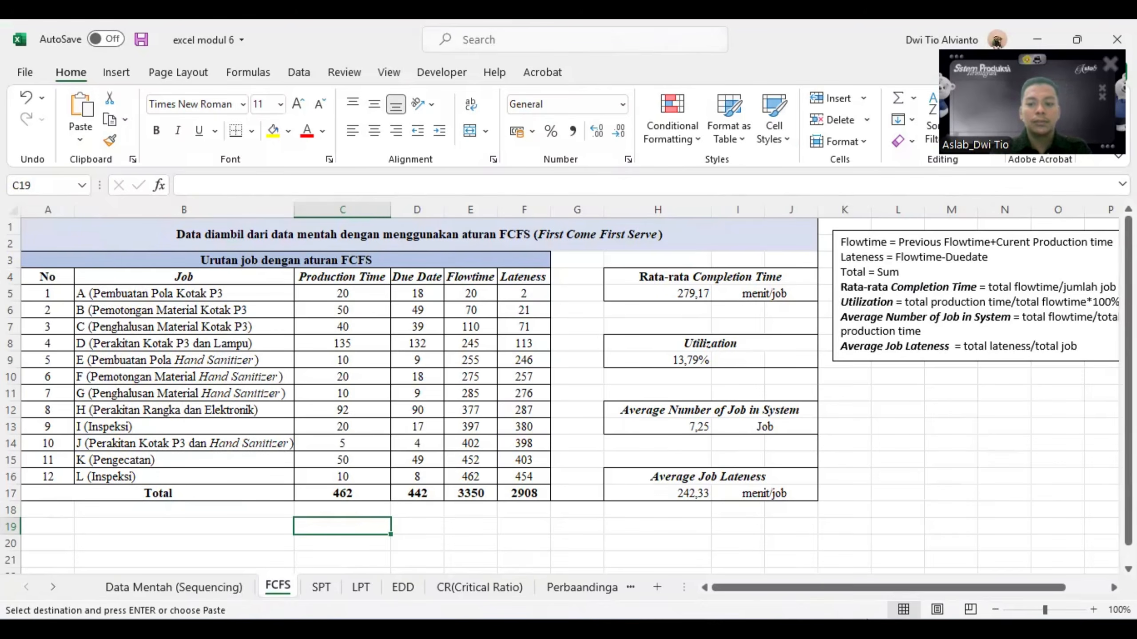
left_click(872, 631)
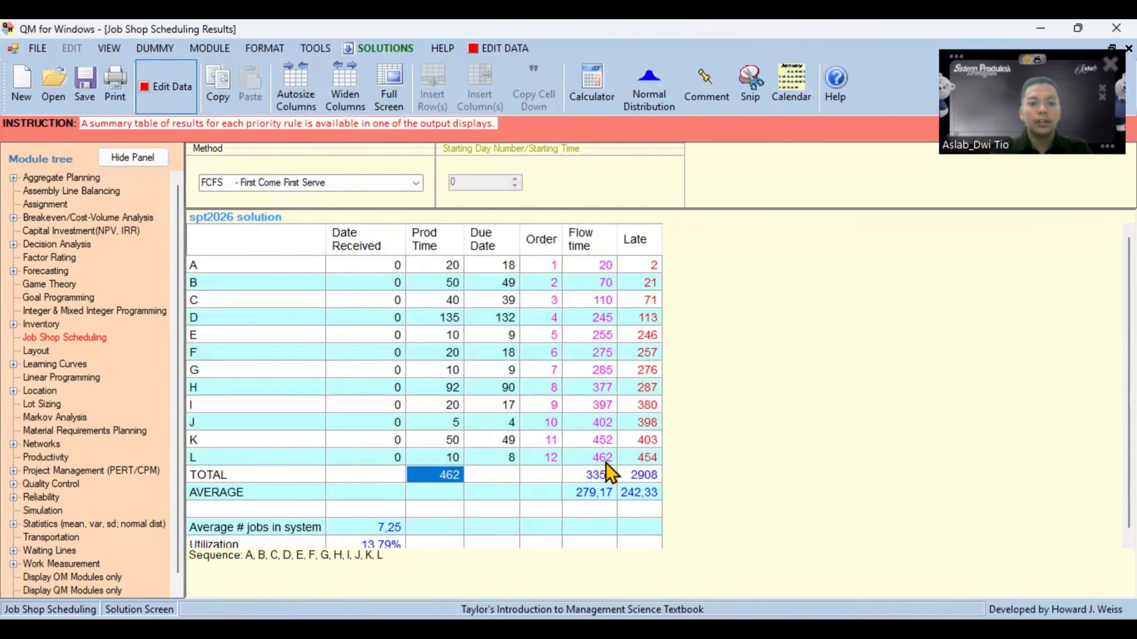
left_click(607, 480)
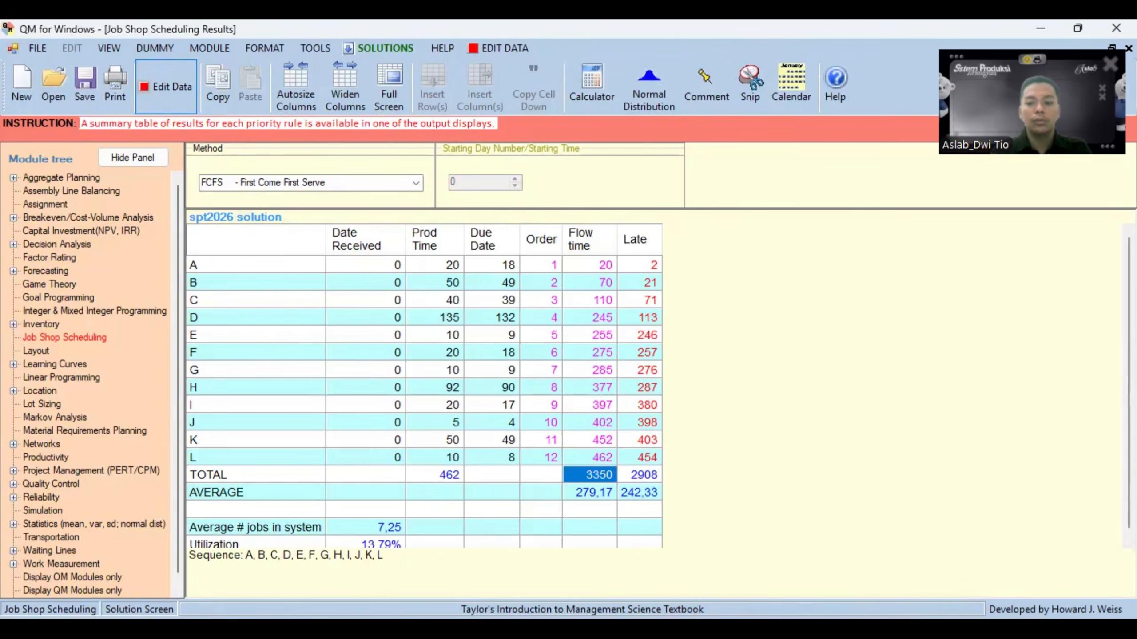
key("alt+Tab")
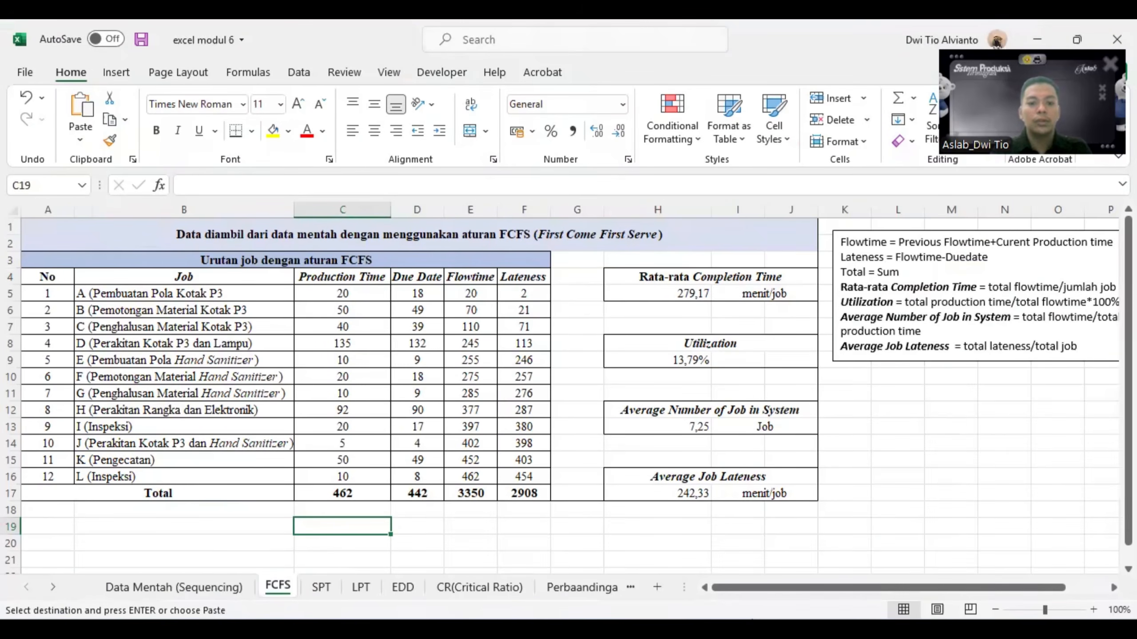
left_click(482, 493)
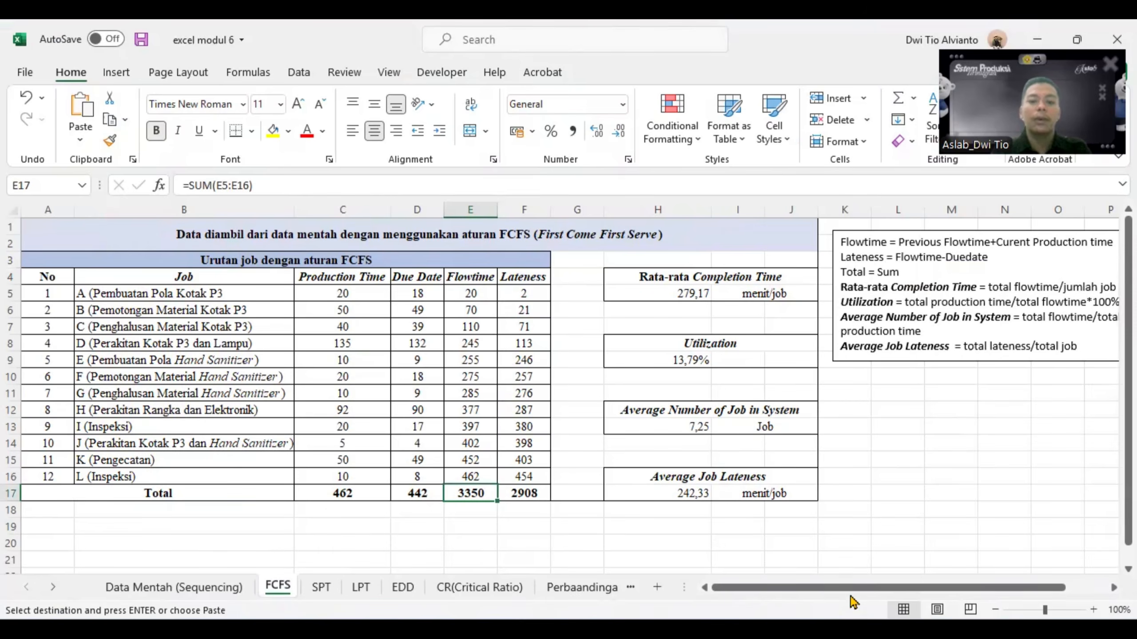
key("alt+Tab")
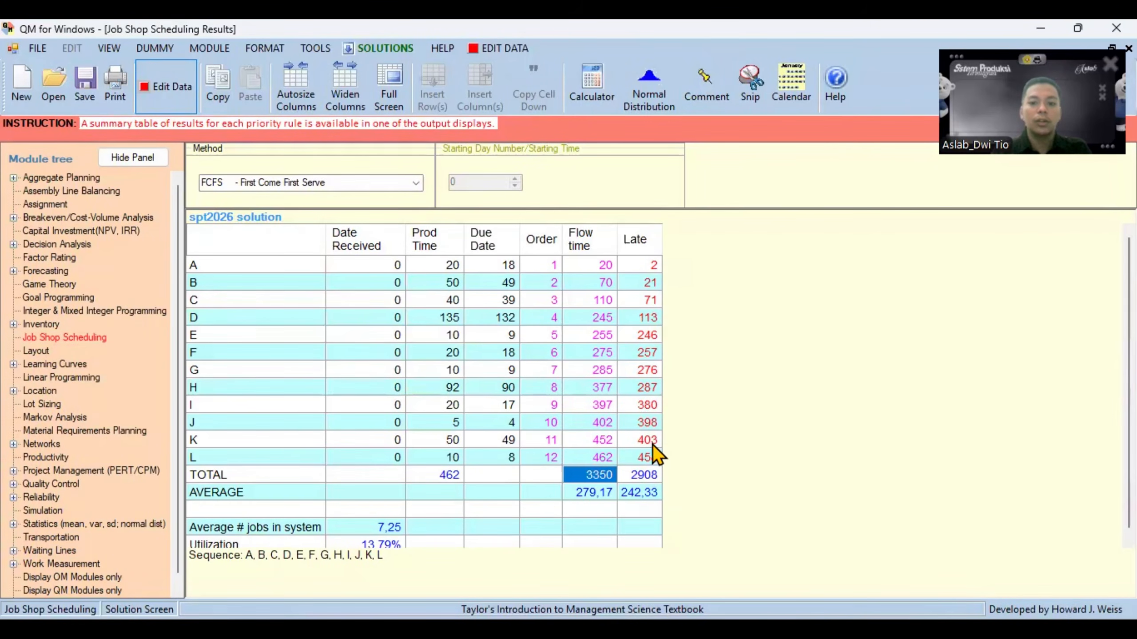
left_click(641, 476)
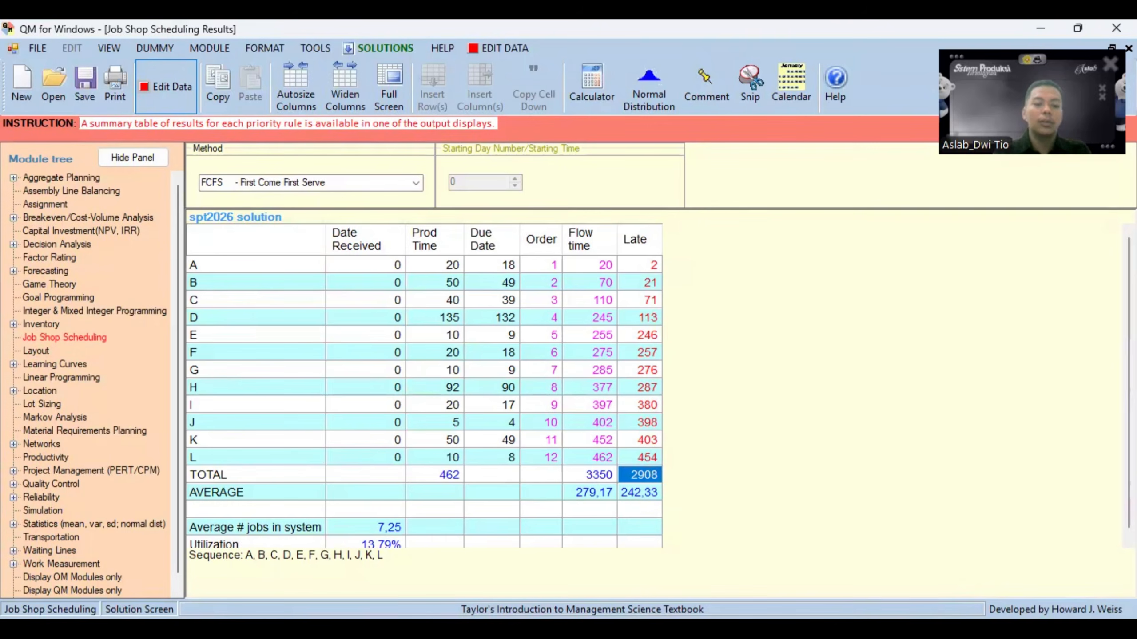
- Compare the average flow time, average lateness, average number of jobs and utilization between QM for Windows and Excel's FCFS sheet
left_click(227, 491)
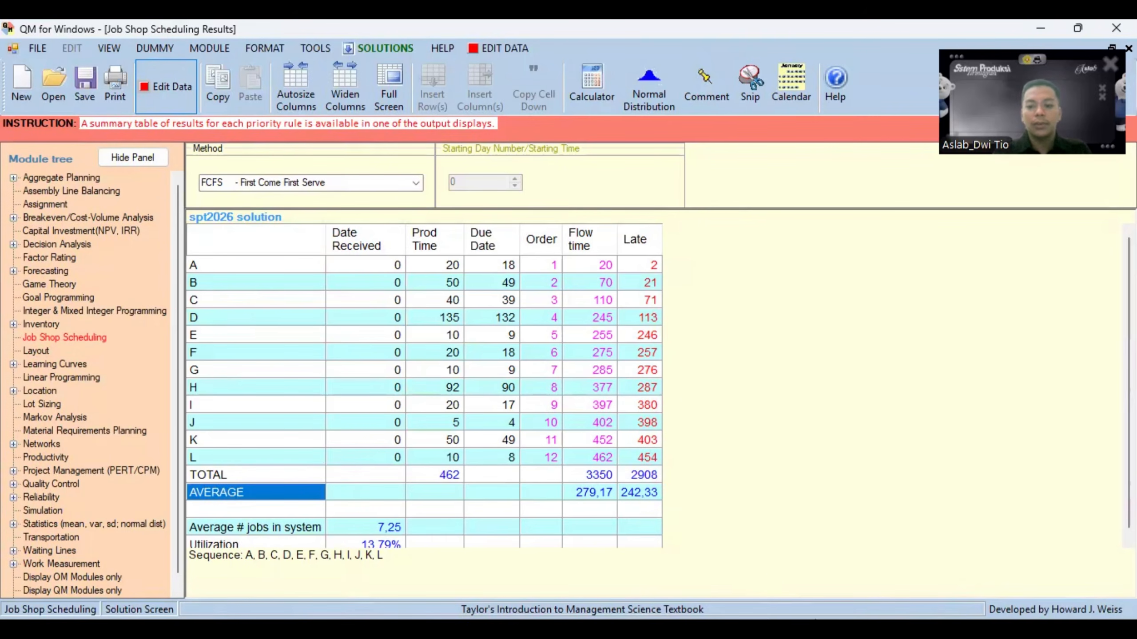
key("alt+Tab")
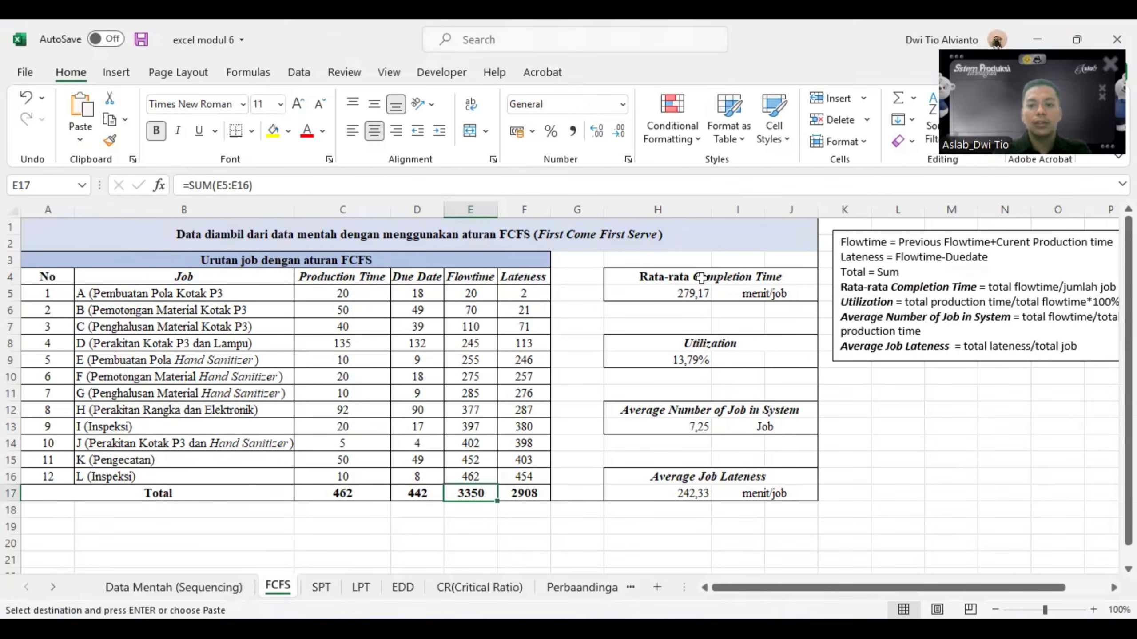
left_click(694, 294)
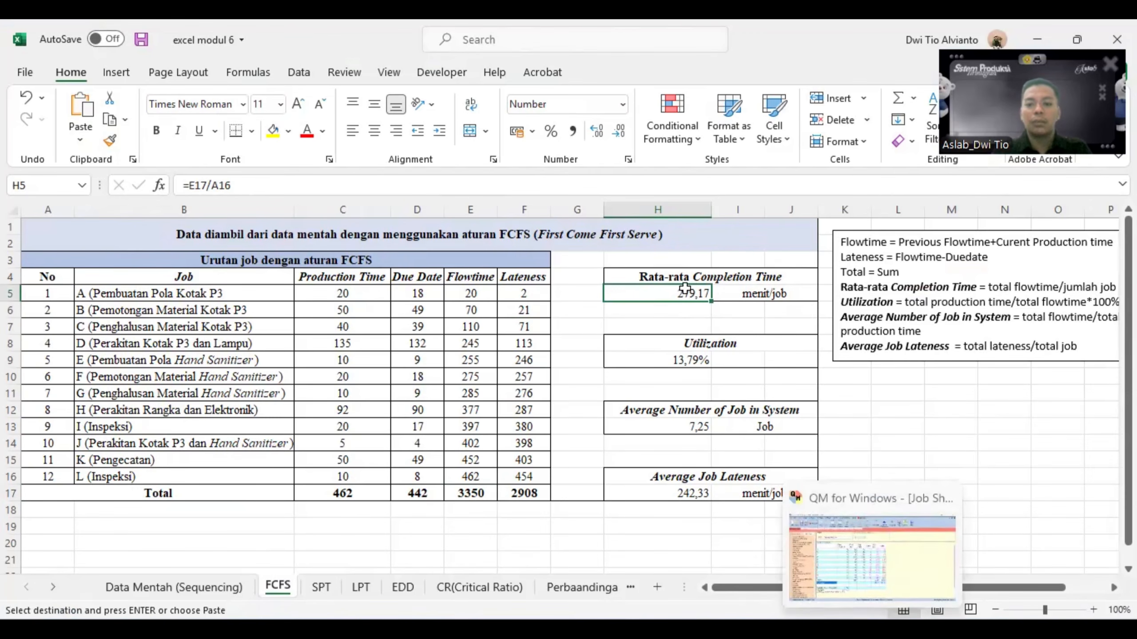
left_click(853, 582)
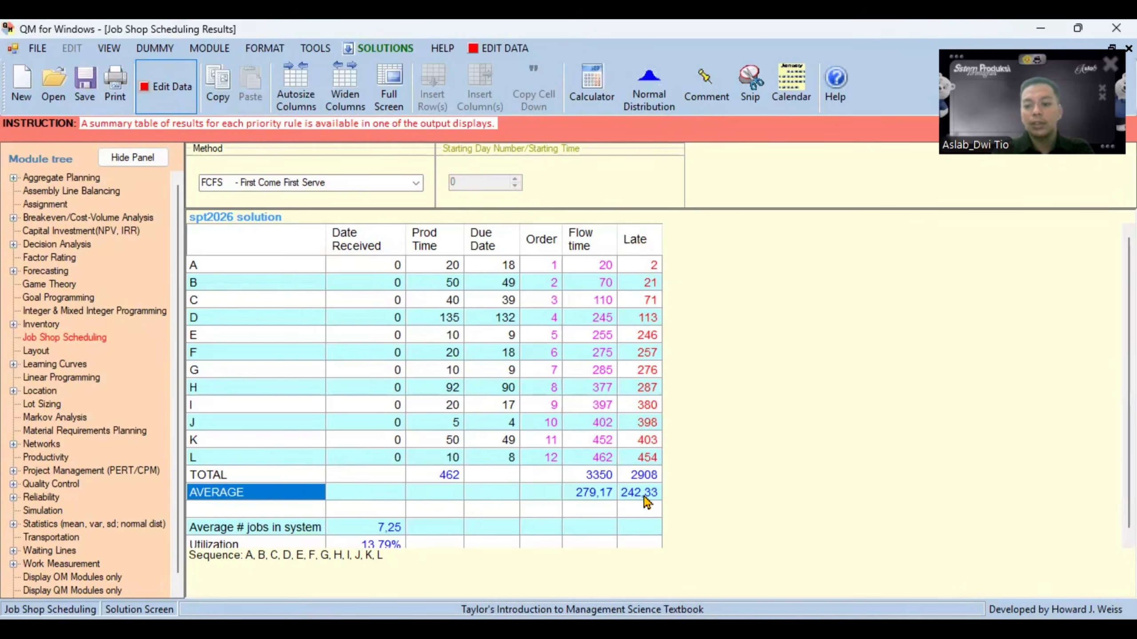
key("alt+Tab")
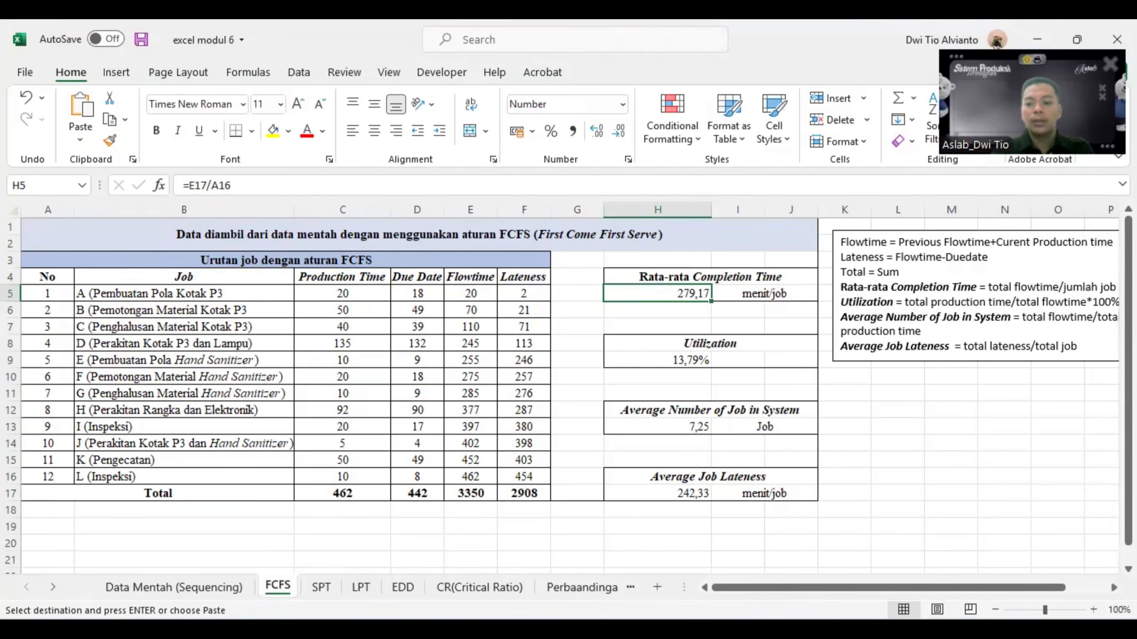
left_click(872, 632)
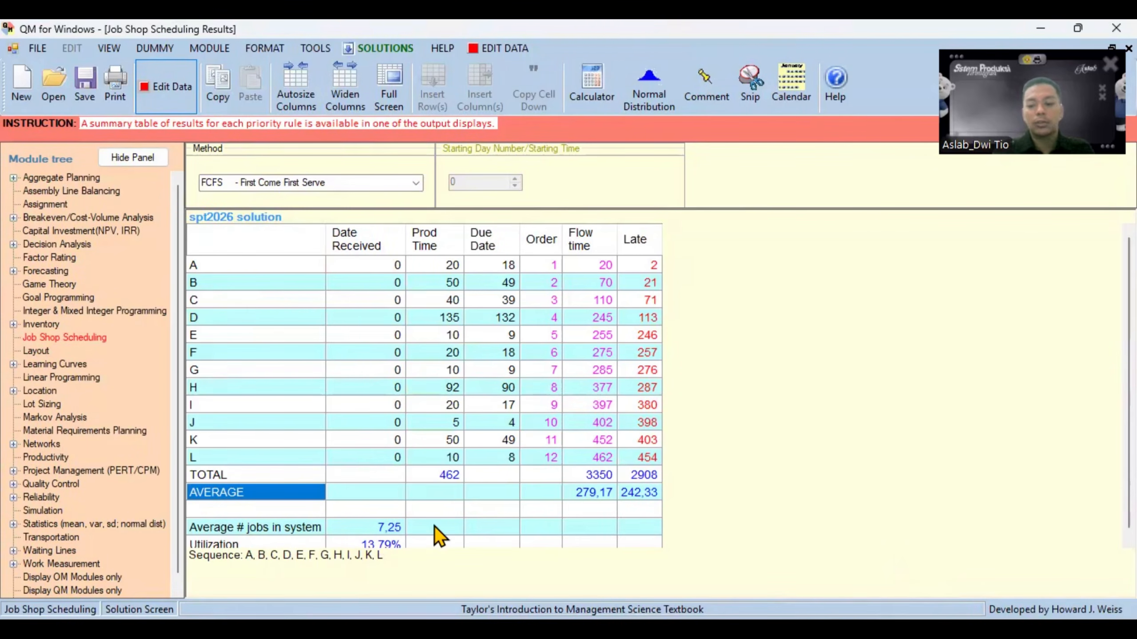
left_click(765, 628)
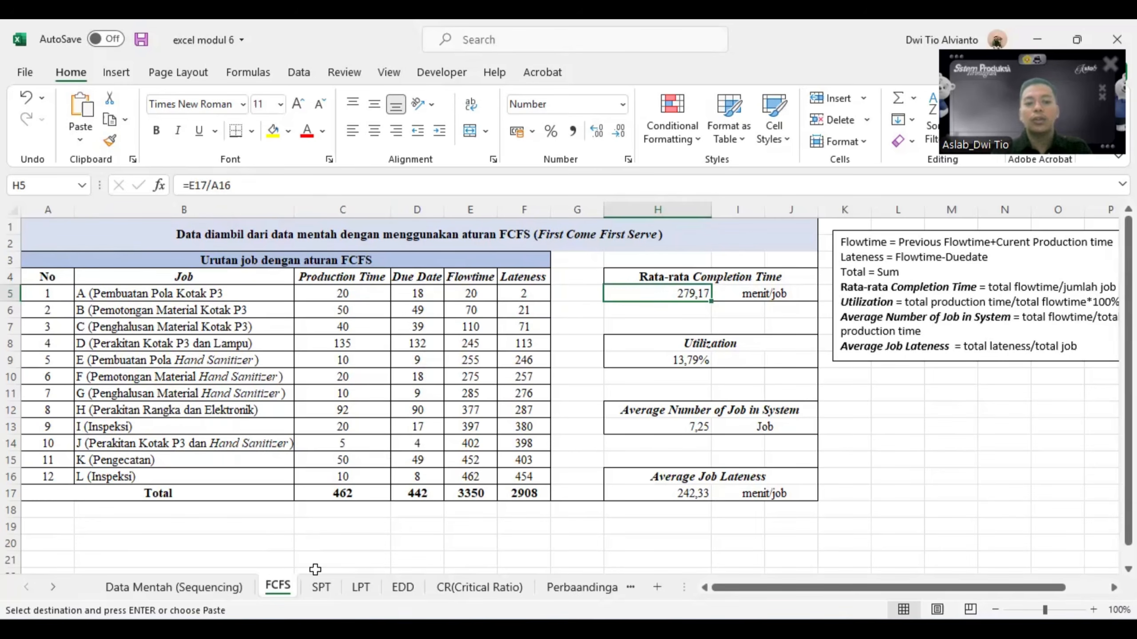
- Copy the 12 jobs with their production times and due dates from the Data Mentah (Sequencing) sheet into the SPT sheet at B4
left_click(320, 588)
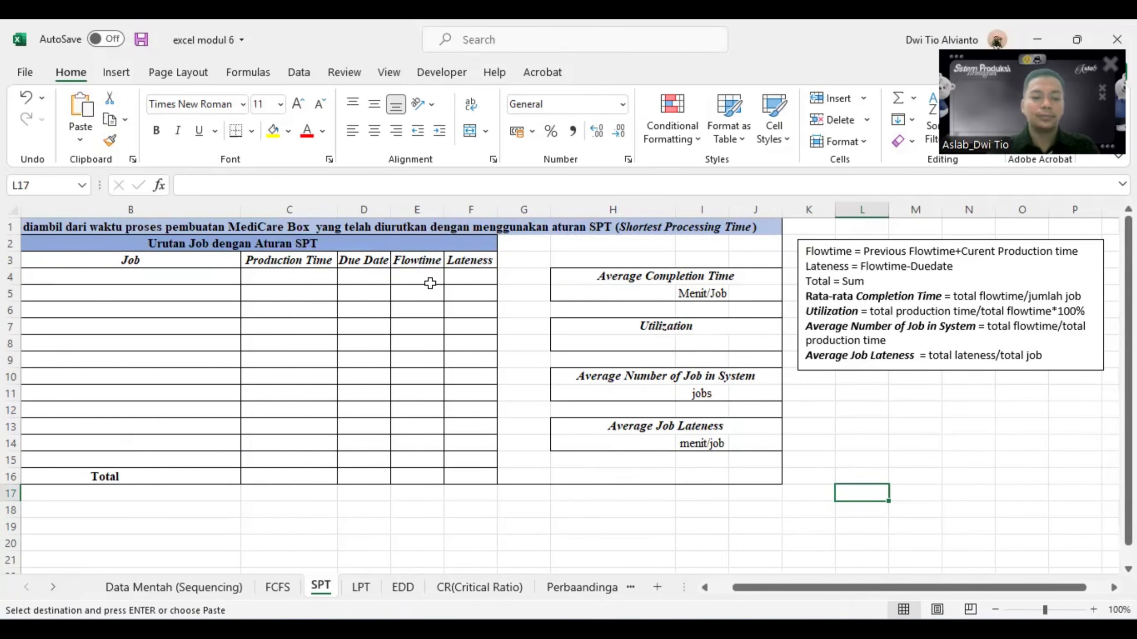
left_click(201, 590)
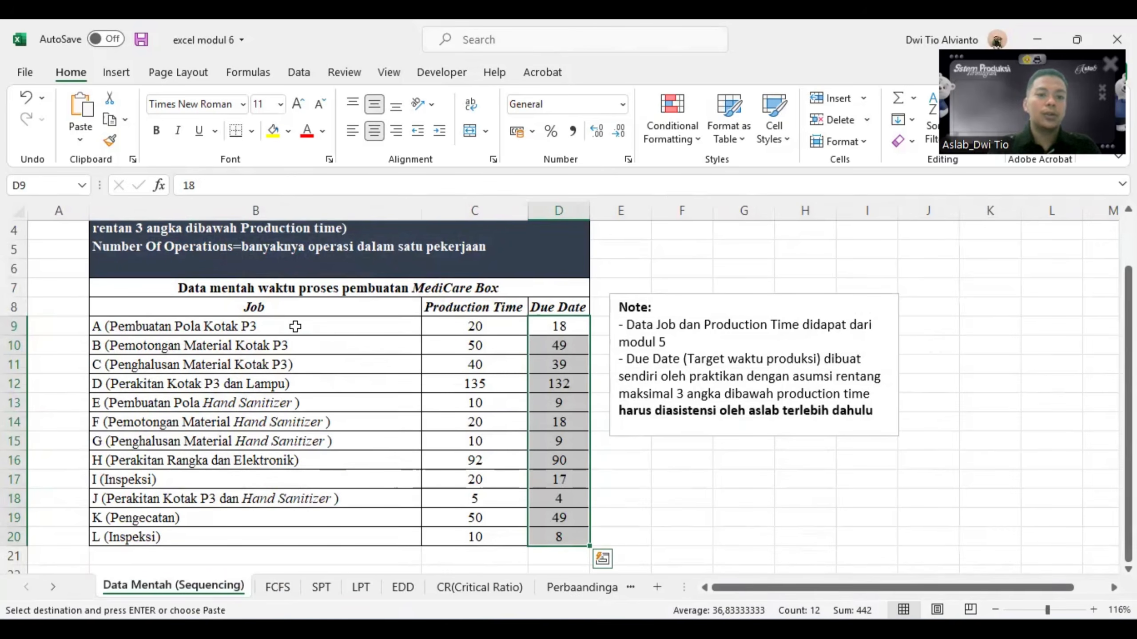
left_click_drag(295, 326, 550, 541)
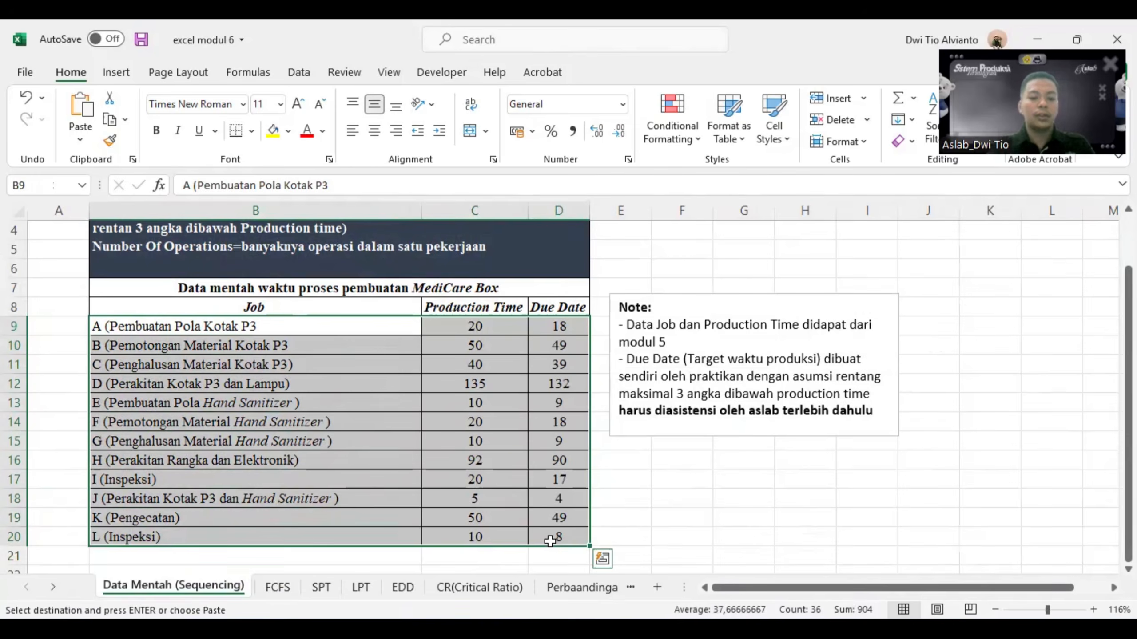
left_click(321, 587)
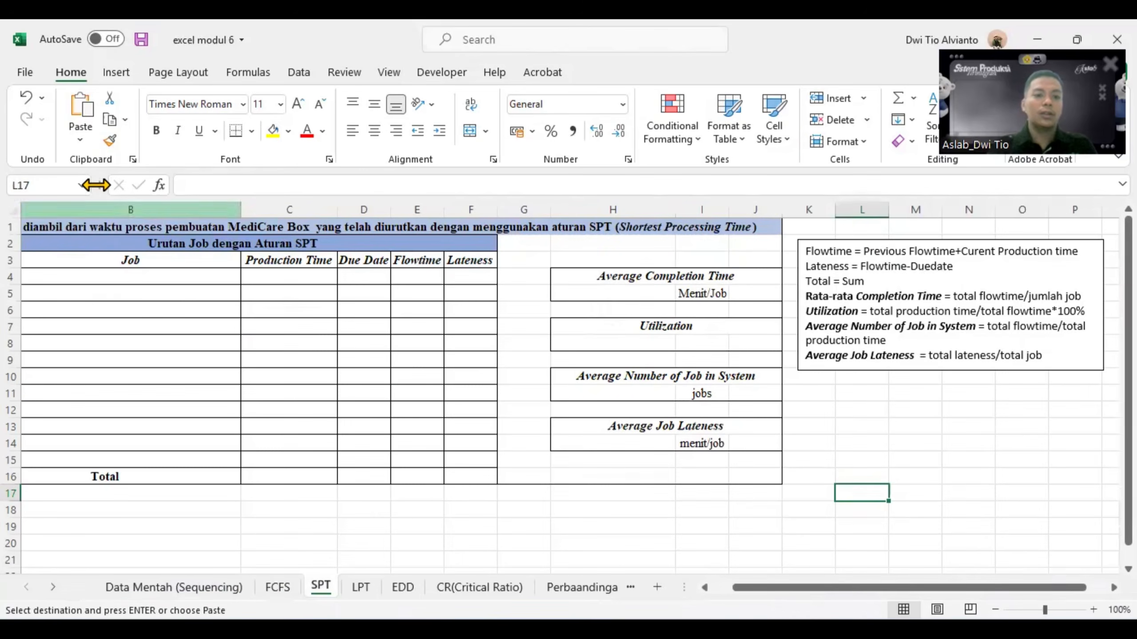
left_click(134, 278)
type("A (Pembuatan Pola Kotak P3\t20\t18 B (Pemotongan Material Kotak P3\t50\t49 C (Penghalusan Material Kotak P3)\t40\t39 D (Perakitan Kotak P3 dan Lampu)\t135\t132 E (Pembuatan Pola Hand Sanitizer)\t10\t9 F (Pemotongan Material Hand Sanitizer)\t20\t18 G (Penghalusan Material Hand Sanitizer)\t10\t9 H (Perakitan Rangka dan Elektronik)\t92\t90 I (Inspeksi)\t20\t17 J (Perakitan Kotak P3 dan Hand Sanitizer)\t5\t4 K (Pengecatan)\t50\t49 L (Inspeksi)\t10\t8")
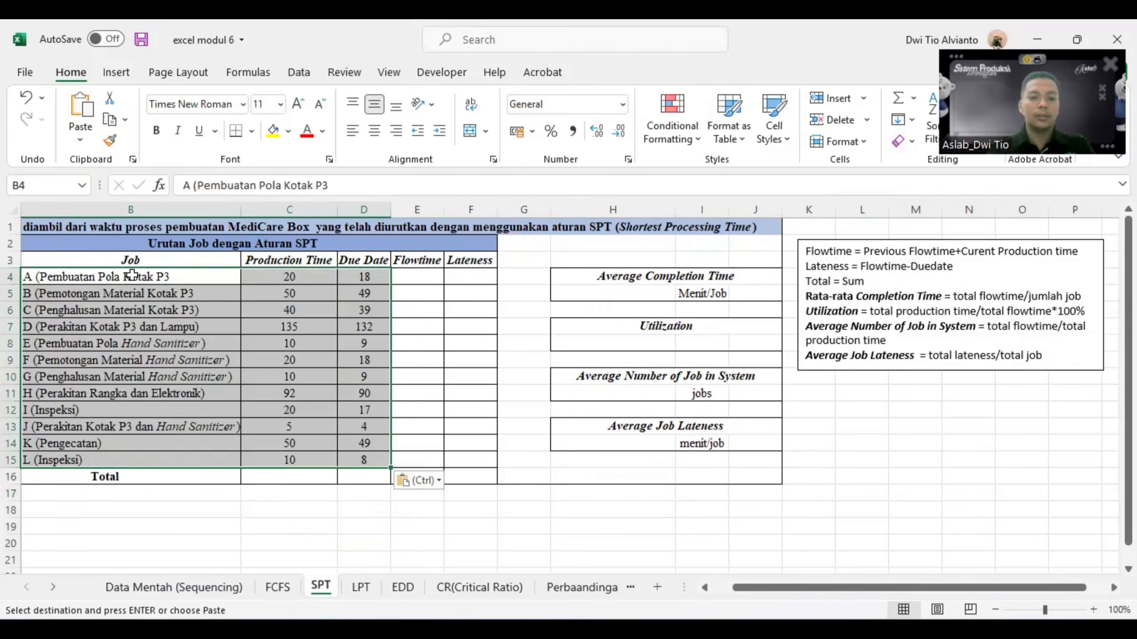
scroll(334, 543, "left", 1)
left_click(336, 543)
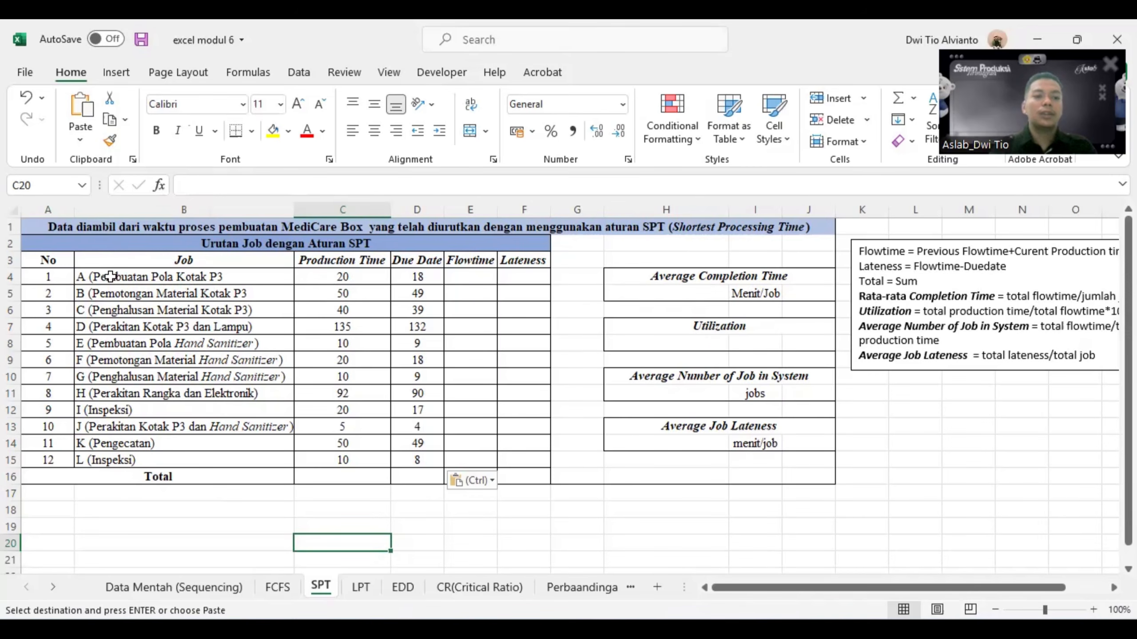
- Sort the SPT job table, headers included, by Production Time on cell values from smallest to largest
left_click_drag(96, 274, 416, 461)
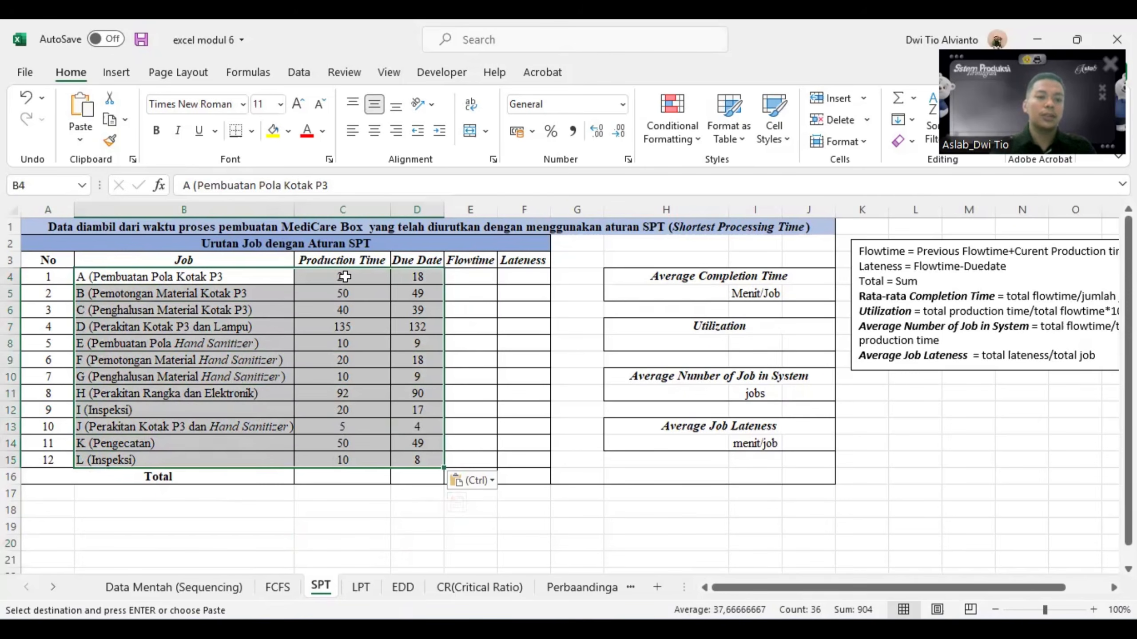
left_click_drag(253, 256, 432, 463)
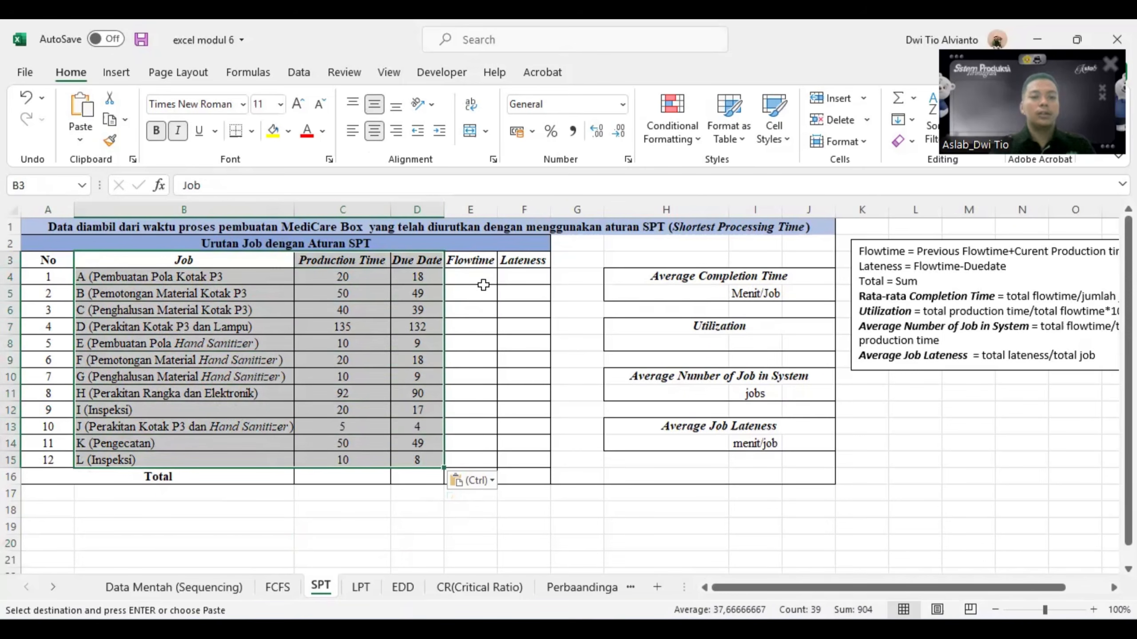
left_click(301, 73)
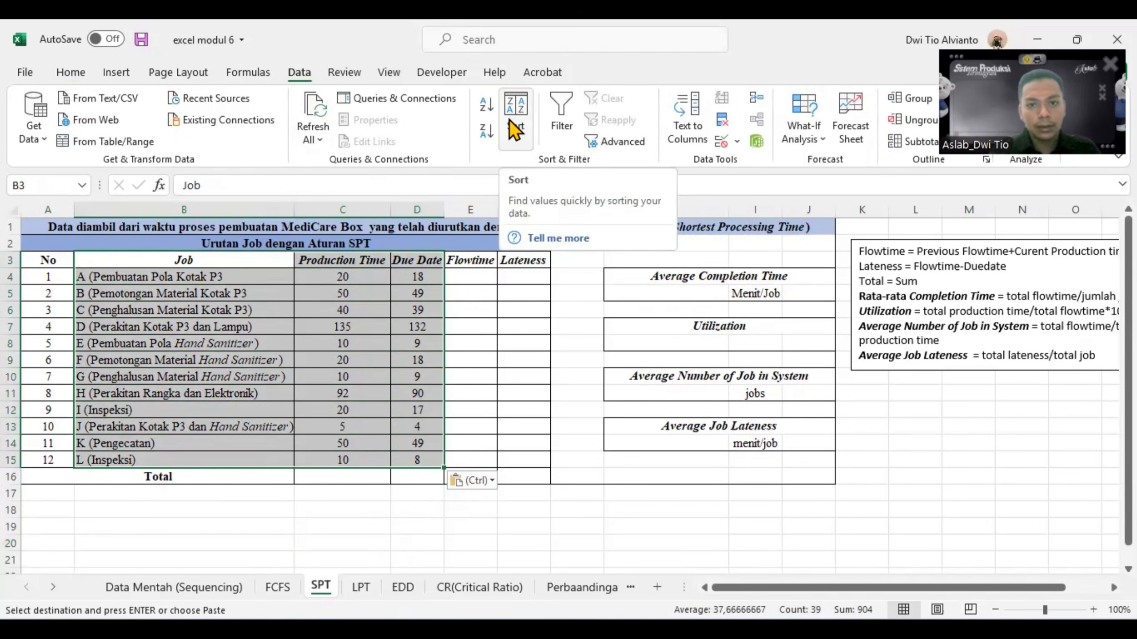
left_click(514, 129)
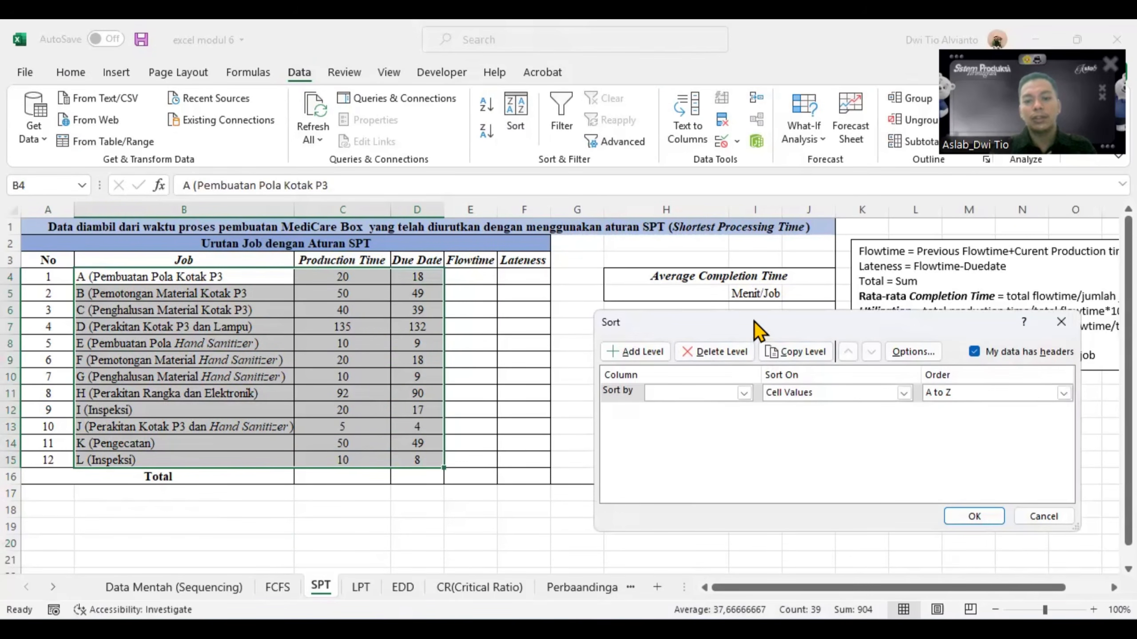
left_click_drag(754, 321, 636, 276)
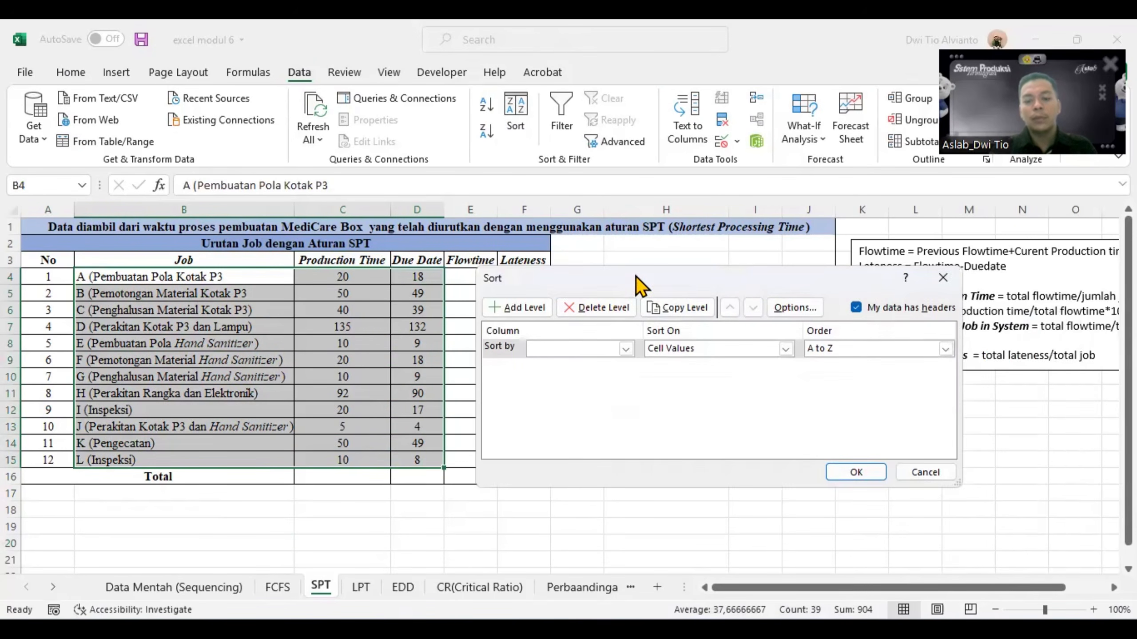
left_click(624, 350)
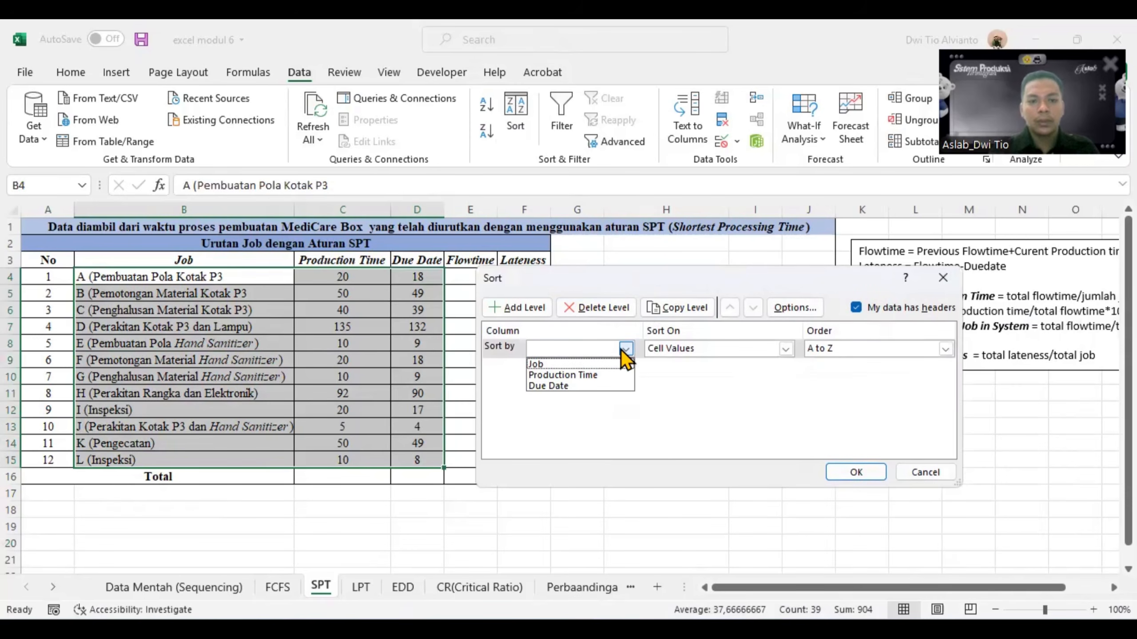
left_click(545, 378)
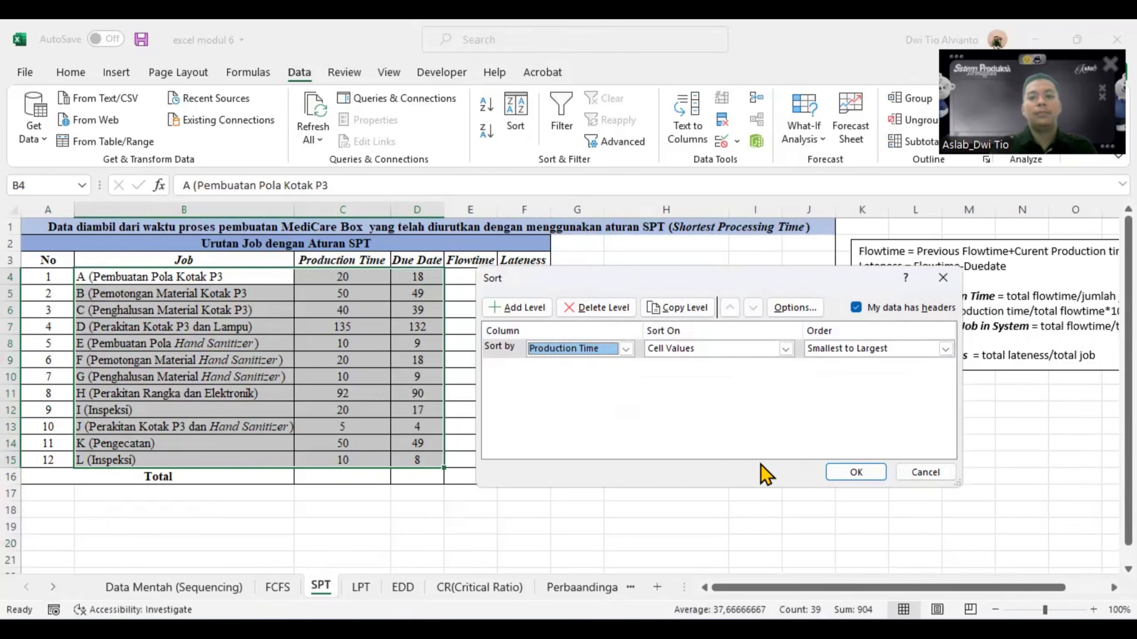
left_click(785, 349)
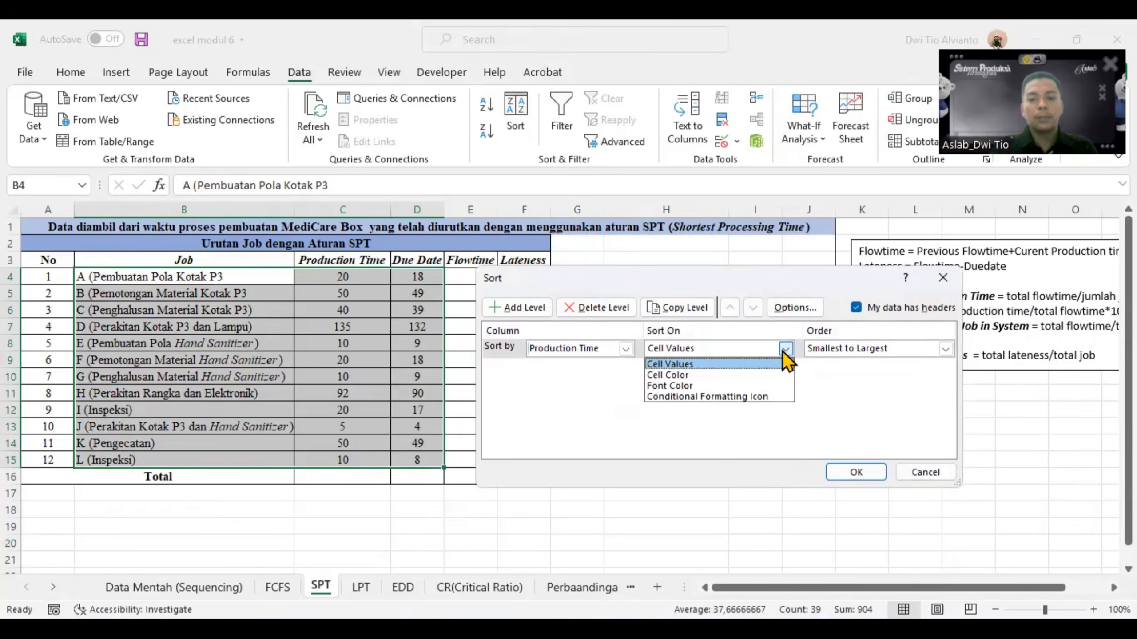
left_click(784, 353)
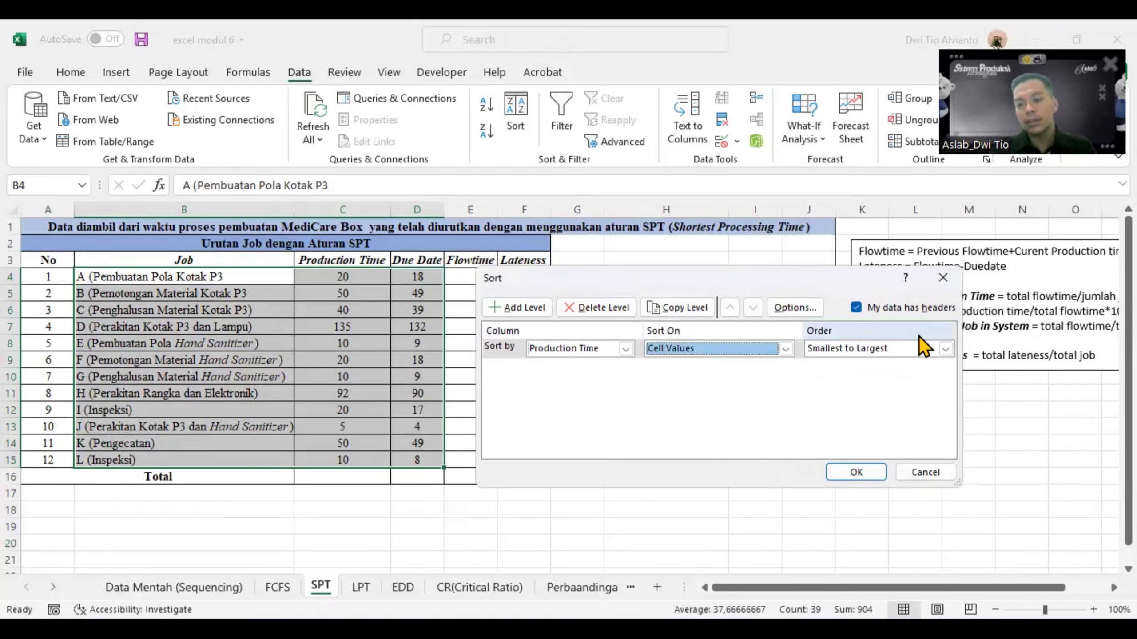
left_click(944, 350)
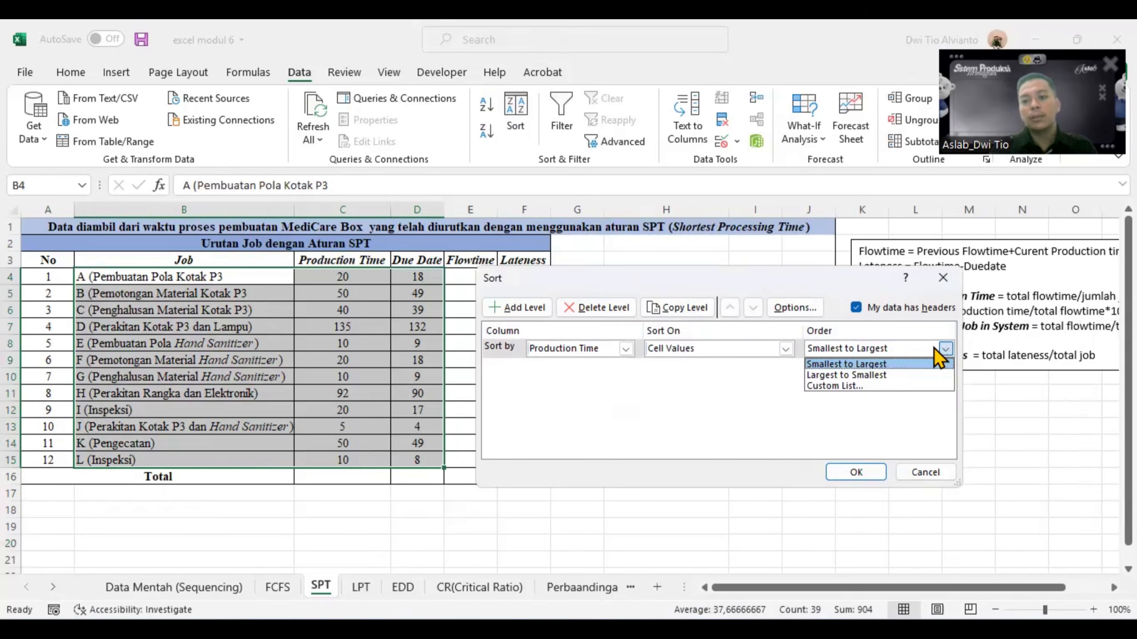
left_click(856, 364)
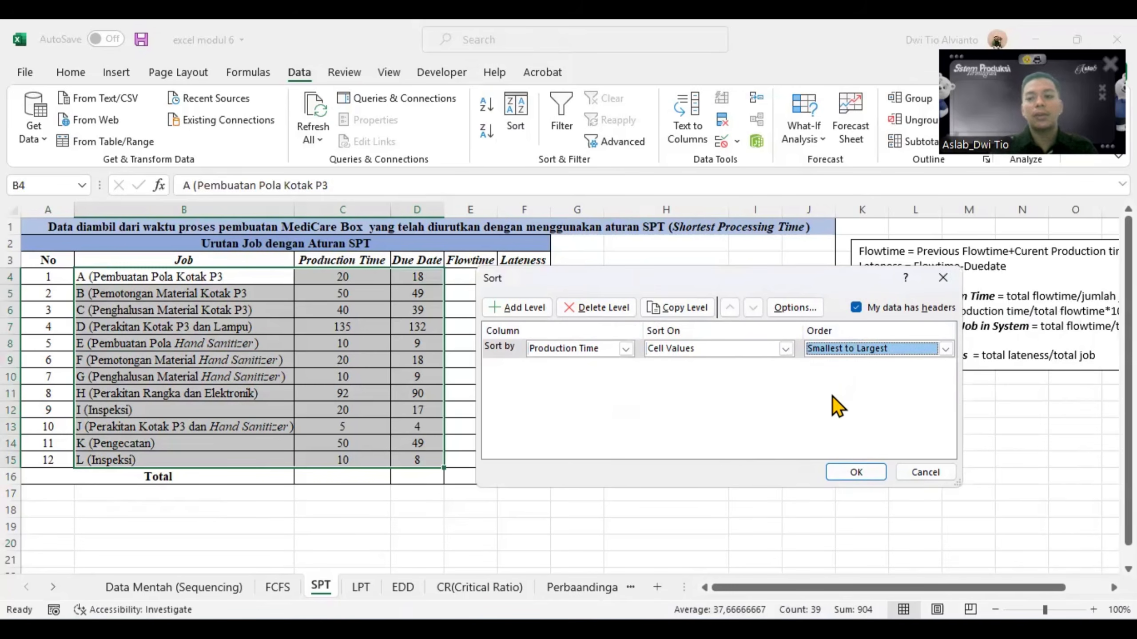
left_click(856, 473)
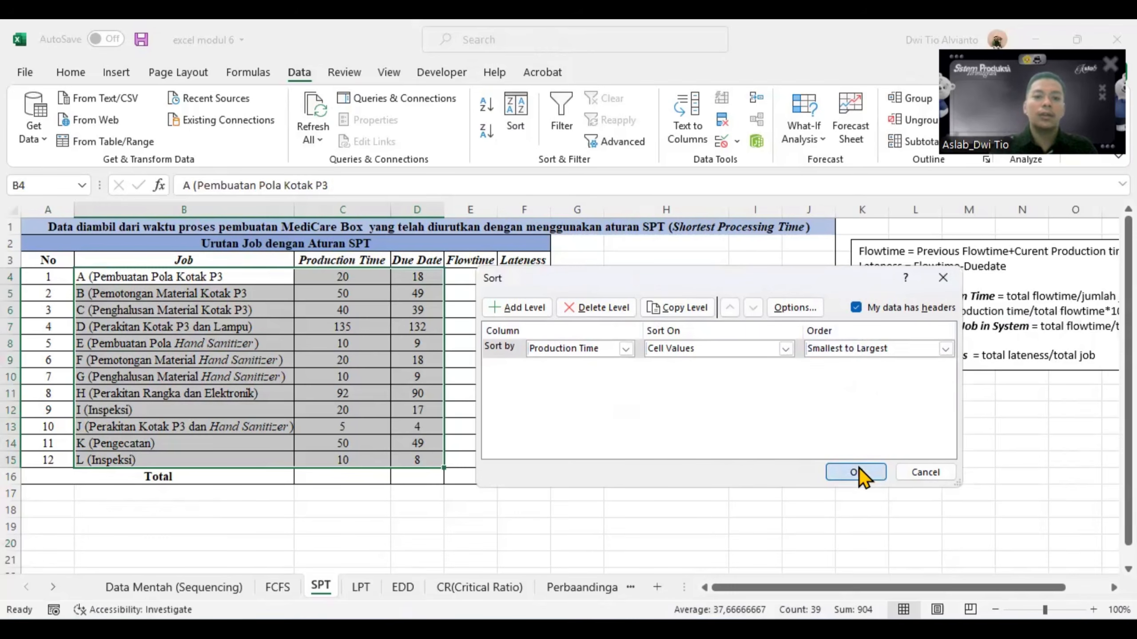
left_click(528, 528)
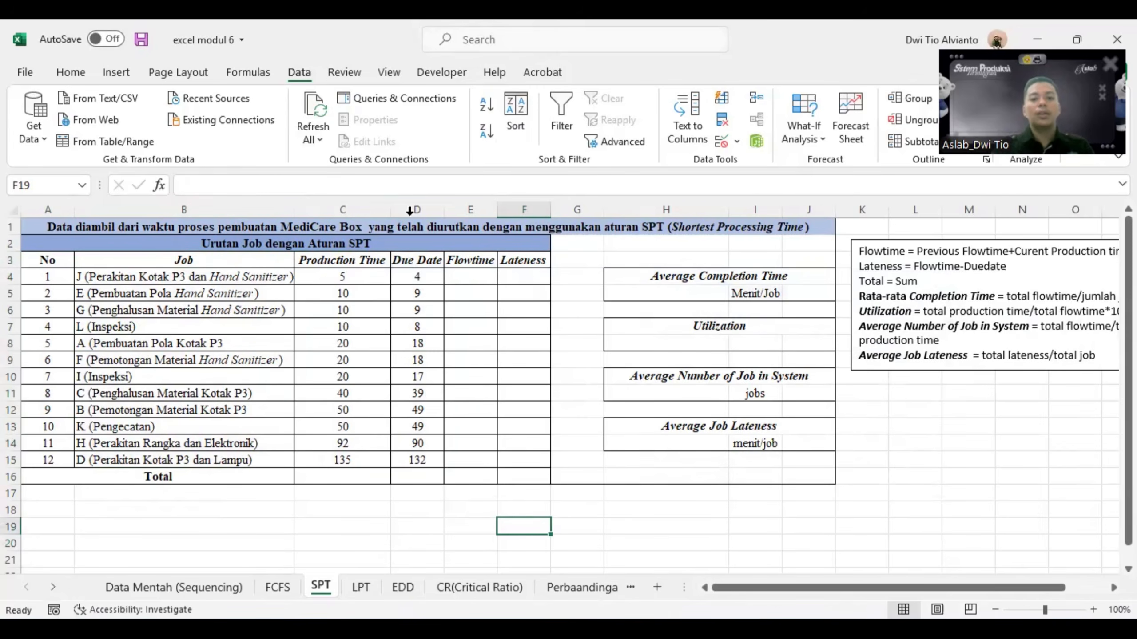
- Set the first job's flowtime in E4 equal to its production time with =C4
left_click(465, 276)
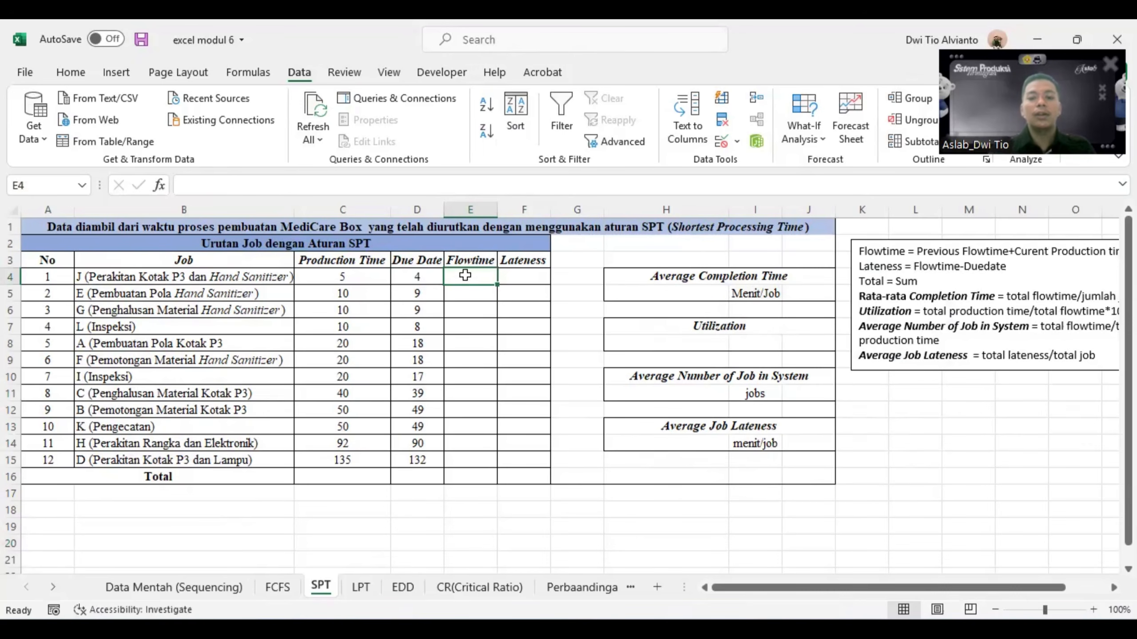
type("=")
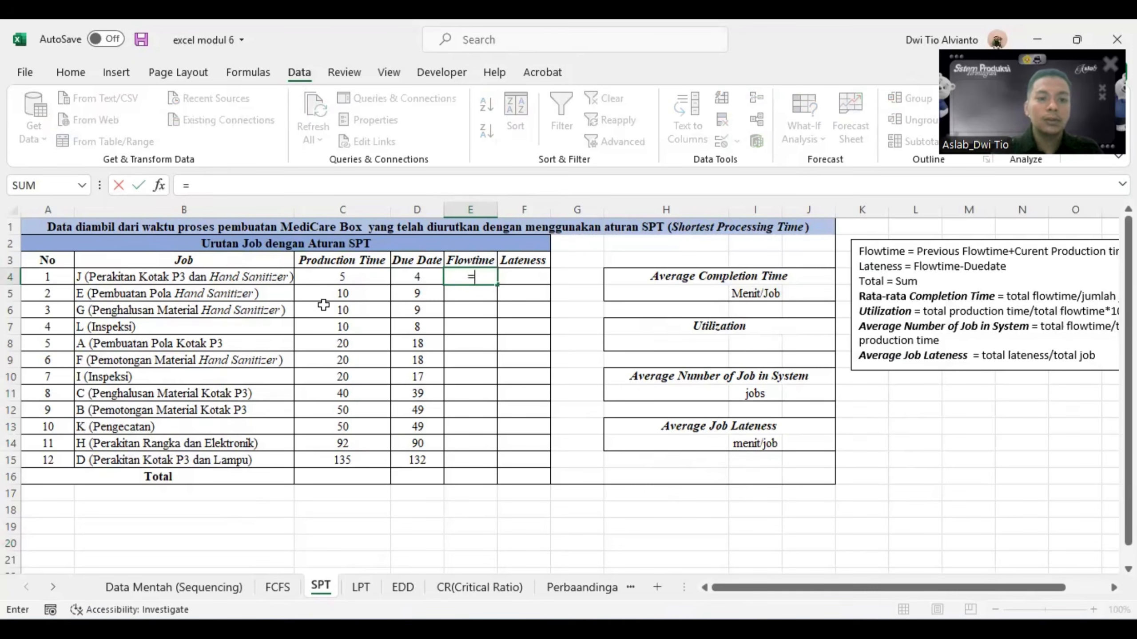
left_click(326, 275)
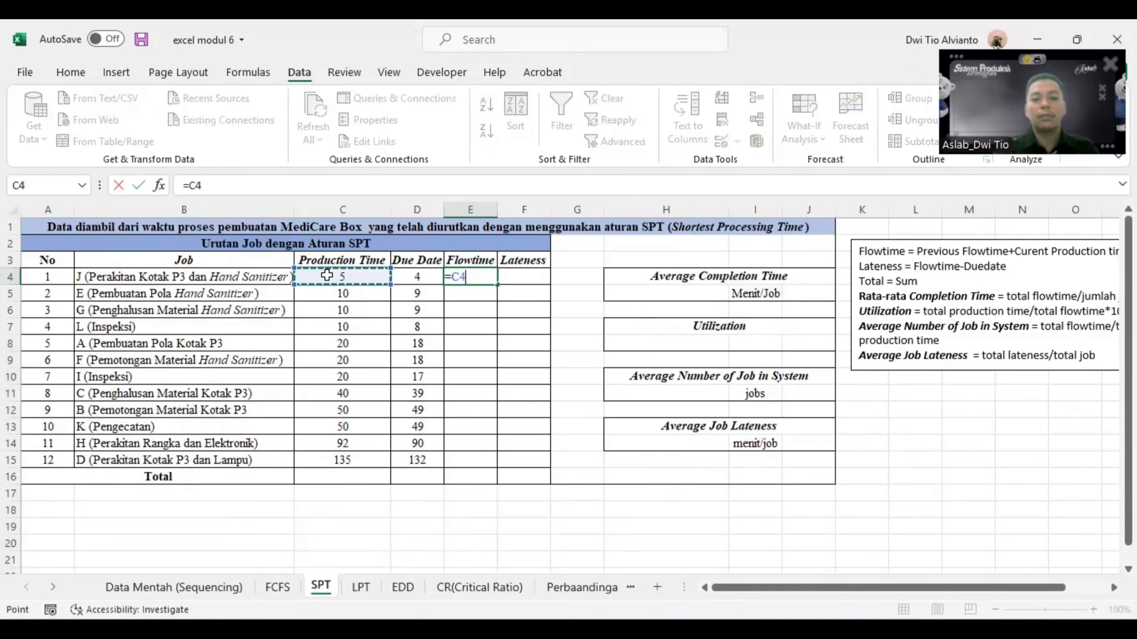
key("Return")
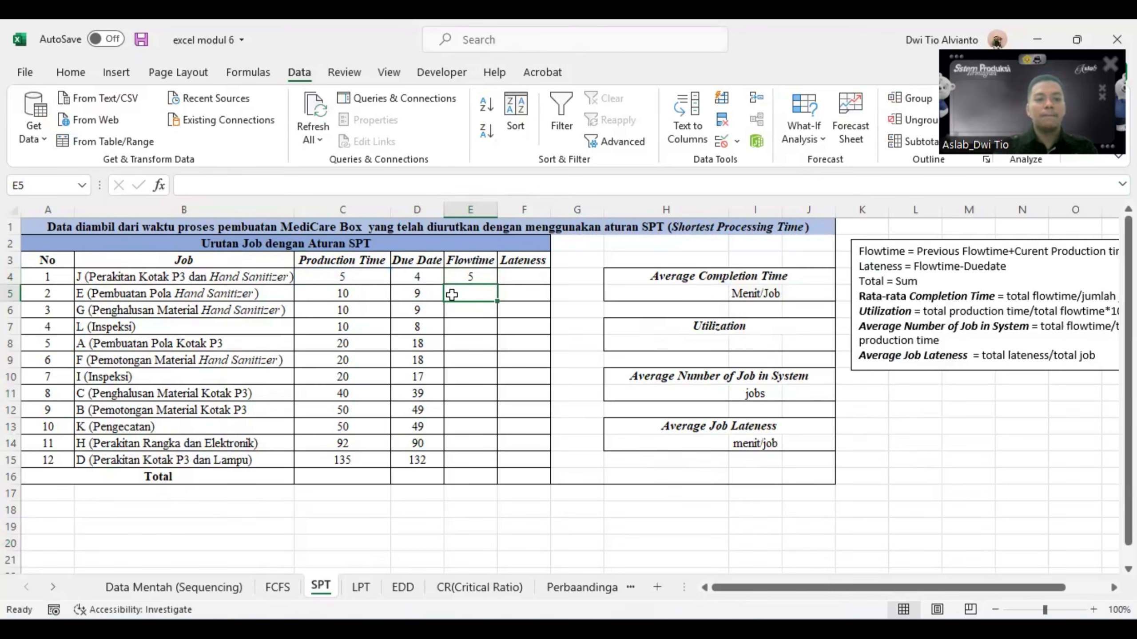
- Calculate the second job's flowtime in E5 with =E4+C5 and fill the formula down to E15
type("=")
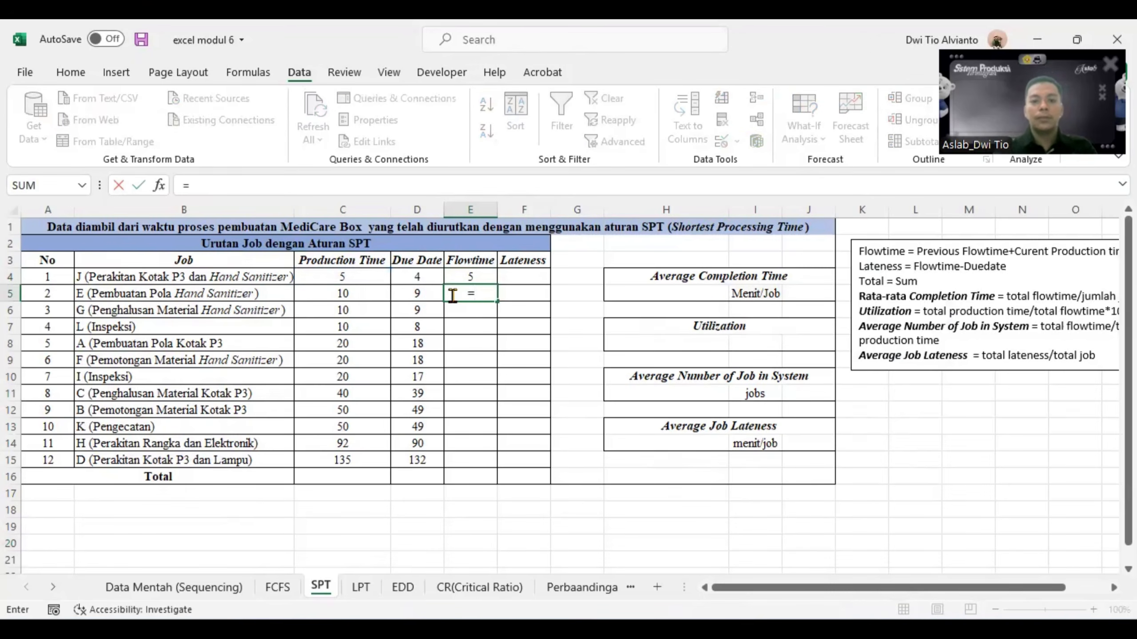
left_click(453, 275)
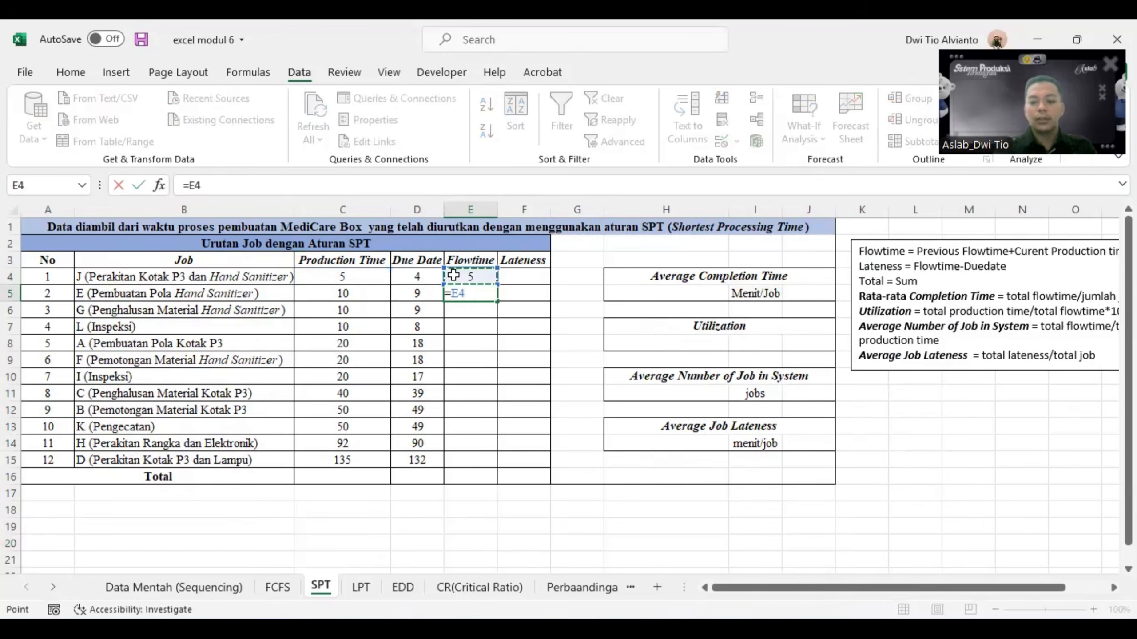
type("+")
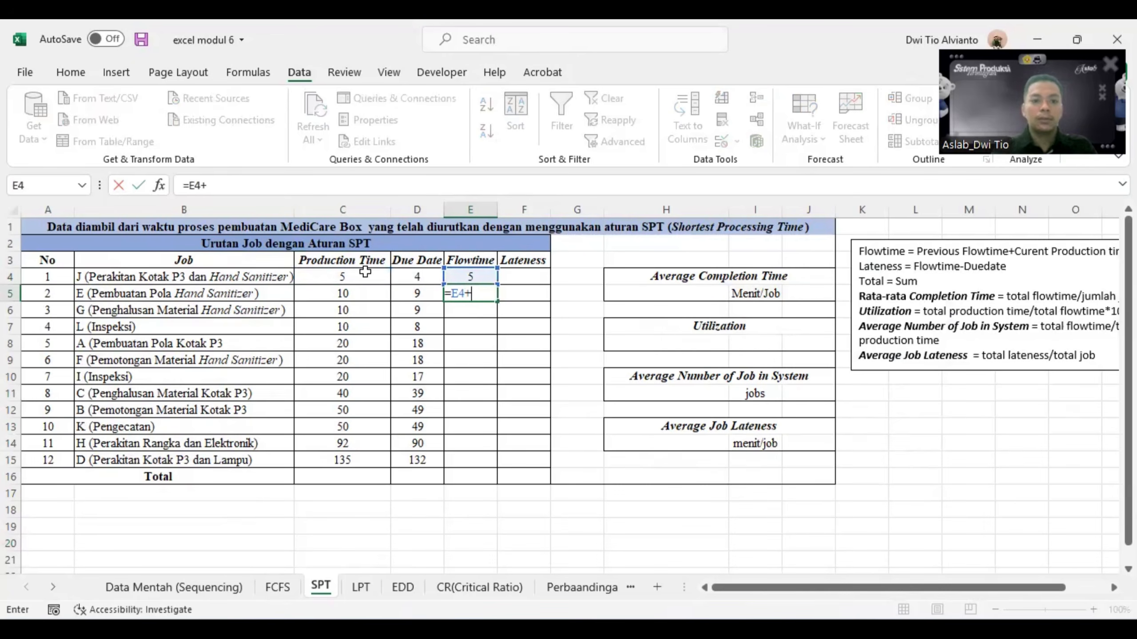
left_click(363, 294)
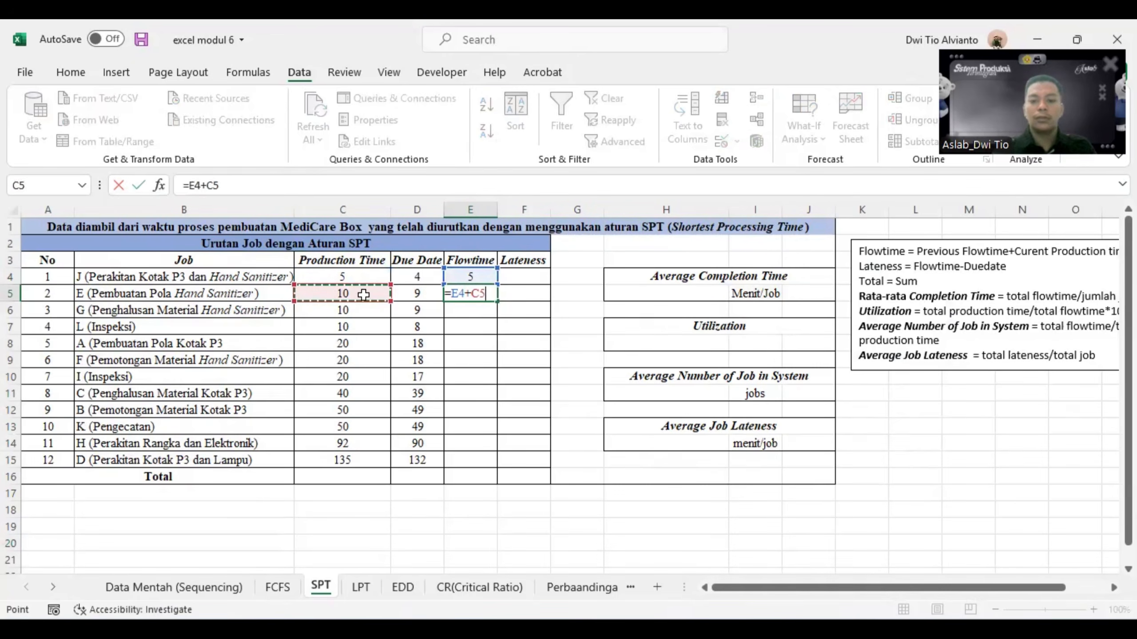
key("Return")
left_click(473, 295)
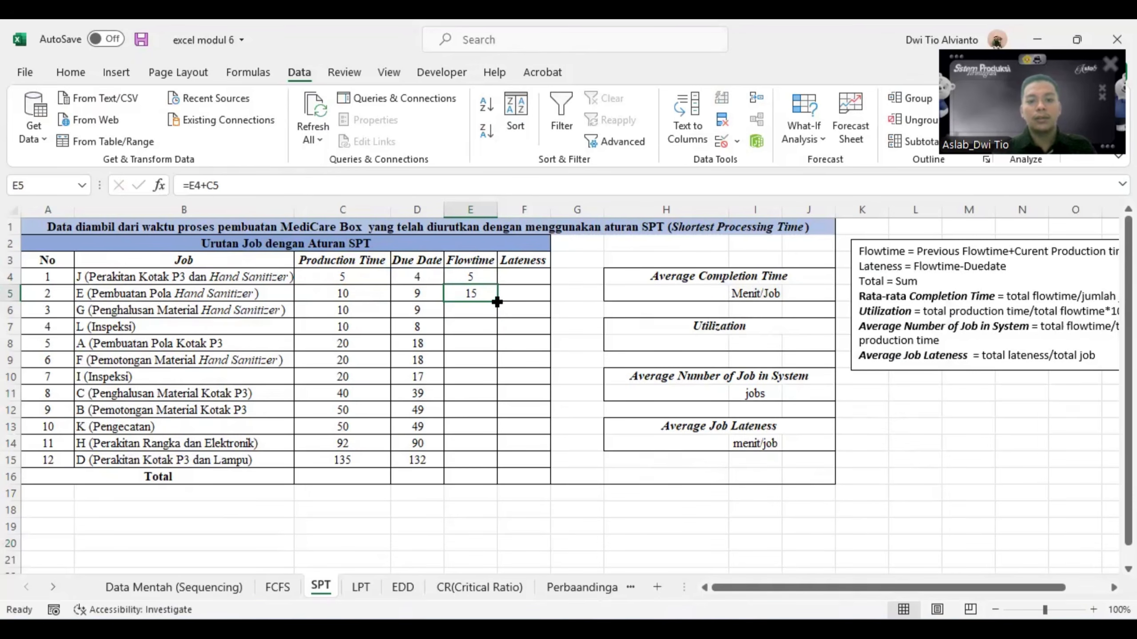
left_click_drag(497, 302, 483, 466)
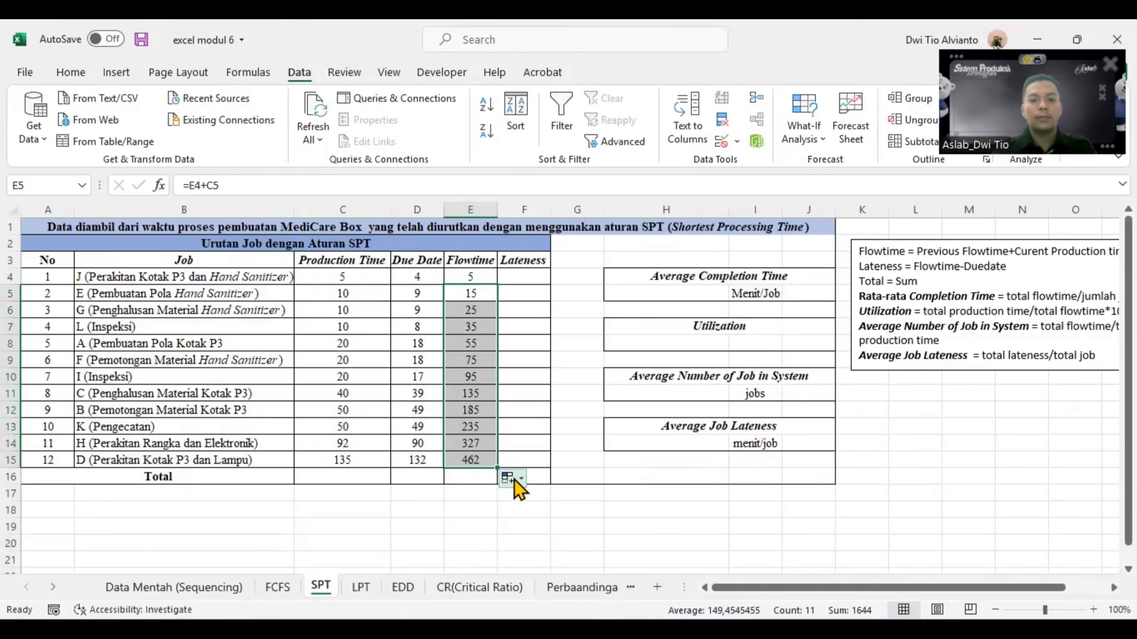
left_click(532, 527)
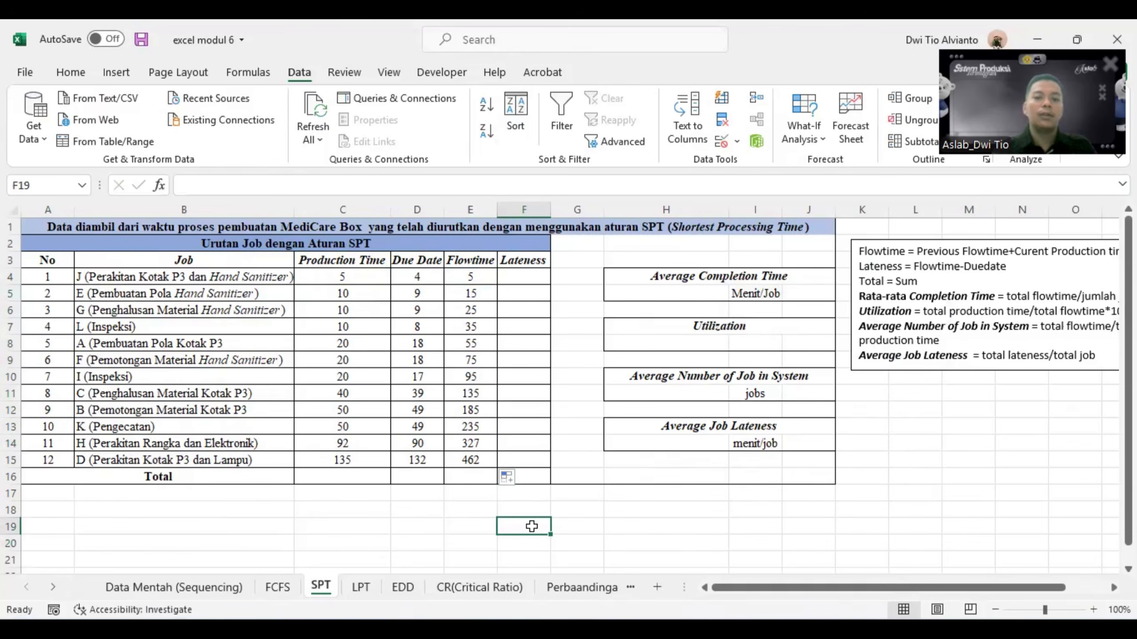
- Calculate lateness in F4 as flowtime minus due date with =E4-D4 and fill it down to F15
left_click(535, 280)
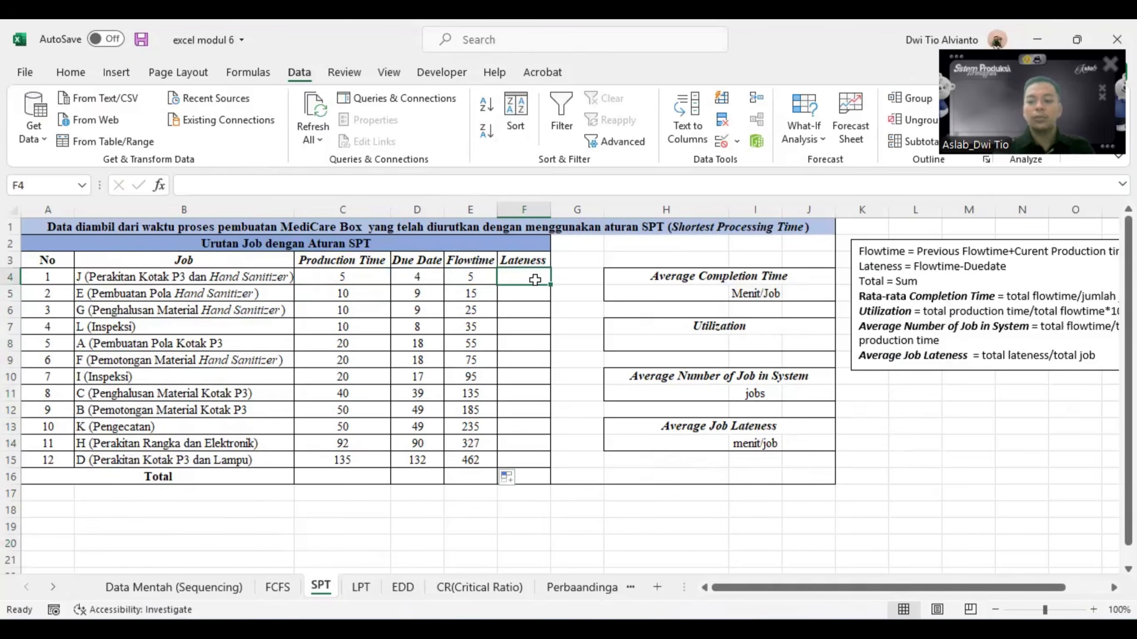
type("=")
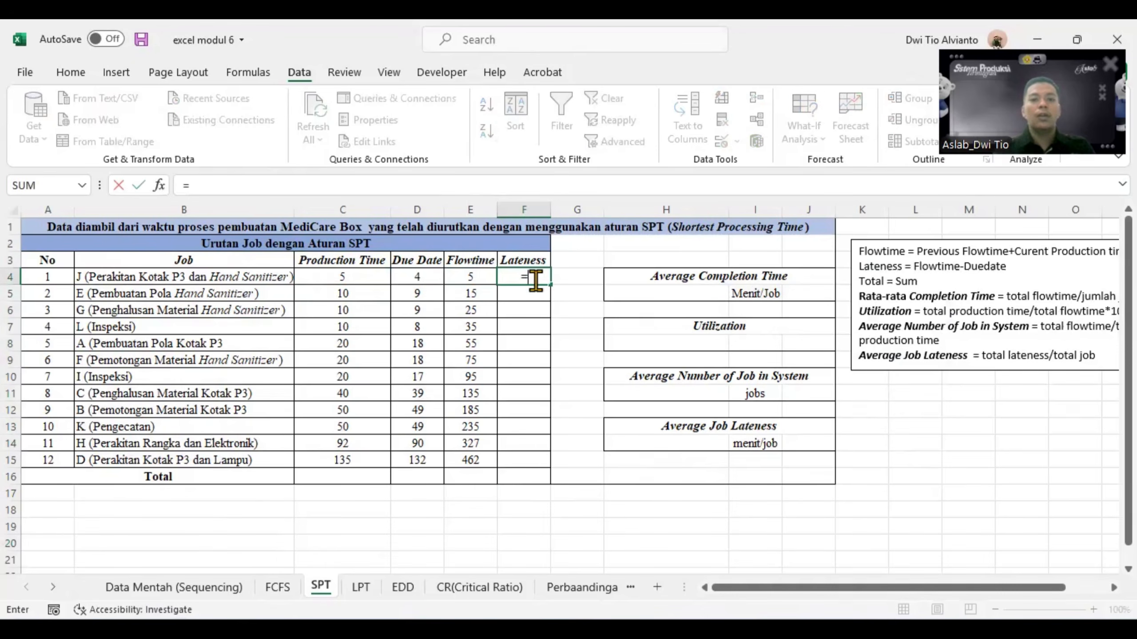
left_click(484, 277)
type("-")
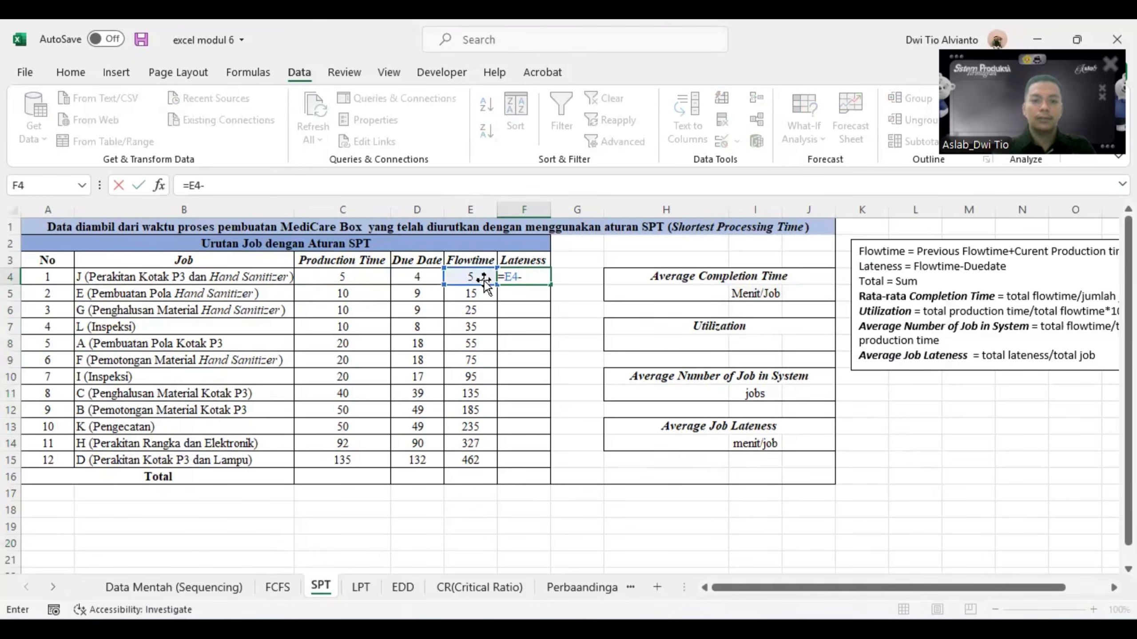
left_click(418, 275)
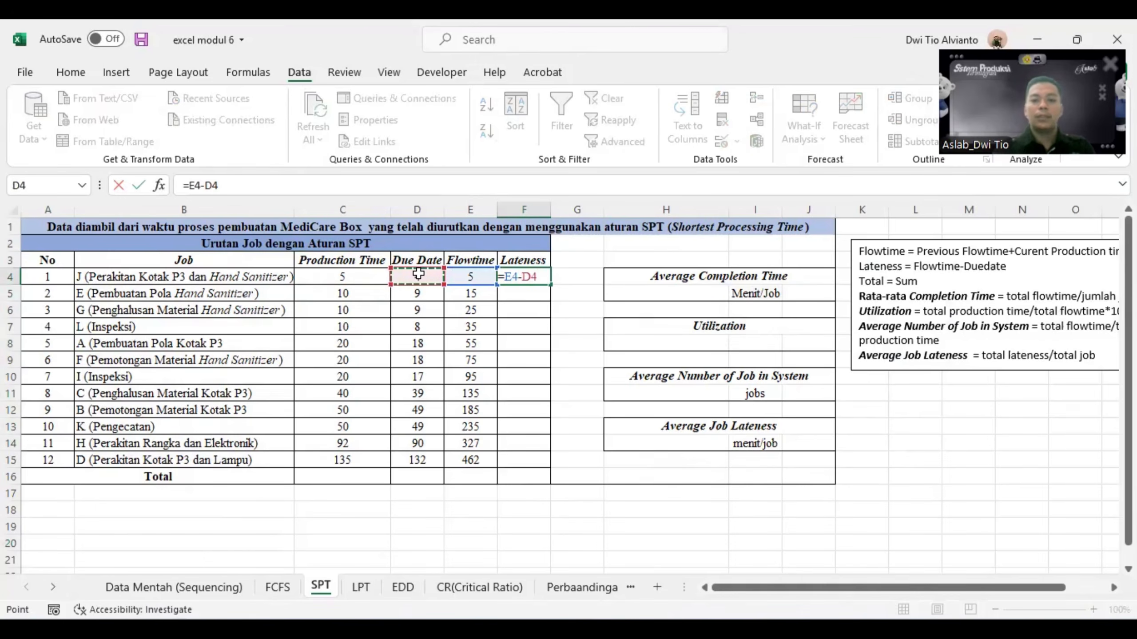
key("Return")
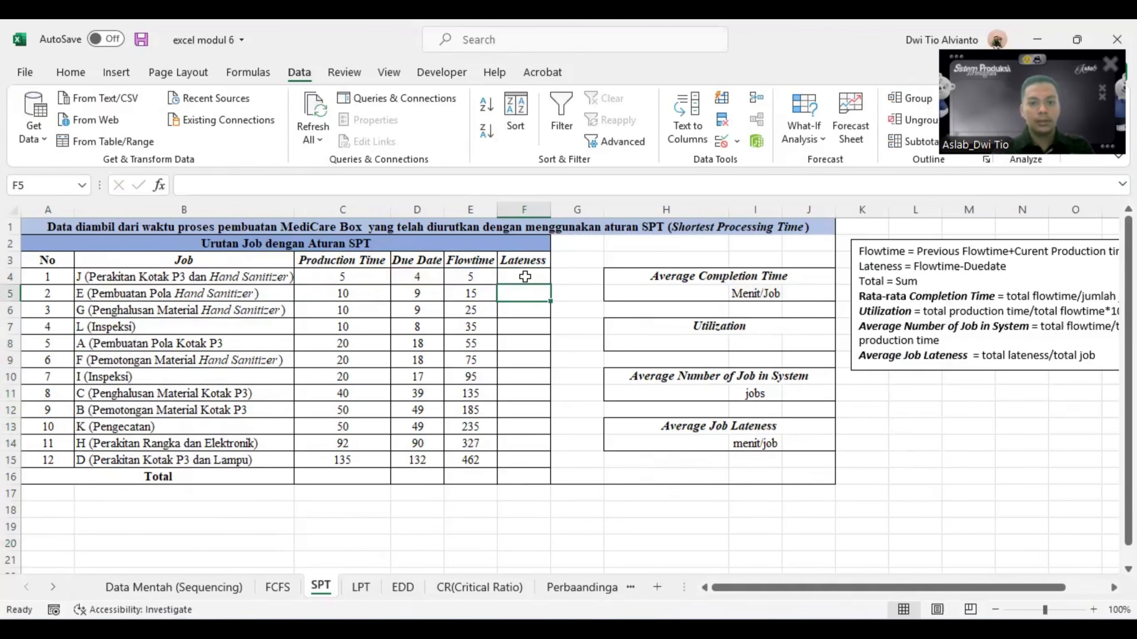
left_click(525, 276)
left_click_drag(550, 285, 543, 468)
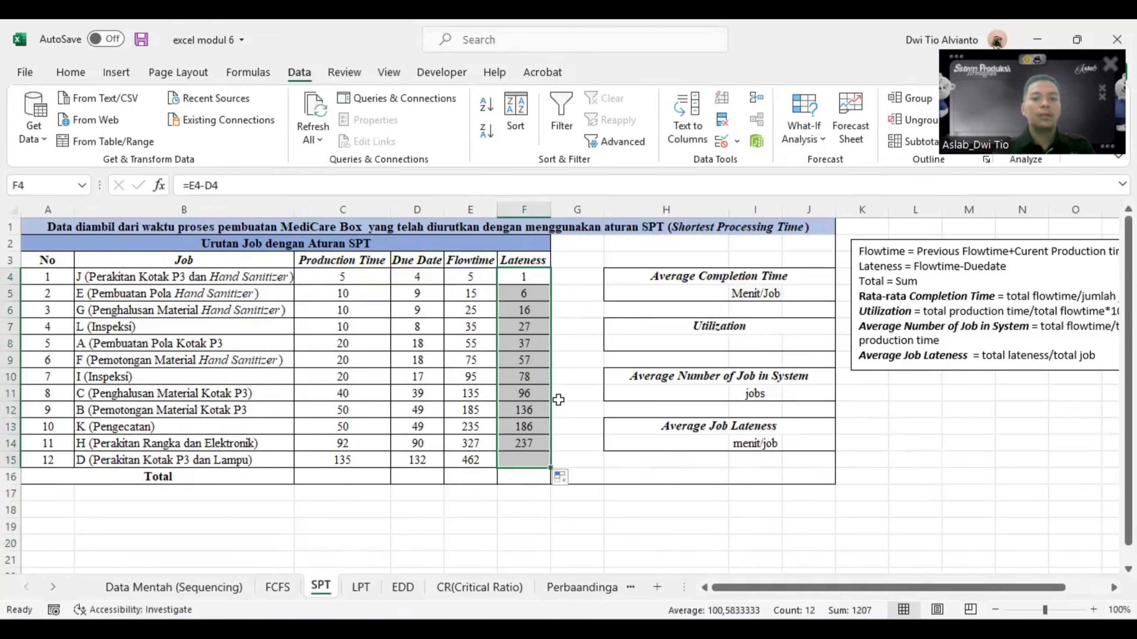
left_click(575, 326)
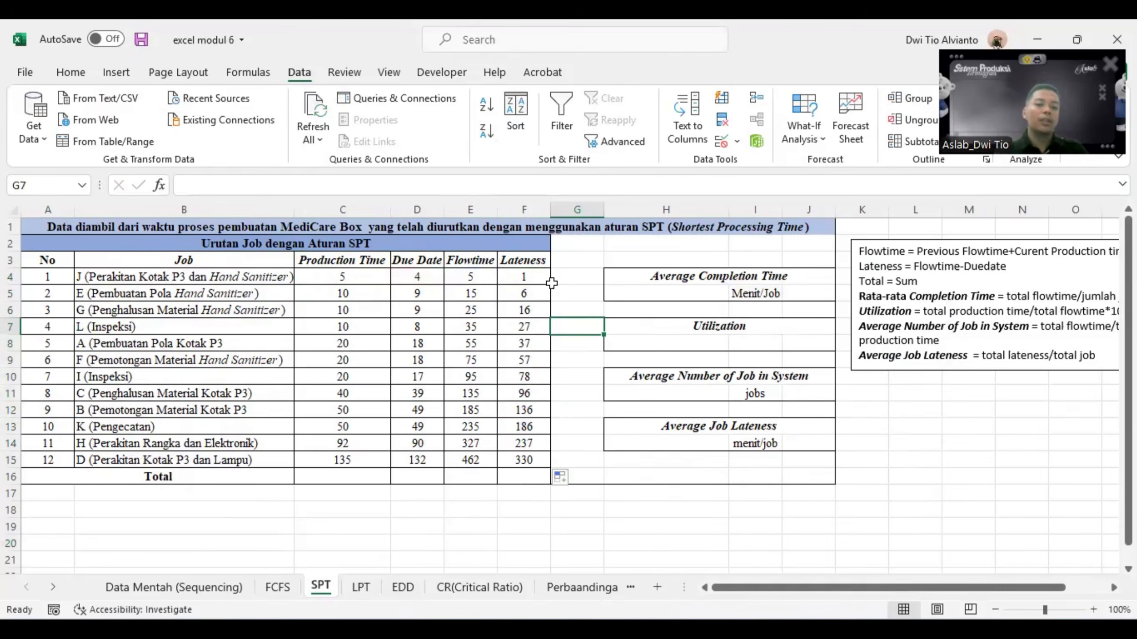
- Total the production time in C16 with =SUM(C4:C15) and fill the formula across the Total row to F16
left_click(367, 478)
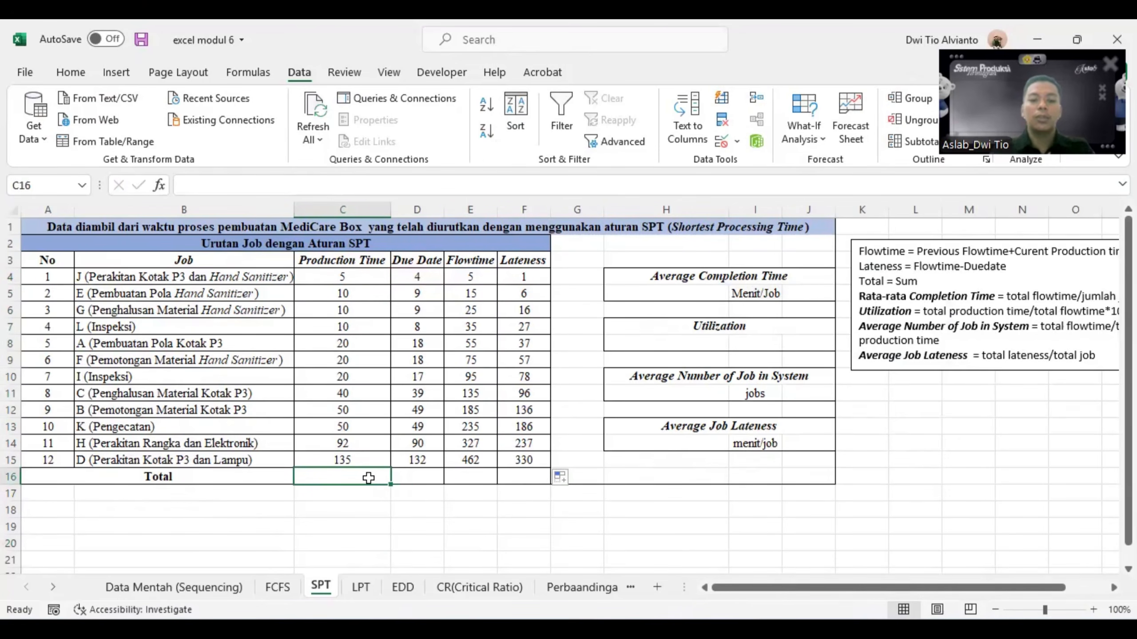
type("=sum")
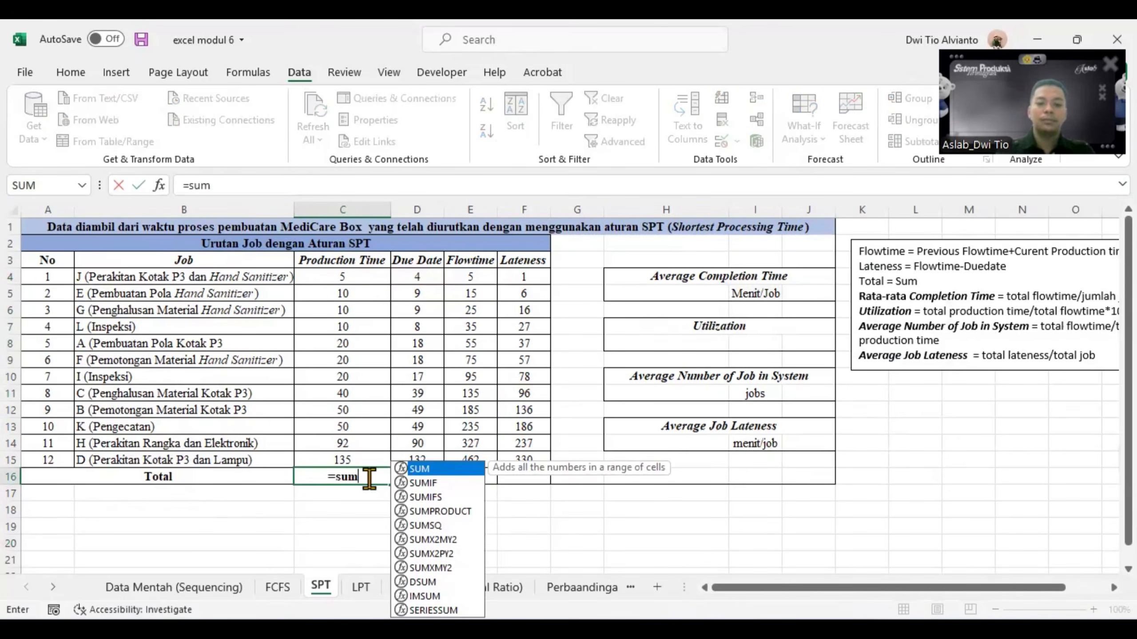
double_click(419, 468)
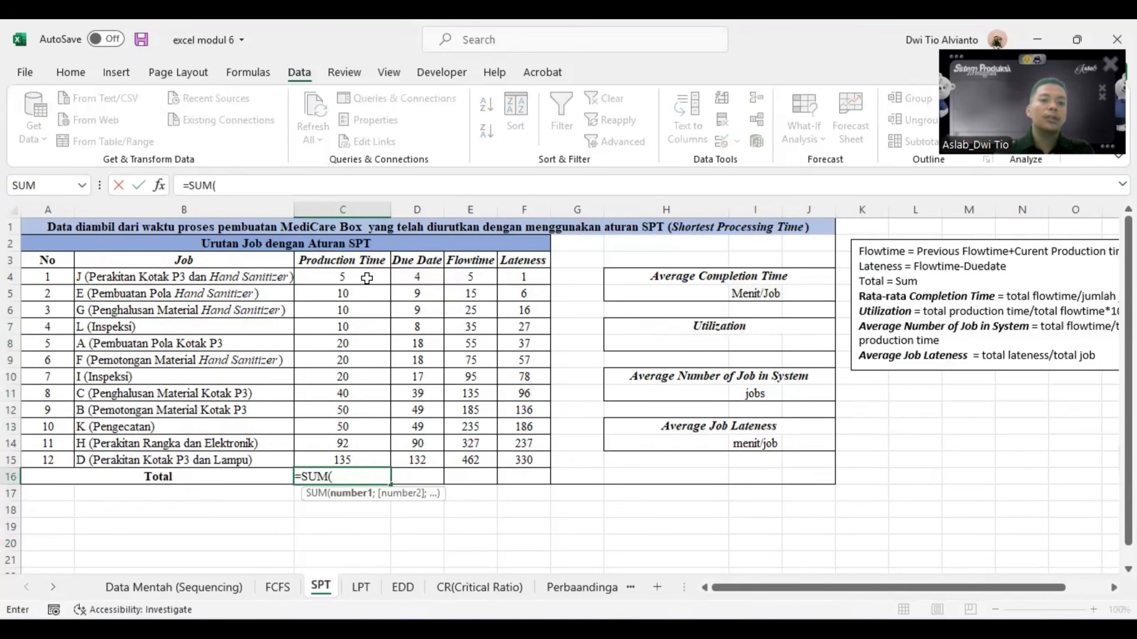
left_click_drag(372, 276, 343, 460)
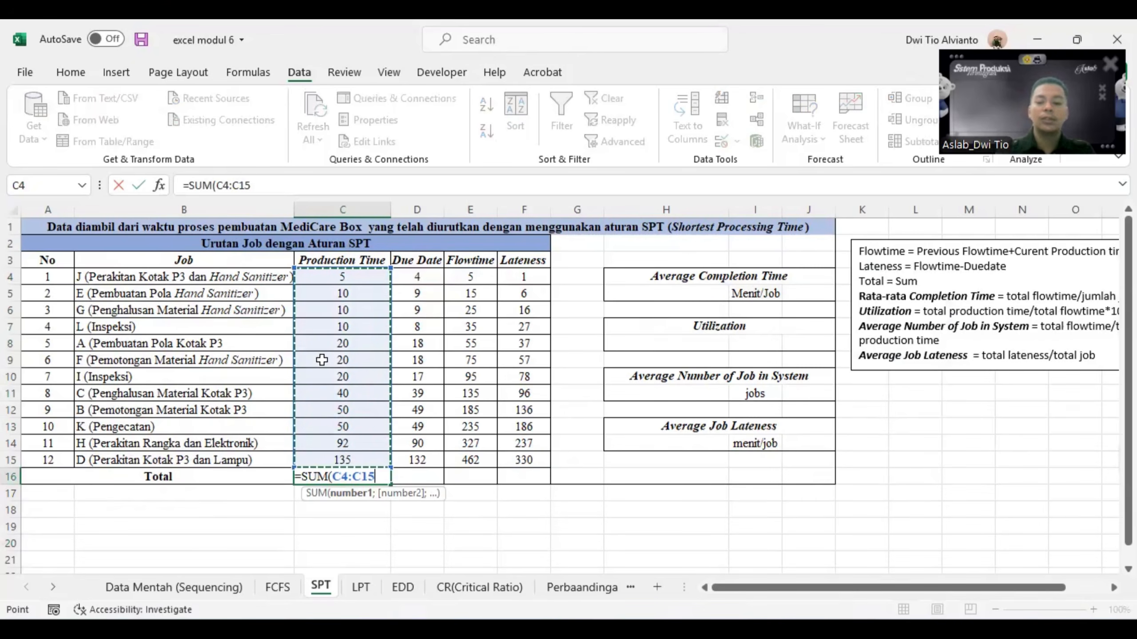
type(")")
key("Return")
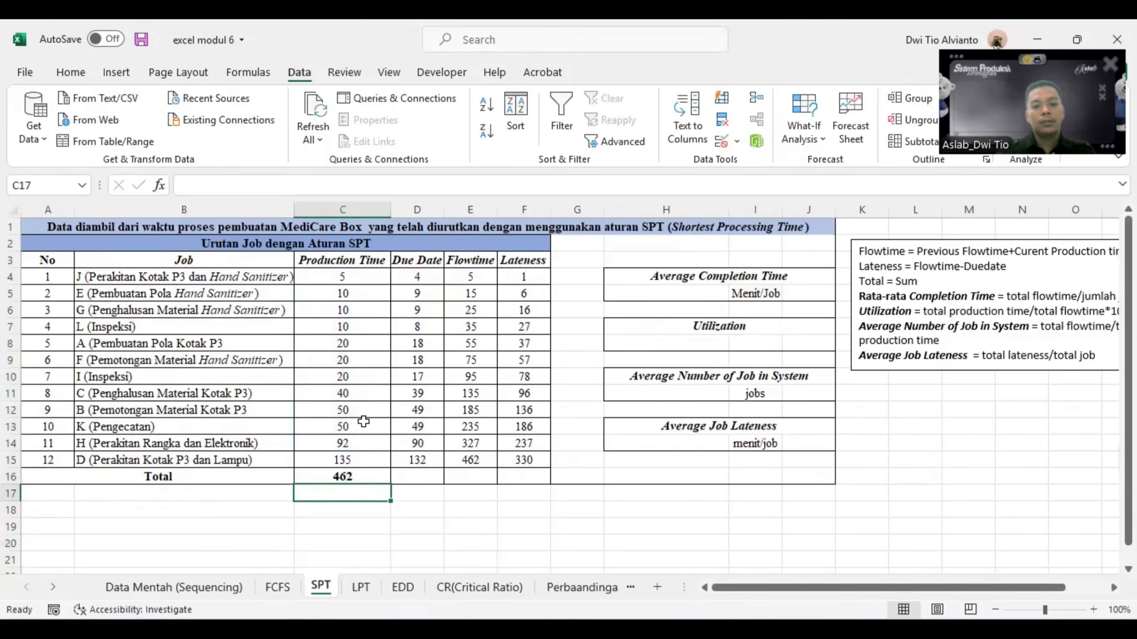
left_click(366, 477)
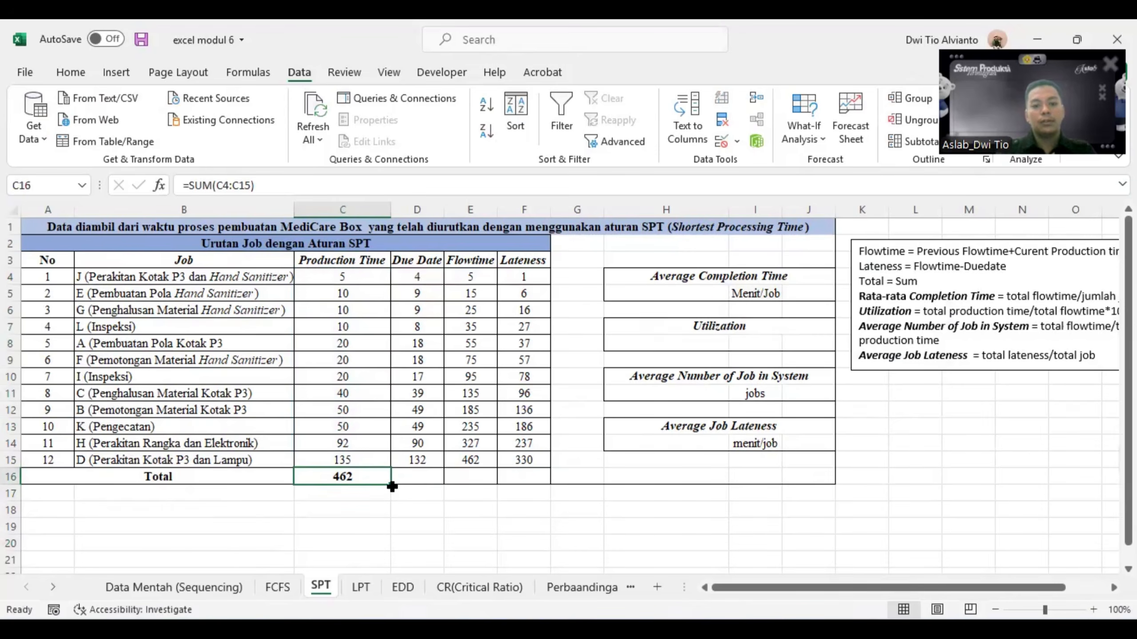
left_click_drag(391, 484, 536, 485)
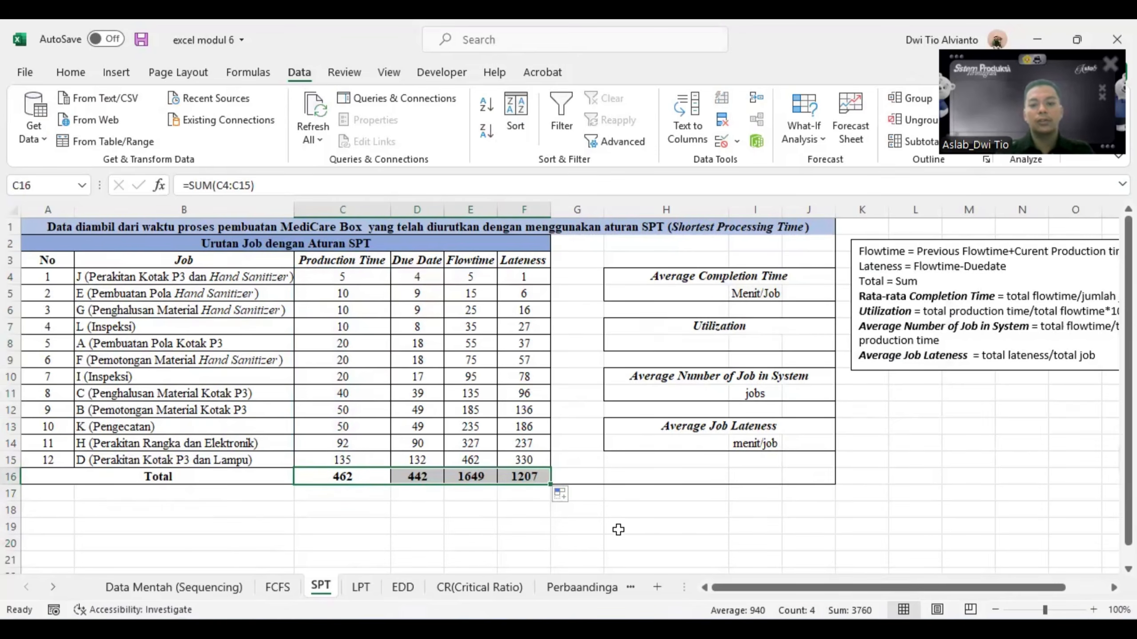
left_click(636, 524)
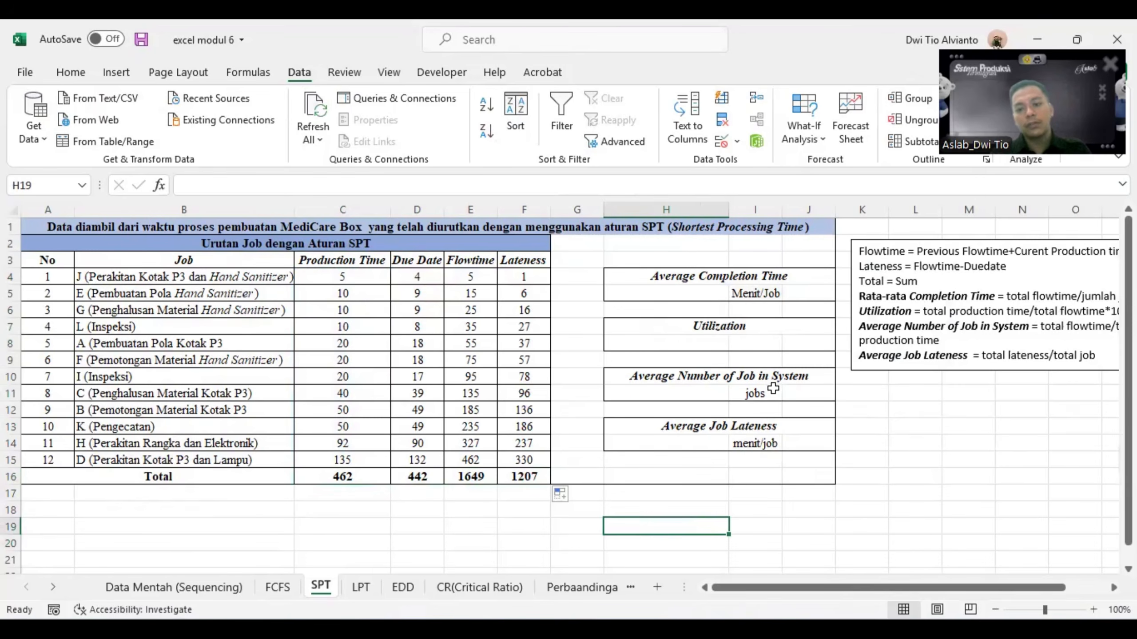
- Calculate the Average Completion Time in H5 as total flowtime divided by the number of jobs with =E16/A15
left_click(687, 293)
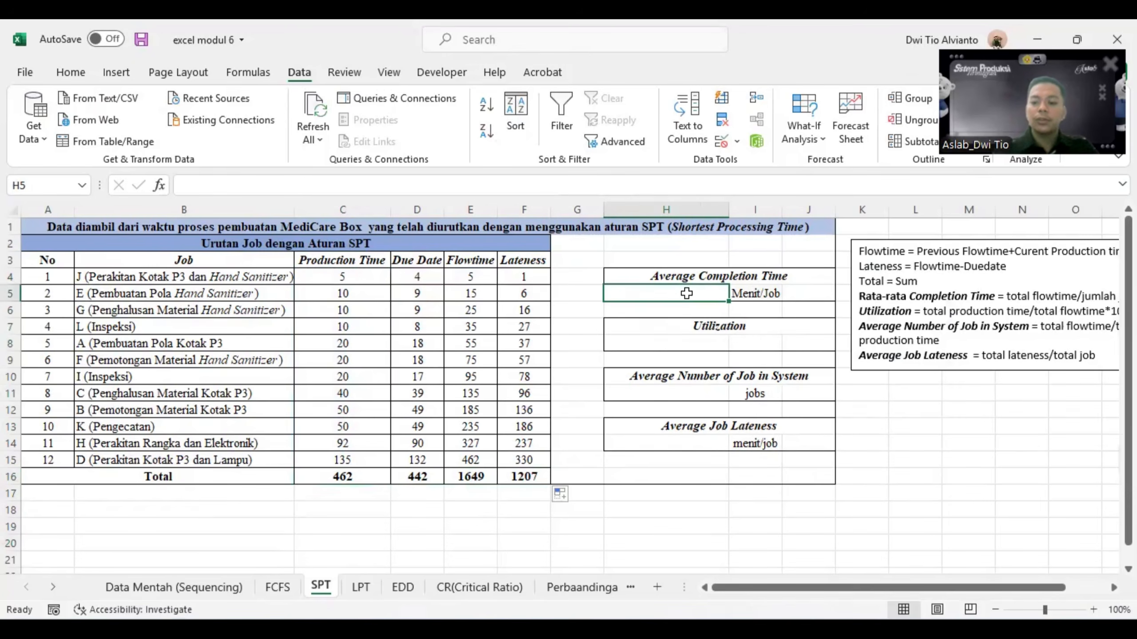
type("=")
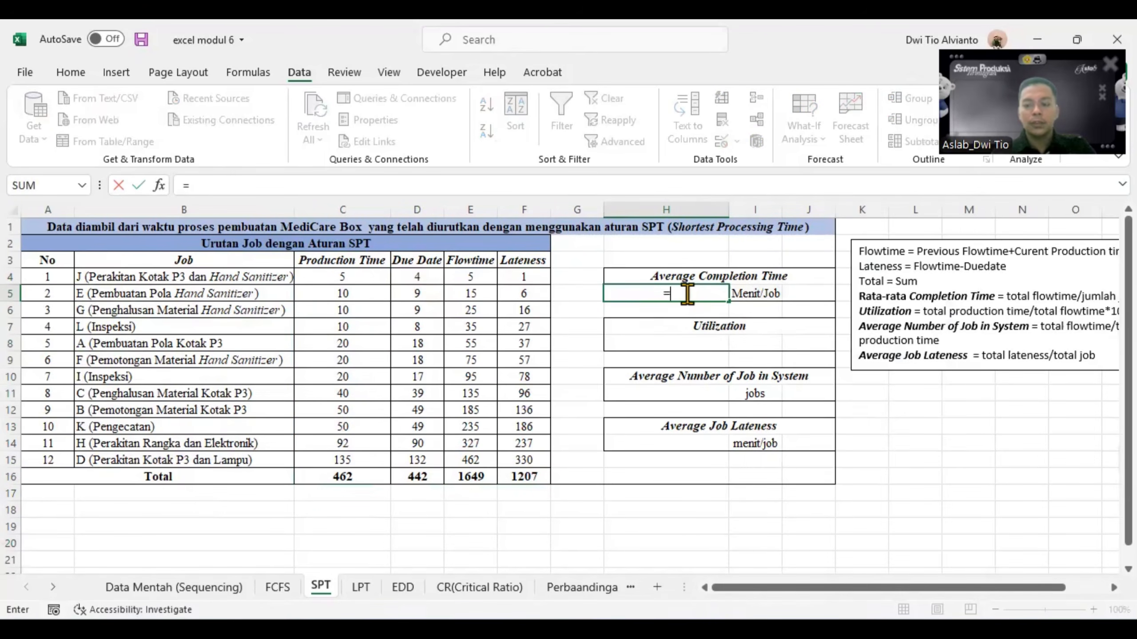
left_click(467, 476)
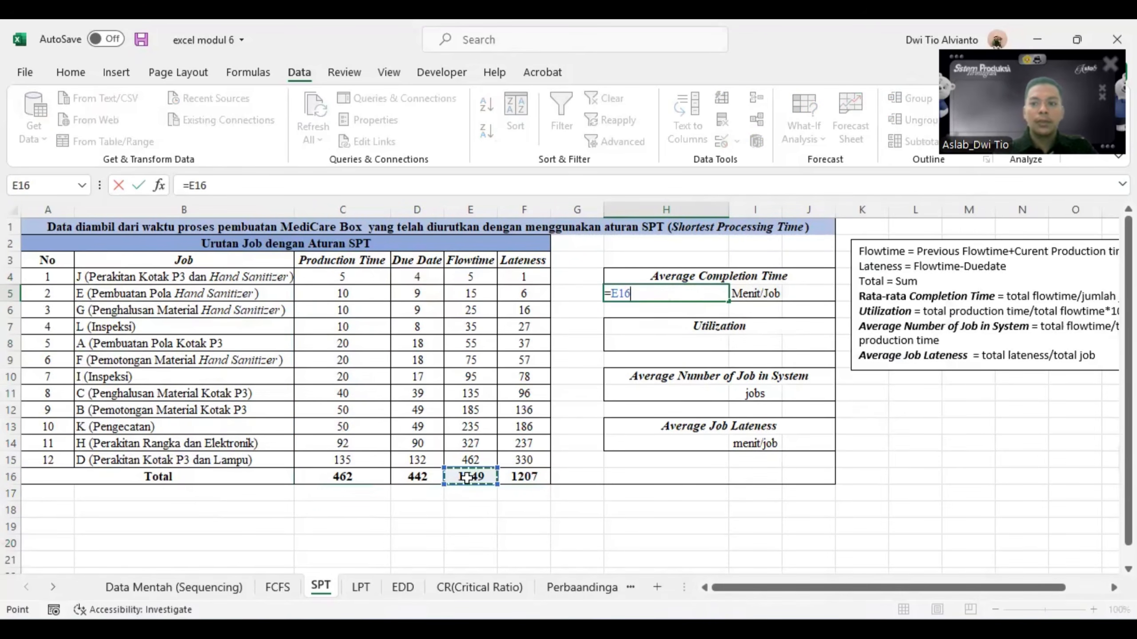
type("/")
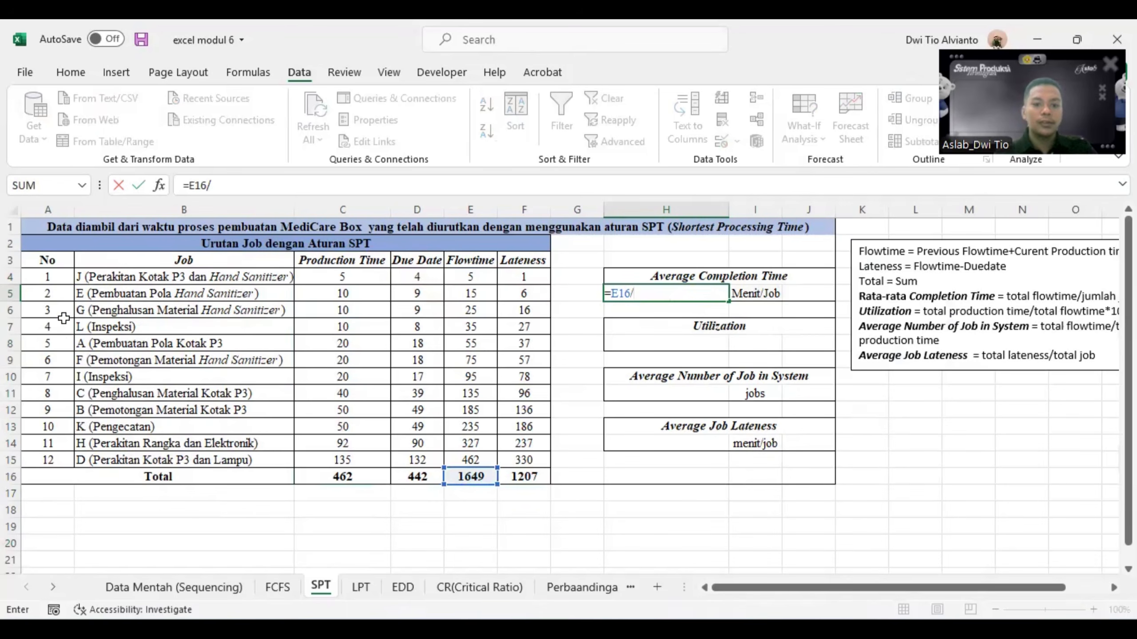
left_click(57, 460)
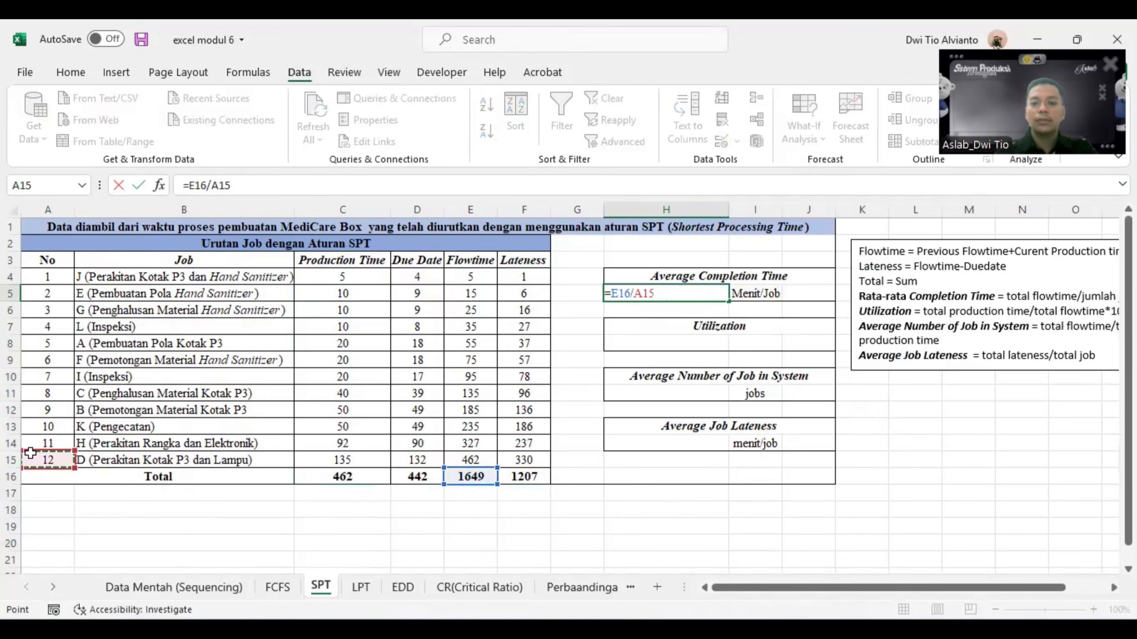
key("Return")
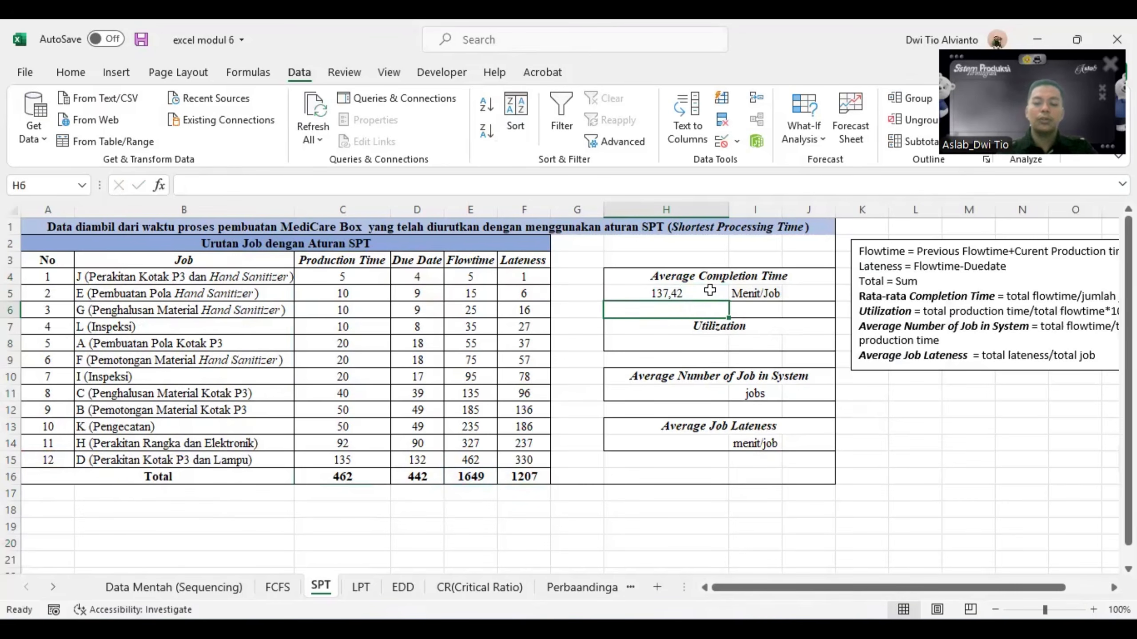
- Calculate the Utilization in H8 as total production time divided by total flowtime with =C16/E16*100%
left_click(674, 346)
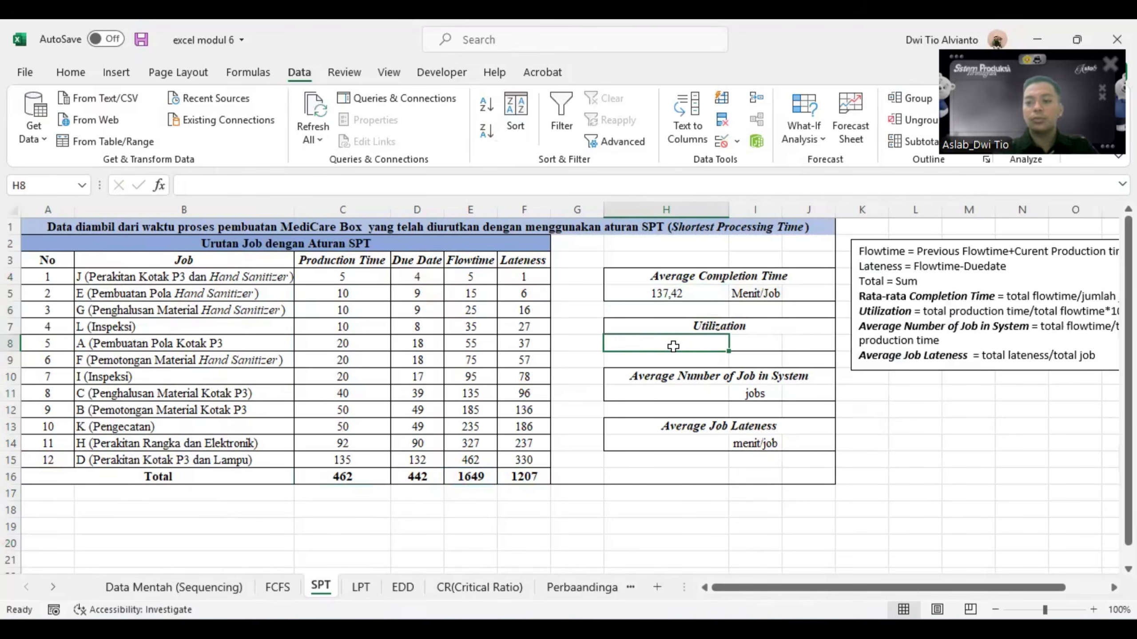
type("=")
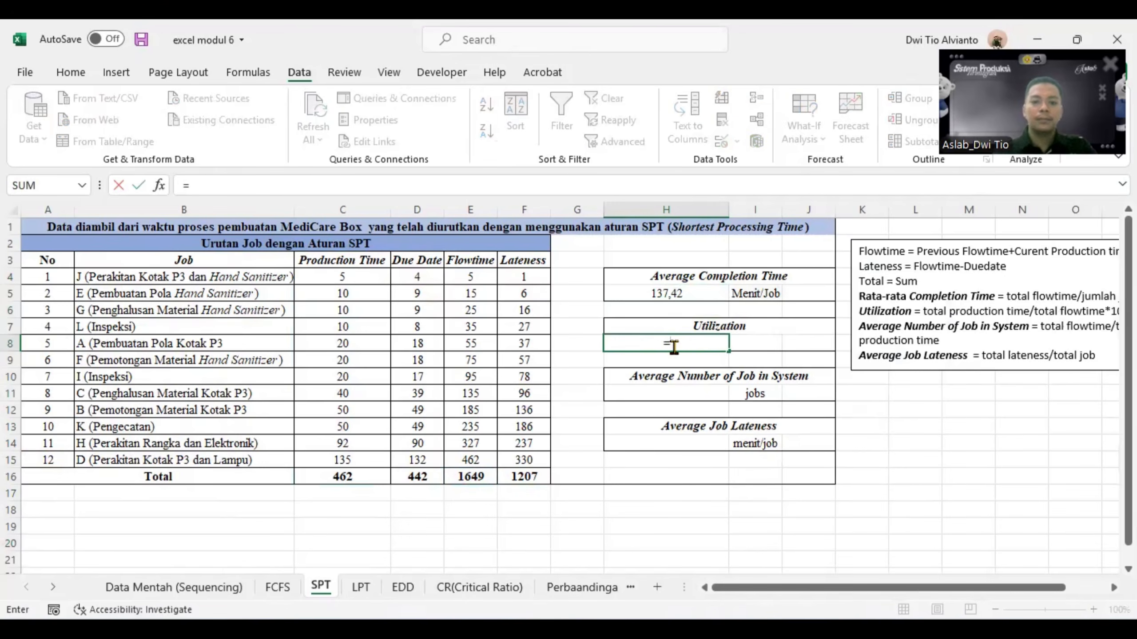
left_click(369, 476)
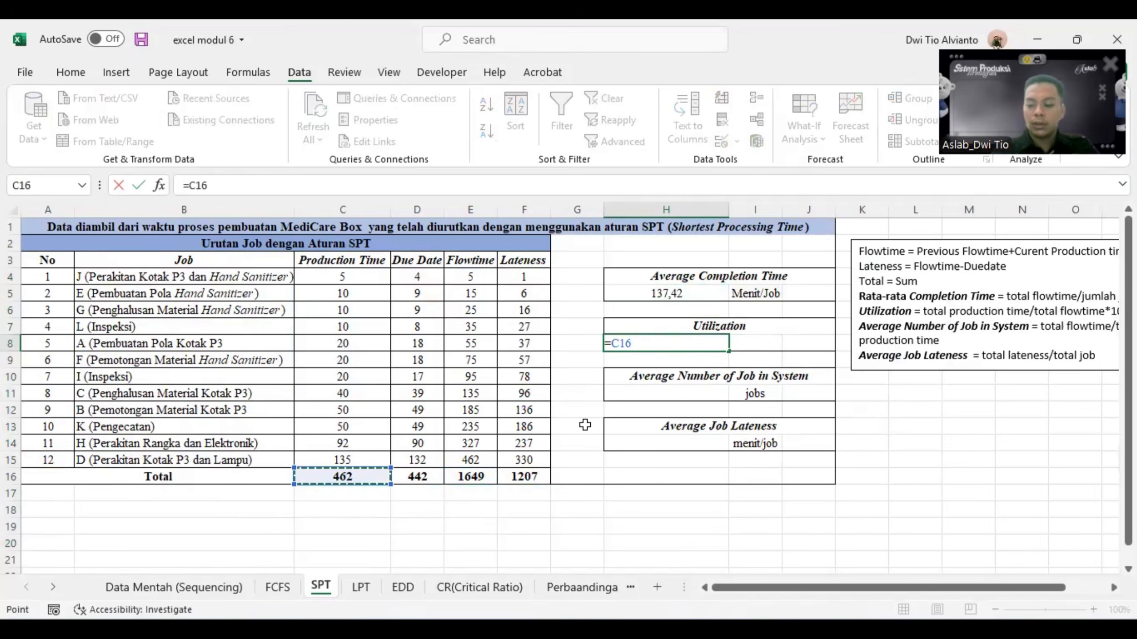
type("/")
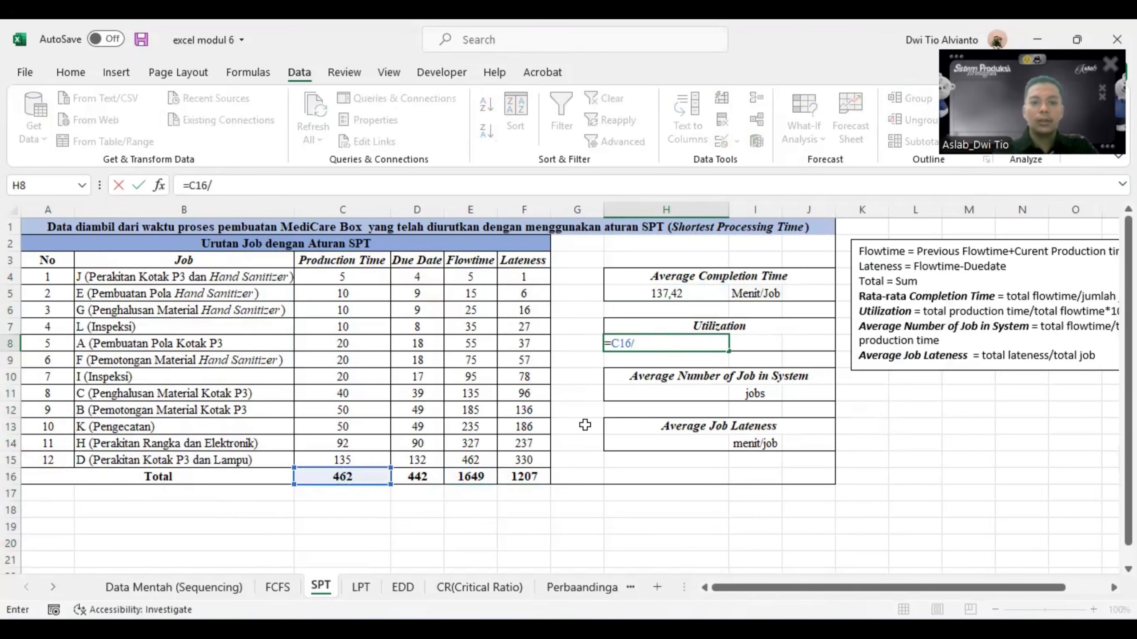
left_click(477, 480)
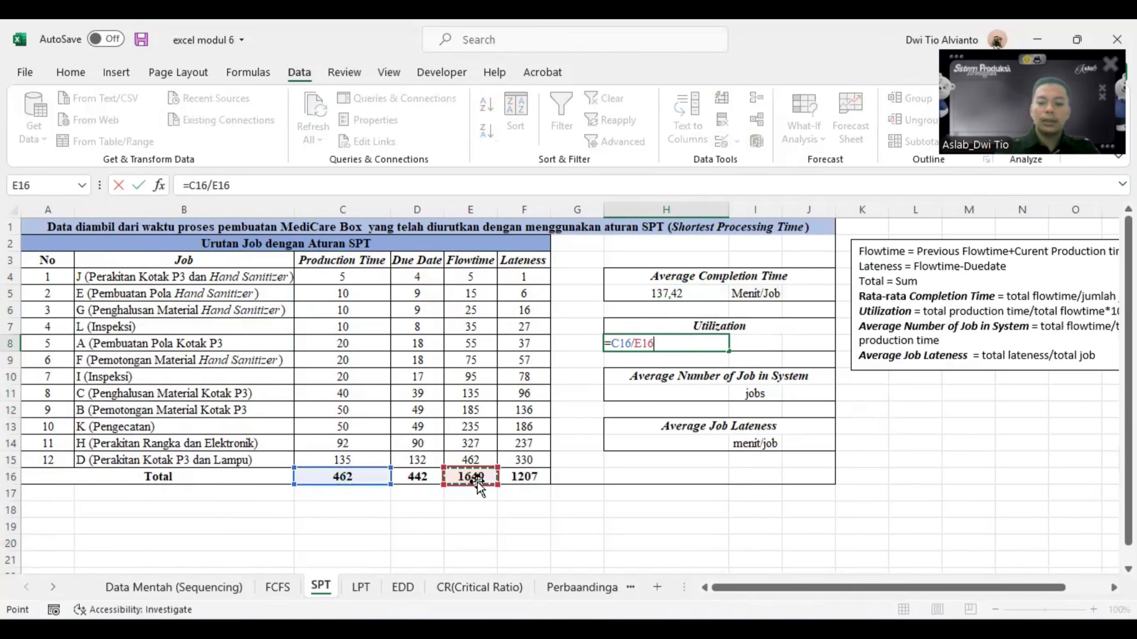
type("*100%")
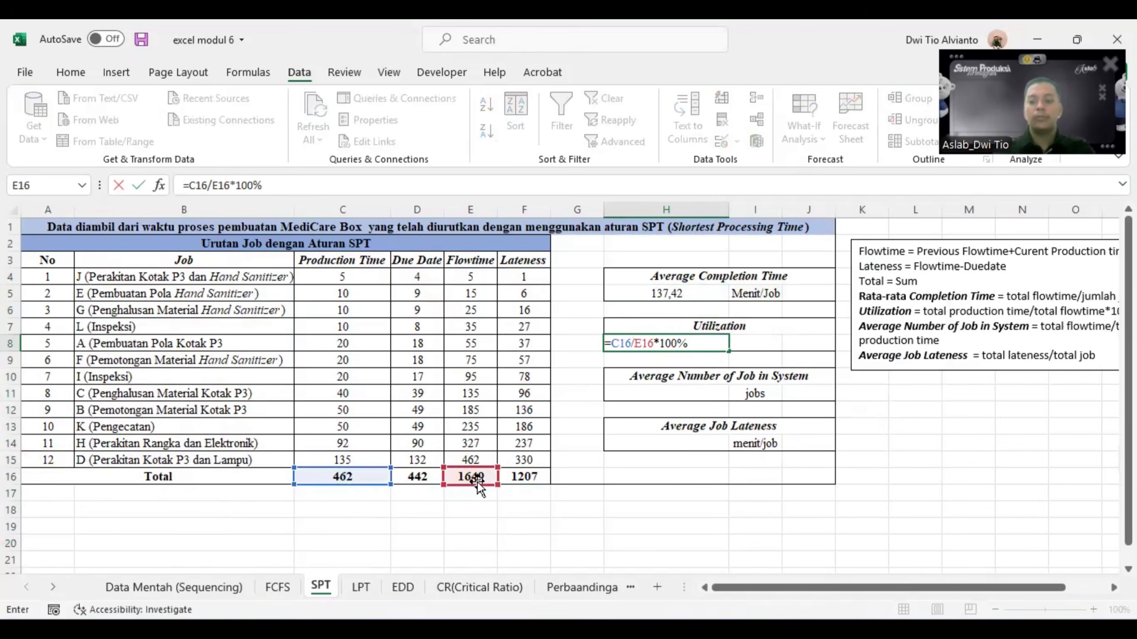
key("Return")
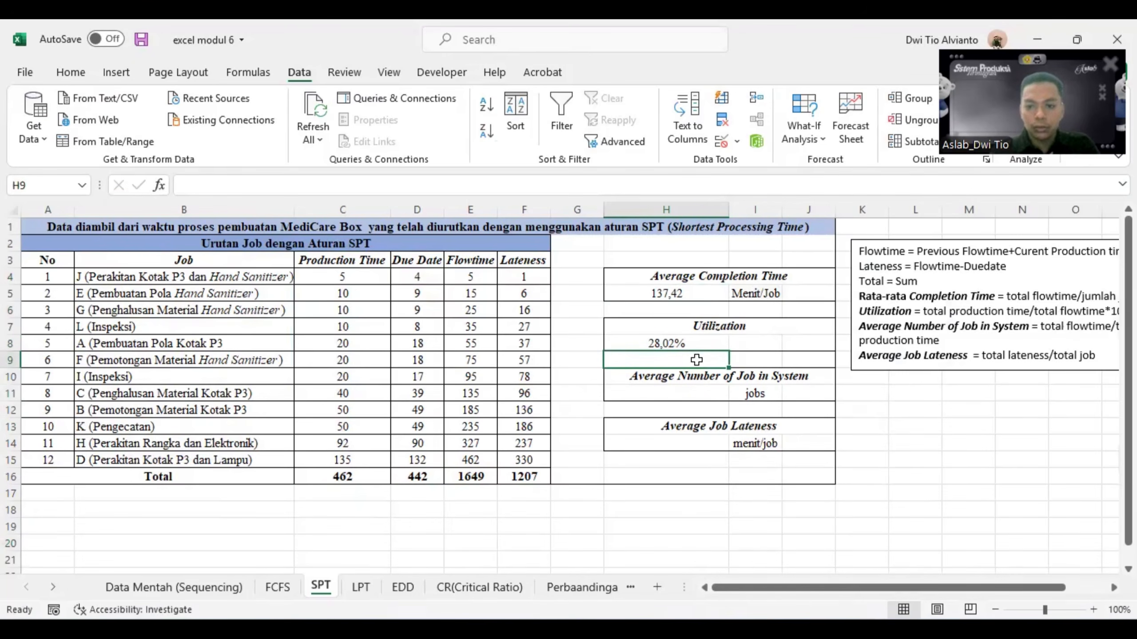
- Calculate the Average Number of Job in System in H11 as total flowtime divided by total production time with =E16/C16
left_click(651, 393)
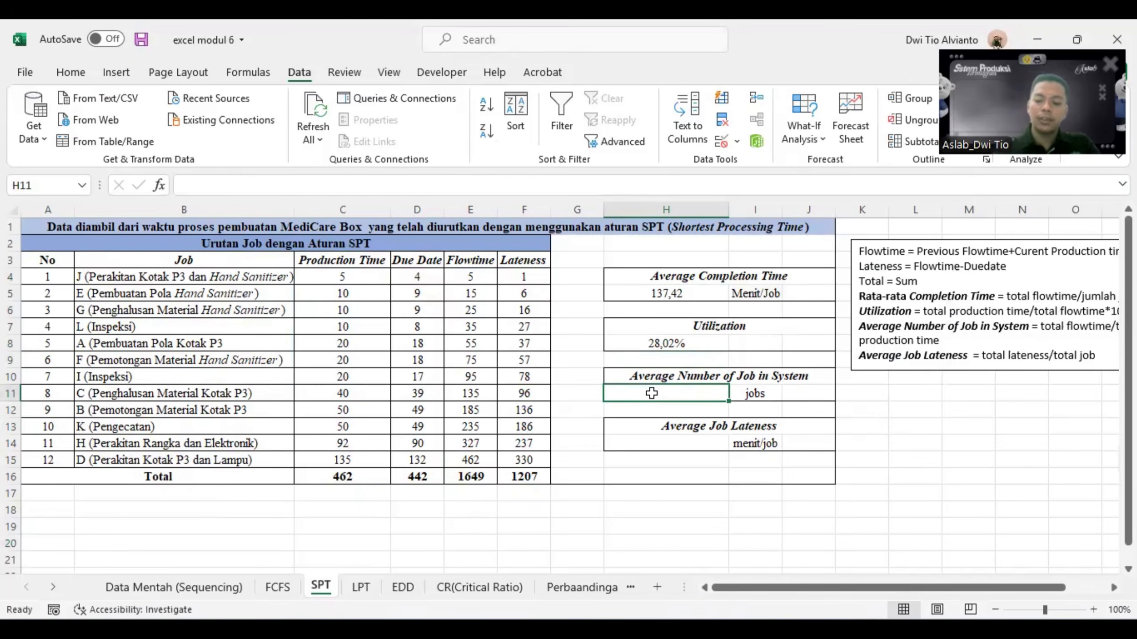
type("=")
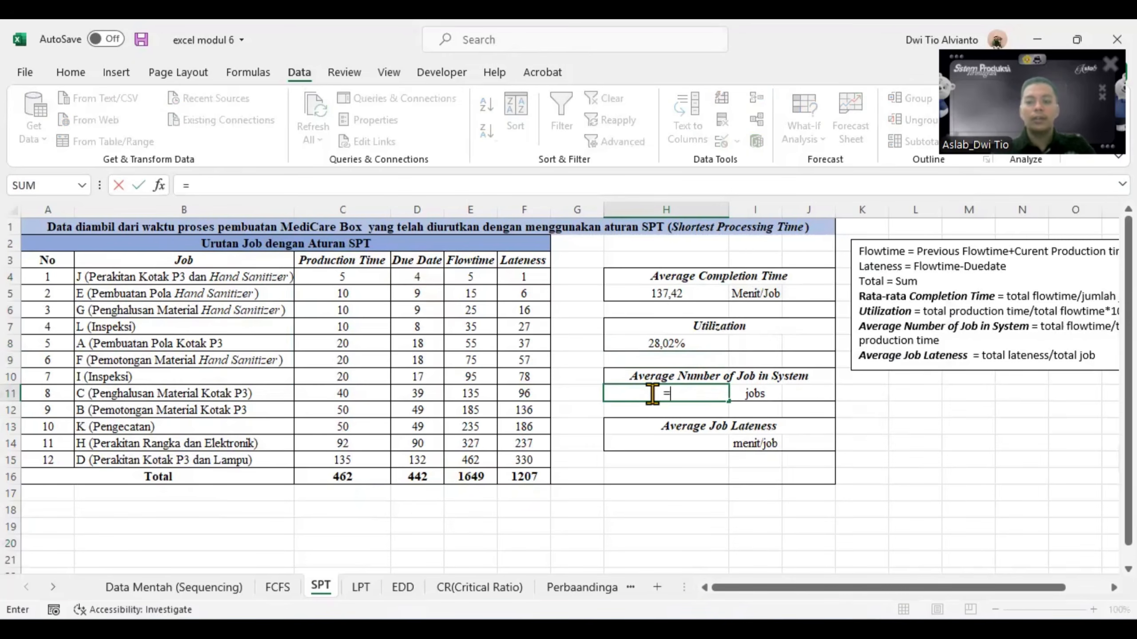
left_click(477, 477)
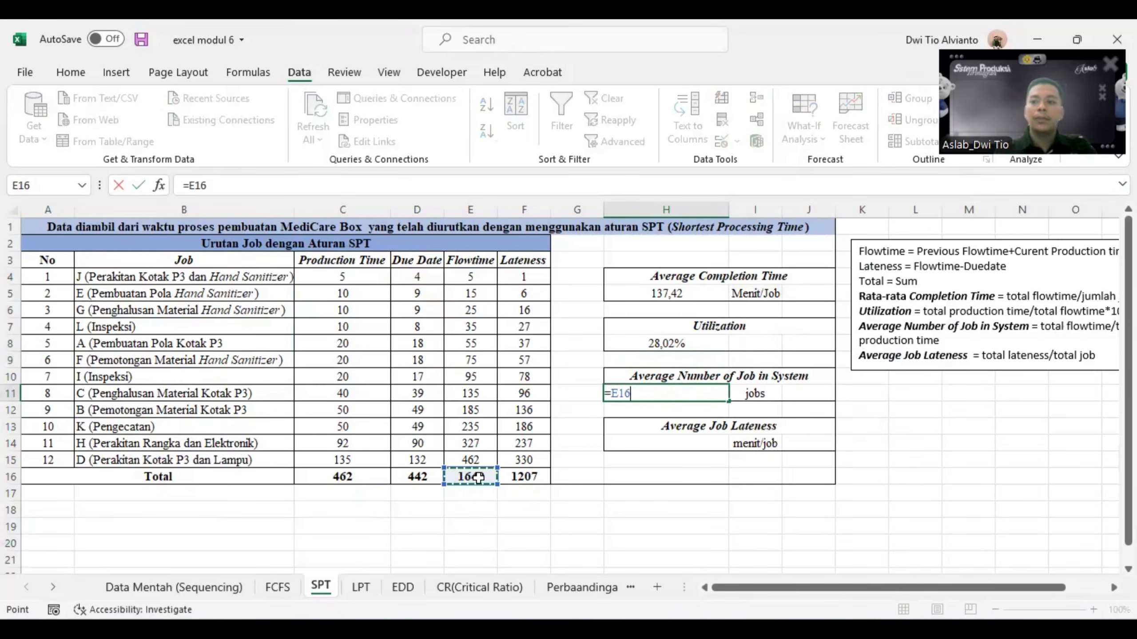
type("/")
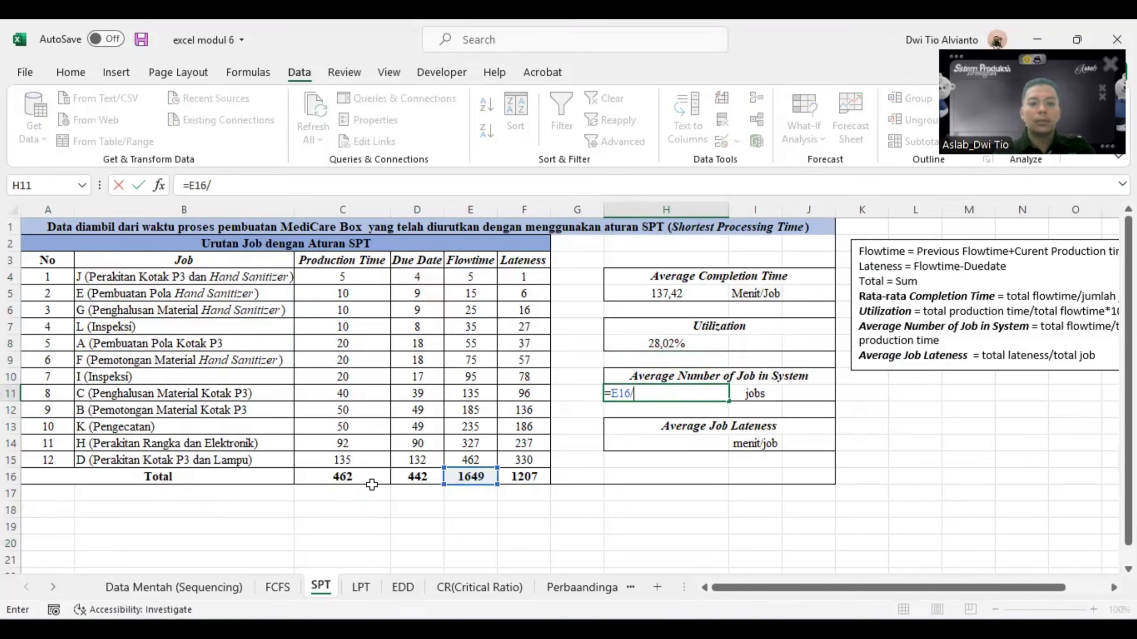
left_click(353, 478)
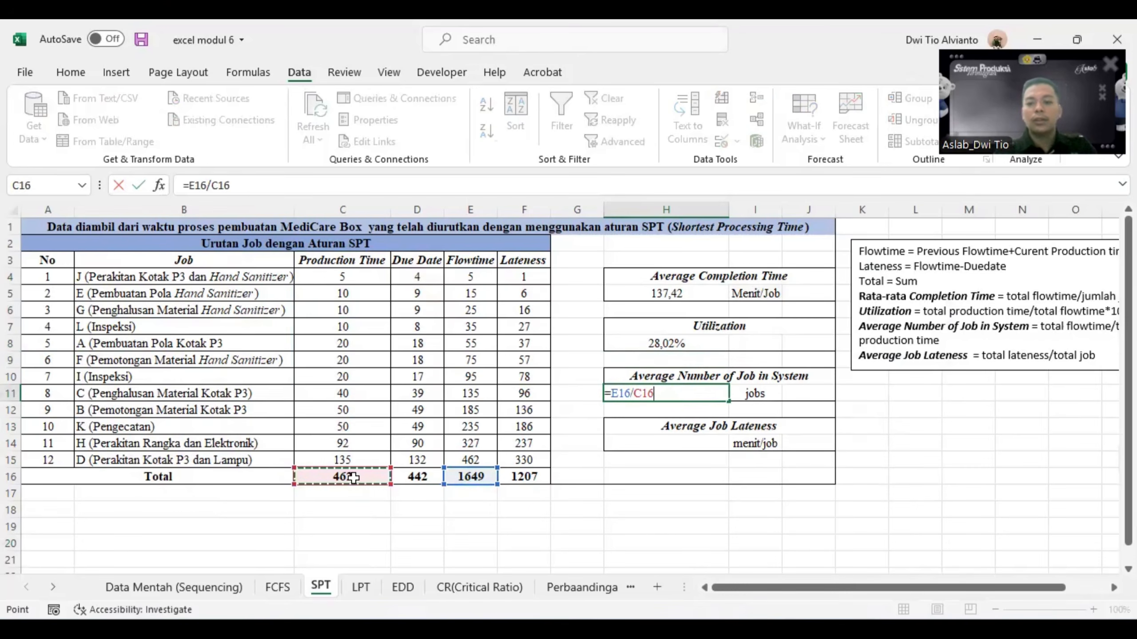
key("Return")
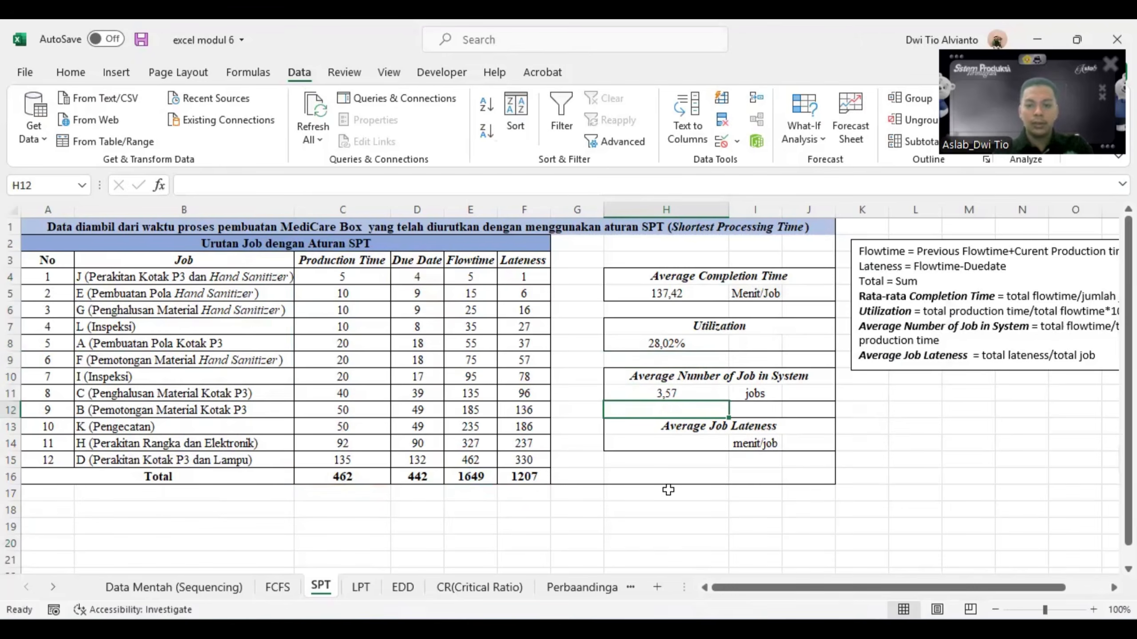
- Calculate the Average Job Lateness in H14 as total lateness divided by the number of jobs with =F16/A15
left_click(673, 444)
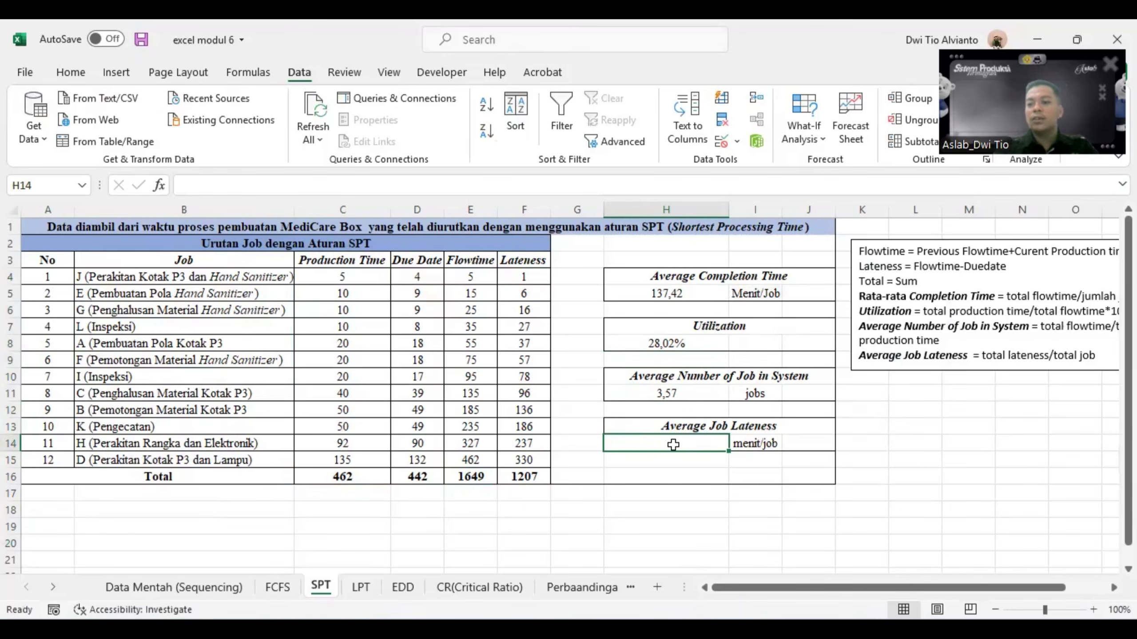
type("=")
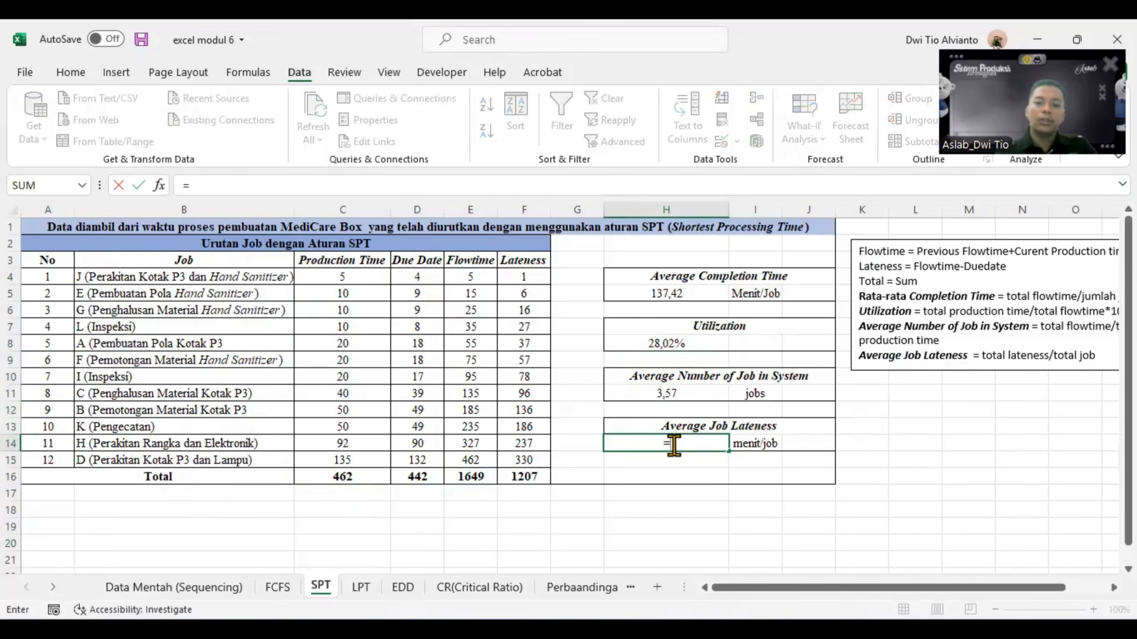
left_click(513, 476)
type("/")
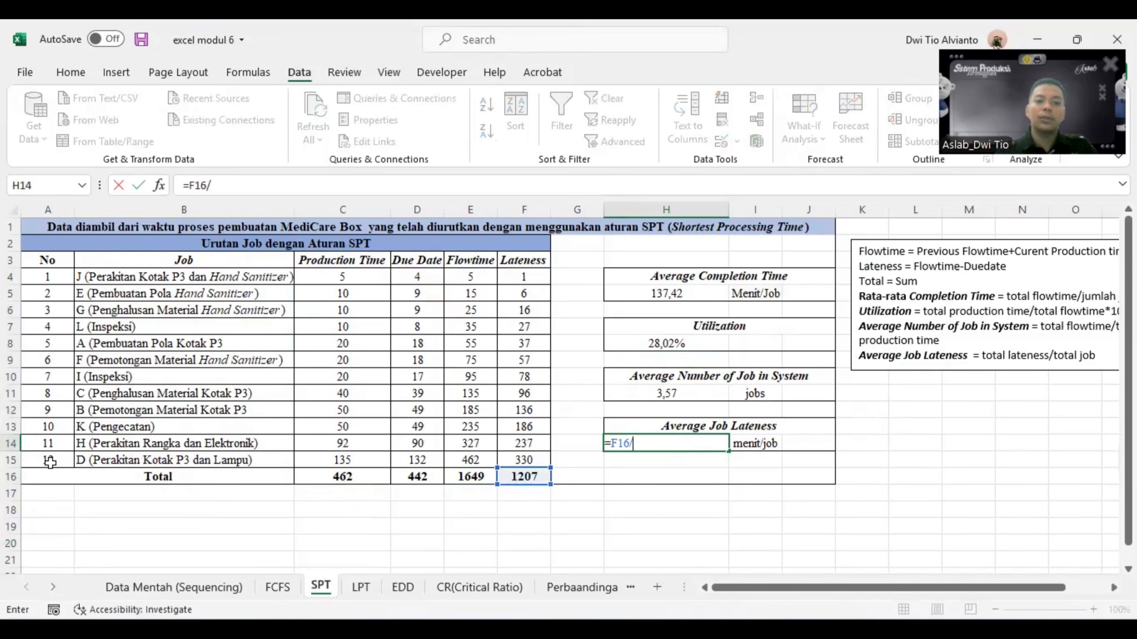
type("12")
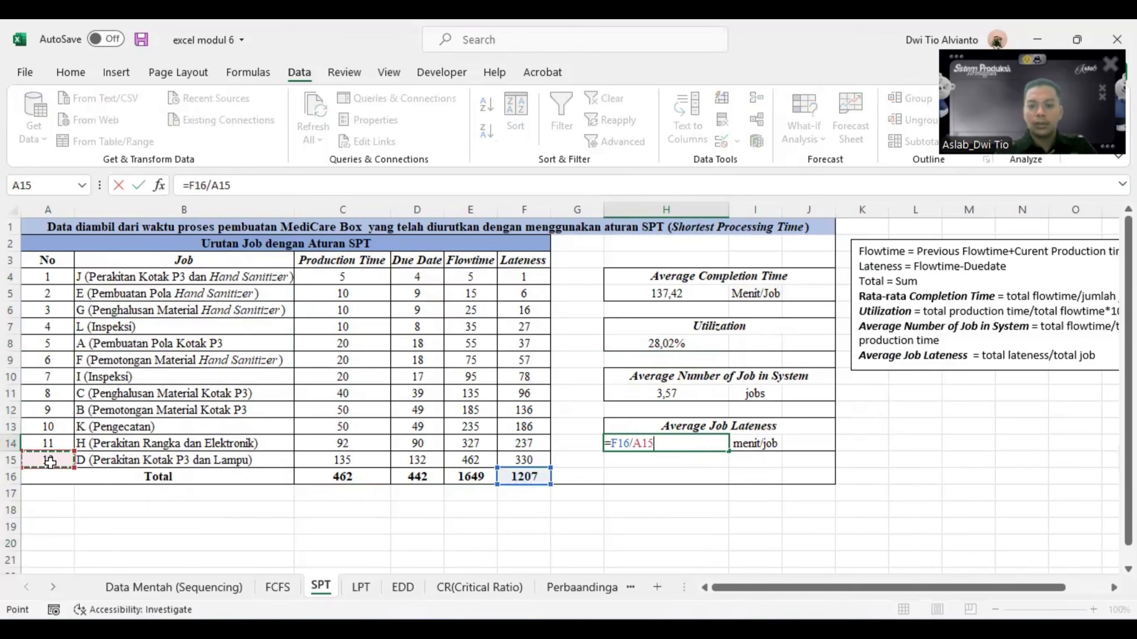
key("Return")
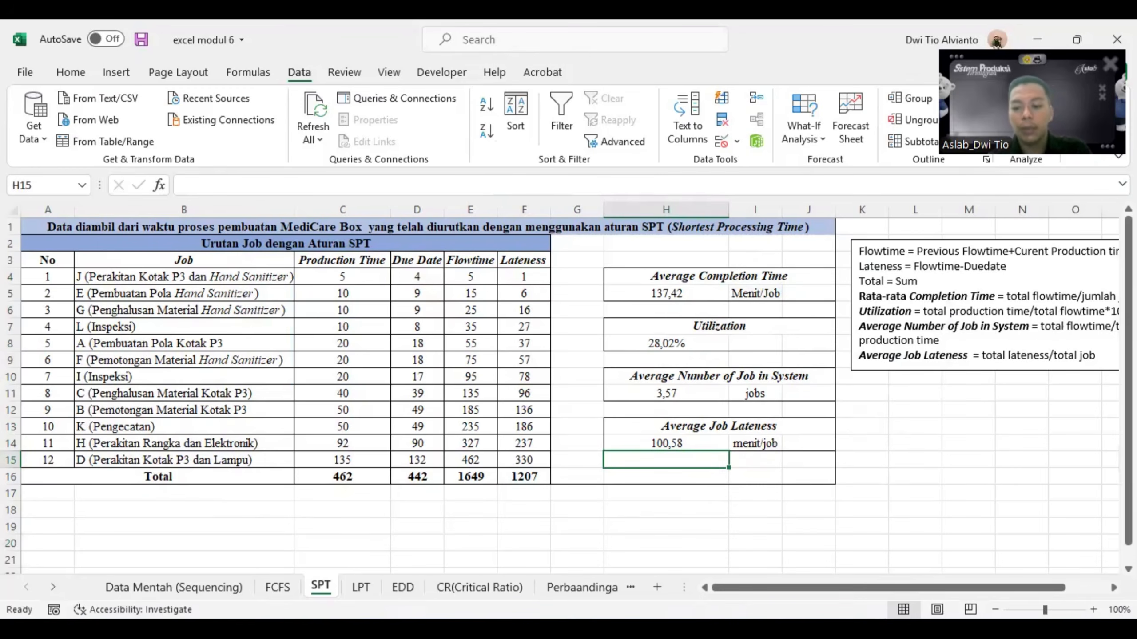
- Switch to QM for Windows and solve the job shop scheduling problem with the SPT - Shortest Processing Time method
left_click(874, 622)
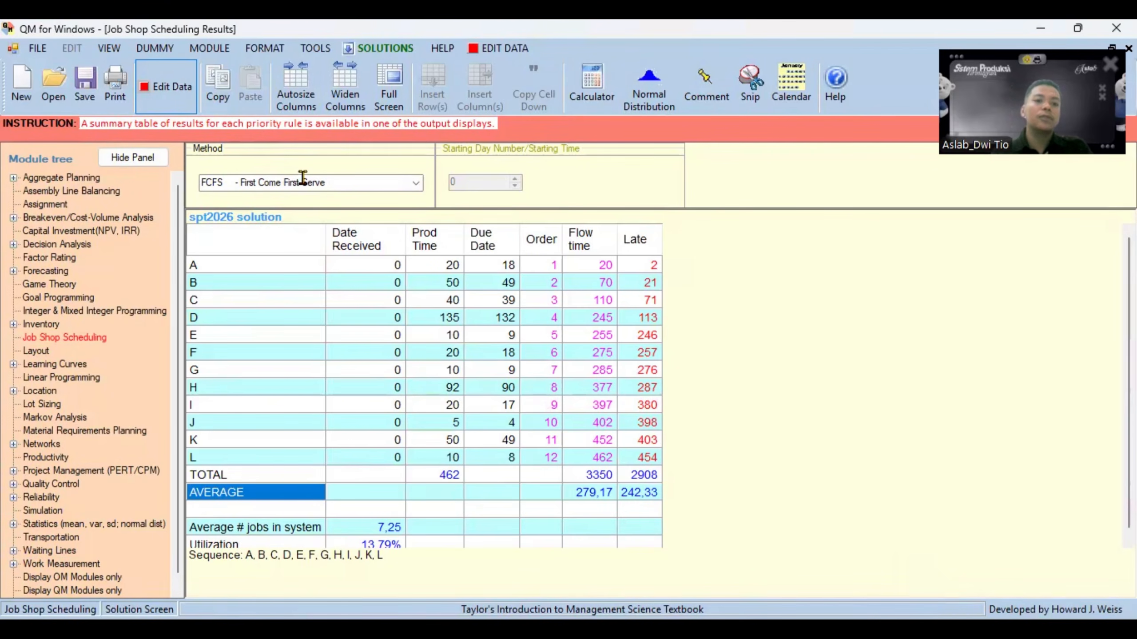
left_click(415, 184)
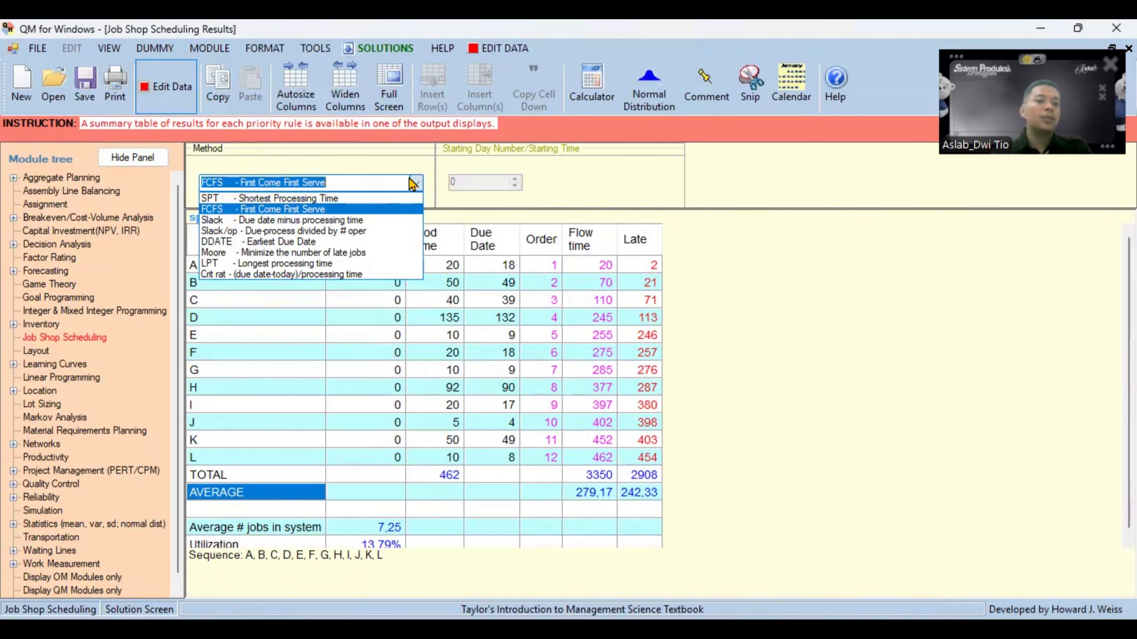
left_click(268, 199)
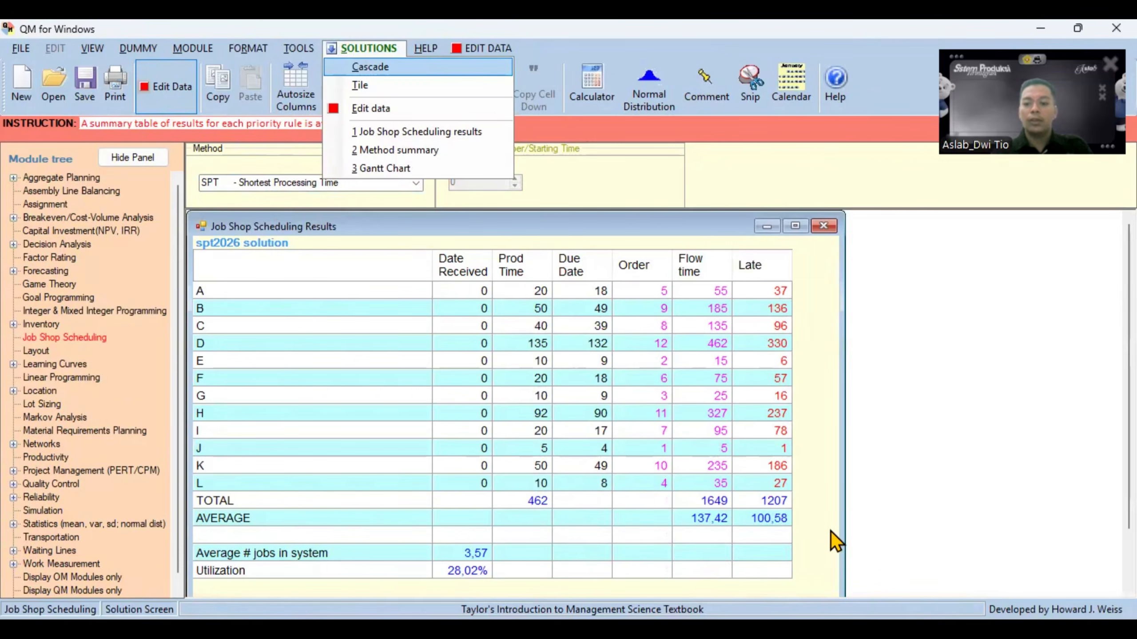
- Compare the total flowtime and total lateness on the Excel SPT sheet with the QM for Windows SPT results
left_click(762, 628)
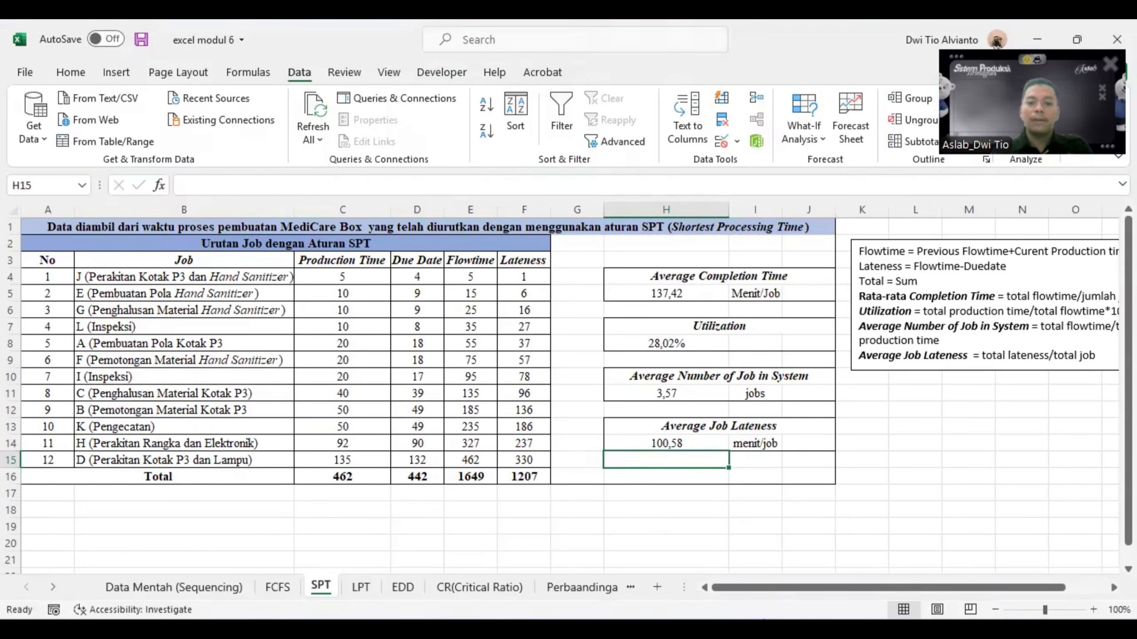
left_click(547, 525)
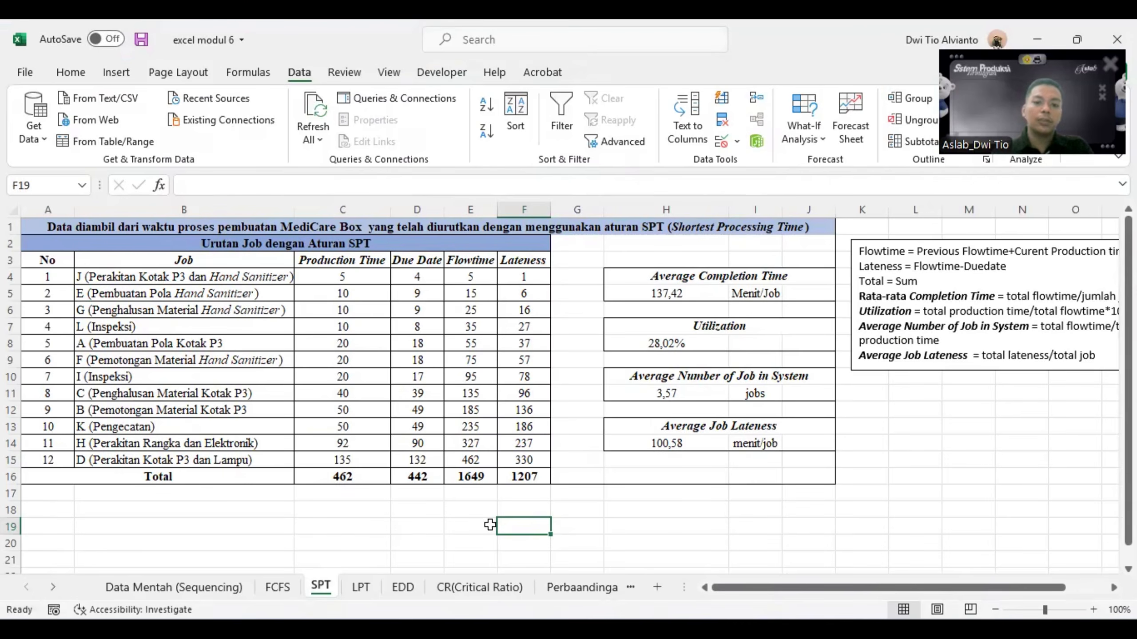
left_click(467, 478)
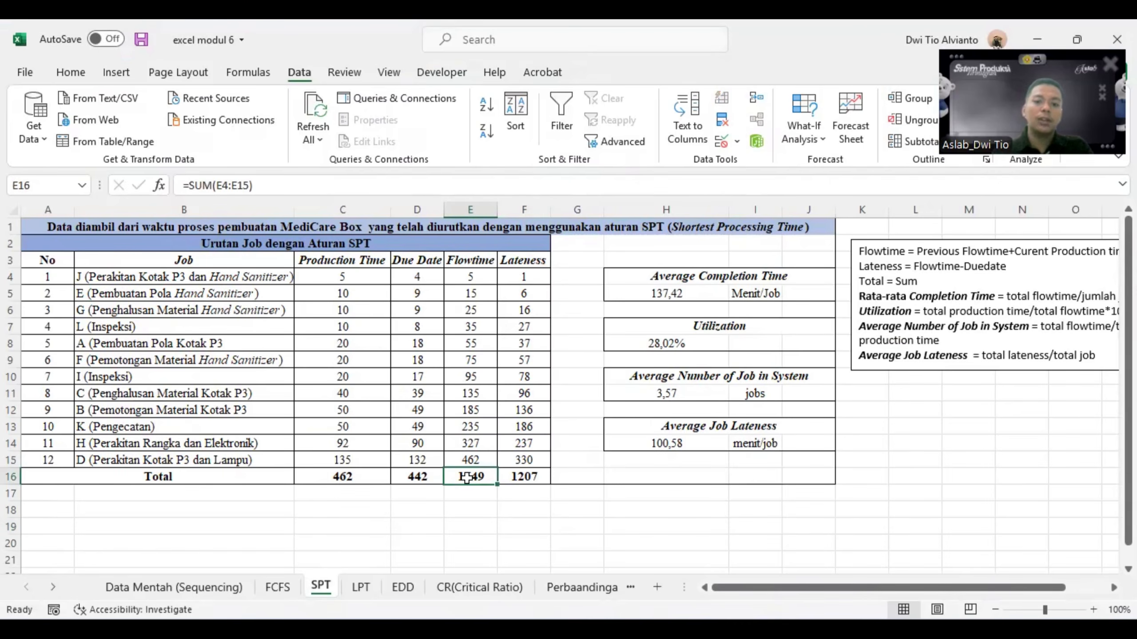
left_click(523, 480)
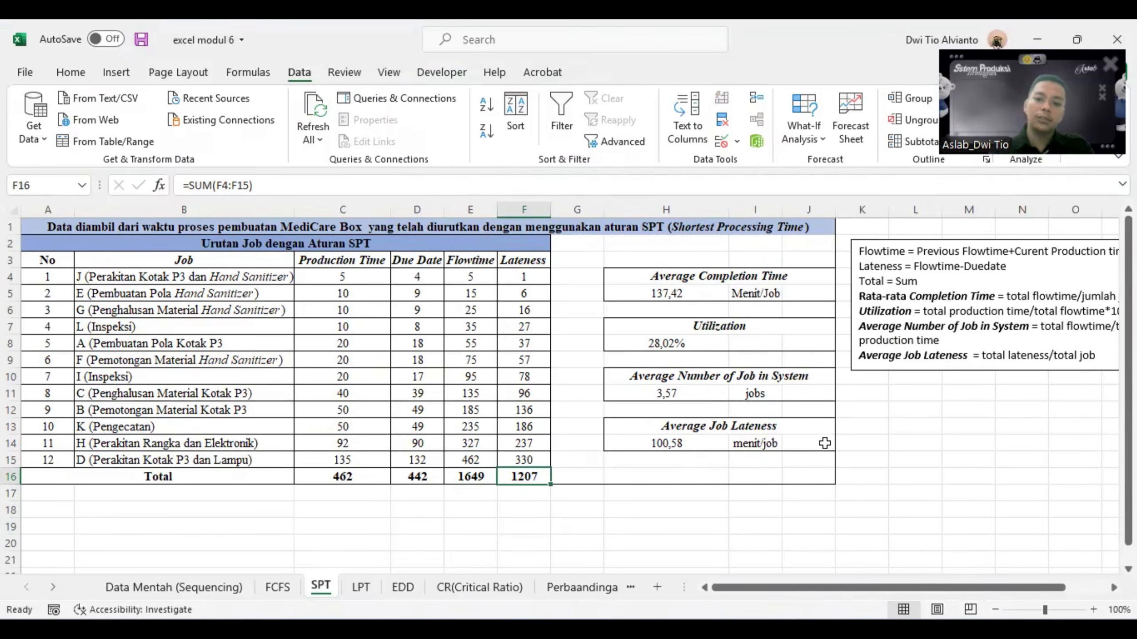
mouse_move(891, 618)
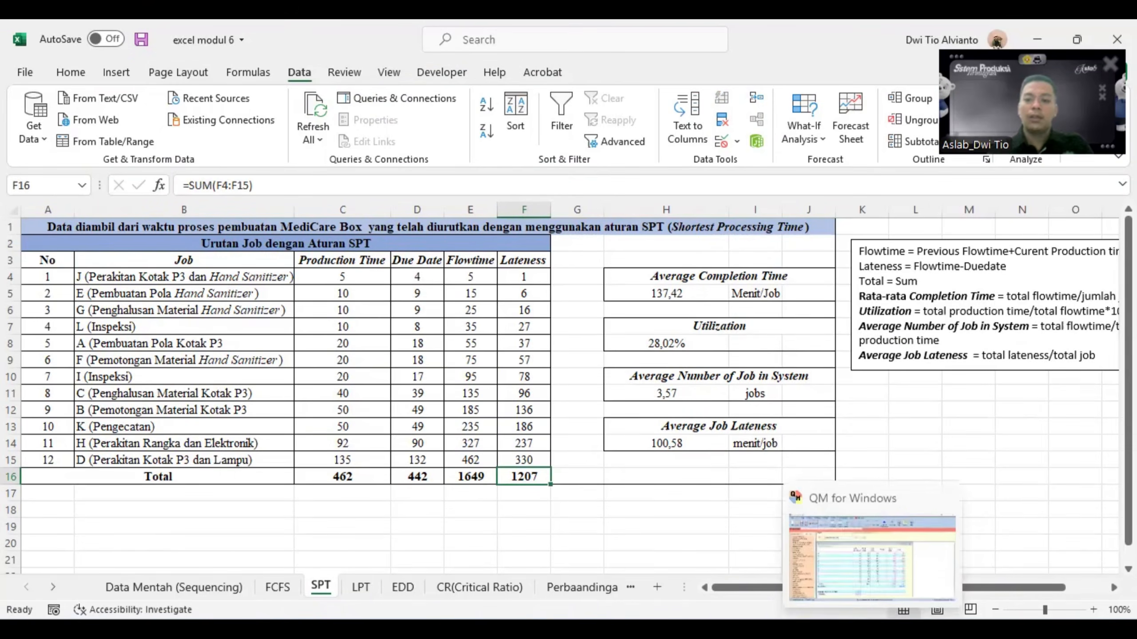
left_click(865, 570)
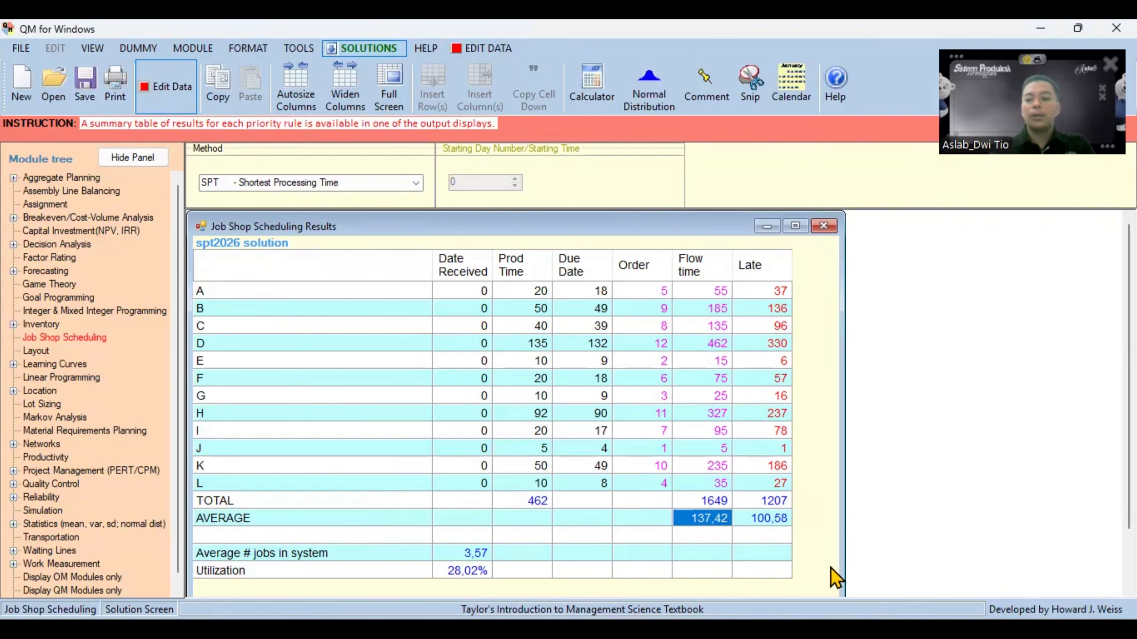
- Check the SPT completion time, lateness, number of jobs in system and utilization in Excel against the QM for Windows results
mouse_move(763, 618)
left_click(763, 578)
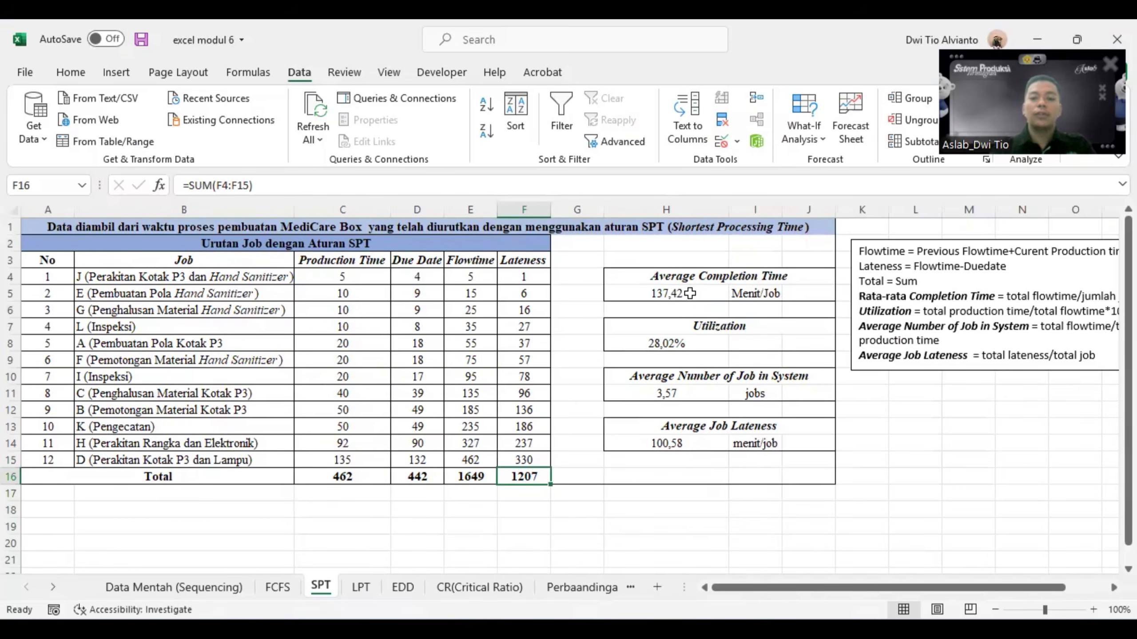
left_click(870, 620)
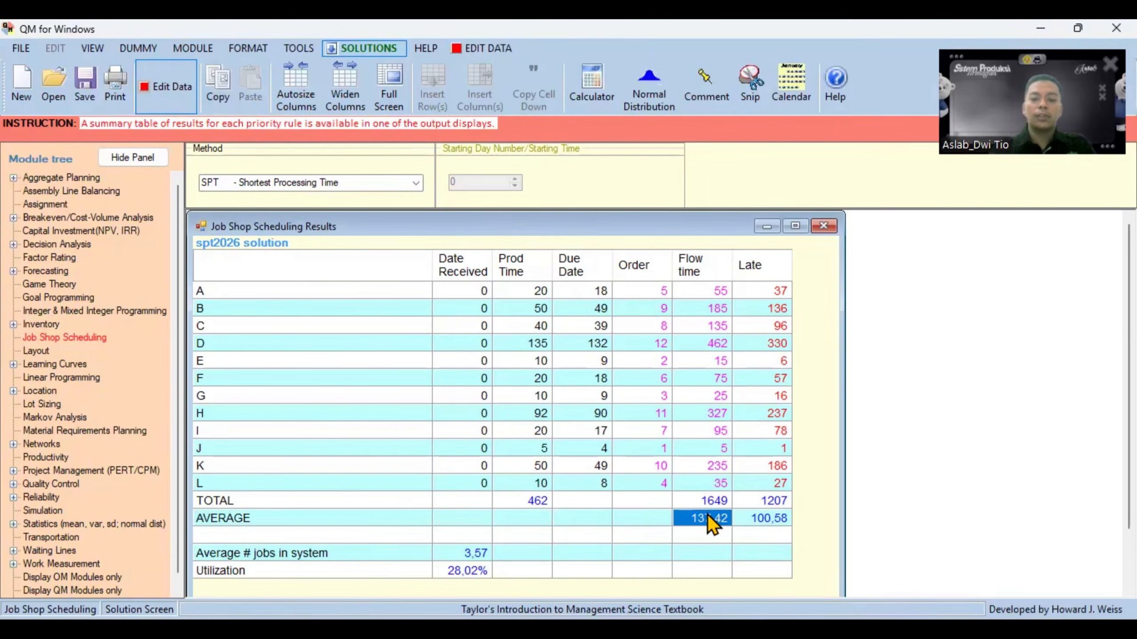
mouse_move(762, 622)
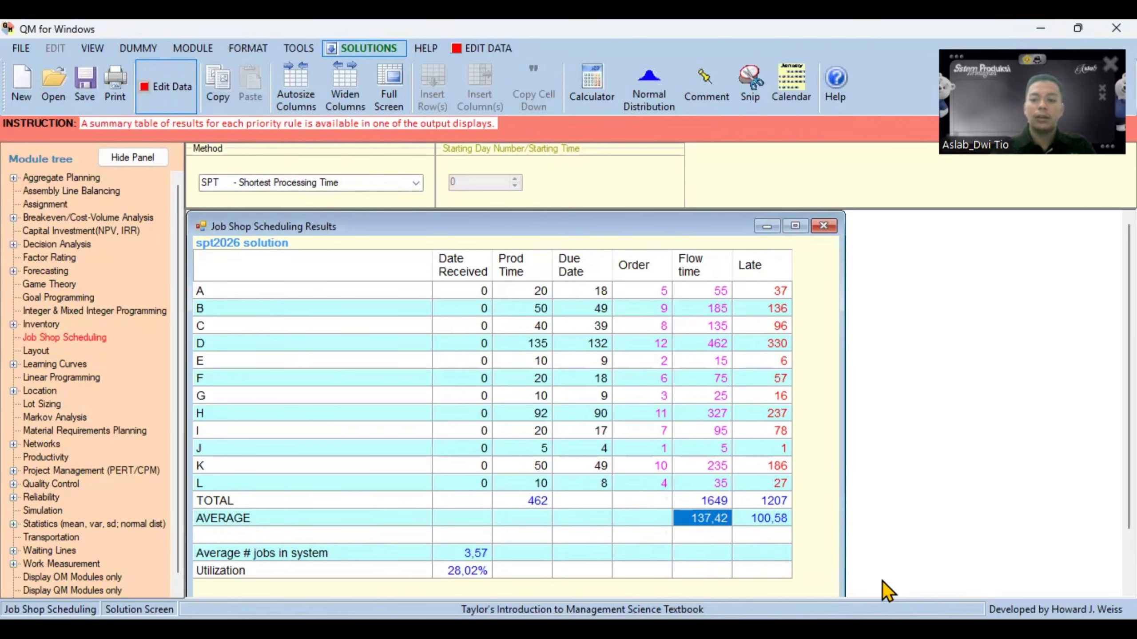
left_click(762, 623)
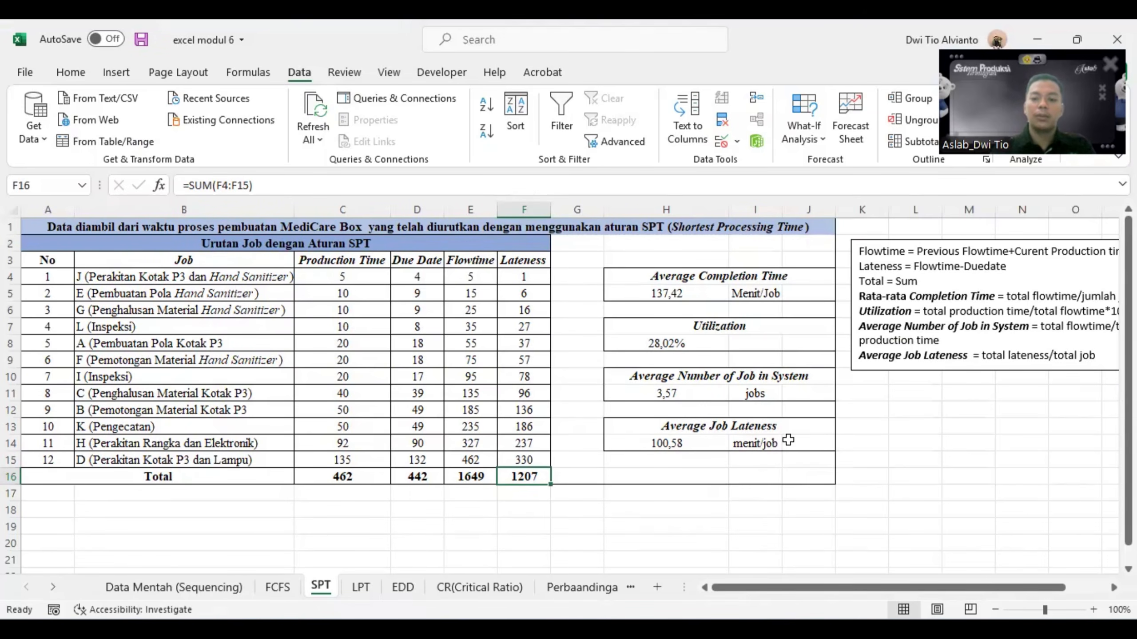
left_click(806, 627)
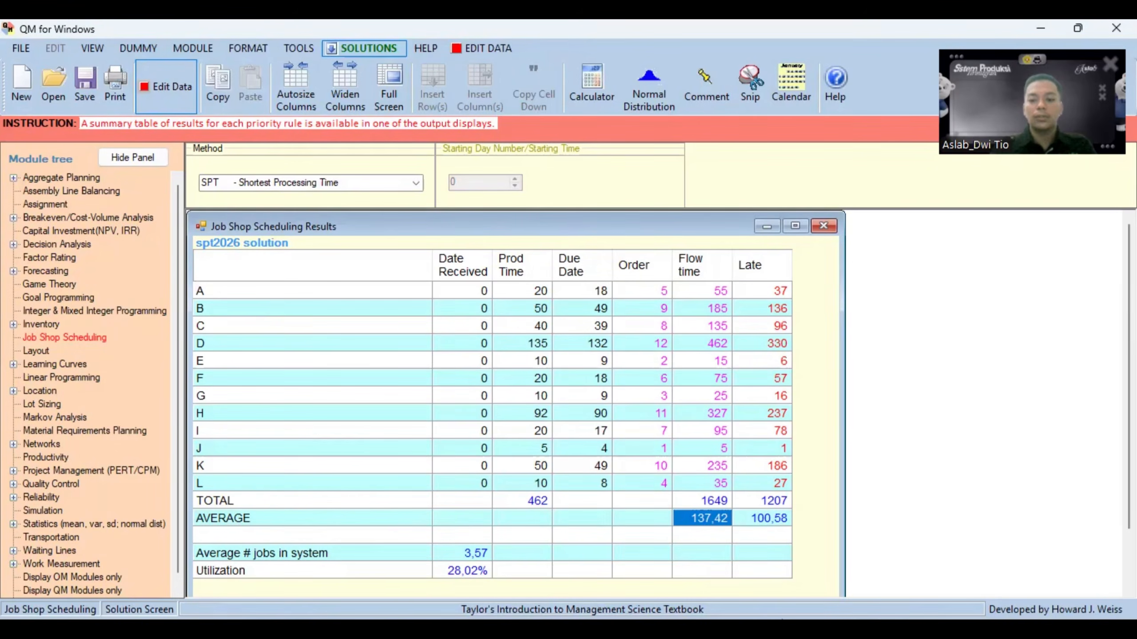
key("alt+Tab")
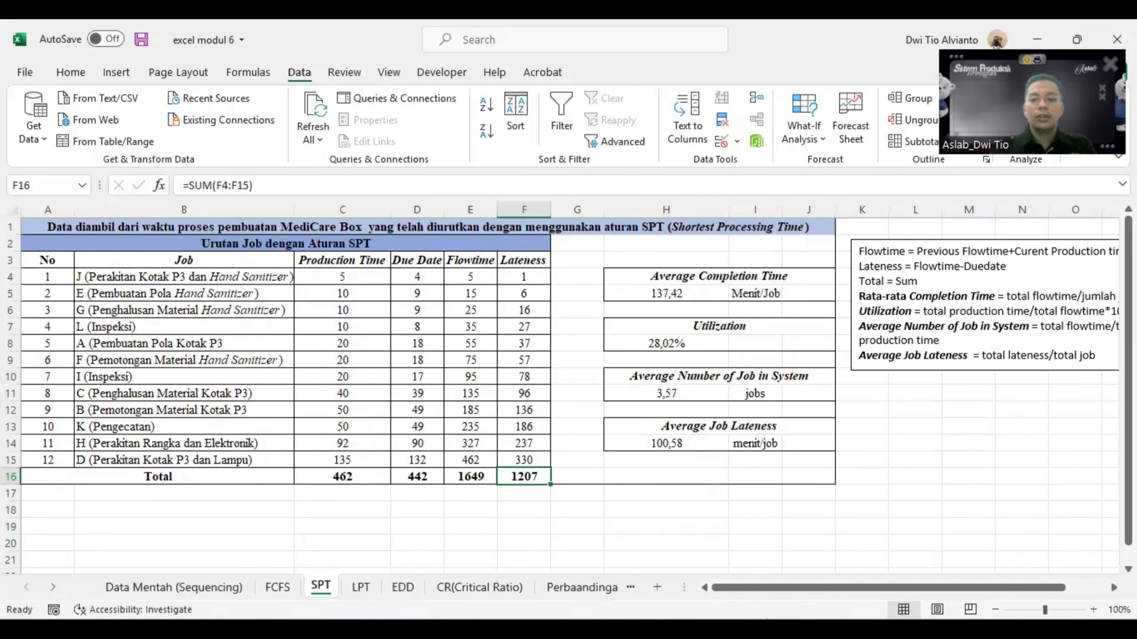
left_click(669, 394)
left_click(666, 343)
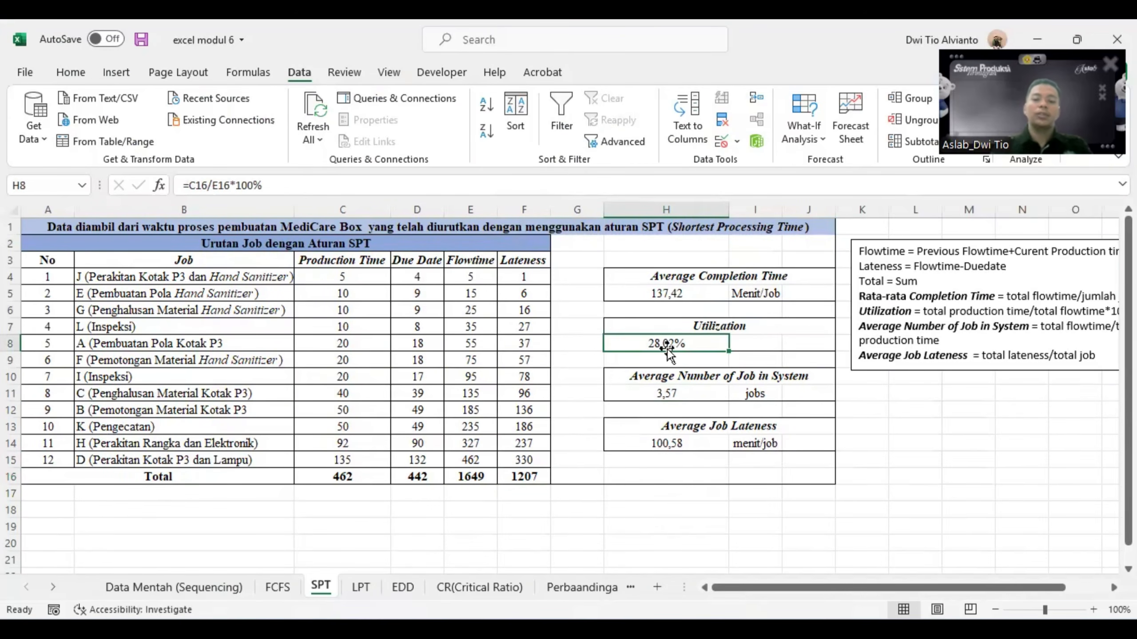
left_click(689, 510)
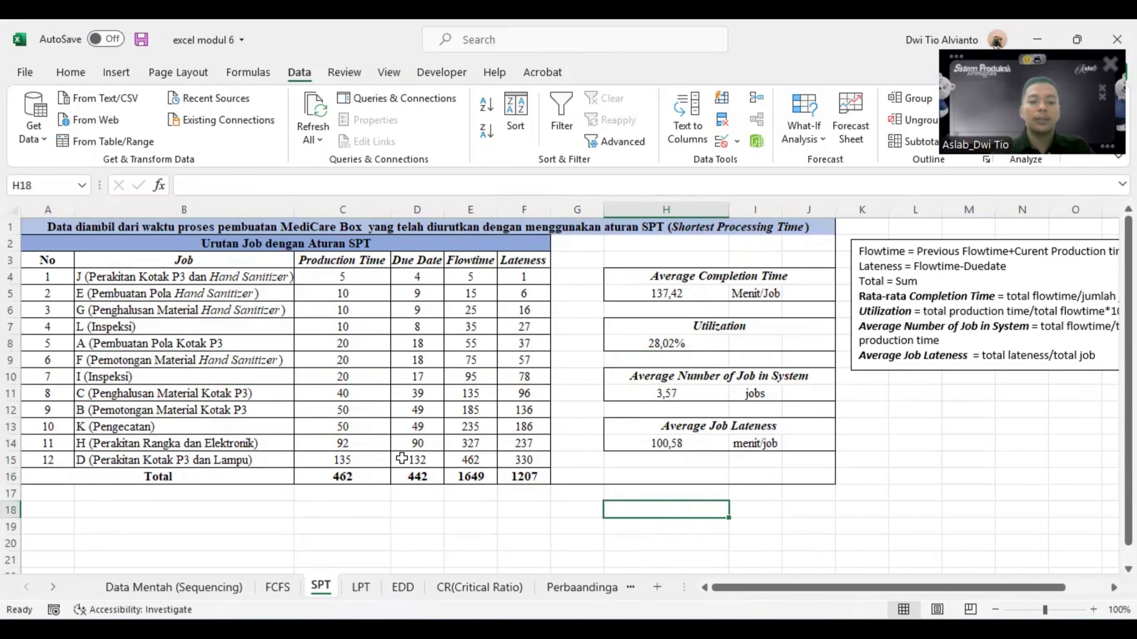
- Copy the job, production time and due date data B9:D20 from Data Mentah (Sequencing) into the LPT sheet starting at B4
left_click(360, 588)
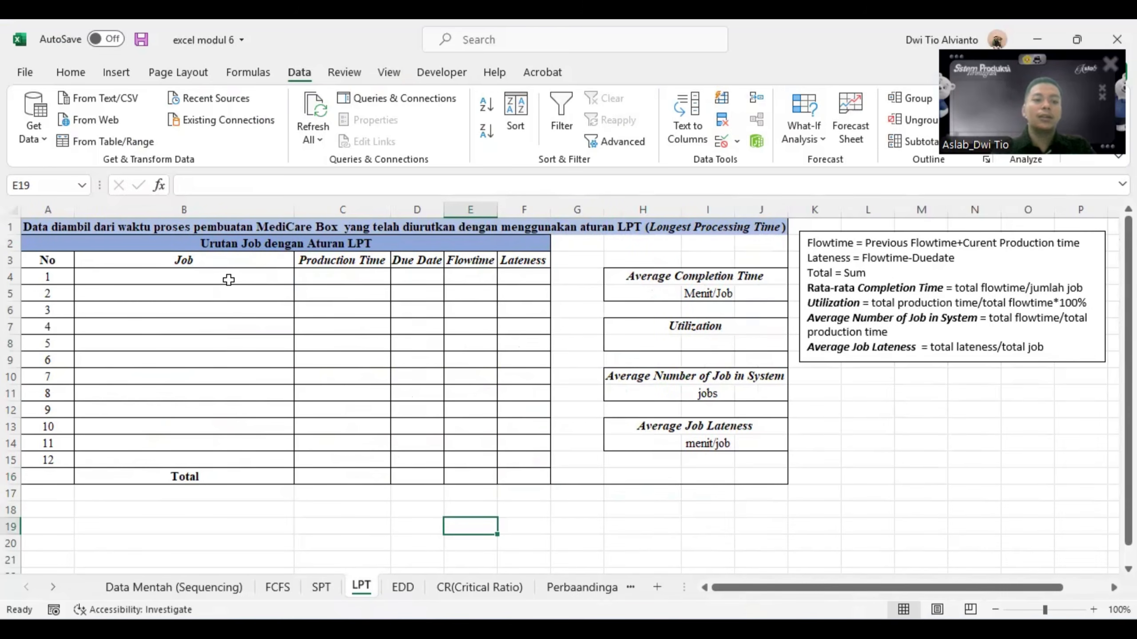
left_click(223, 588)
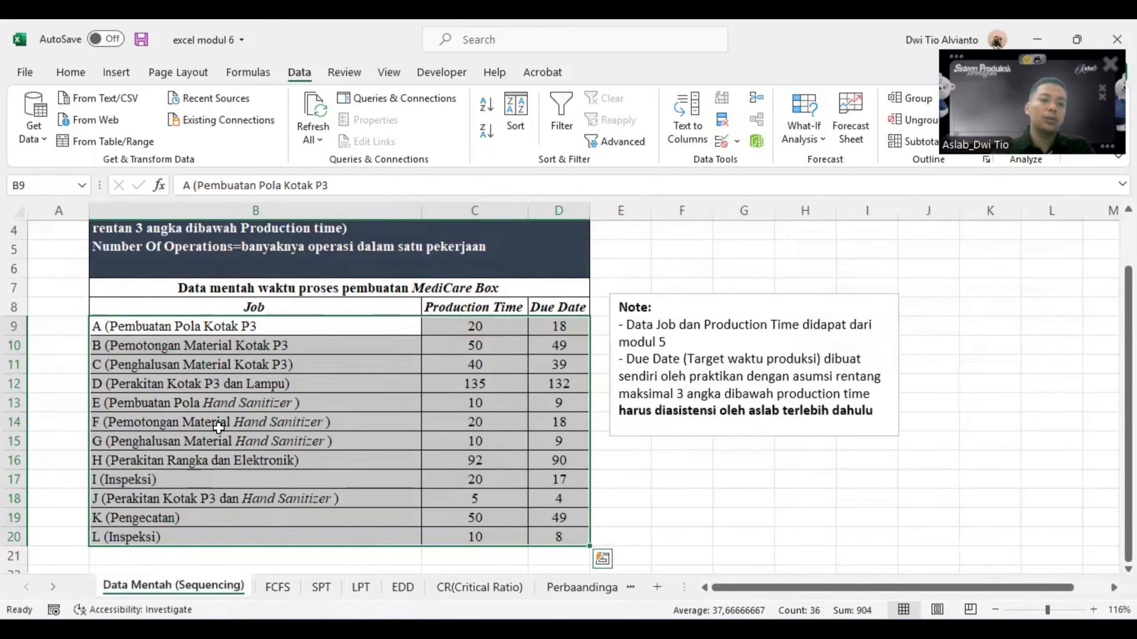
left_click_drag(192, 327, 563, 532)
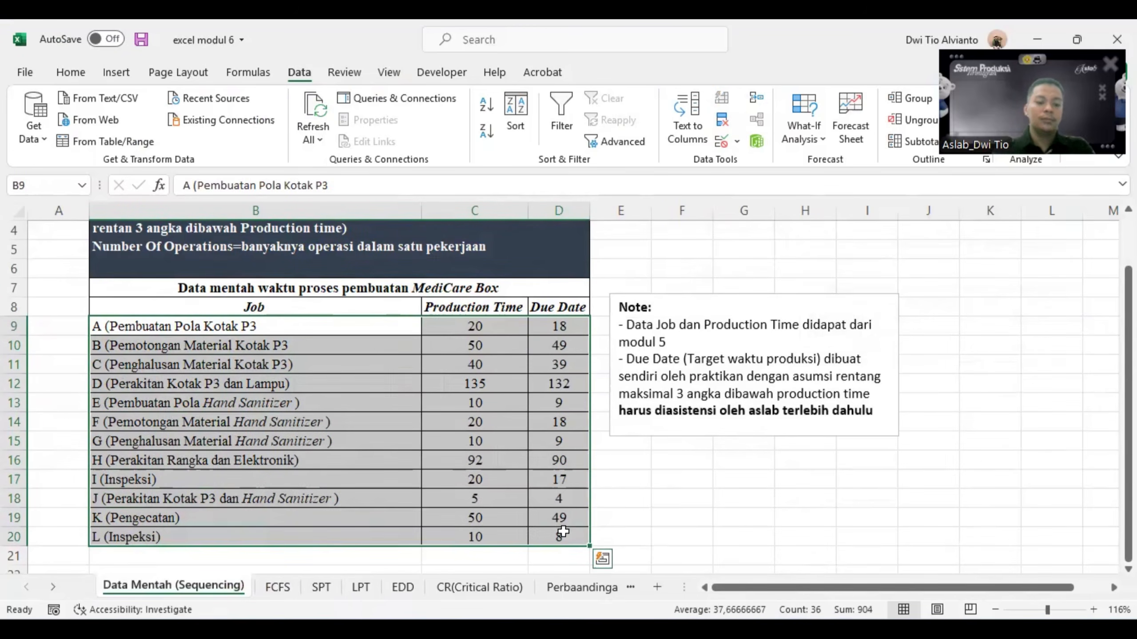
key("ctrl+c")
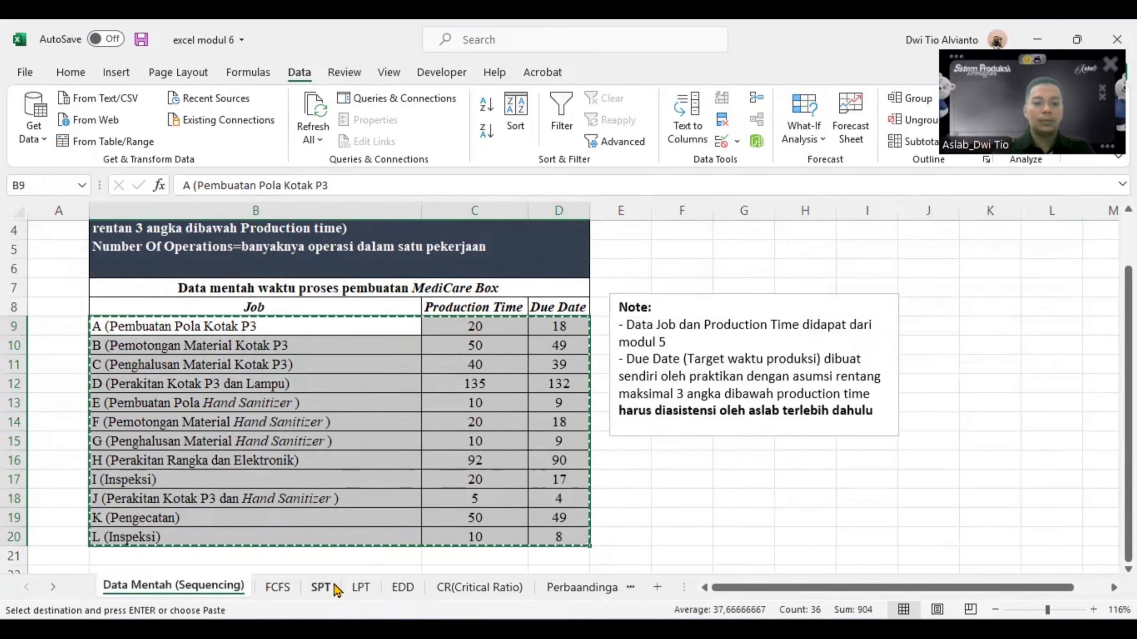
left_click(360, 587)
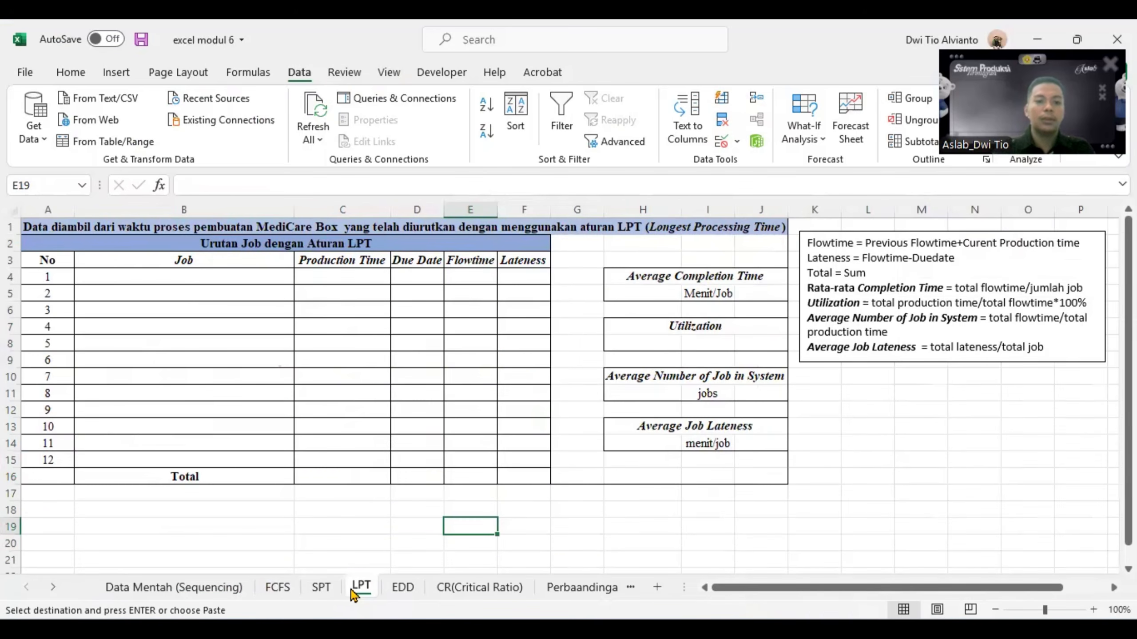
left_click(127, 279)
key("ctrl+v")
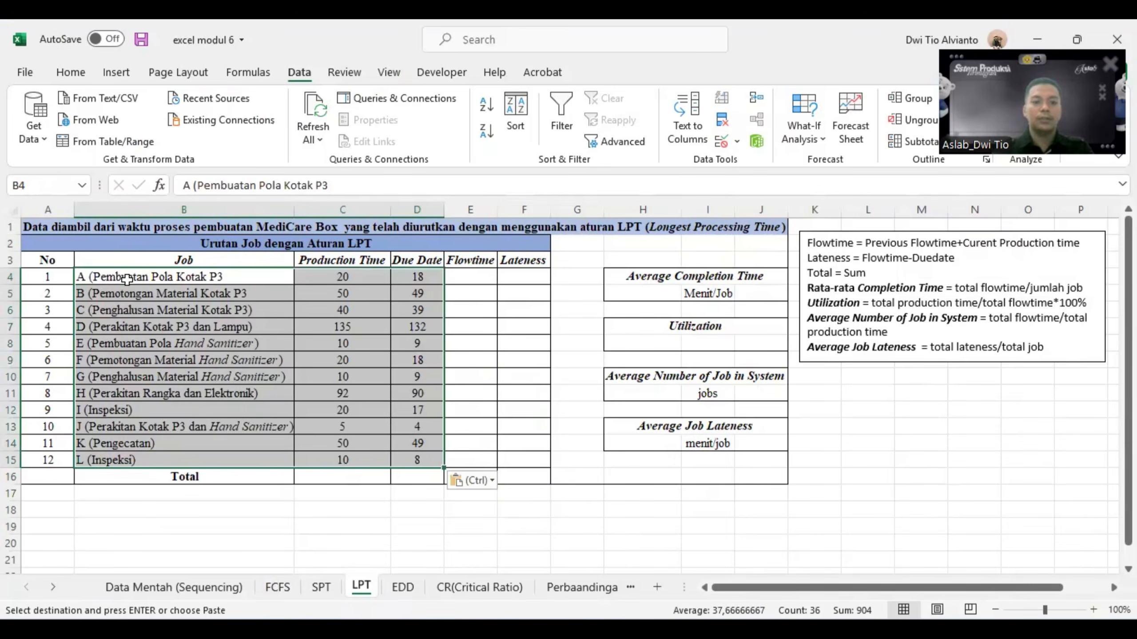
left_click(308, 524)
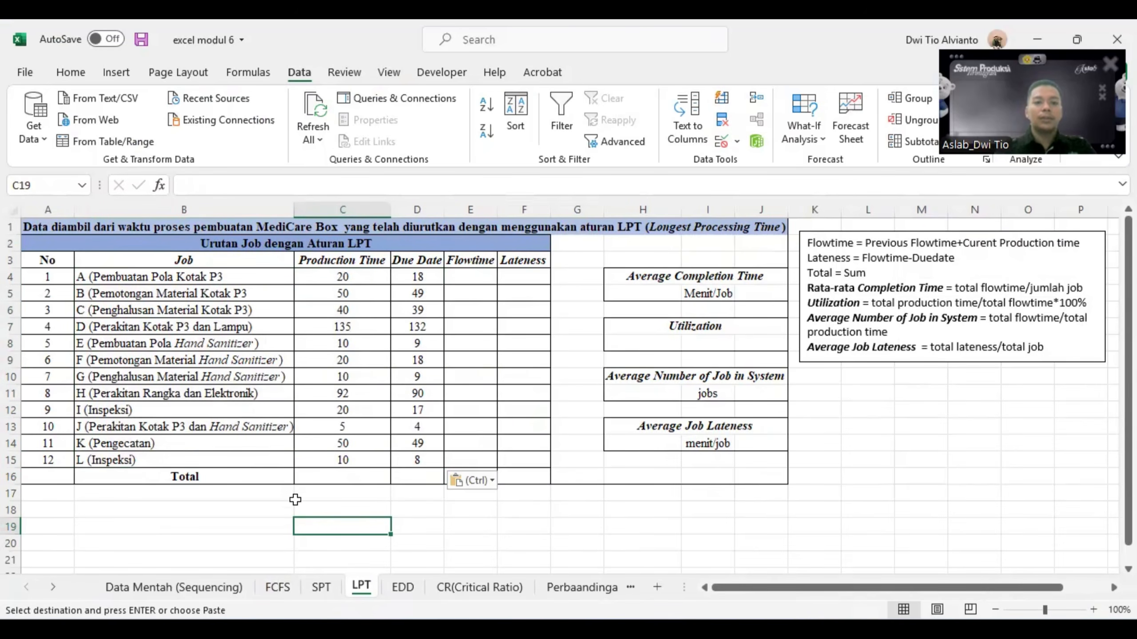
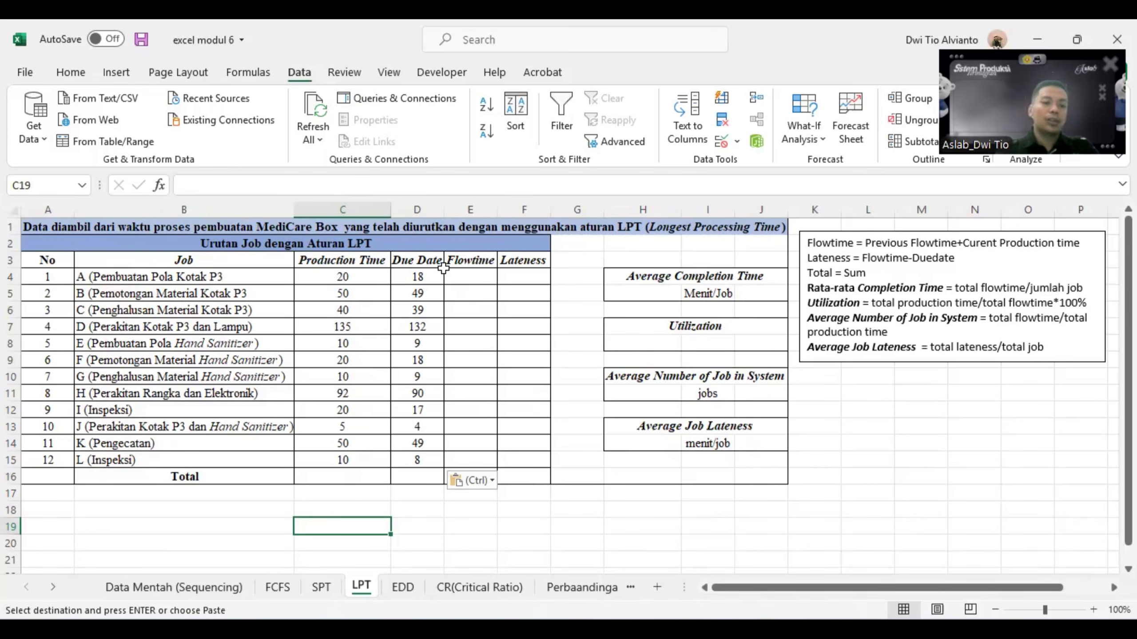
- Sort the LPT table B3:D15 by Production Time from Largest to Smallest, keeping the header row
left_click_drag(209, 260, 419, 466)
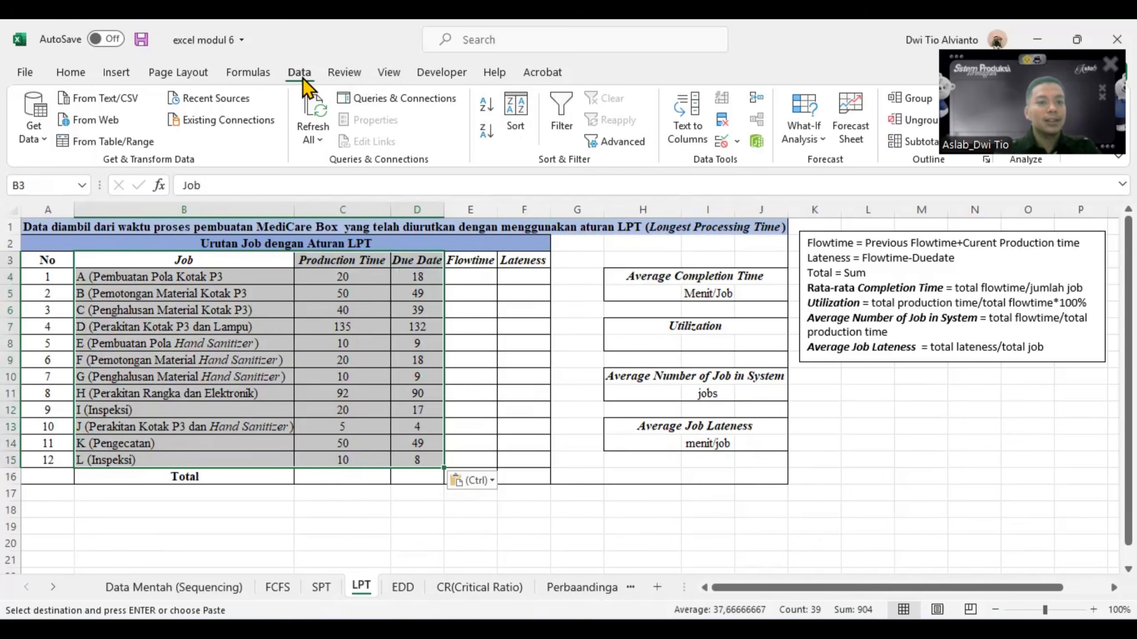
left_click(511, 114)
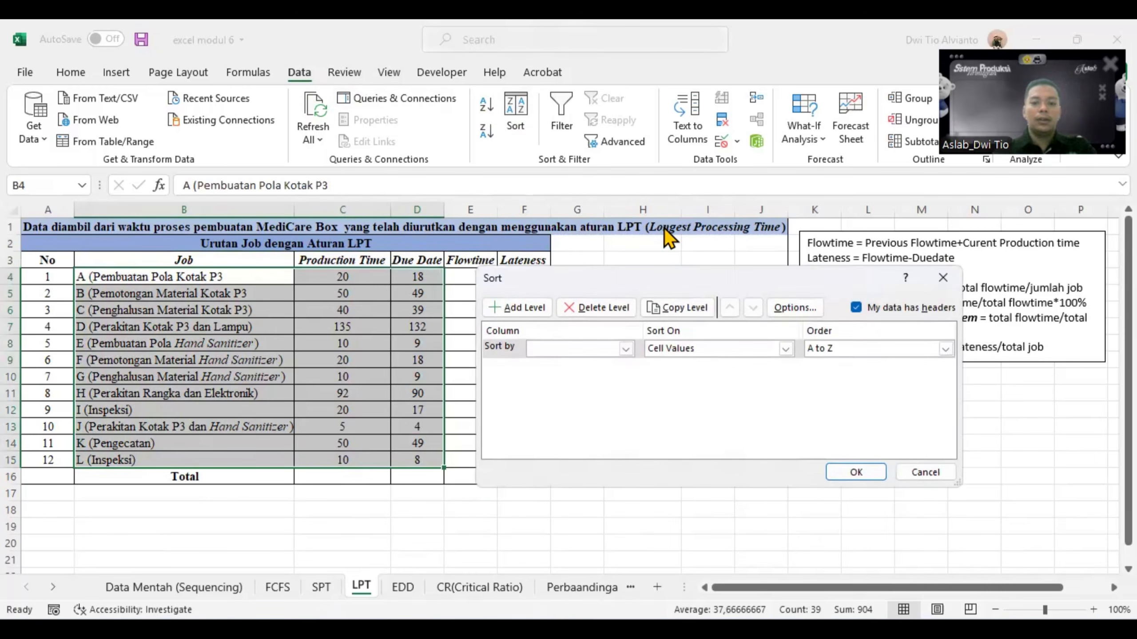
left_click(625, 349)
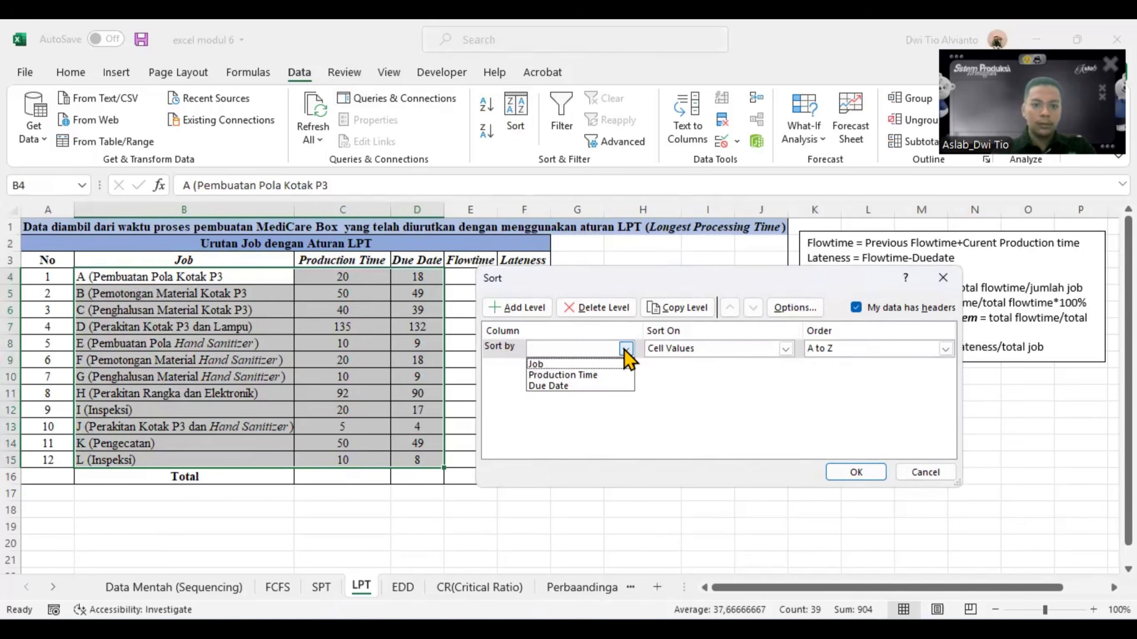
left_click(596, 377)
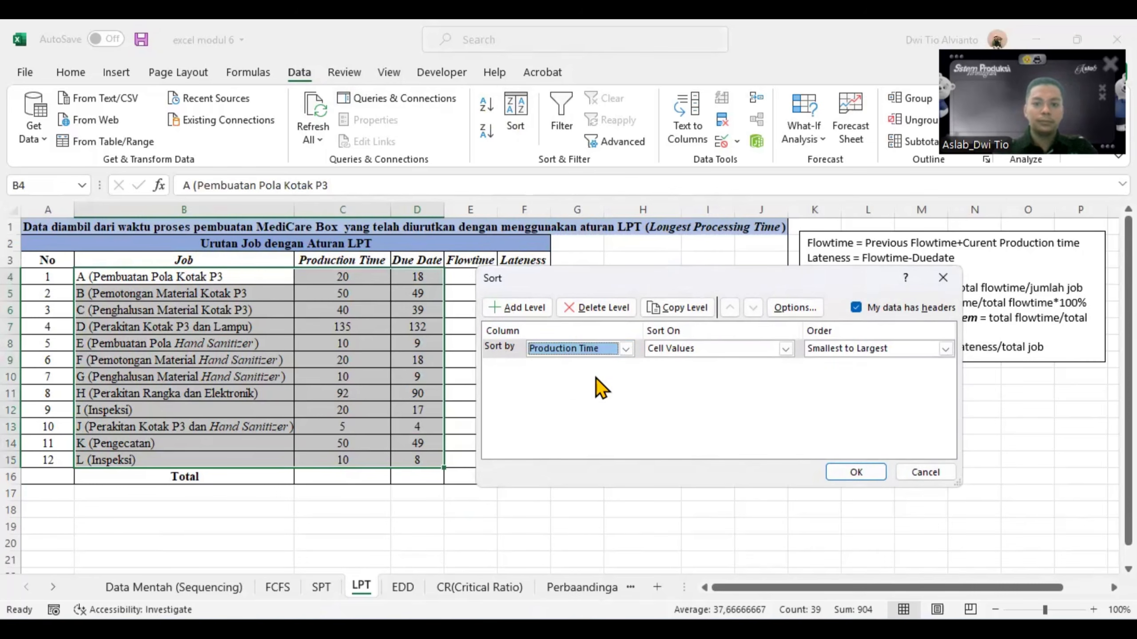
left_click(944, 349)
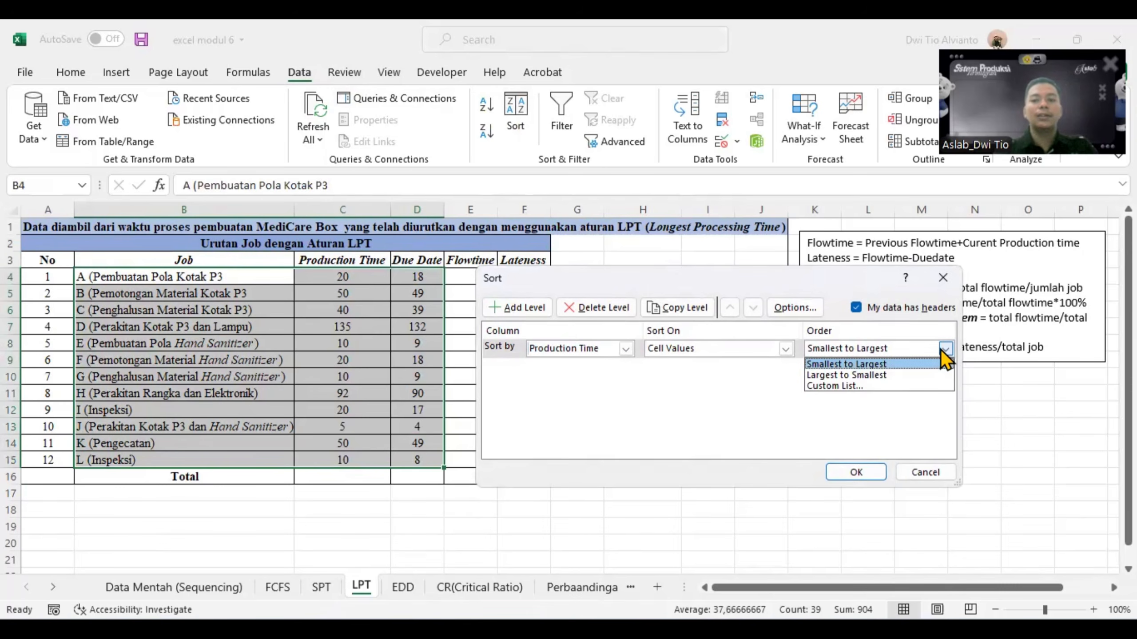
left_click(895, 374)
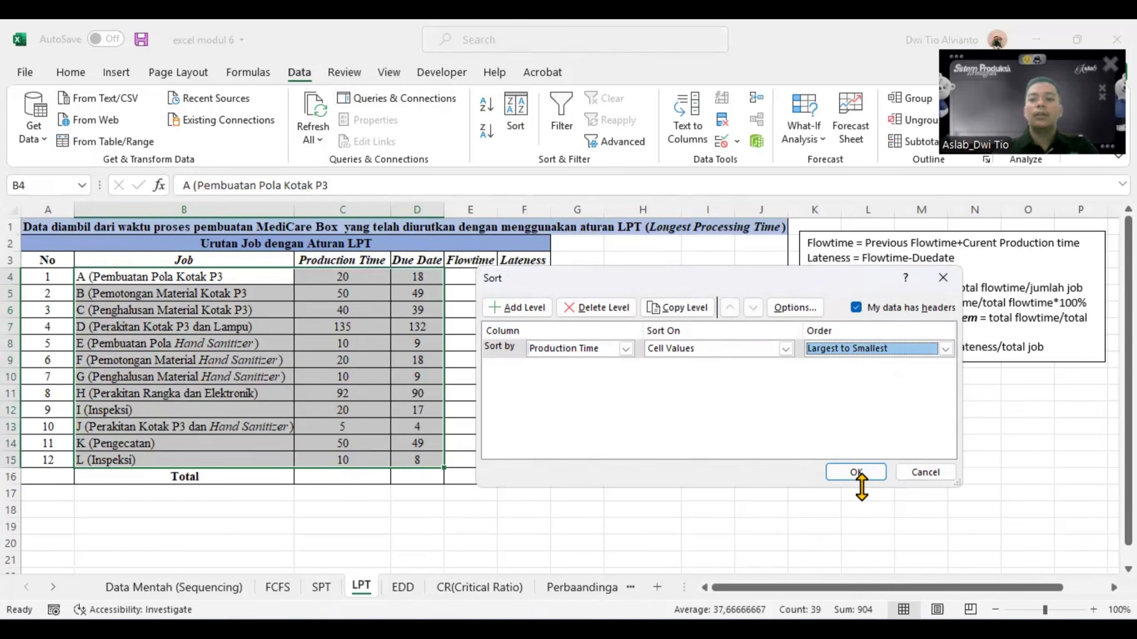
left_click(857, 473)
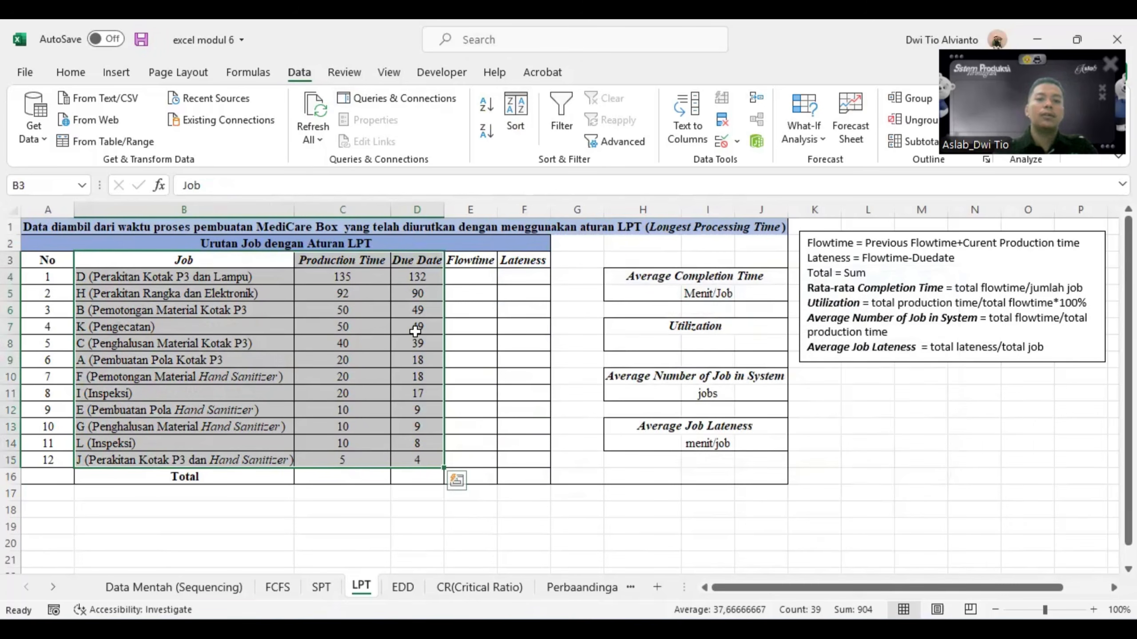
- Set the first job's flowtime in E4 equal to its production time in C4
left_click(461, 294)
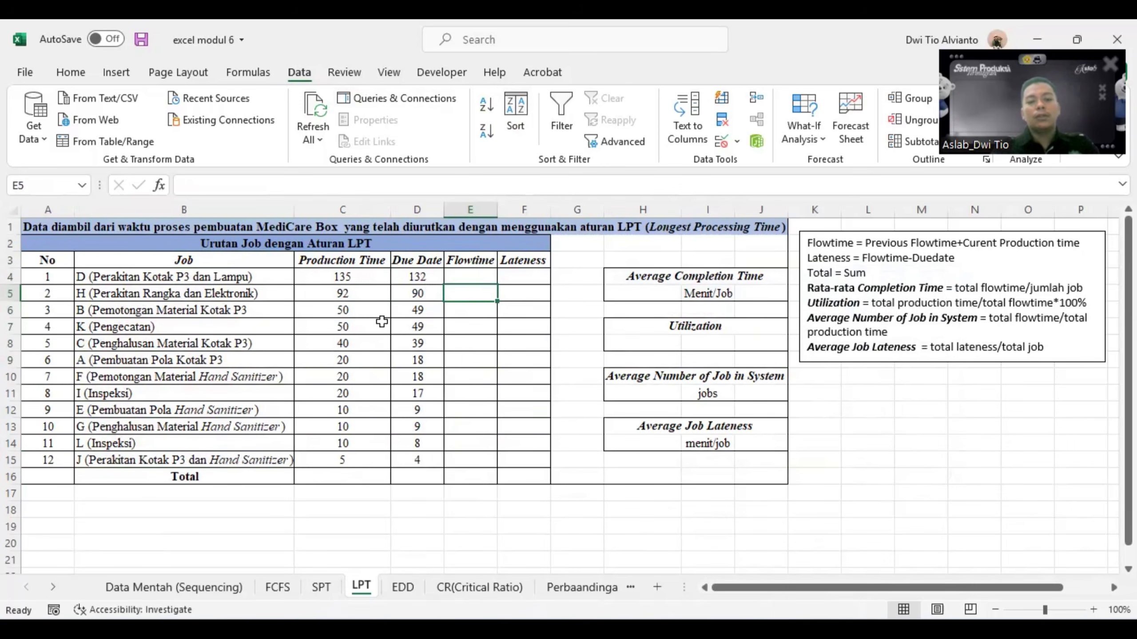
left_click(473, 273)
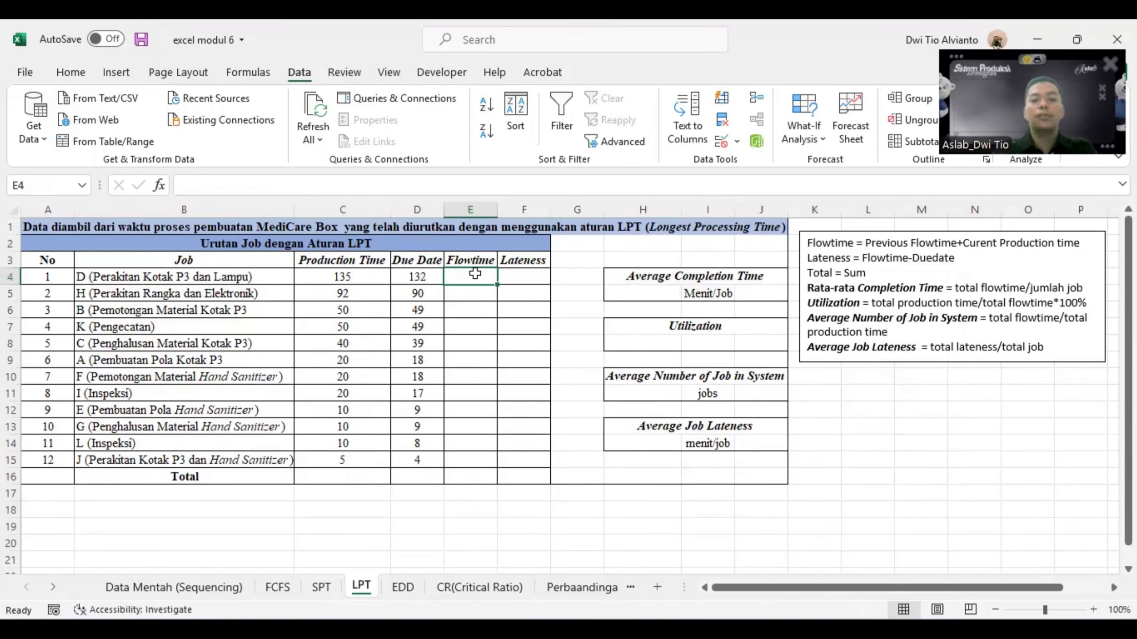
type("=")
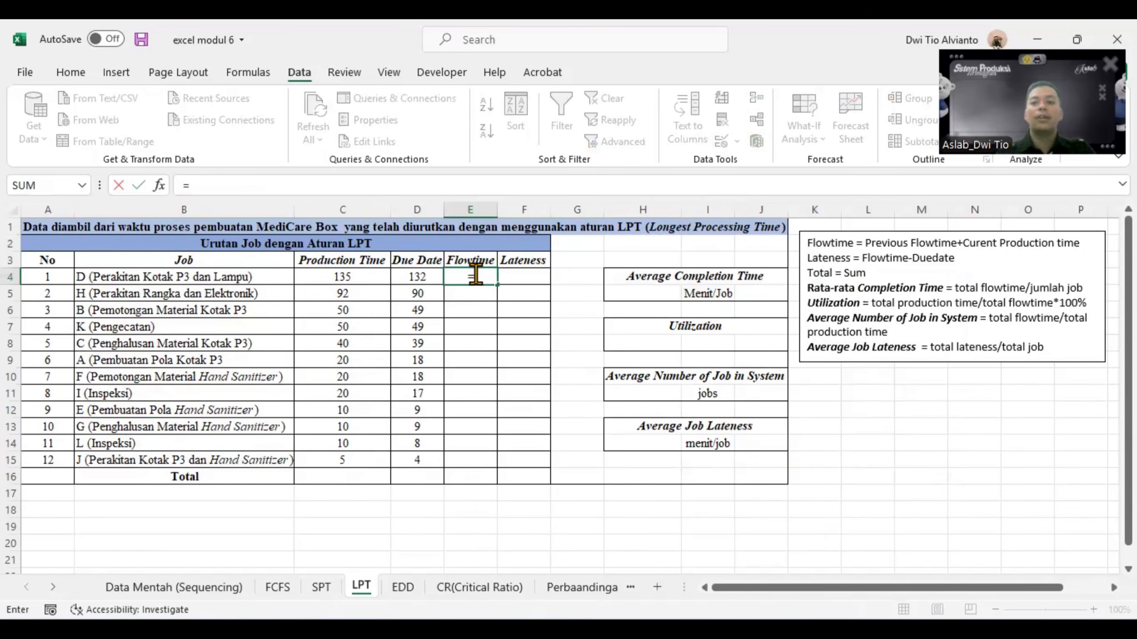
left_click(348, 278)
key("Return")
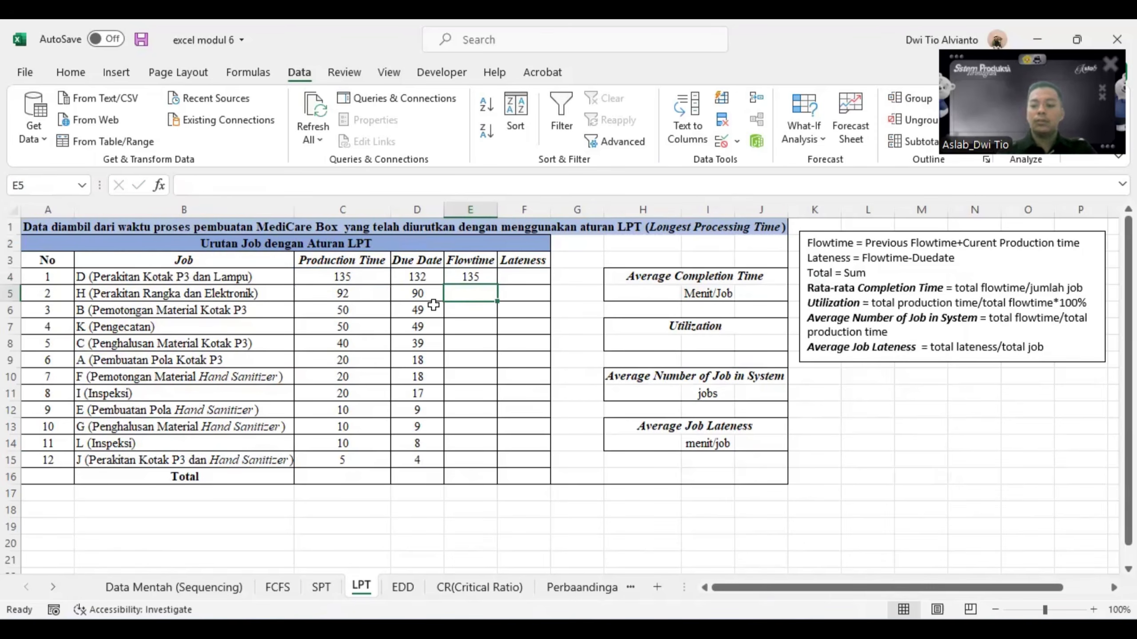
- Calculate the second job's flowtime in E5 as =E4+C5 and fill the formula down to E15
type("=")
left_click(477, 275)
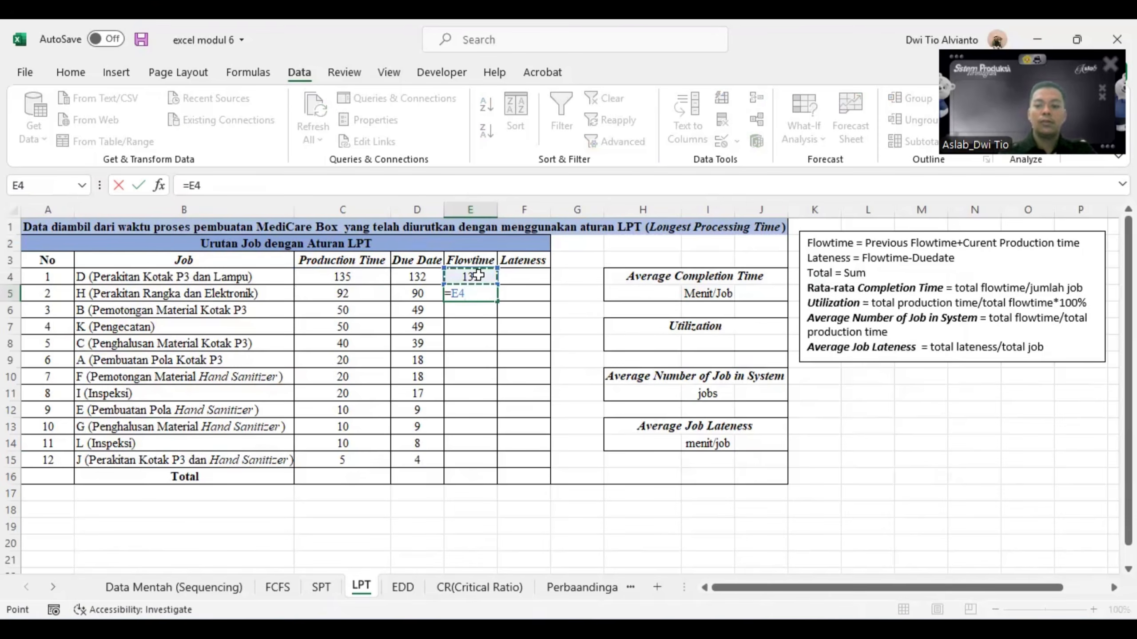
type("+")
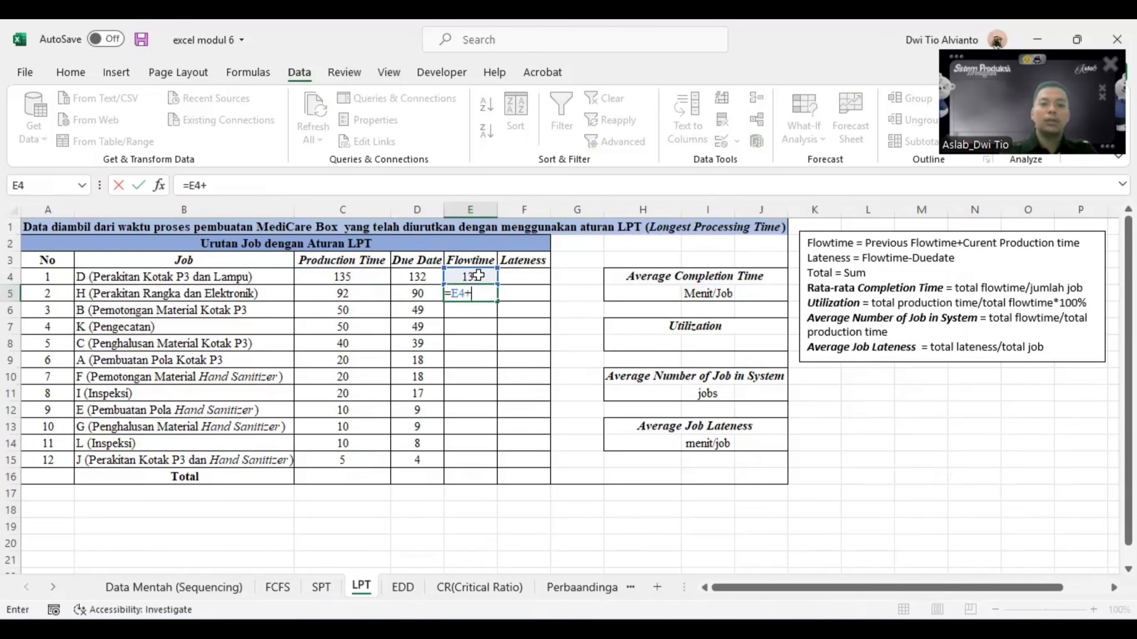
left_click(358, 294)
key("Return")
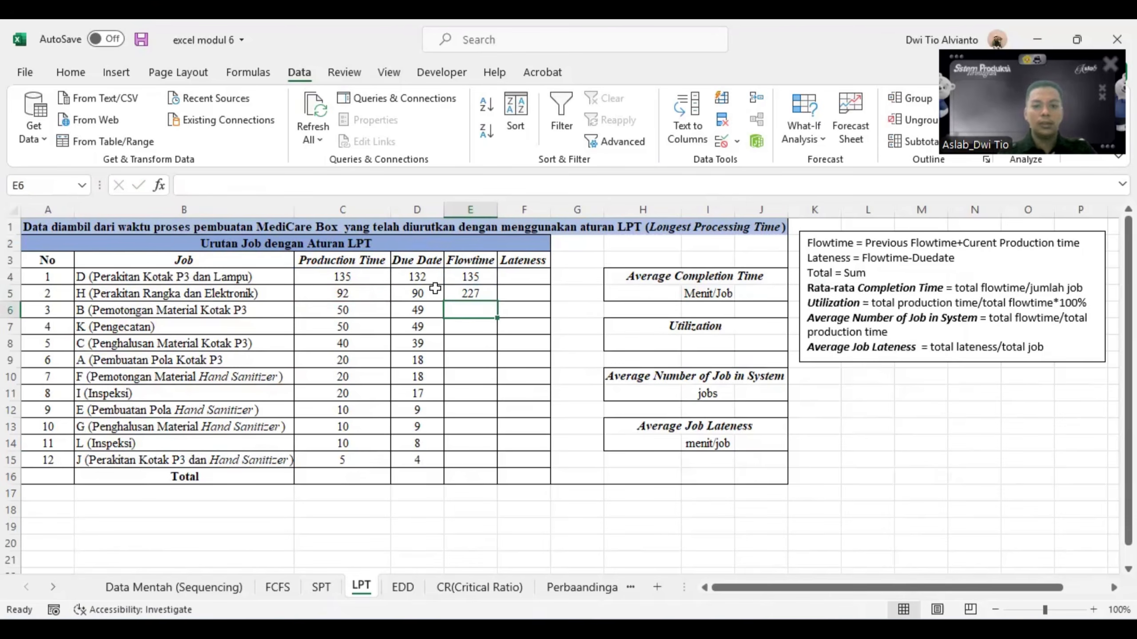
left_click(469, 289)
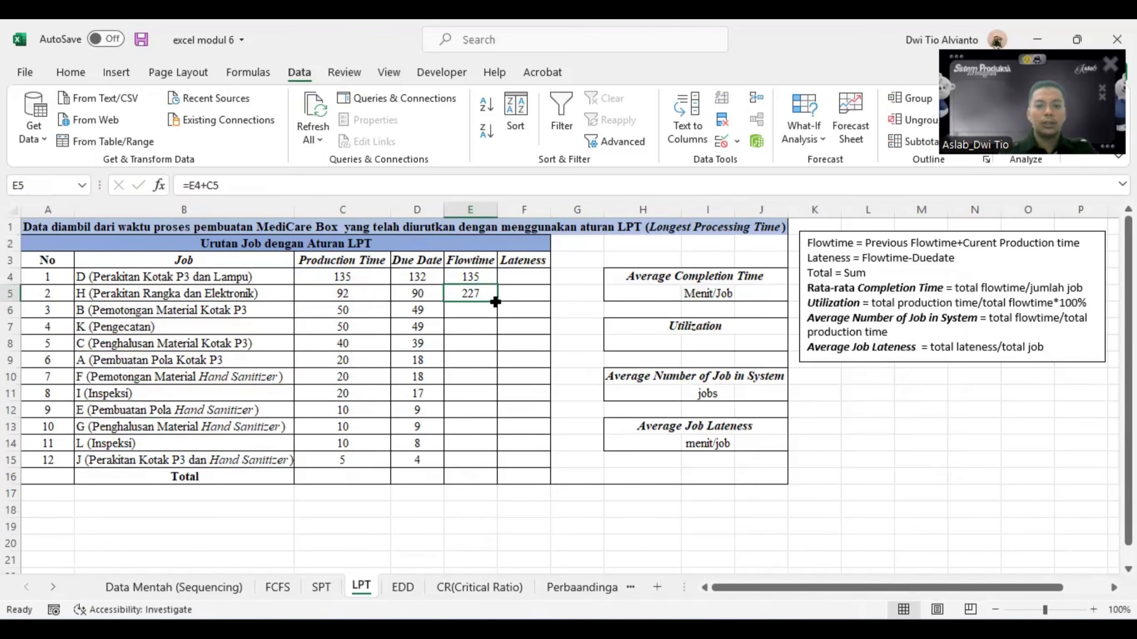
left_click_drag(497, 300, 496, 467)
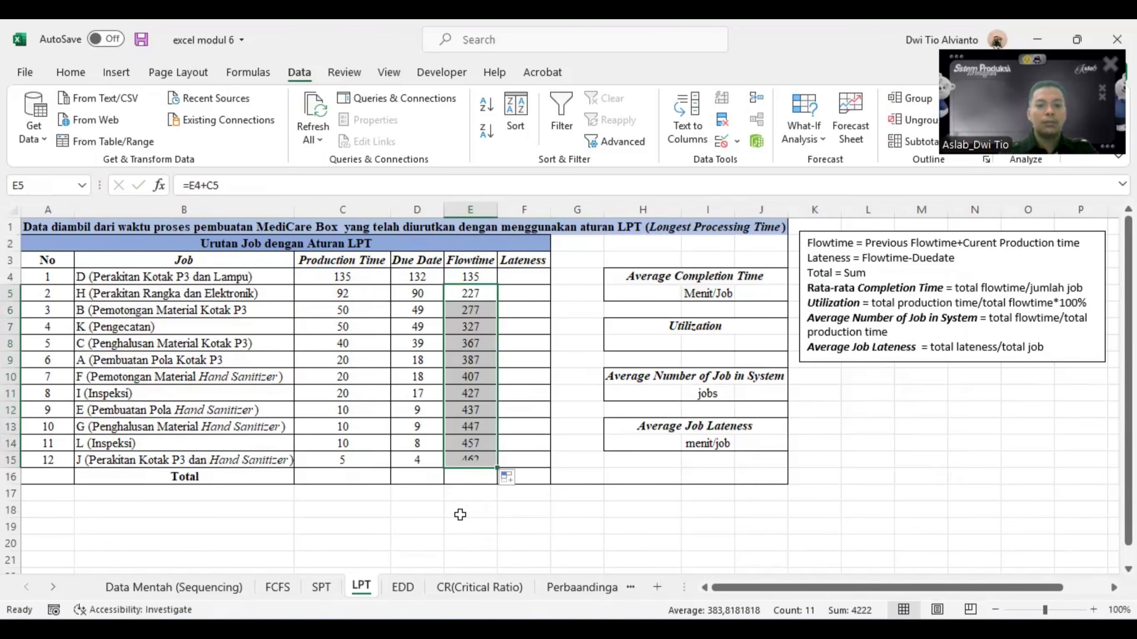
left_click(460, 510)
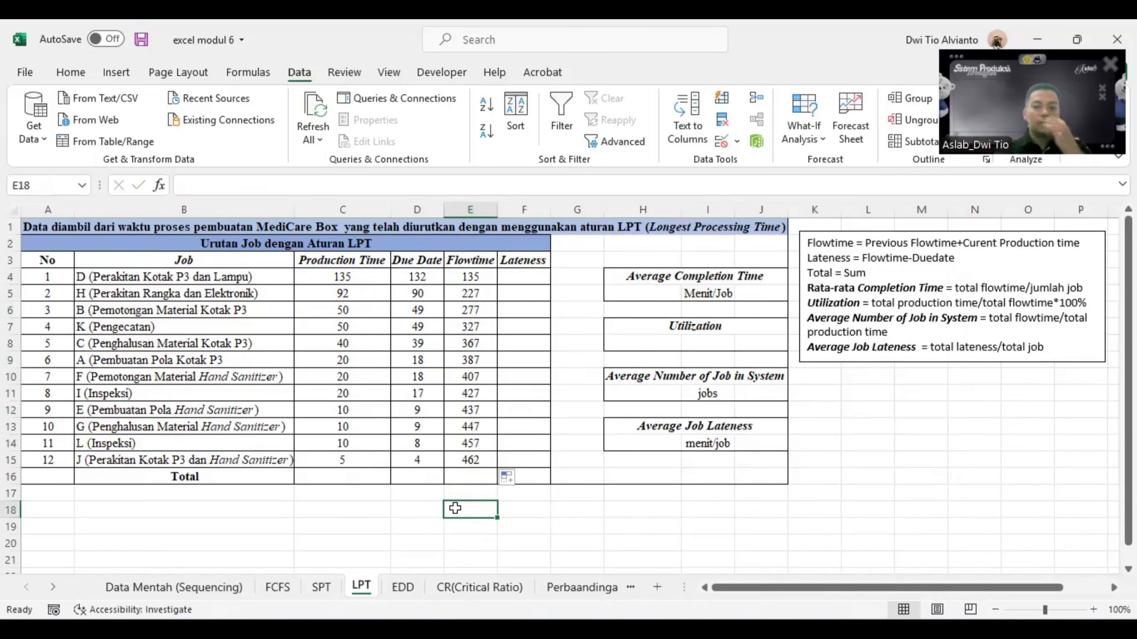
- Calculate lateness in F4 as flowtime minus due date, =E4-D4, and fill the formula down to F15
left_click(517, 277)
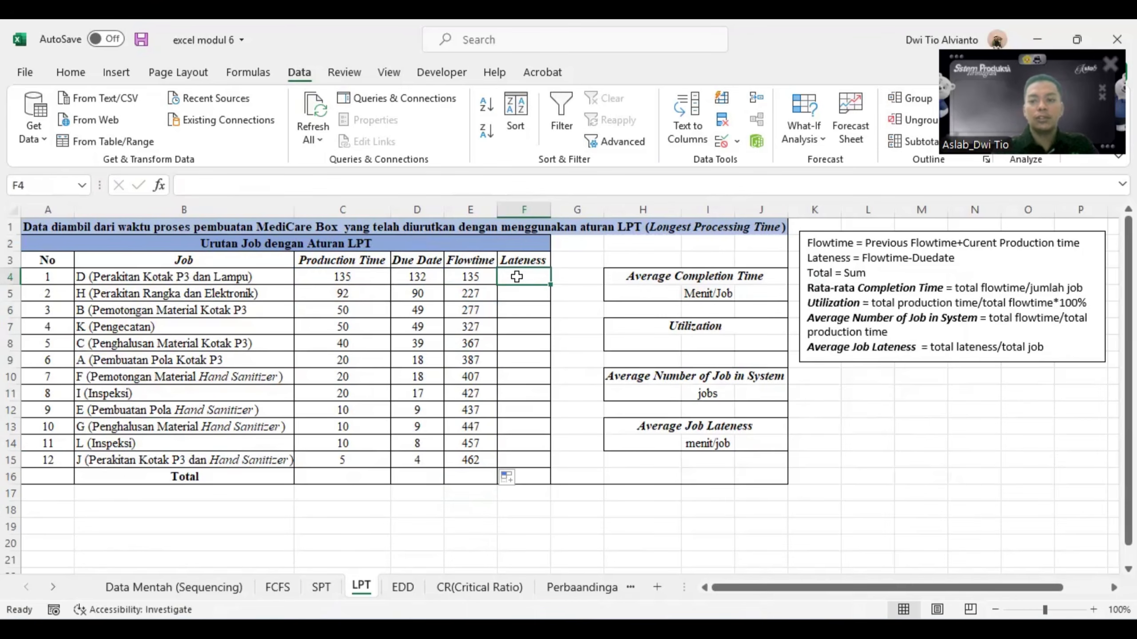
type("=")
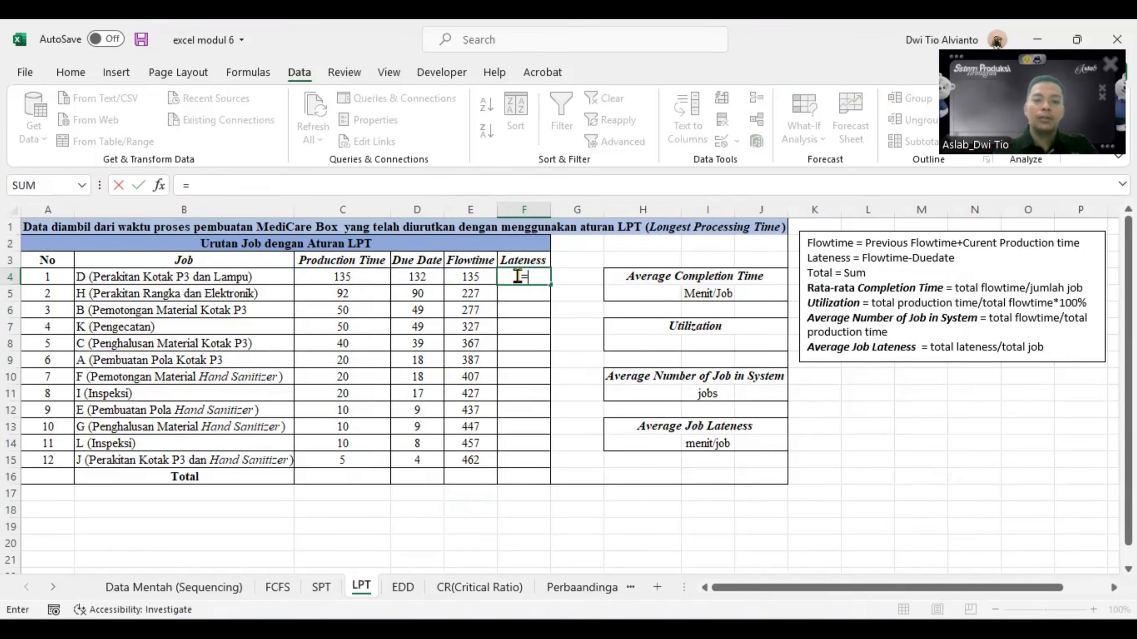
left_click(485, 272)
type("-")
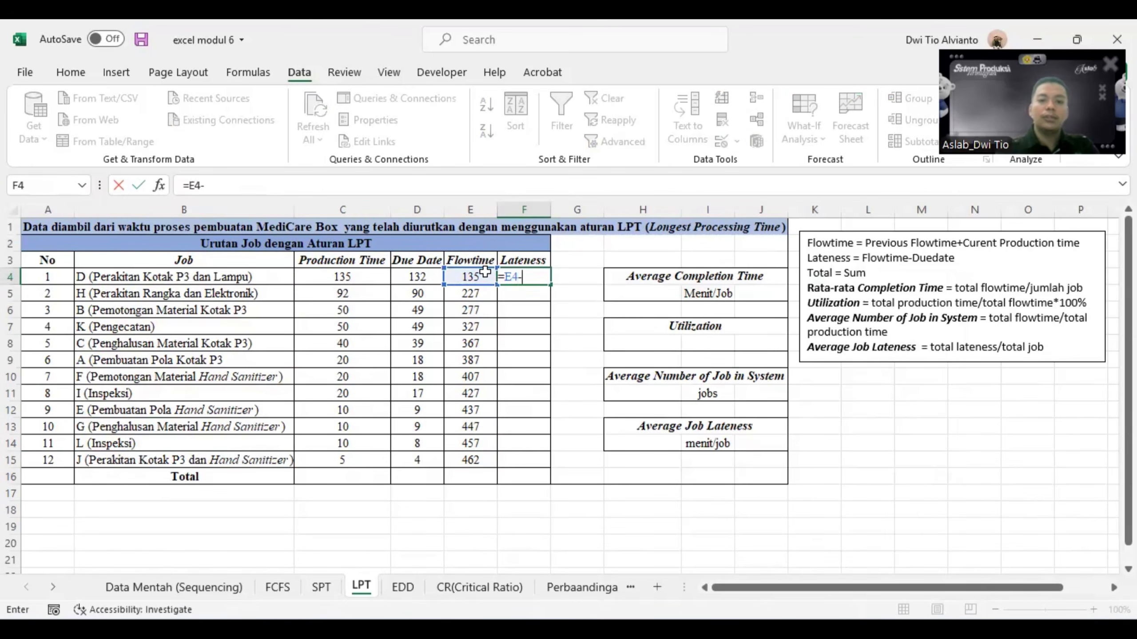
left_click(427, 272)
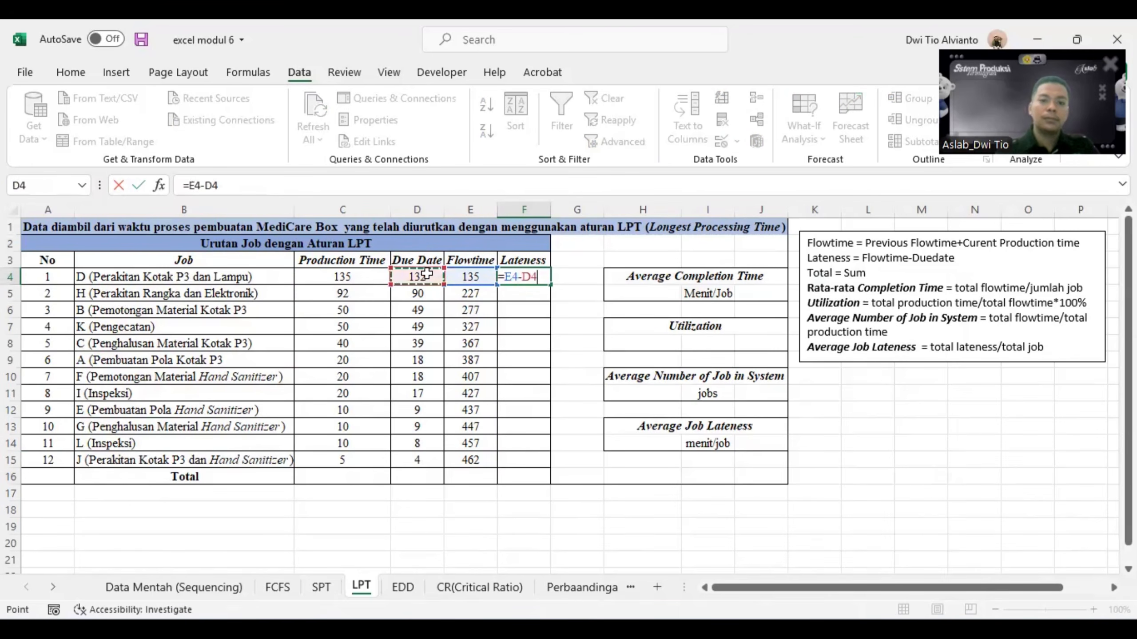
key("Return")
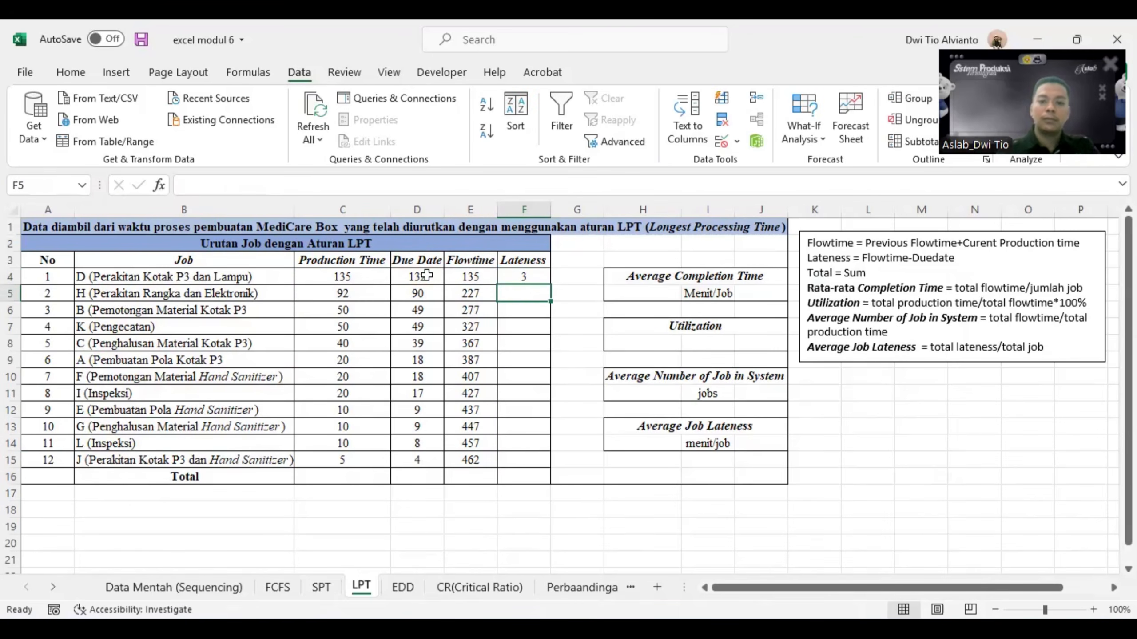
left_click(519, 276)
left_click_drag(550, 287, 538, 462)
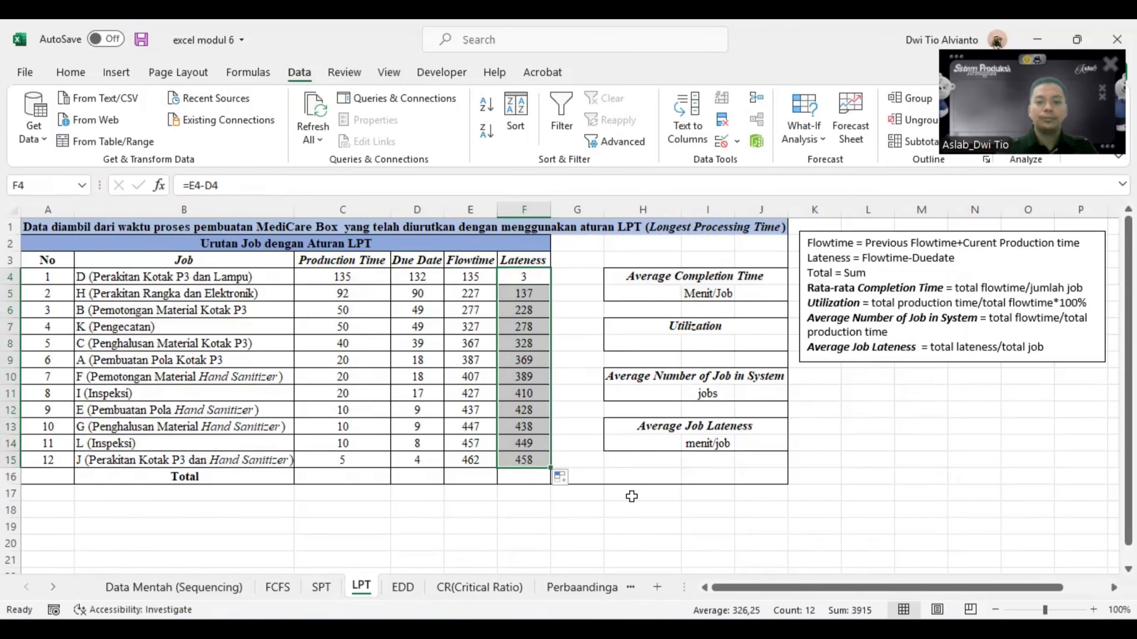
left_click(455, 514)
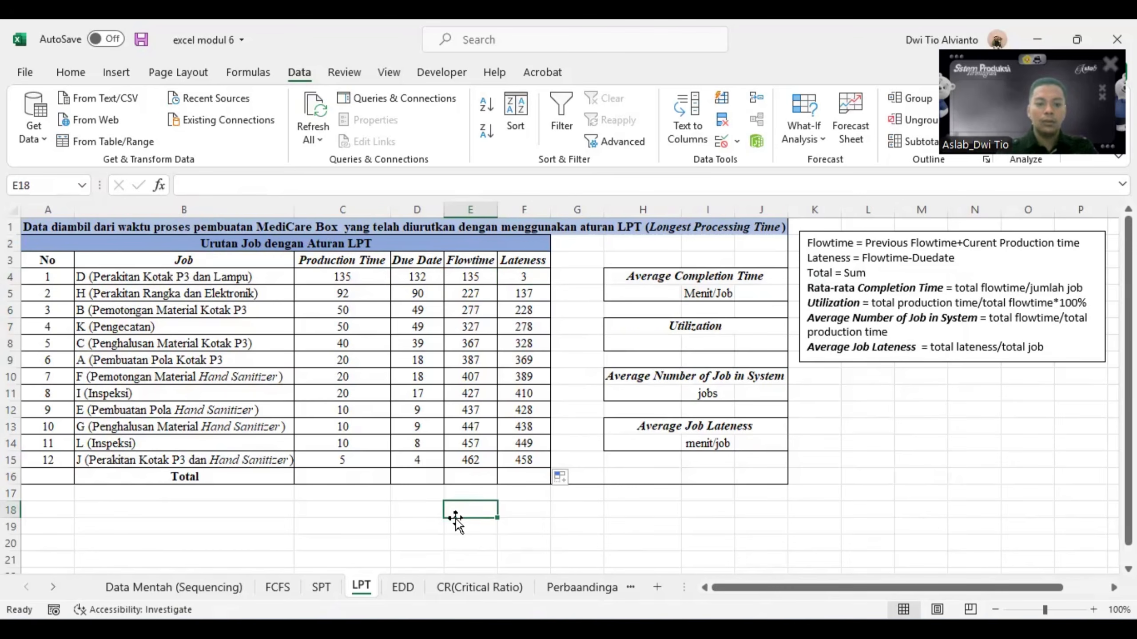
- Total the production time in C16 with =SUM(C4:C15) and fill the formula across to F16
left_click(371, 477)
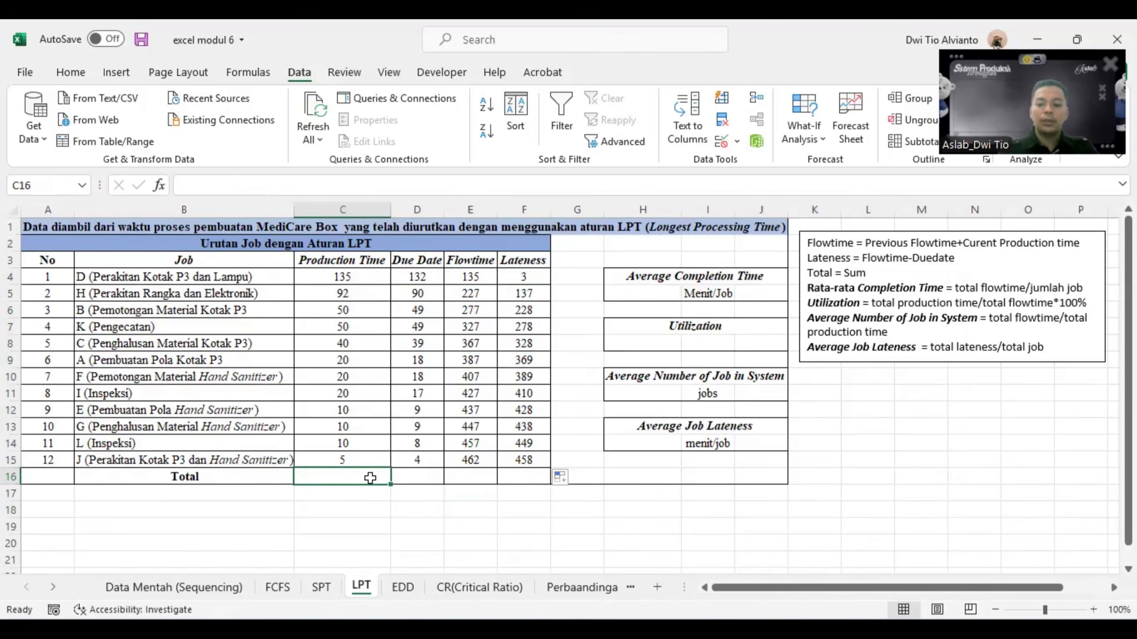
type("=sum")
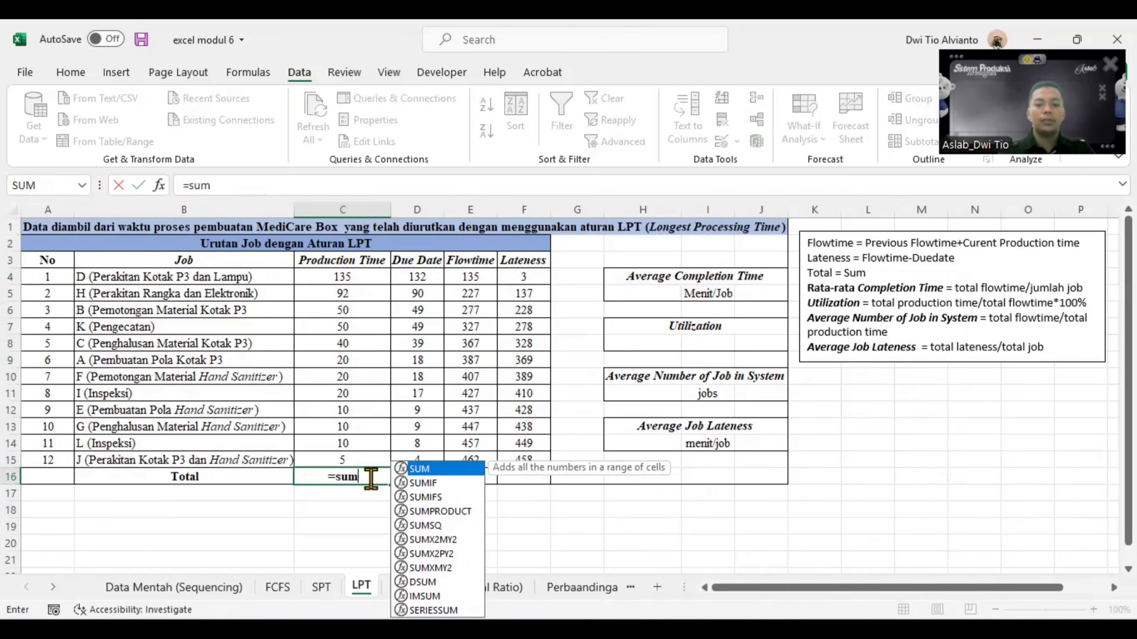
double_click(423, 468)
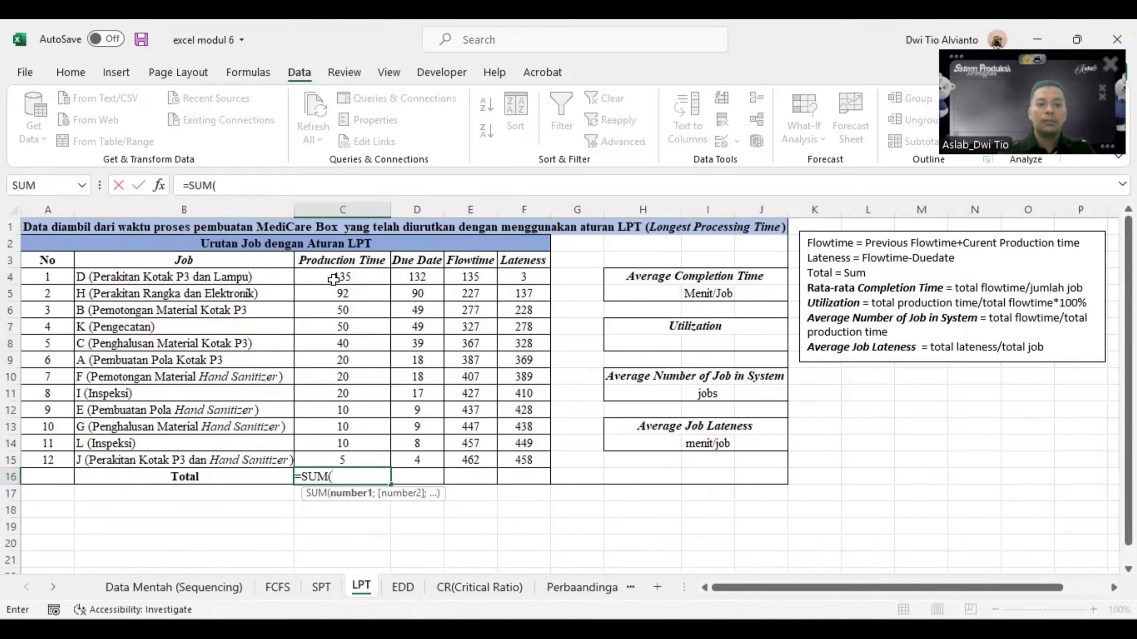
left_click_drag(333, 278, 329, 459)
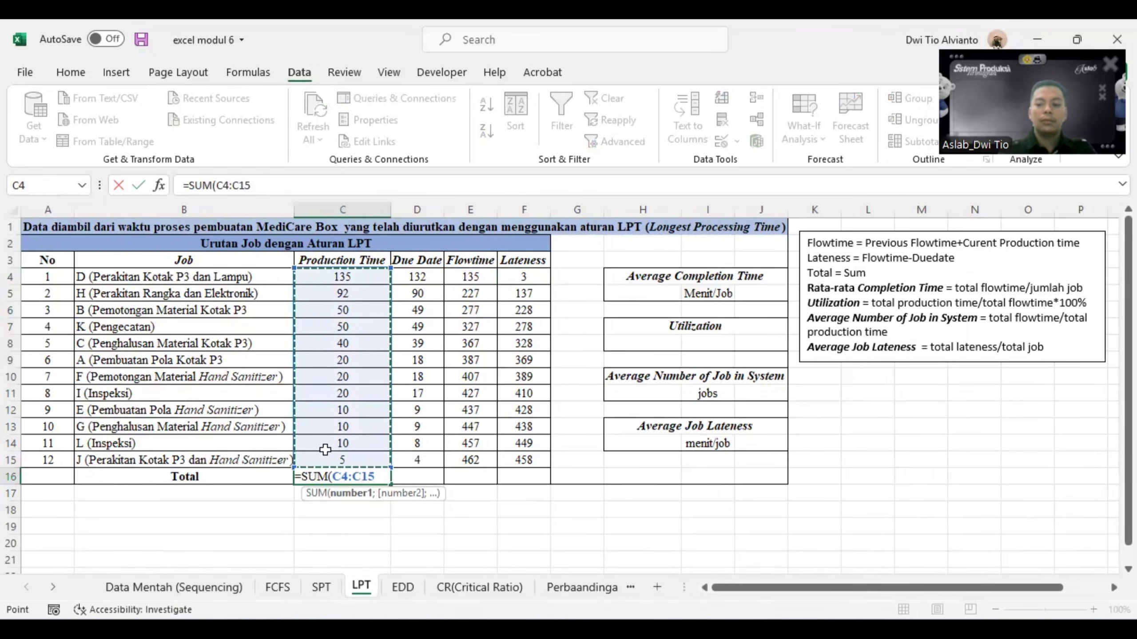
key("Return")
left_click(351, 474)
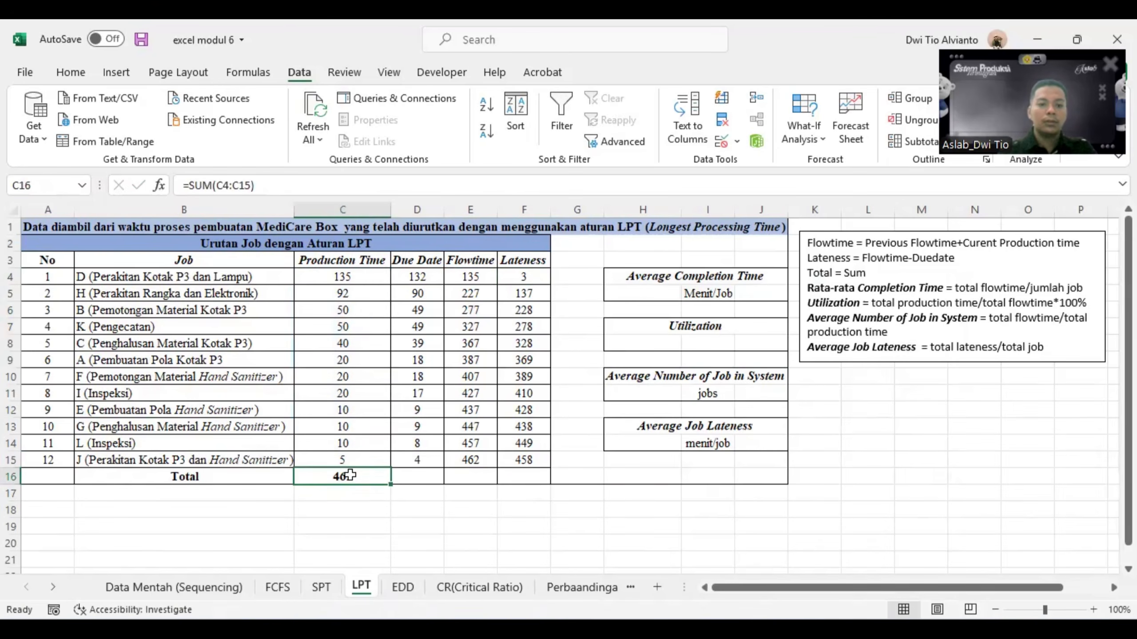
left_click_drag(389, 483, 527, 489)
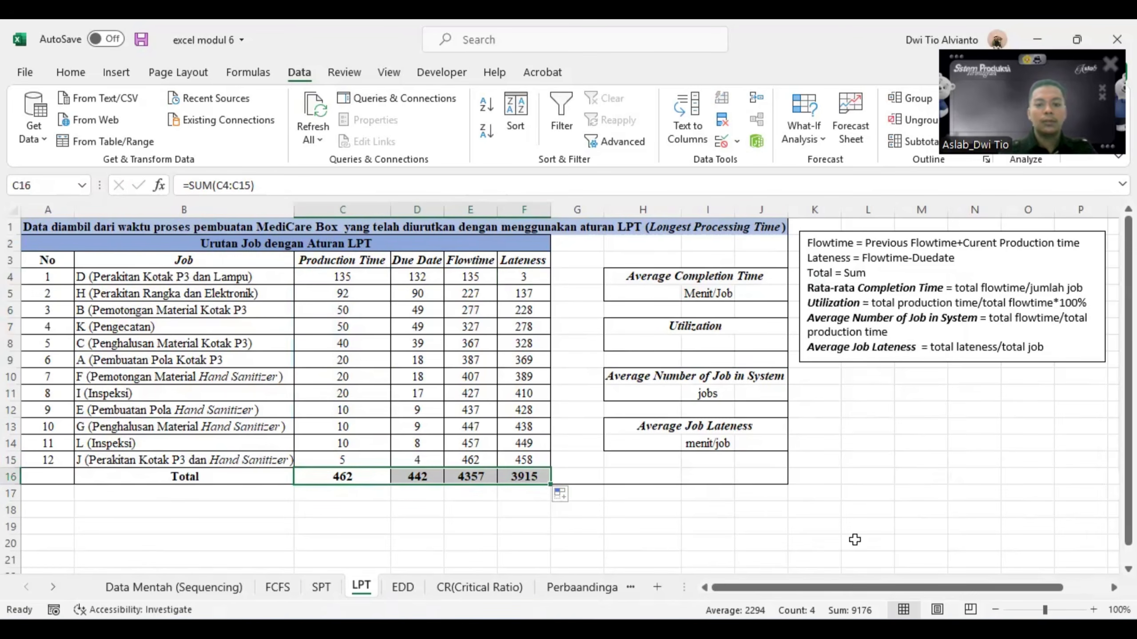
left_click(659, 515)
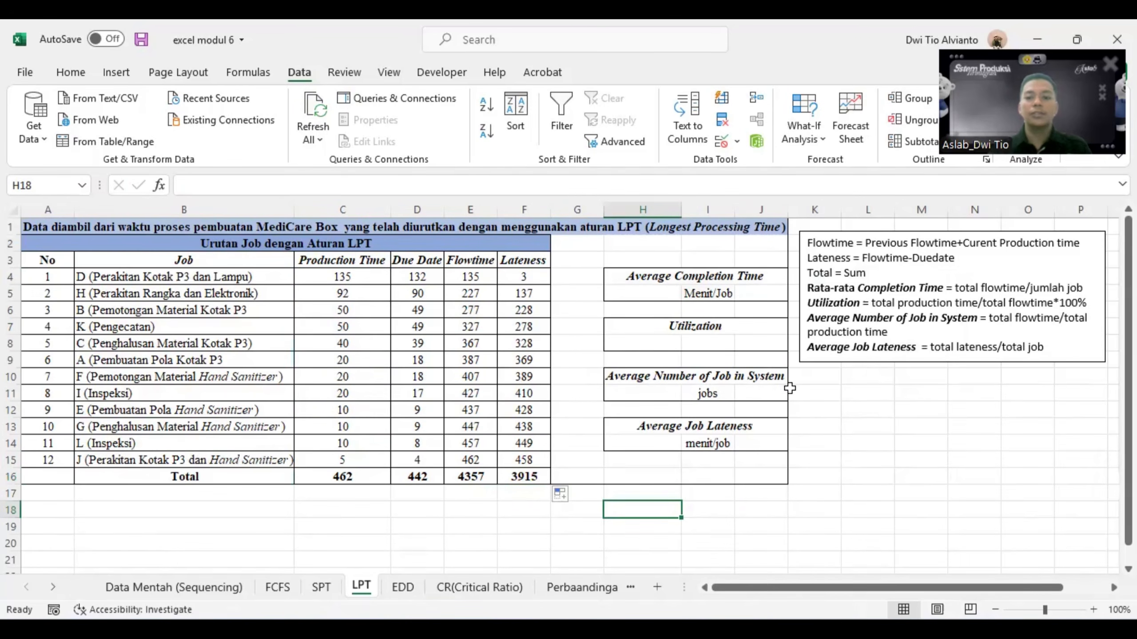
- Calculate the average completion time in H5 as total flowtime divided by the number of jobs, =E16/A15
left_click(670, 297)
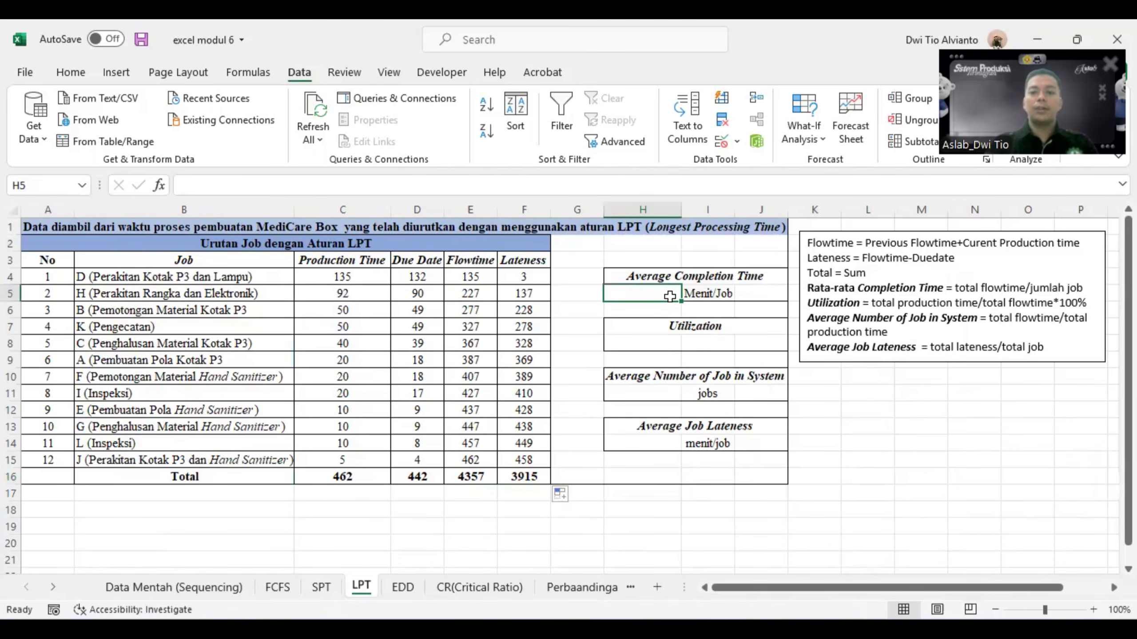
type("=")
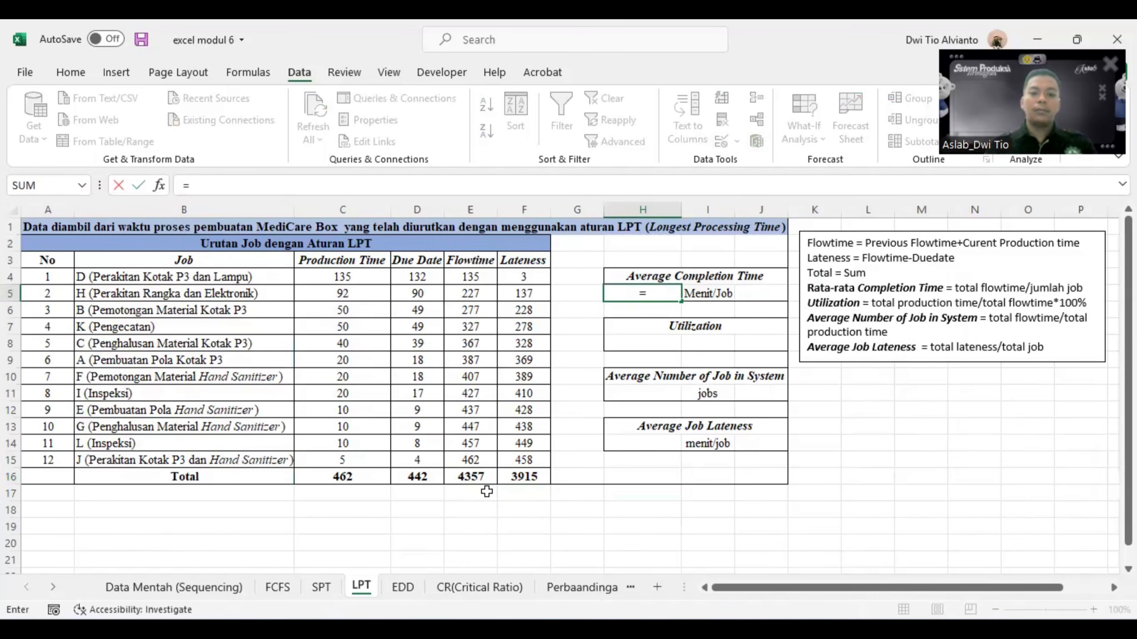
left_click(475, 478)
type("/")
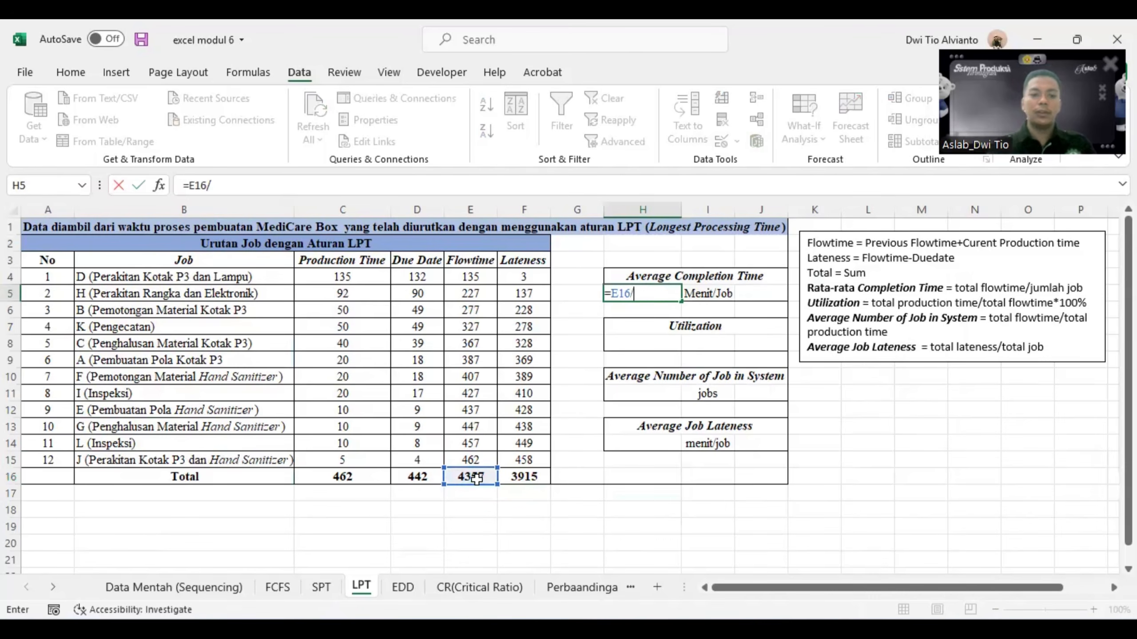
left_click(65, 457)
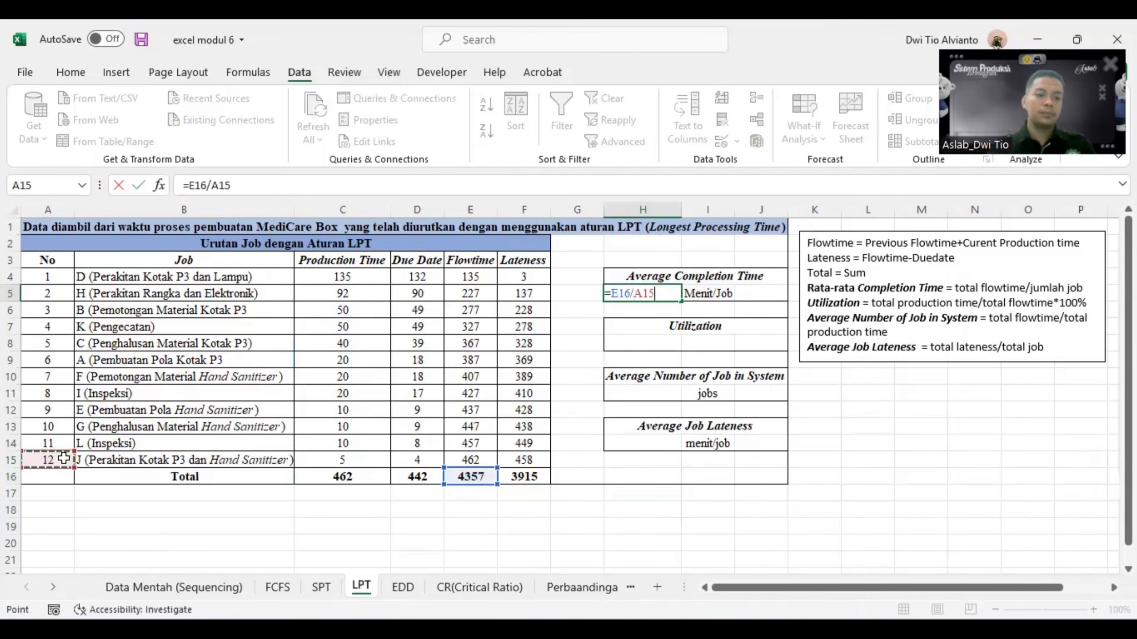
key("Return")
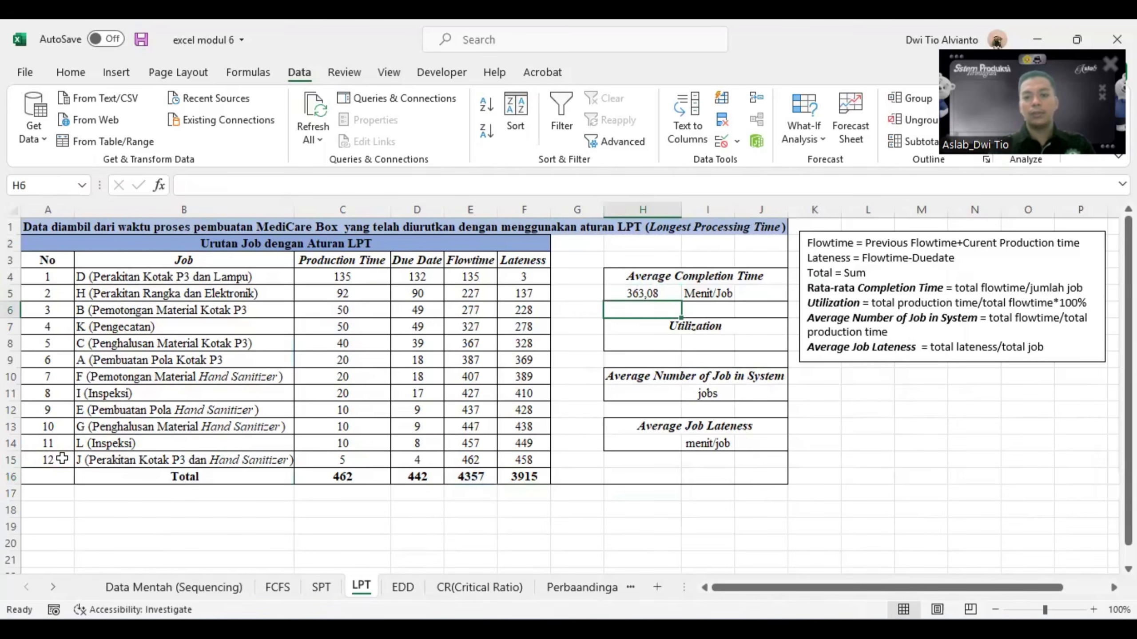
- Calculate utilization in H8 as total production time over total flowtime, =C16/E16*100%
left_click(630, 345)
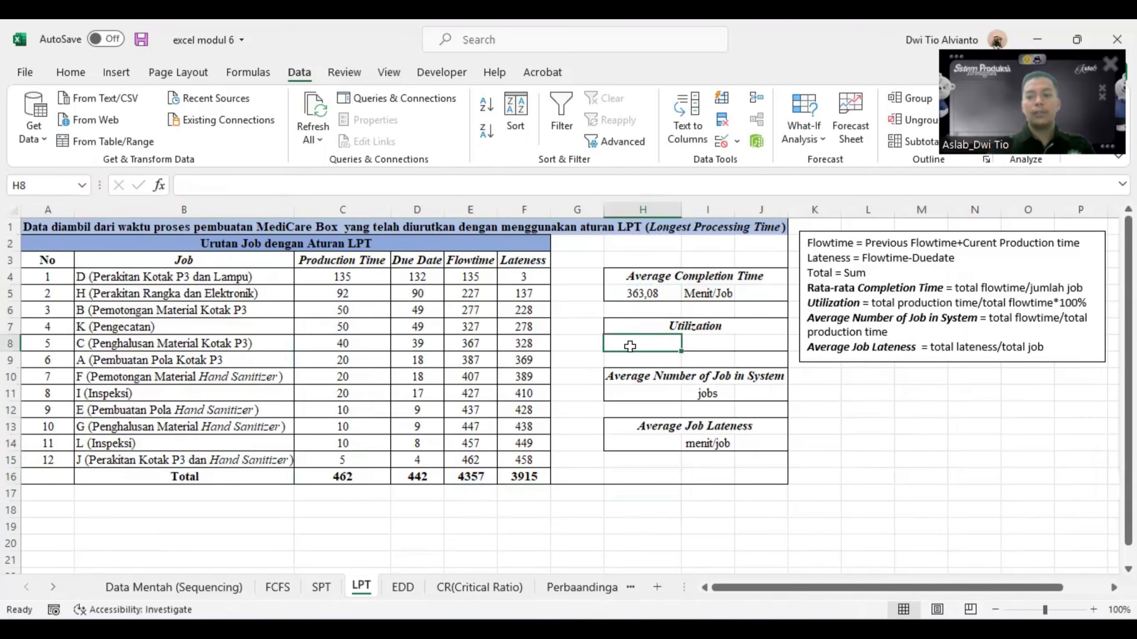
type("=")
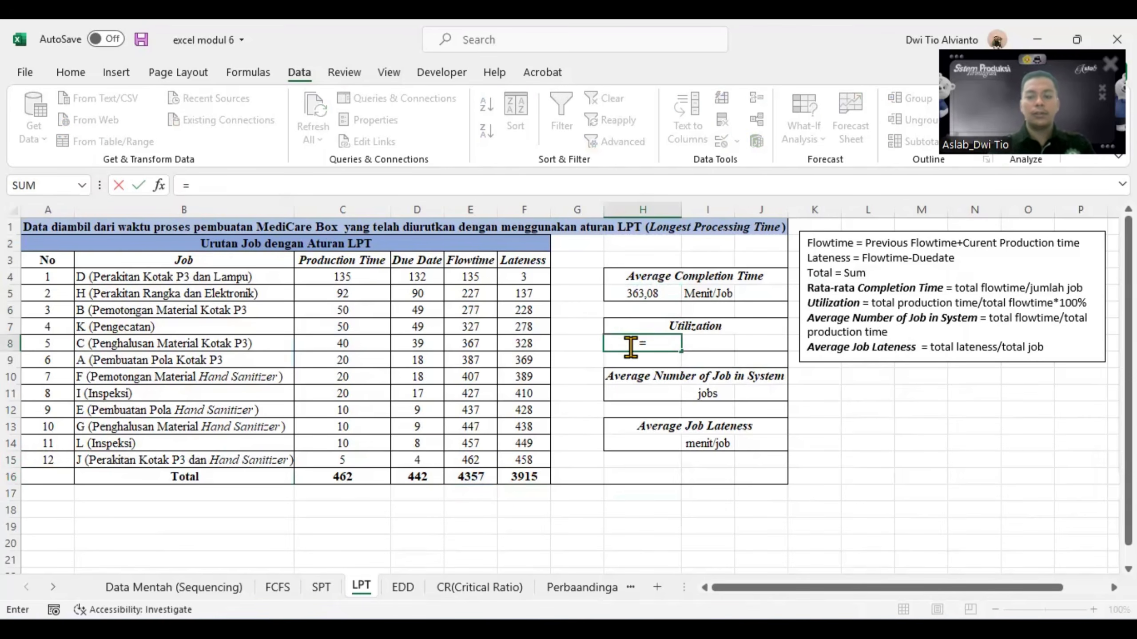
left_click(329, 476)
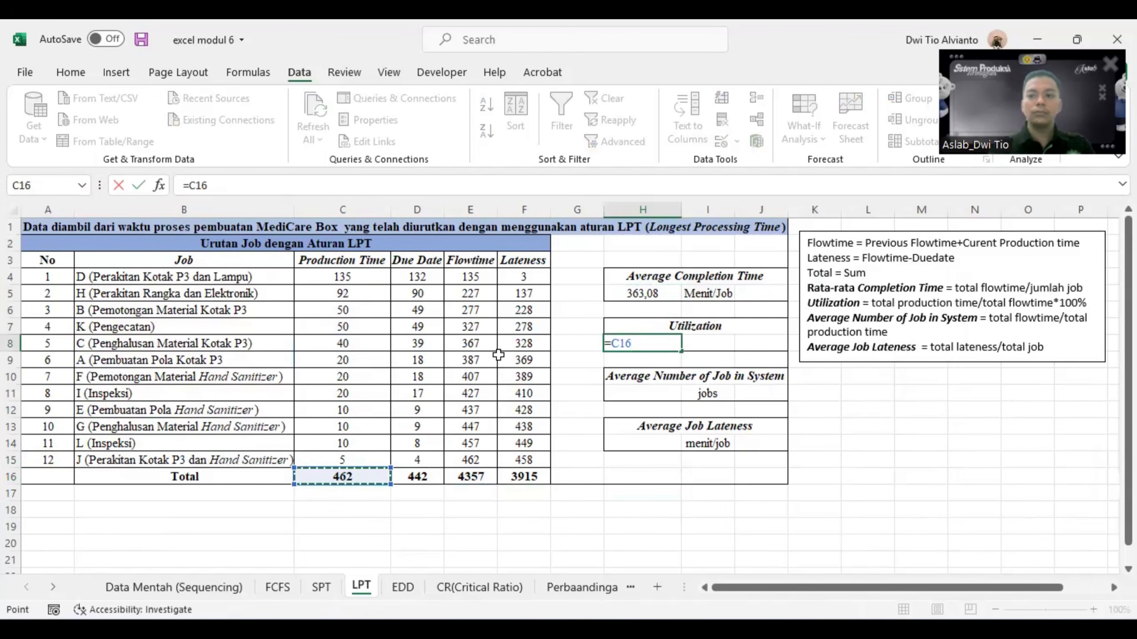
type("/")
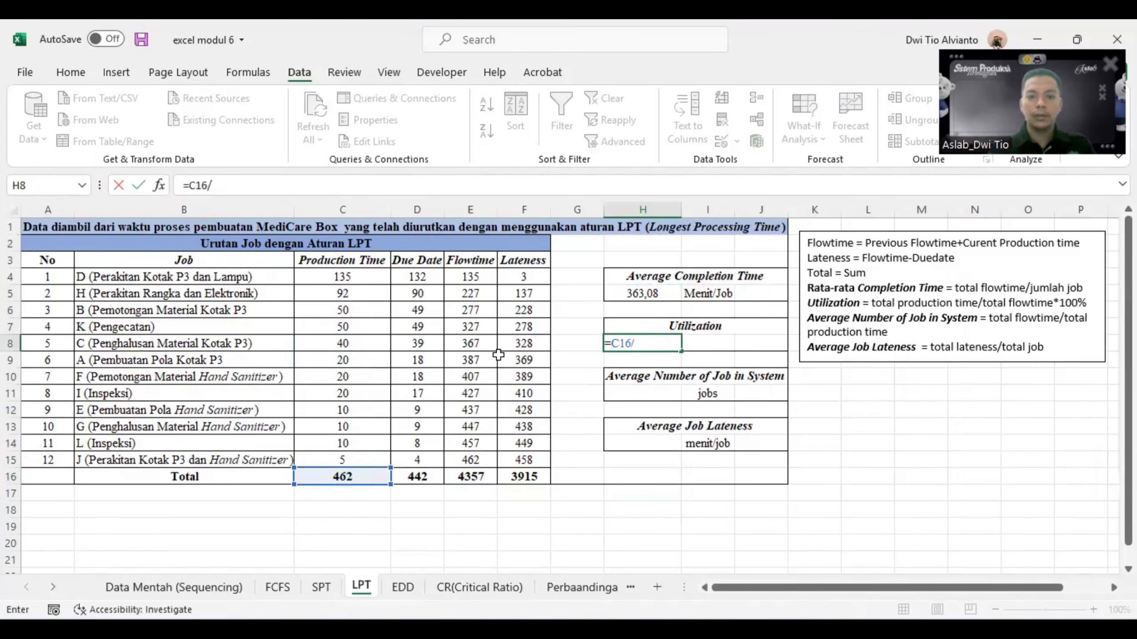
left_click(471, 478)
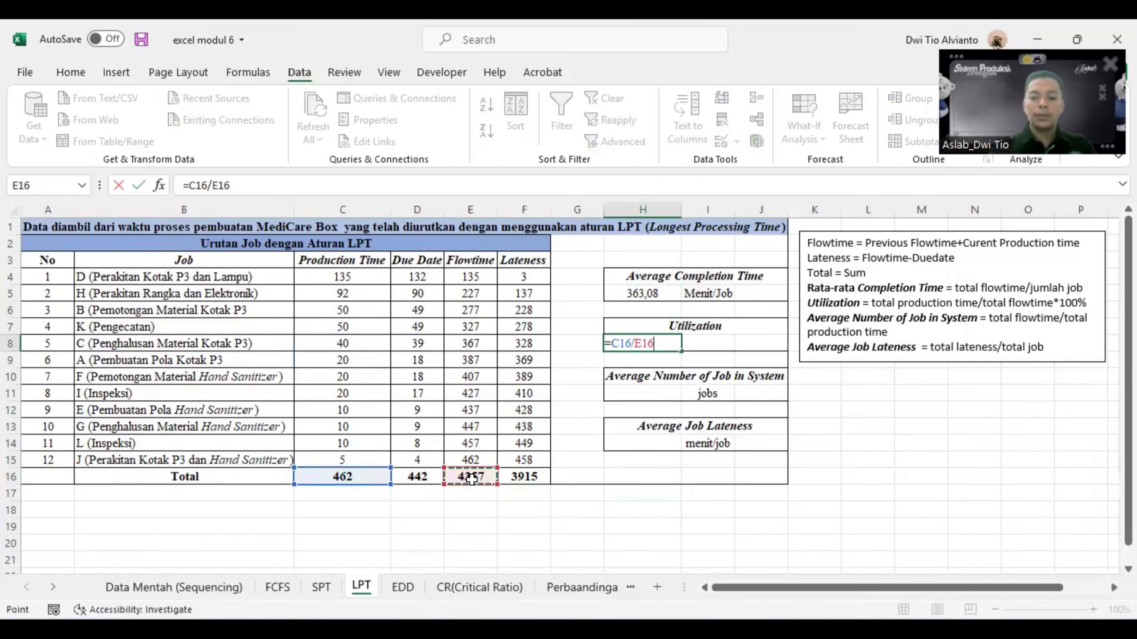
type("*")
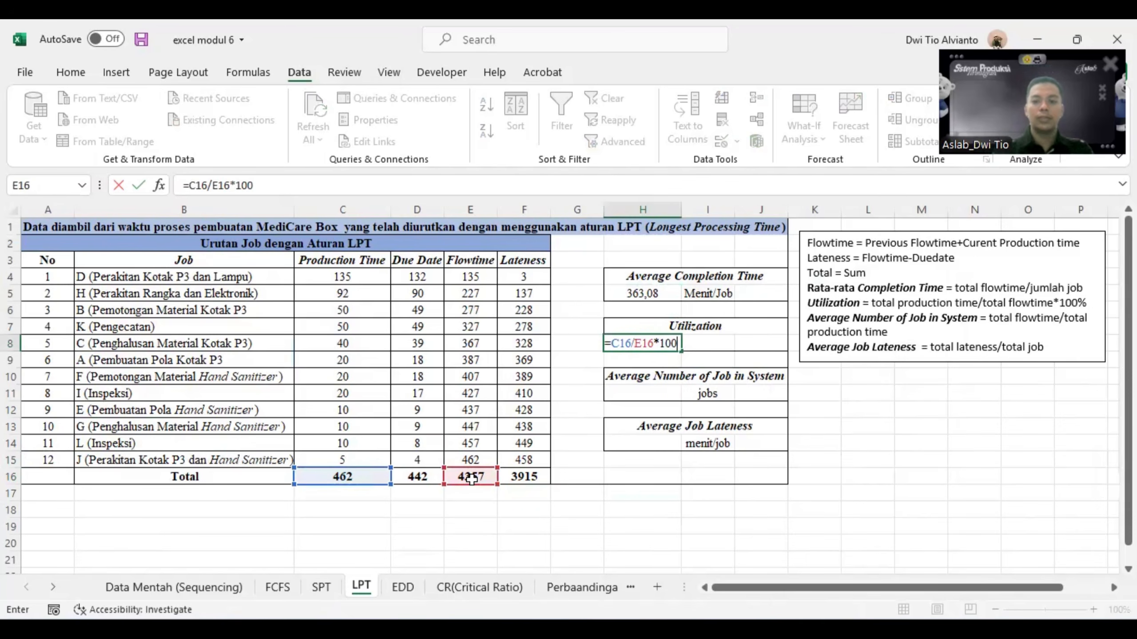
key("Return")
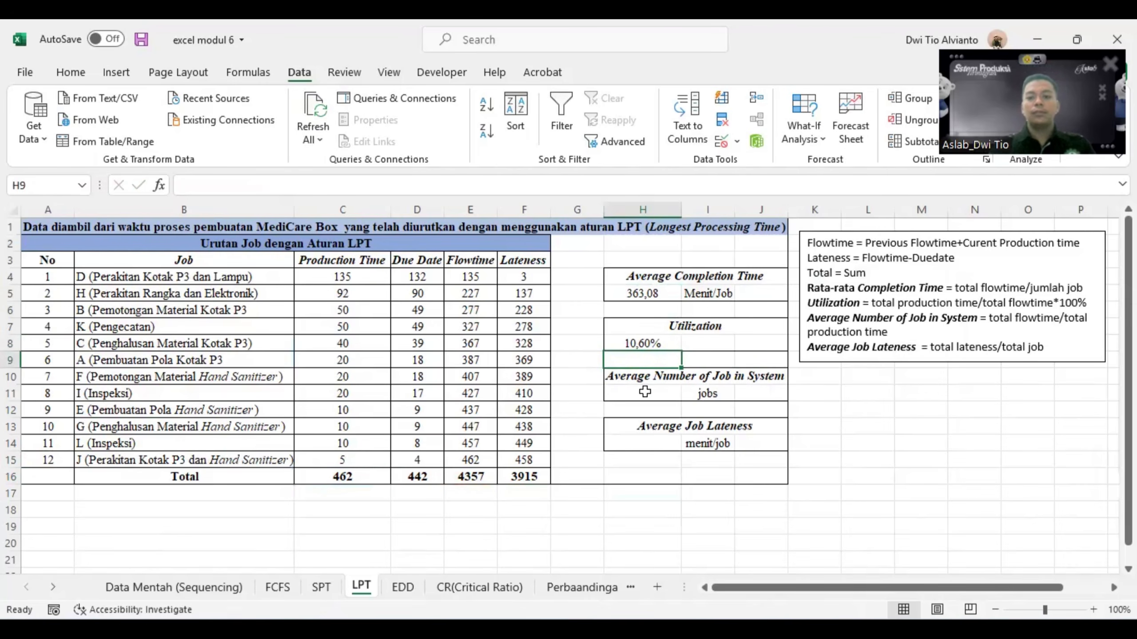
- Calculate the average number of jobs in the system in H11 as total flowtime divided by total production time, =E16/C16
left_click(669, 395)
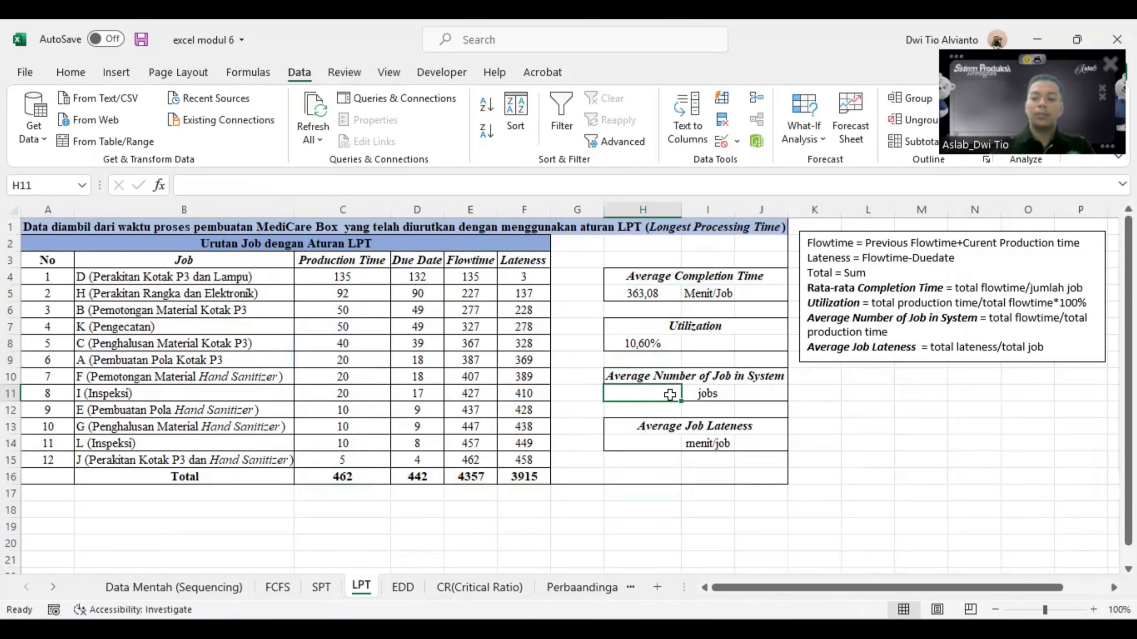
type("=")
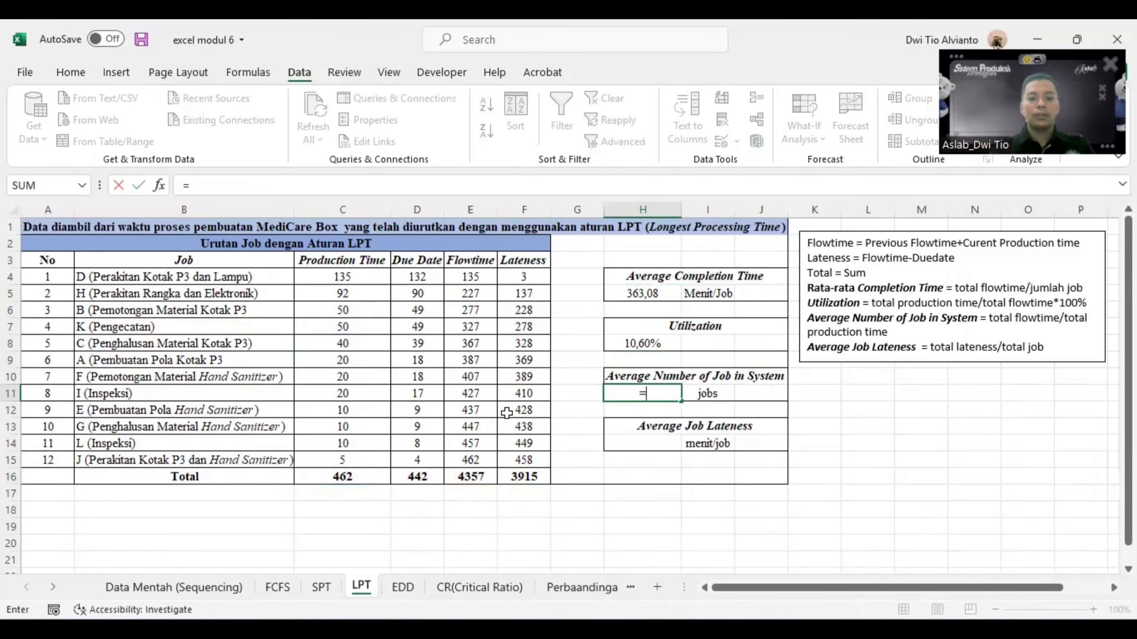
left_click(464, 482)
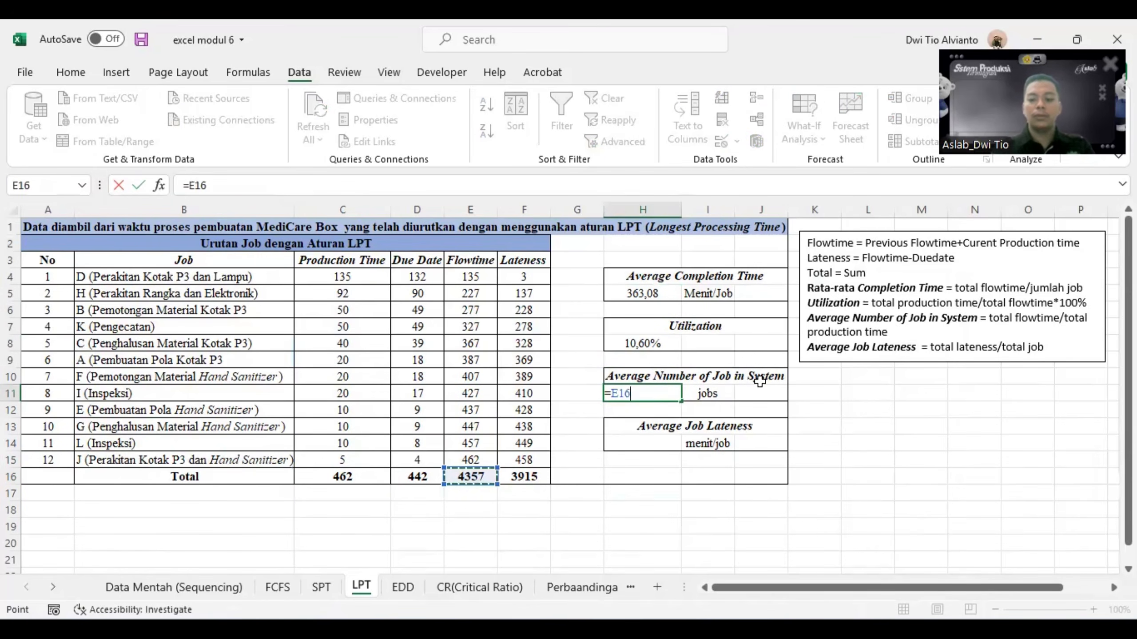
type("/")
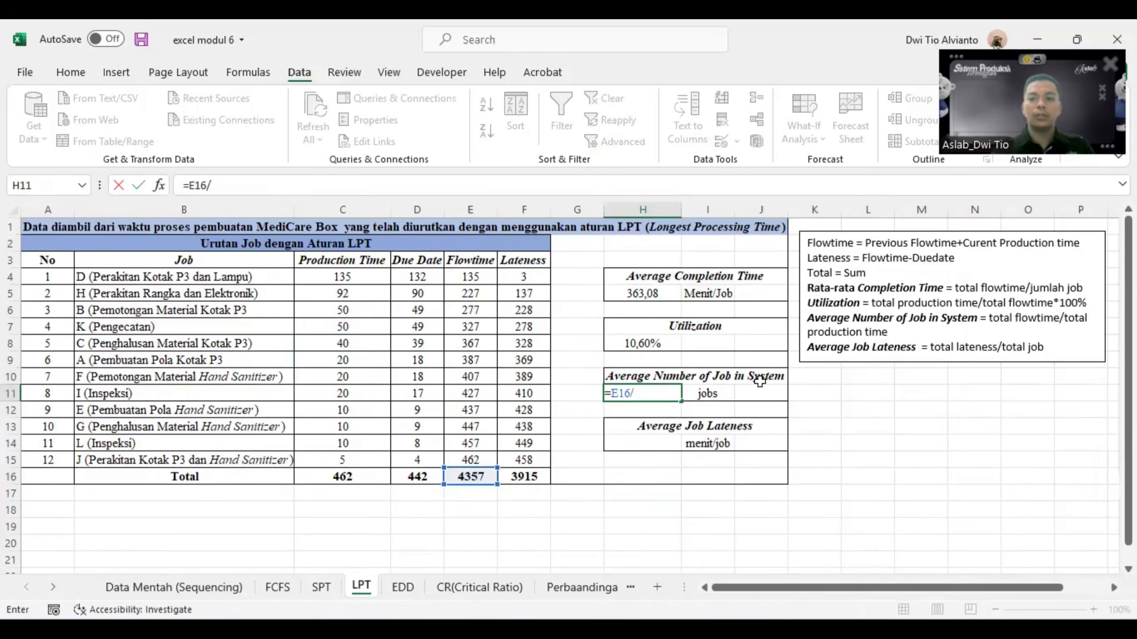
left_click(355, 479)
key("Return")
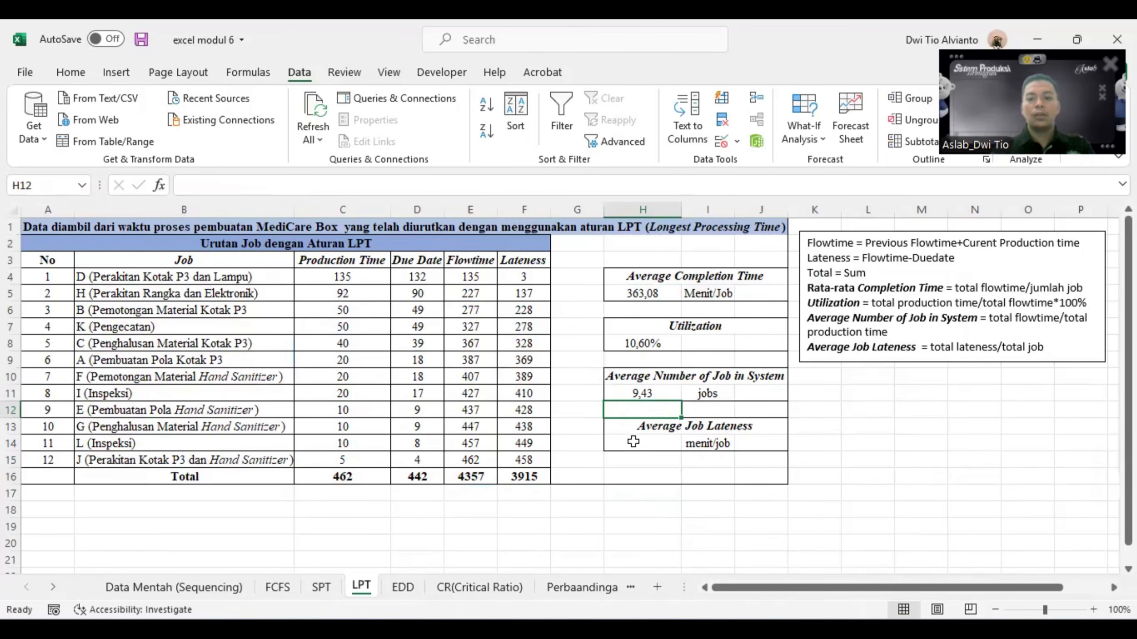
- Calculate the average job lateness in H14 as total lateness divided by the number of jobs, =F16/A15
left_click(638, 444)
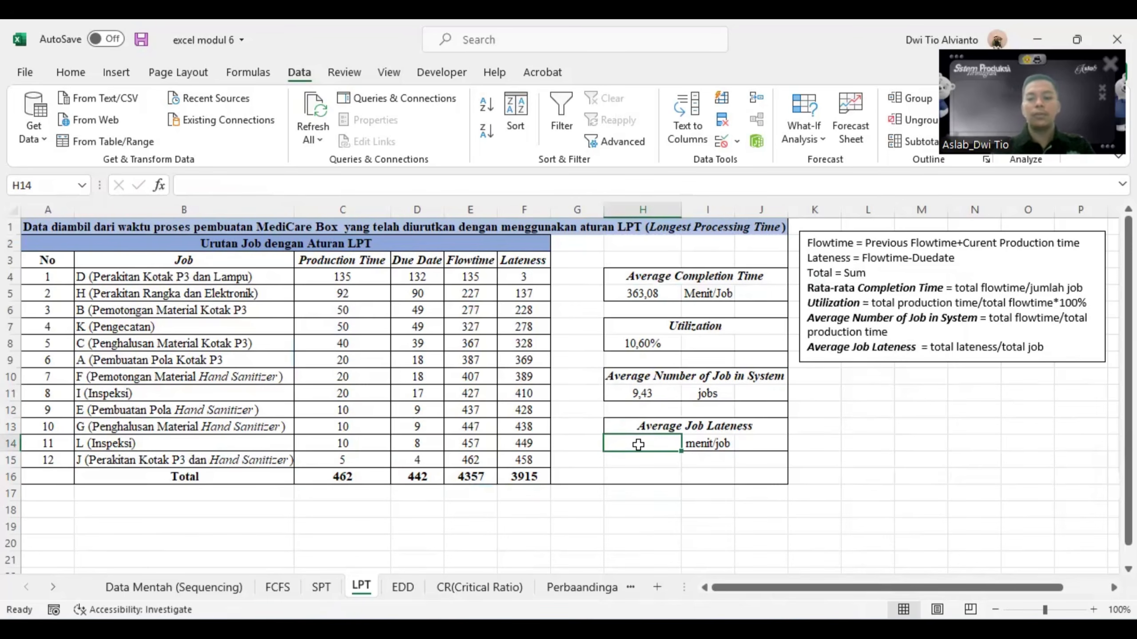
type("=")
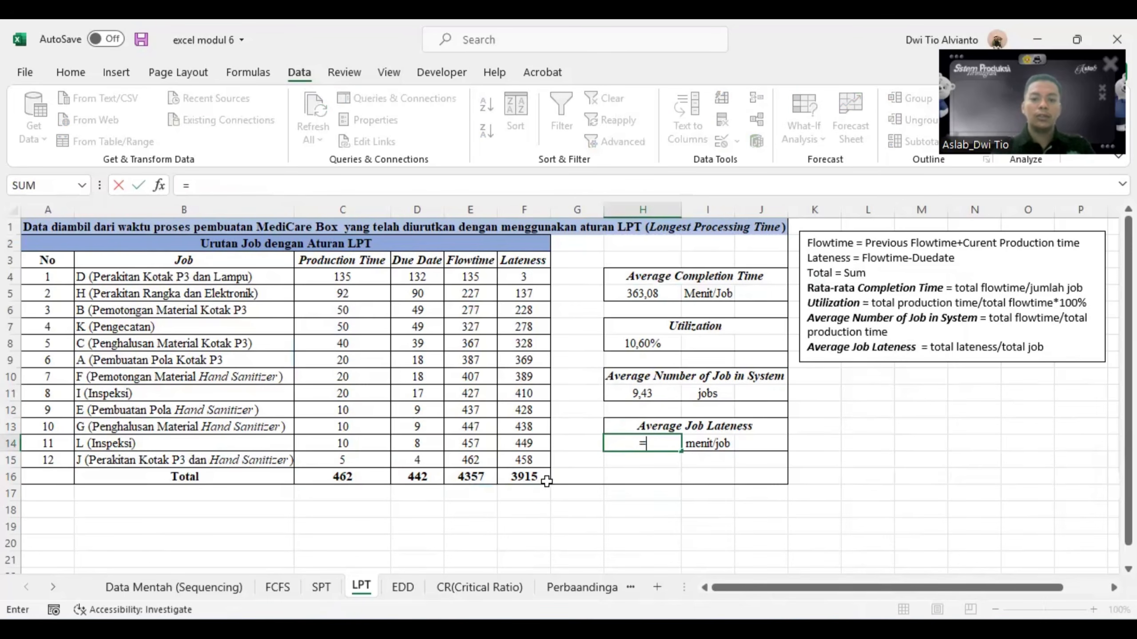
left_click(534, 475)
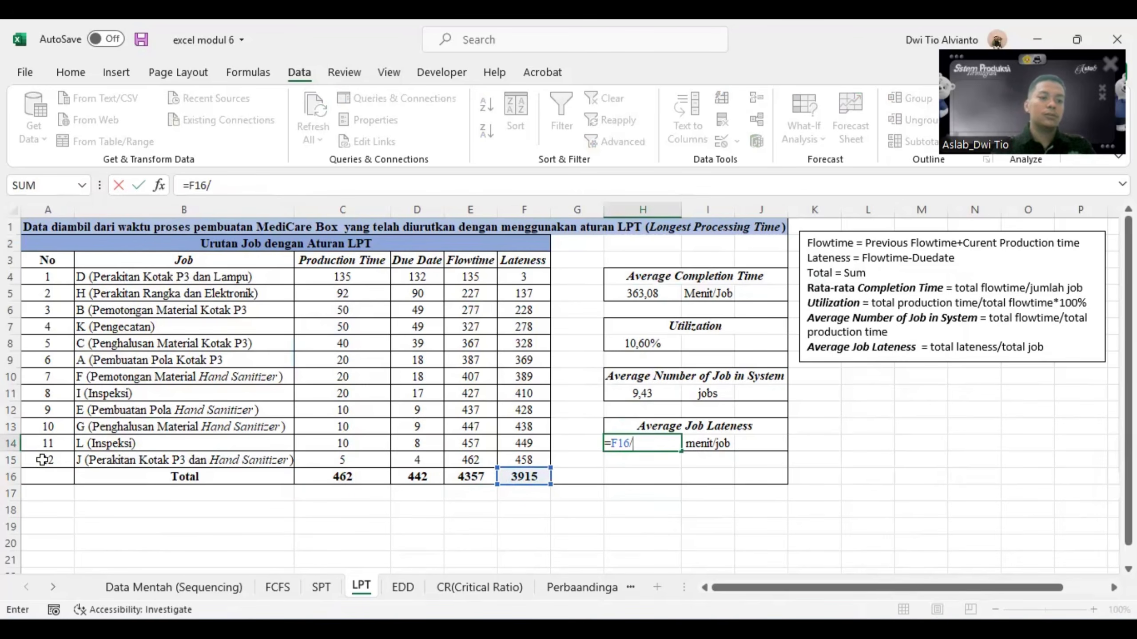
left_click(43, 462)
key("Return")
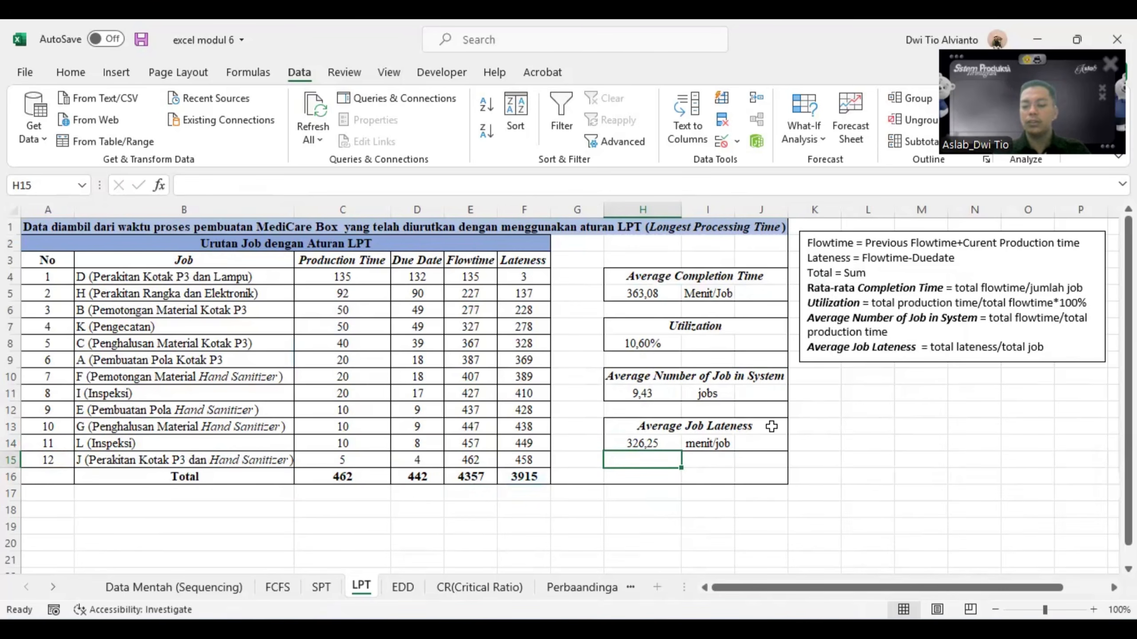
- Switch to QM for Windows and set the job shop scheduling method to LPT - Longest processing time
mouse_move(872, 629)
left_click(857, 592)
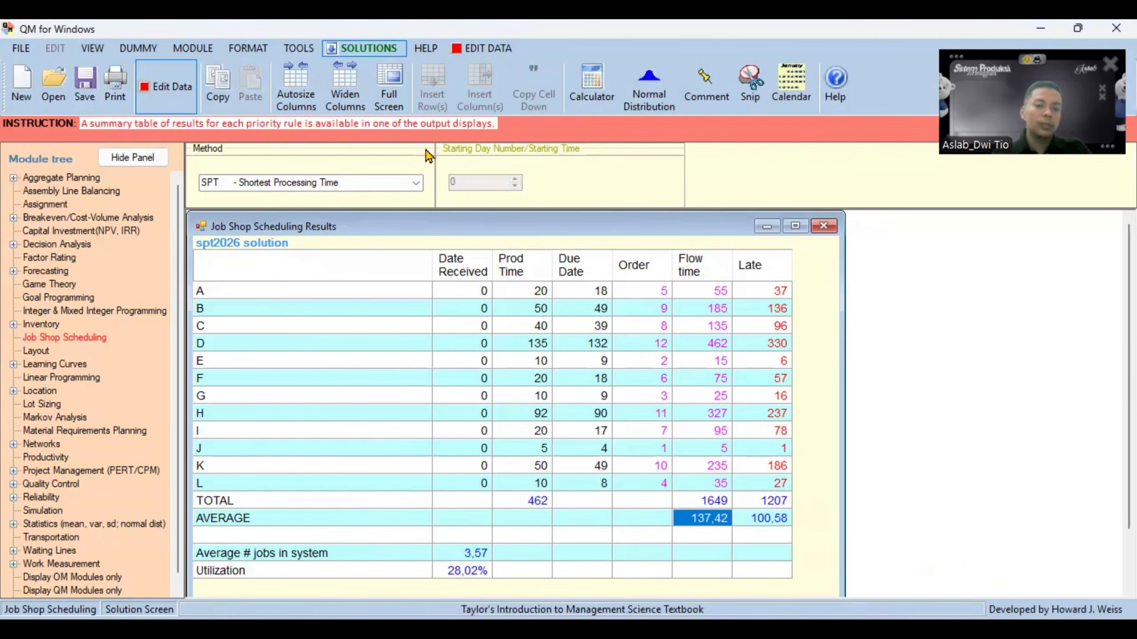
left_click(415, 187)
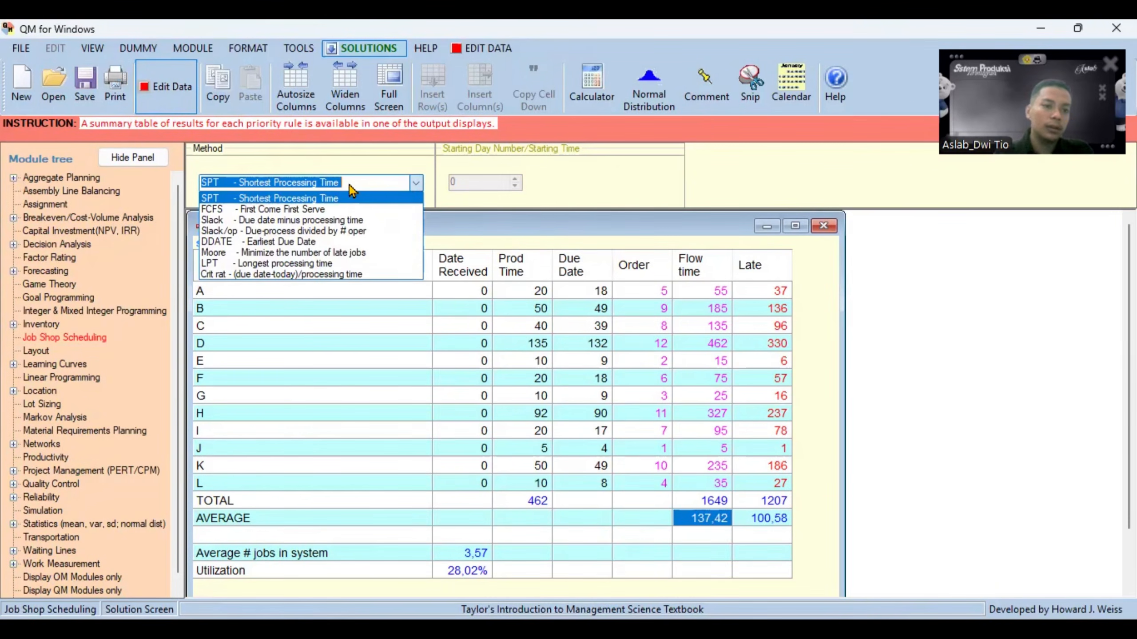
left_click(287, 263)
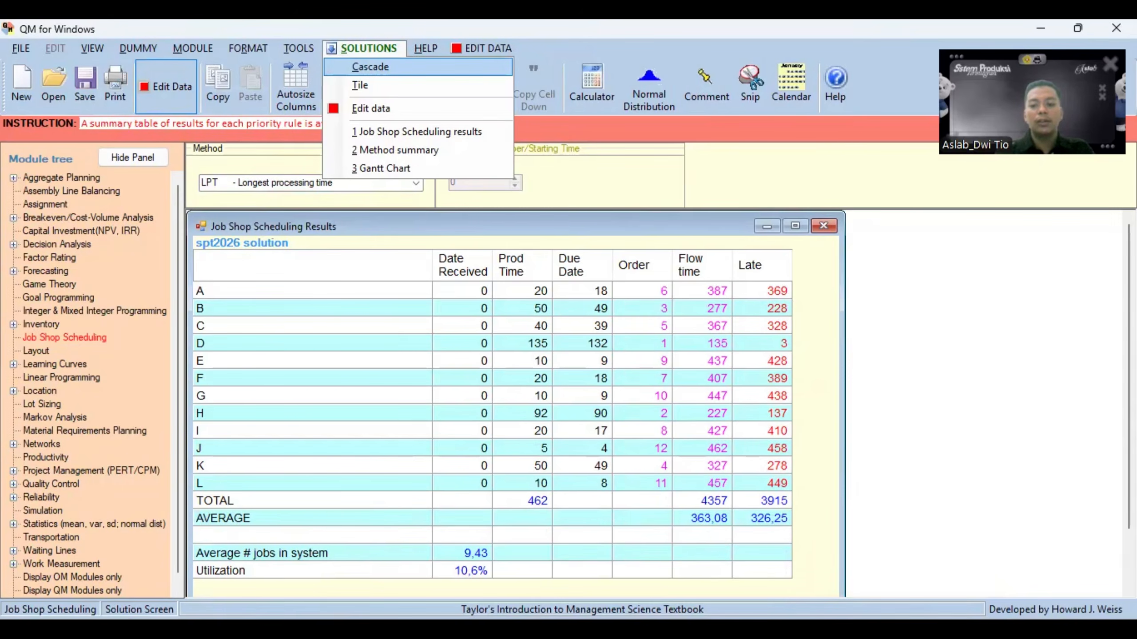
- Compare the average completion time, utilization, jobs in system and lateness in the Excel LPT sheet with the QM for Windows results
key("alt+Tab")
left_click(664, 296)
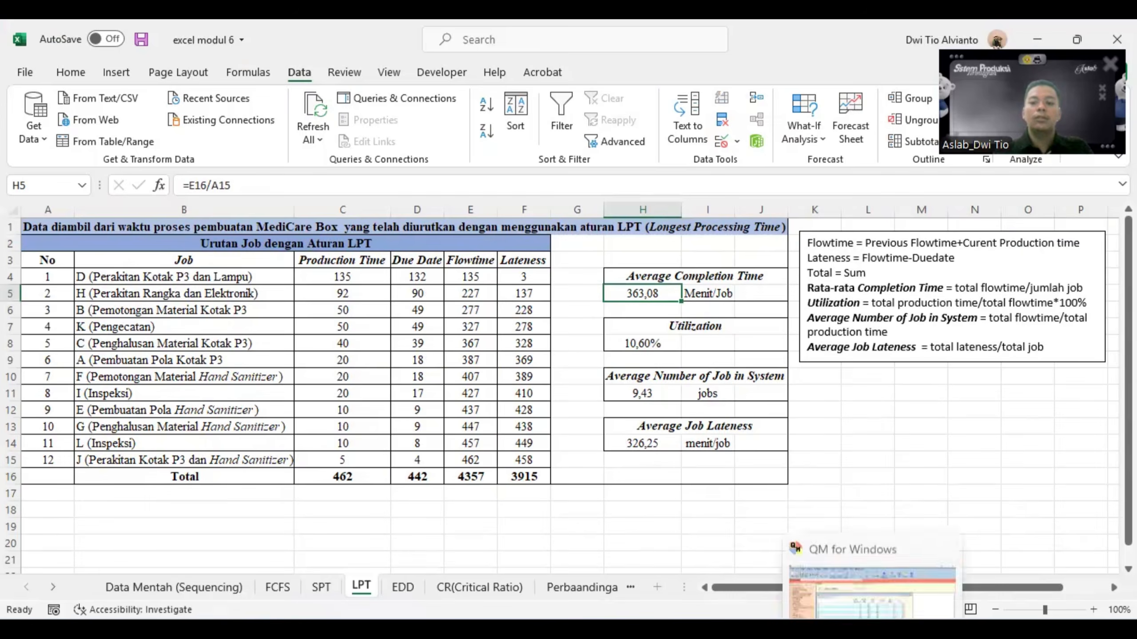
left_click(872, 629)
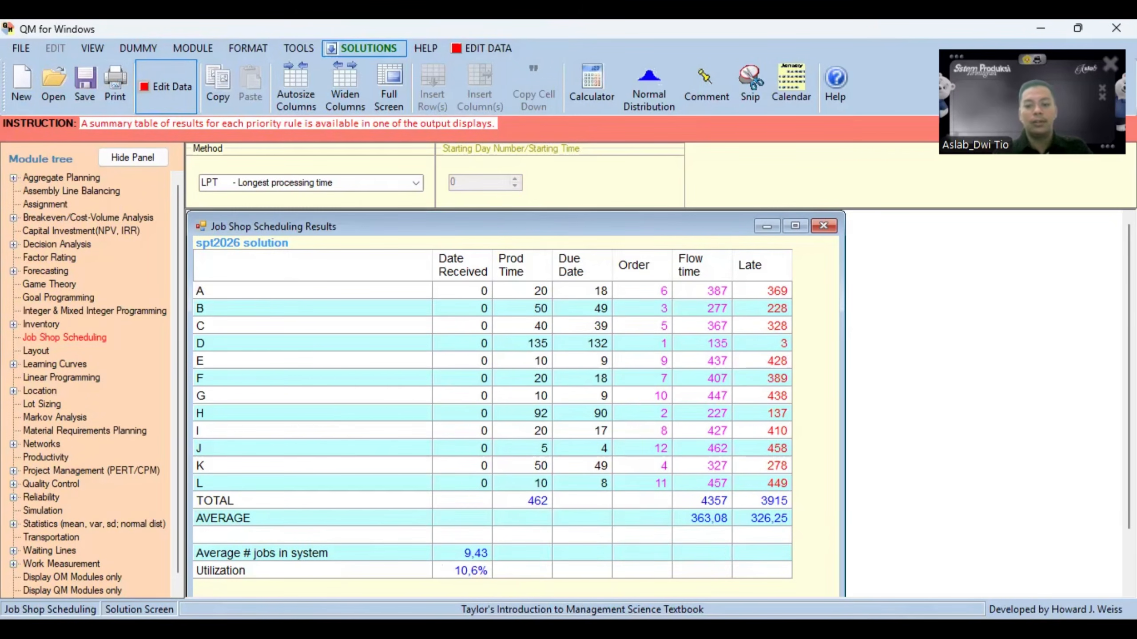
key("alt+Tab")
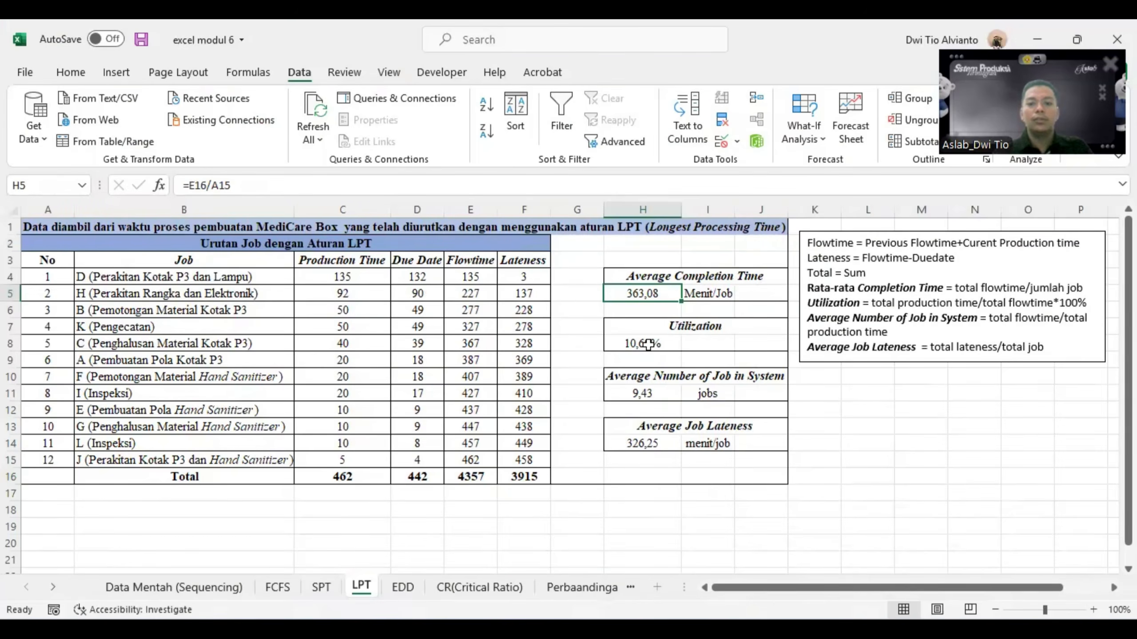
left_click(648, 344)
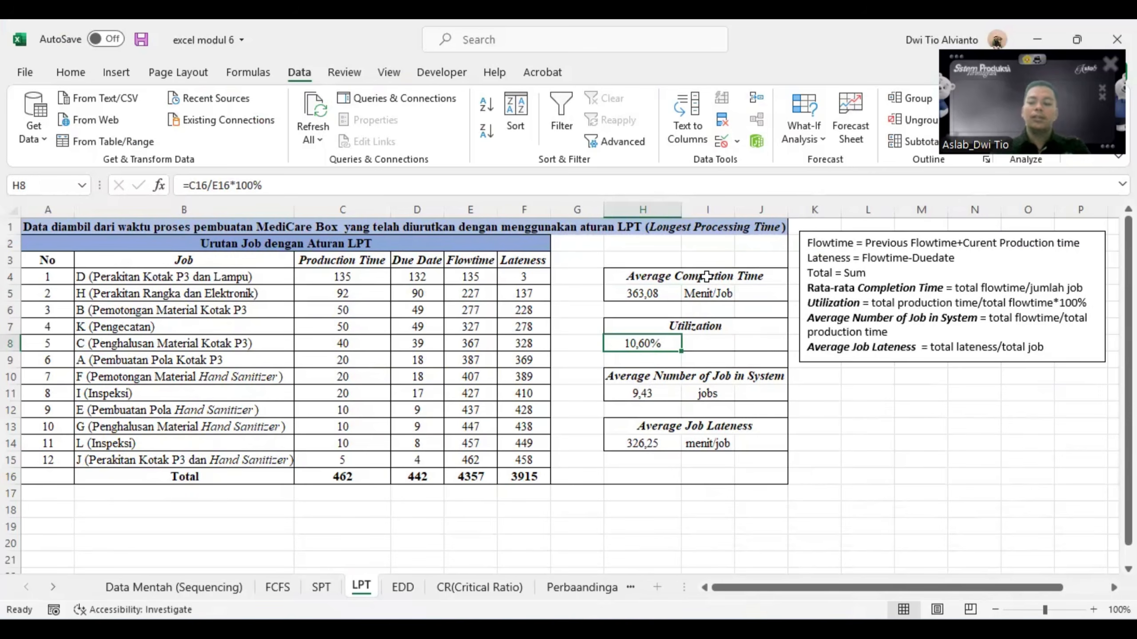
left_click(881, 625)
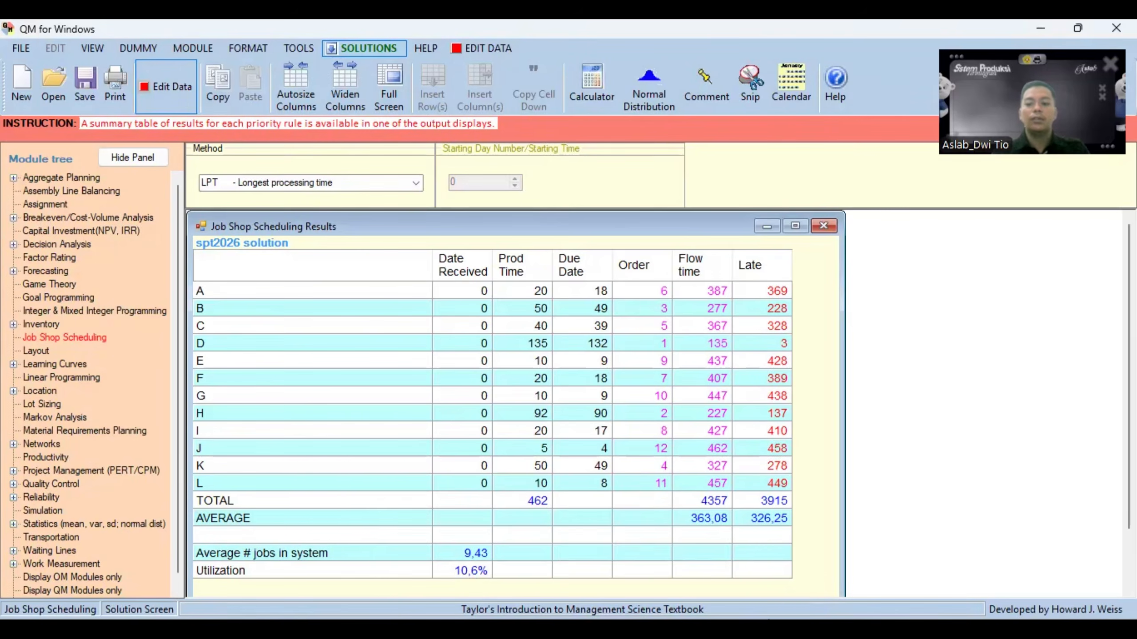
key("alt+Tab")
left_click(436, 541)
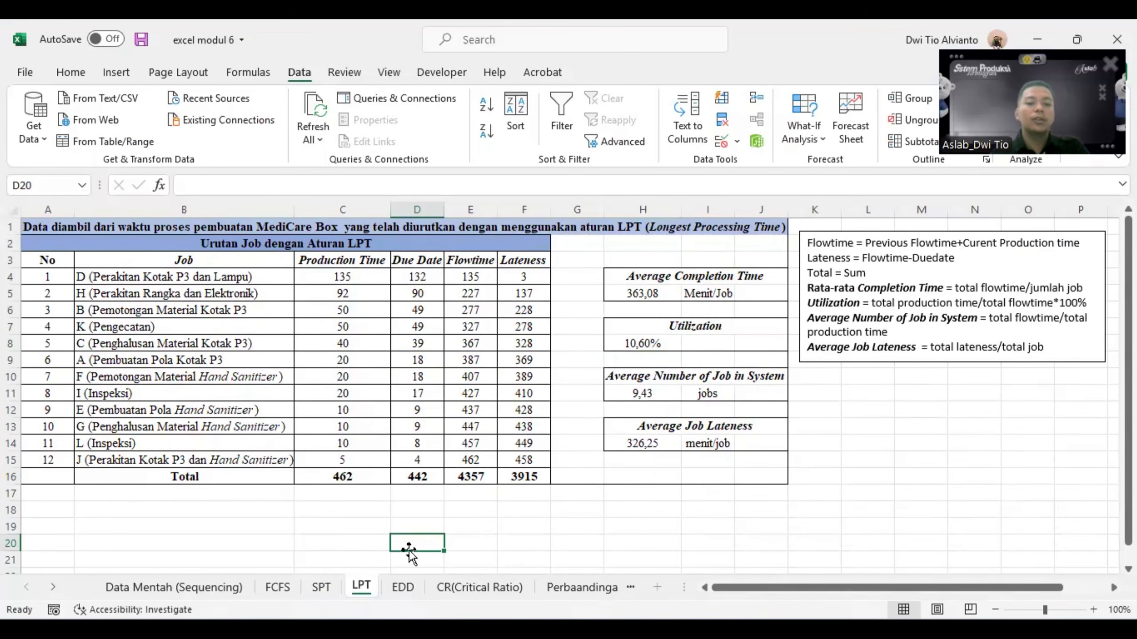
- Copy the 12 jobs with their production times and due dates from the Data Mentah (Sequencing) sheet into the EDD sheet, starting at B4
left_click(411, 594)
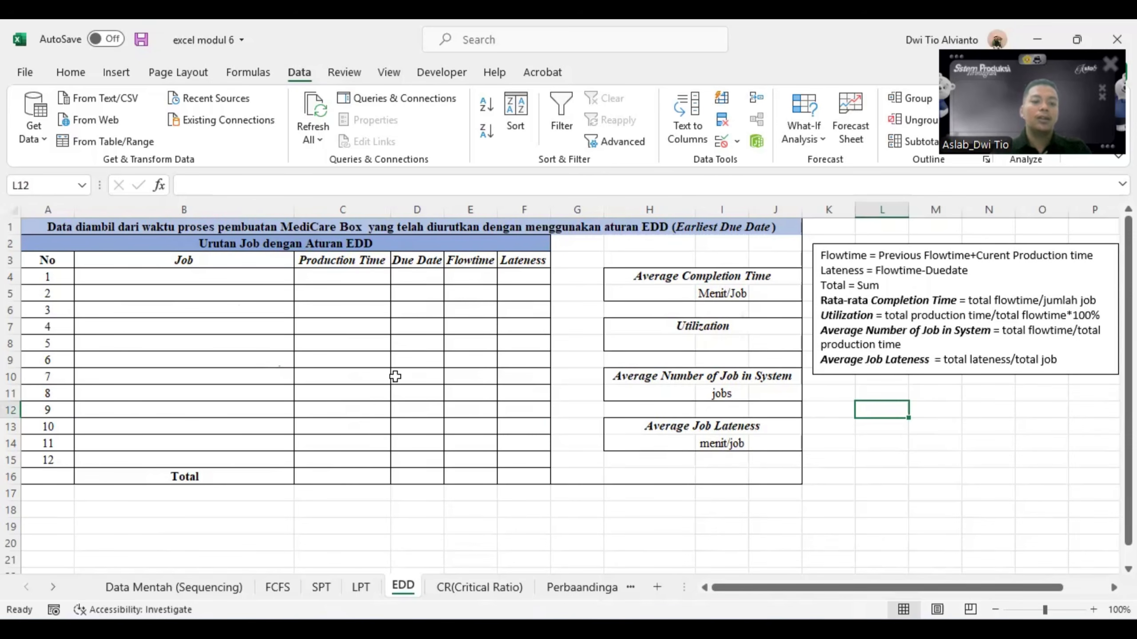
left_click(241, 589)
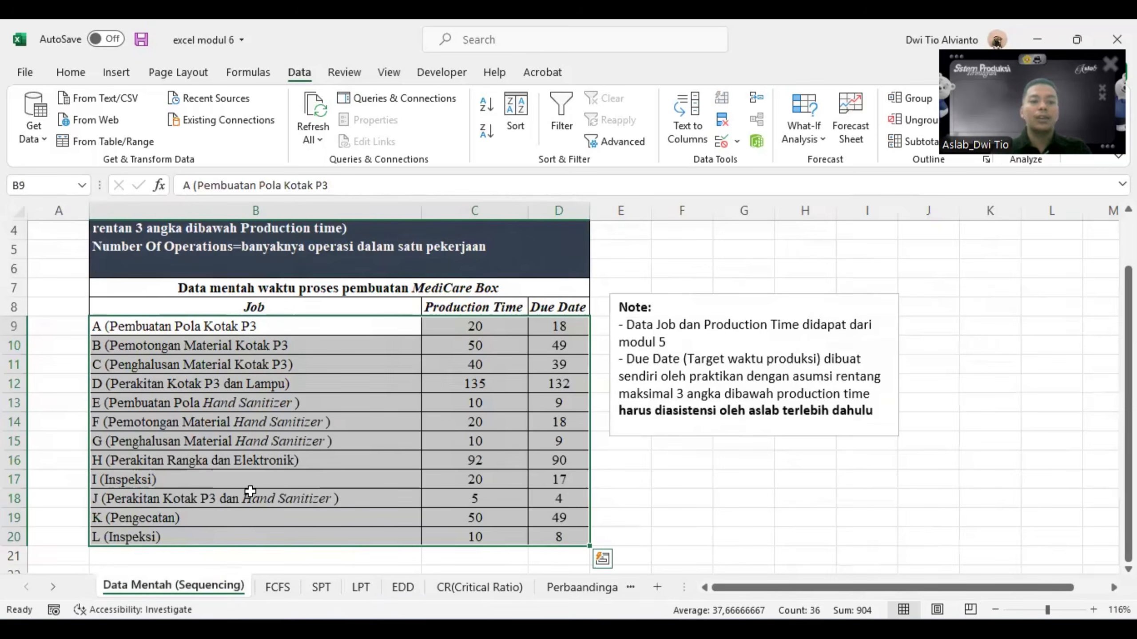
left_click_drag(208, 327, 576, 538)
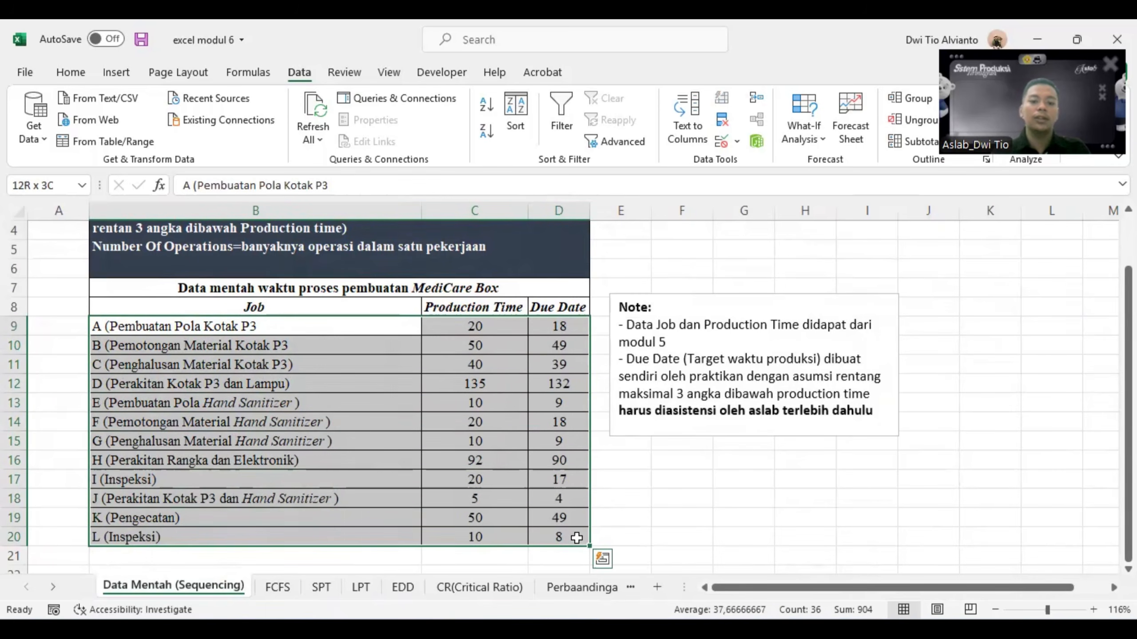
key("ctrl+c")
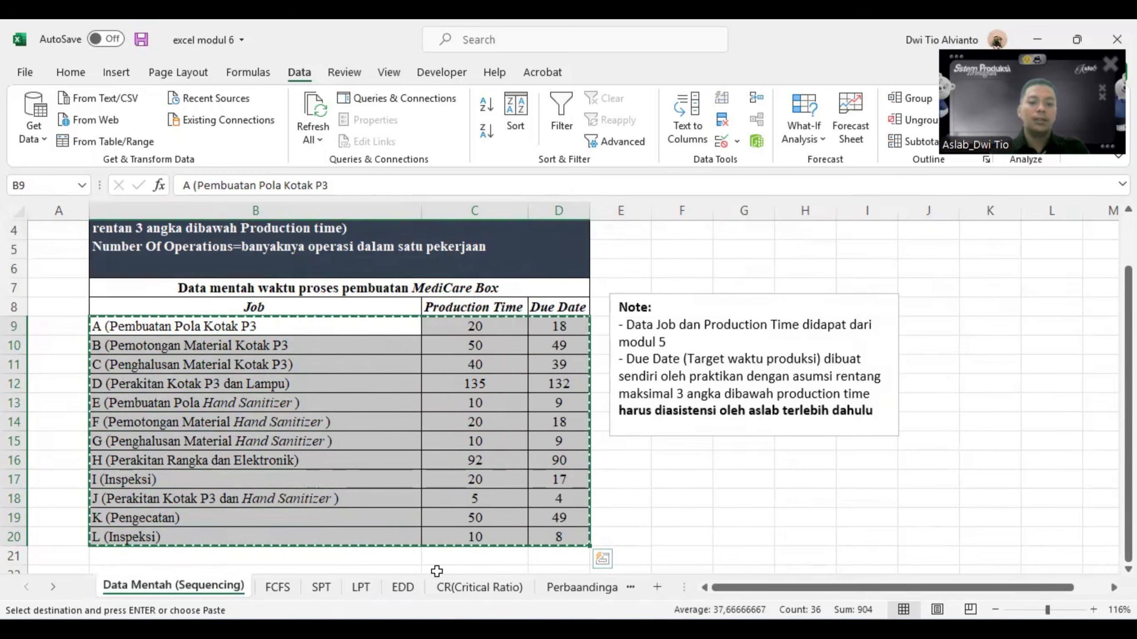
left_click(398, 588)
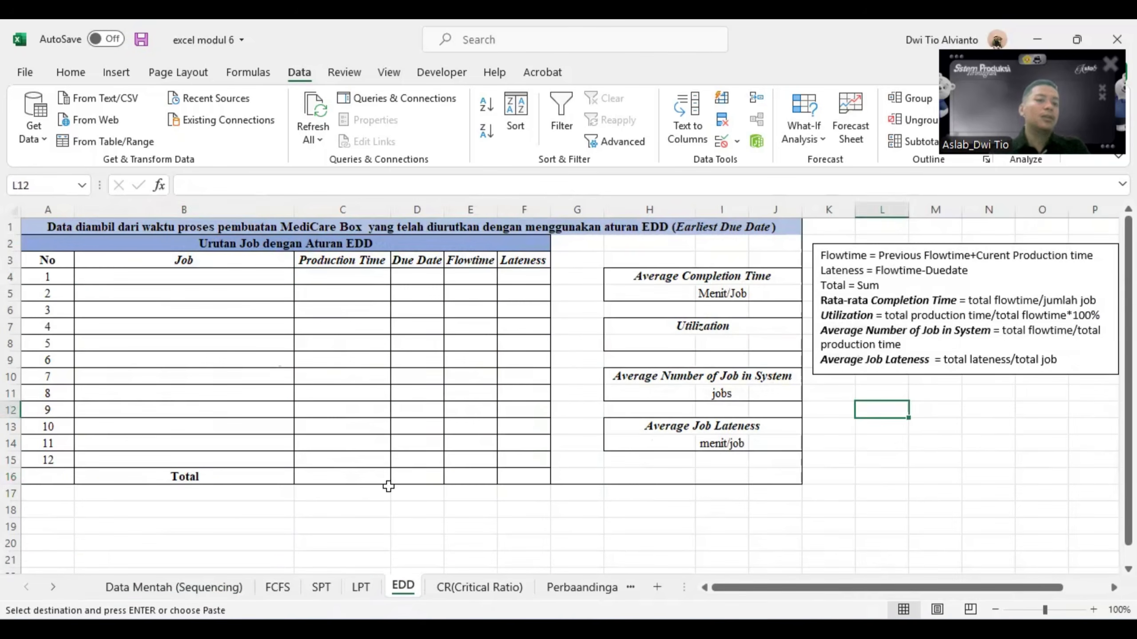
left_click(212, 273)
key("ctrl+v")
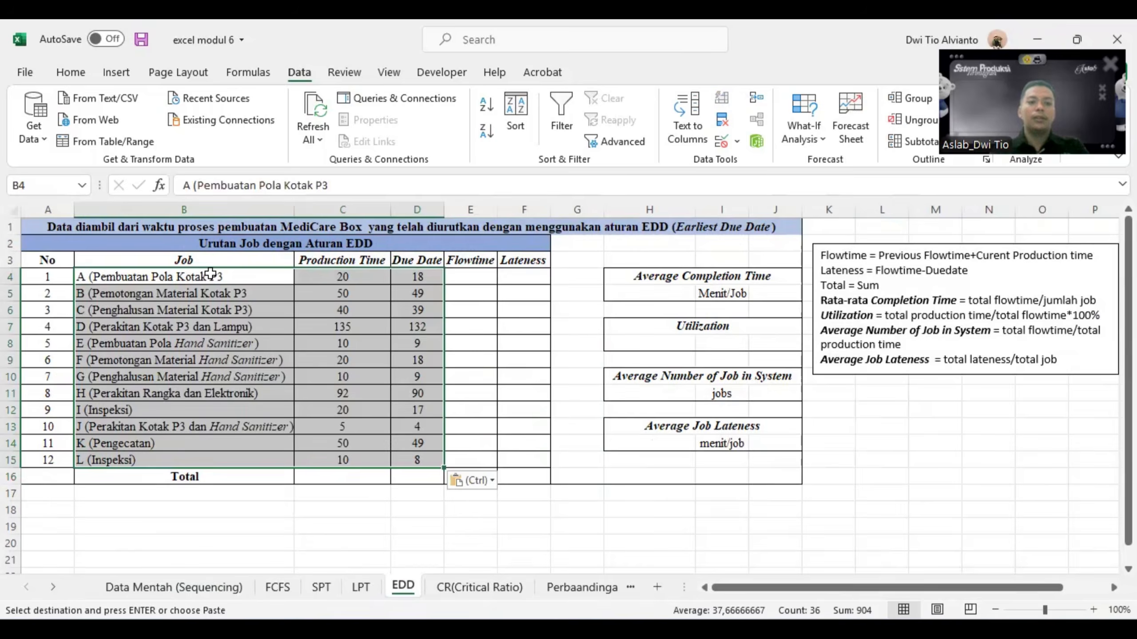
left_click(471, 308)
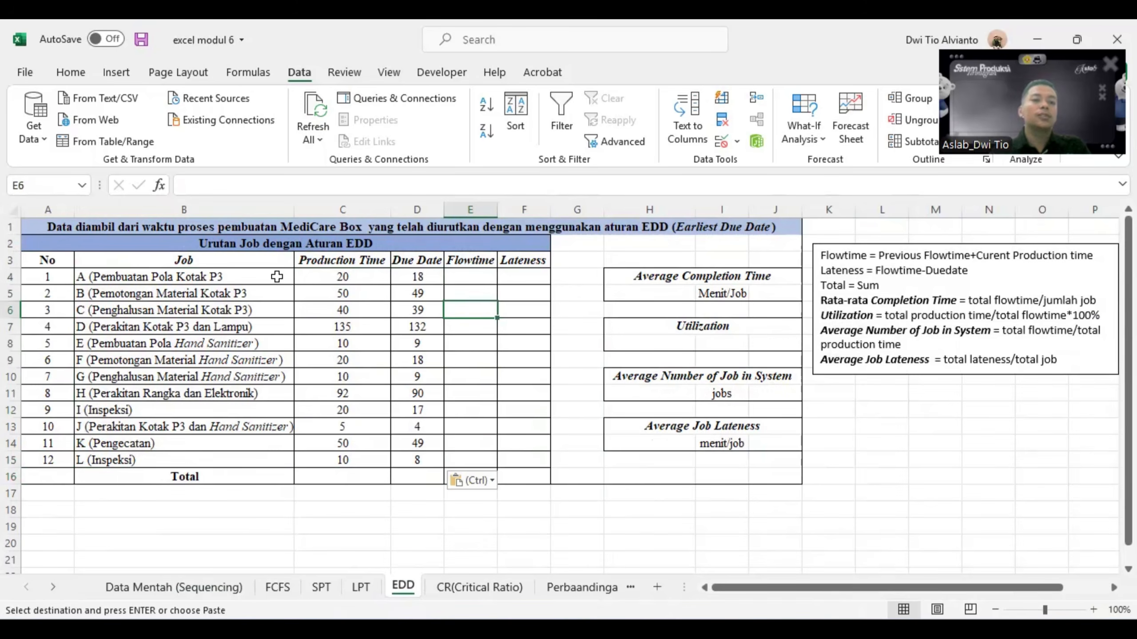
- Sort the EDD job table in B3:D15 by Due Date from smallest to largest and check the first and last due dates
left_click_drag(194, 265, 432, 462)
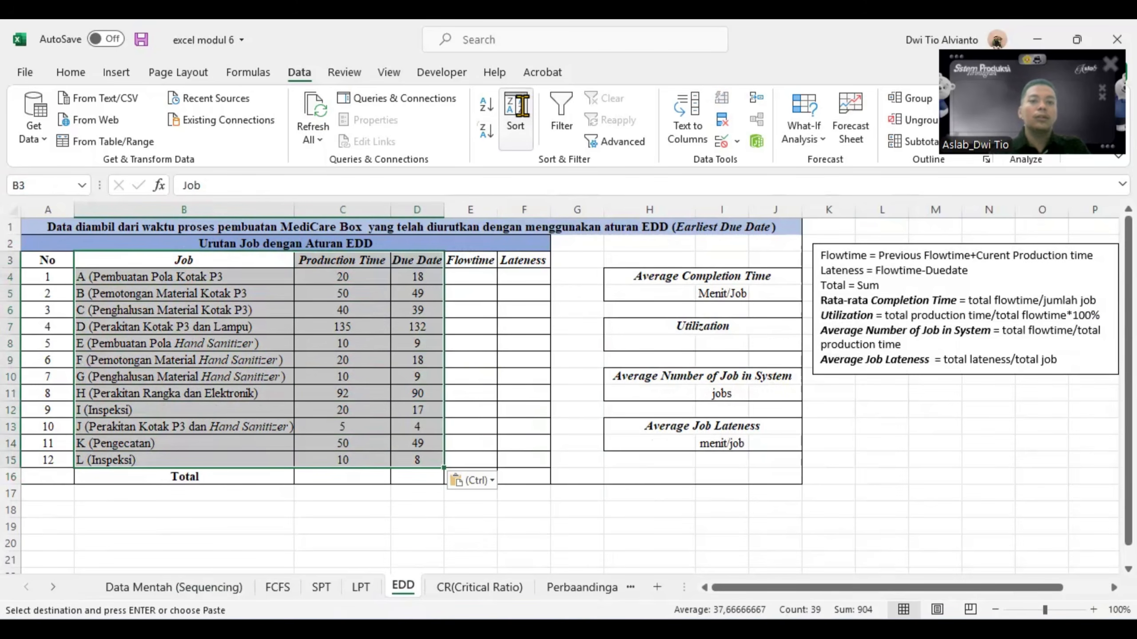
left_click(519, 115)
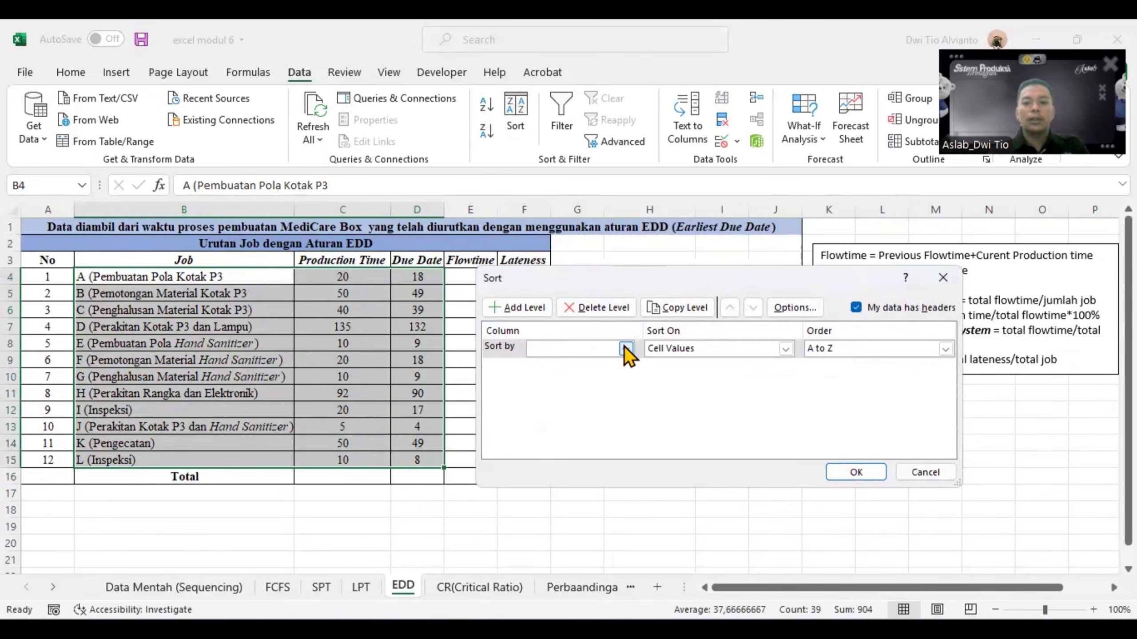
left_click(626, 349)
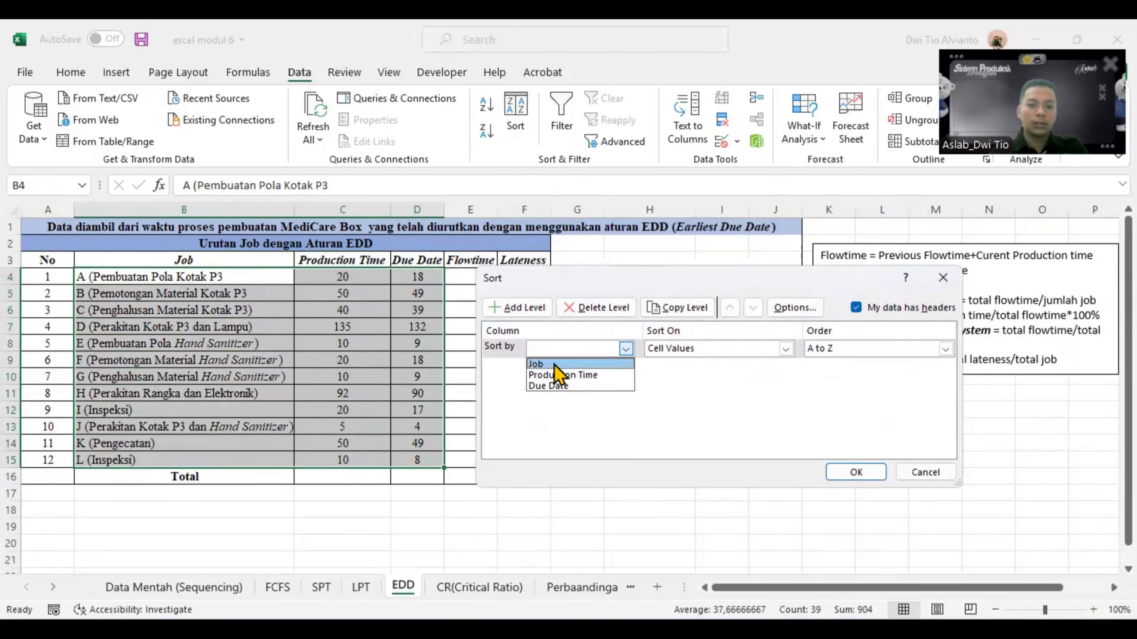
left_click(552, 387)
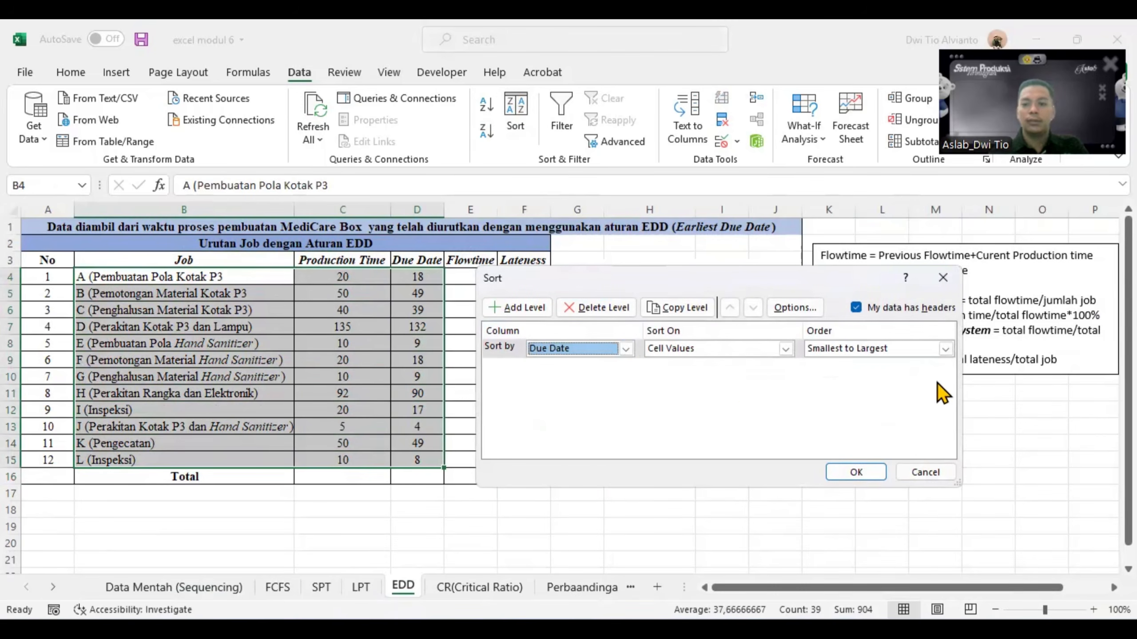
left_click(945, 350)
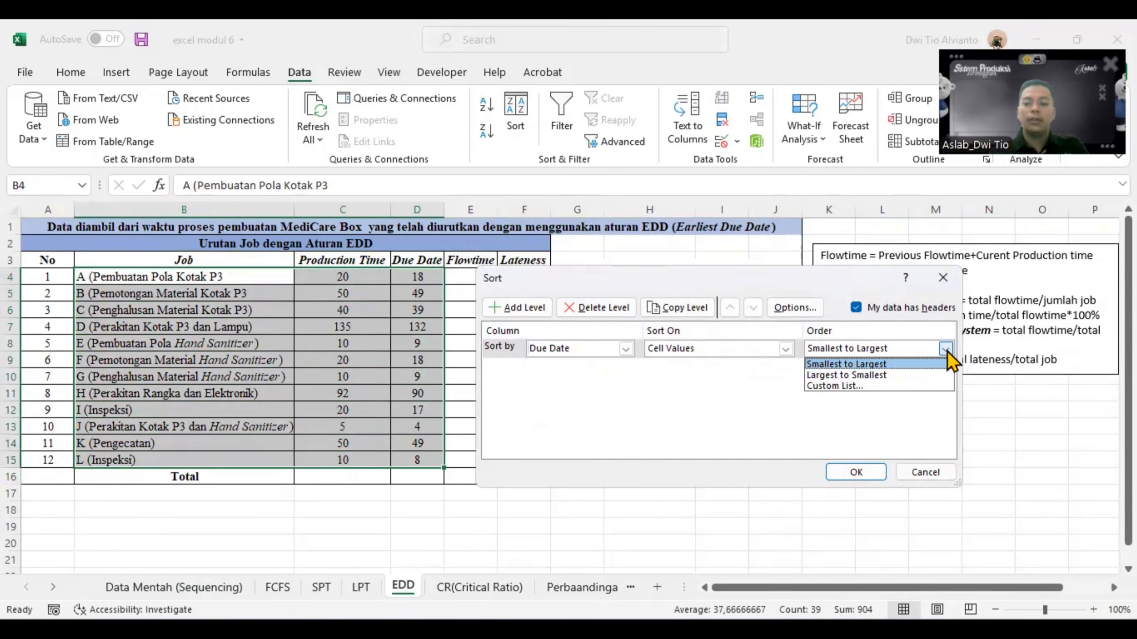
left_click(827, 363)
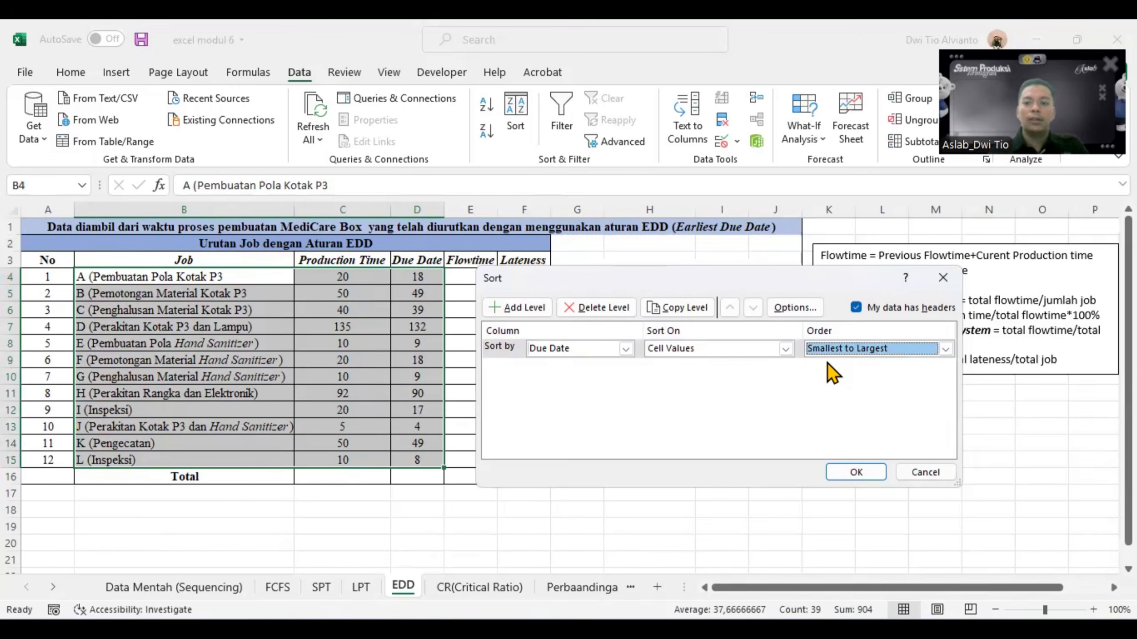
left_click(846, 473)
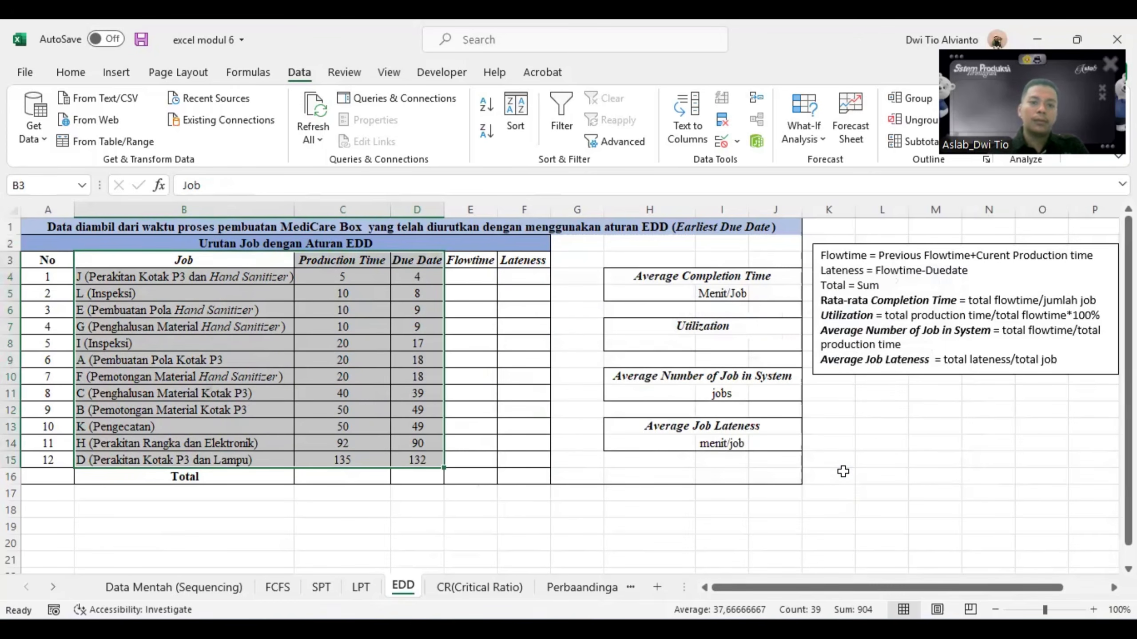
left_click(453, 361)
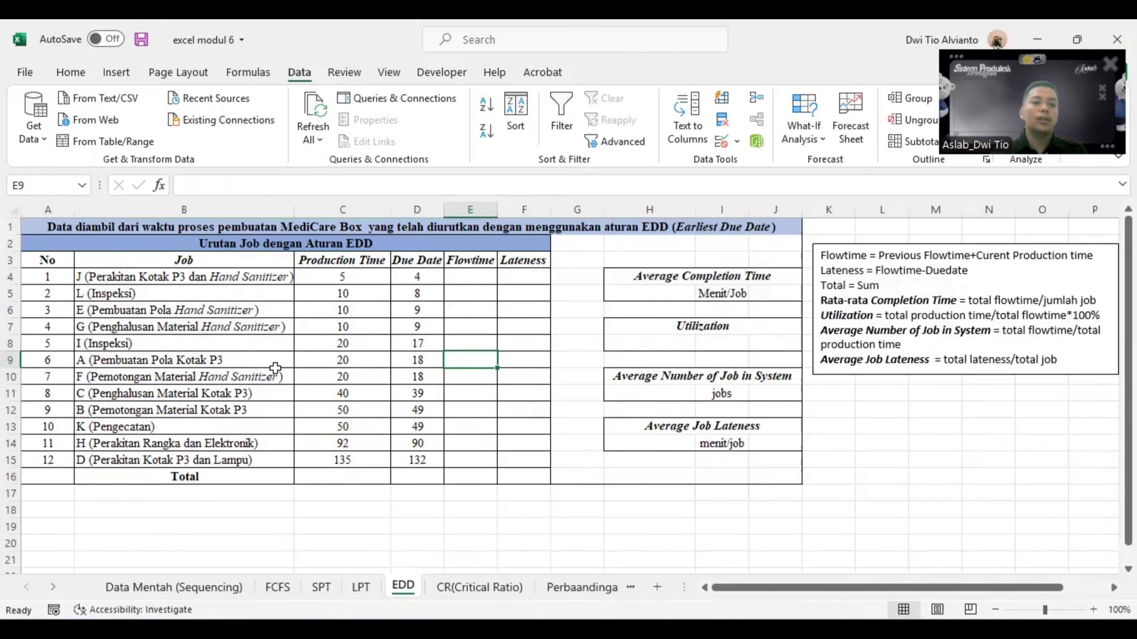
left_click(423, 279)
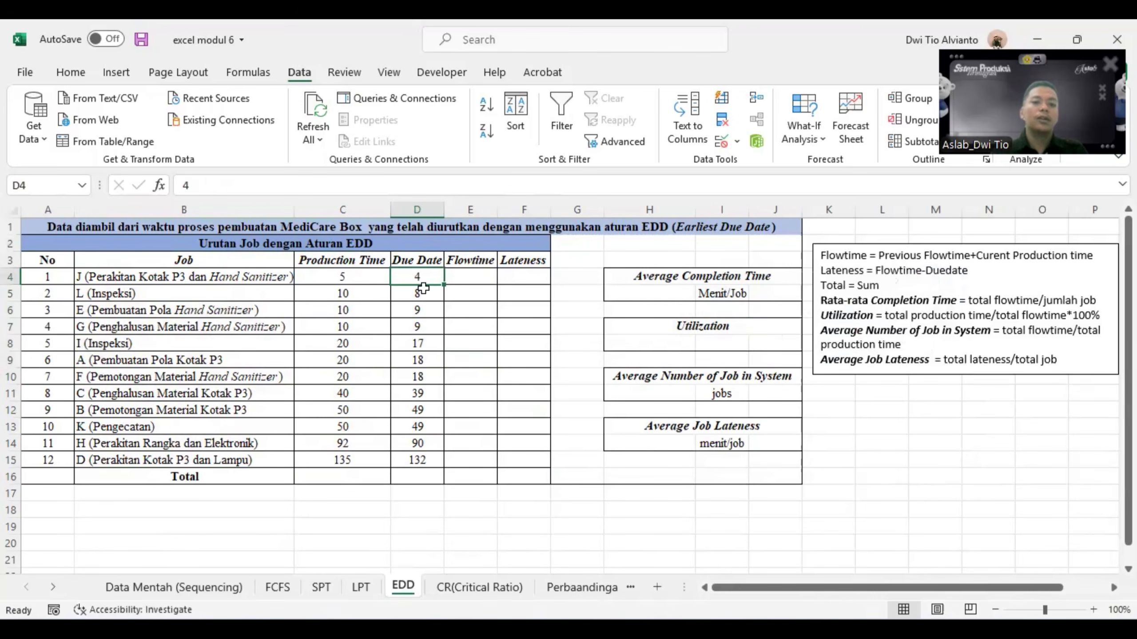
left_click(425, 461)
- Set the first job's flowtime in E4 equal to its production time, =C4
left_click(473, 278)
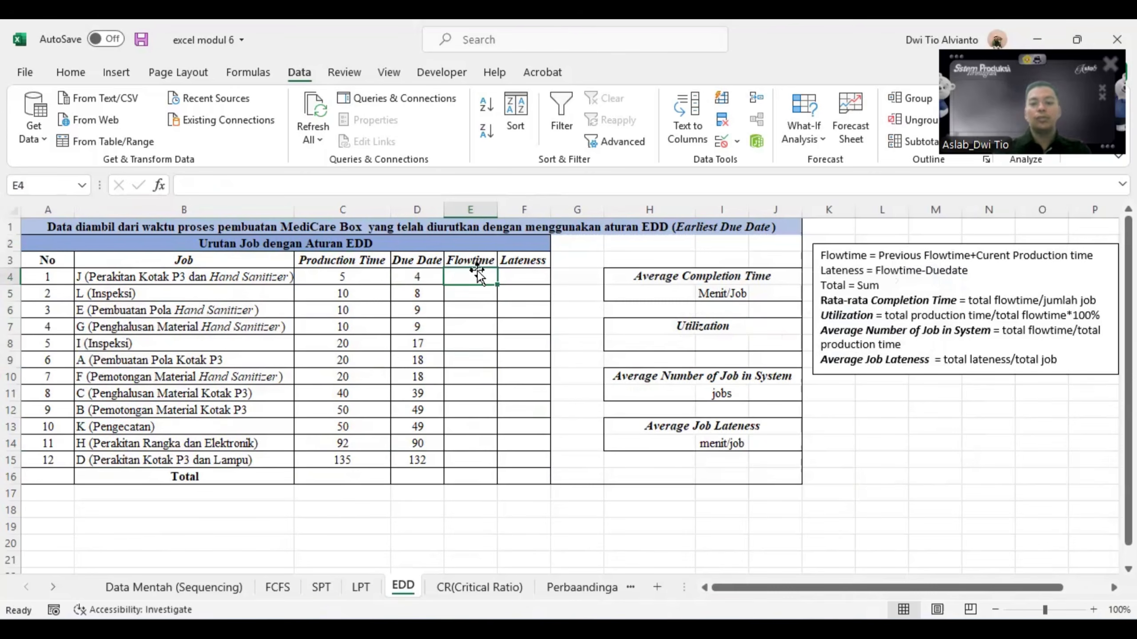
type("=")
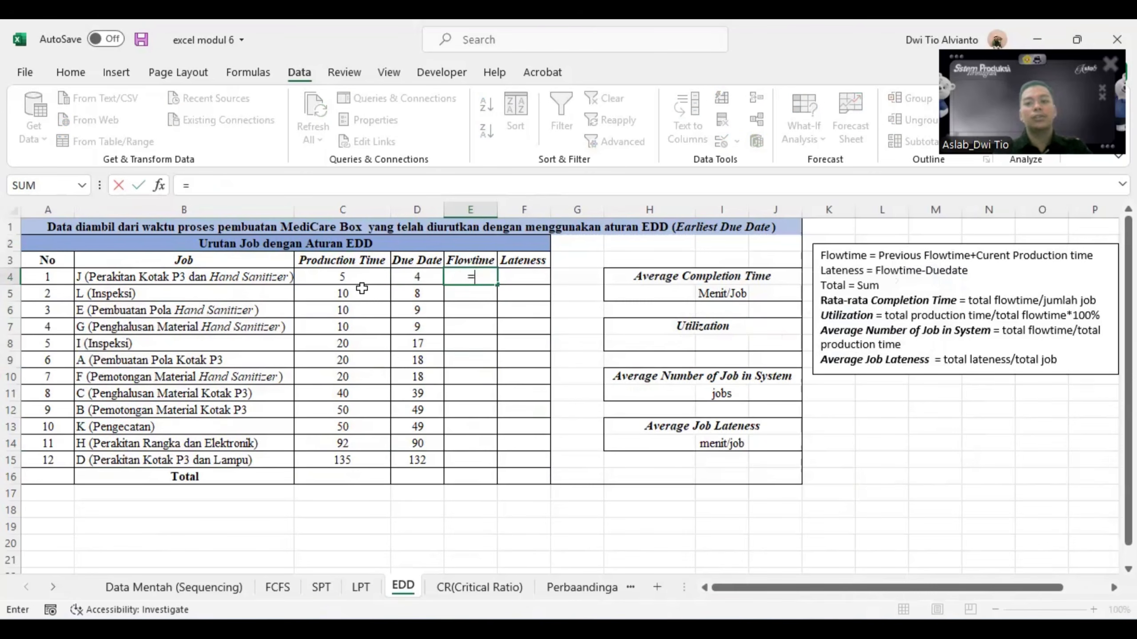
left_click(353, 276)
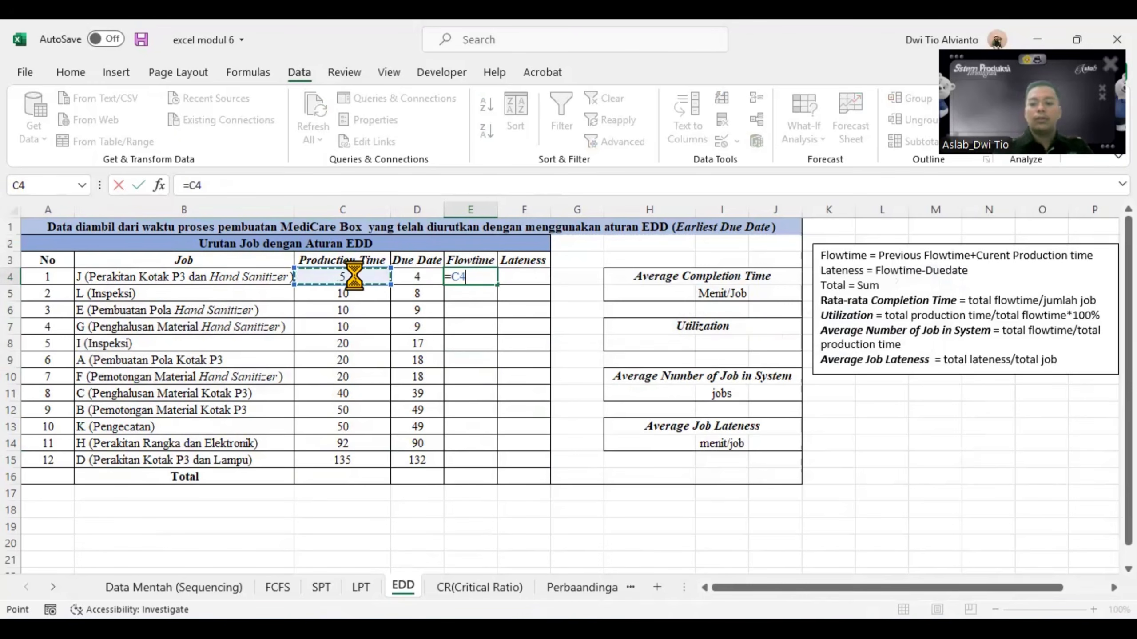
key("Return")
- Calculate the second job's flowtime in E5 as previous flowtime plus current production time, =E4+C5, and fill it down to E15
type("=")
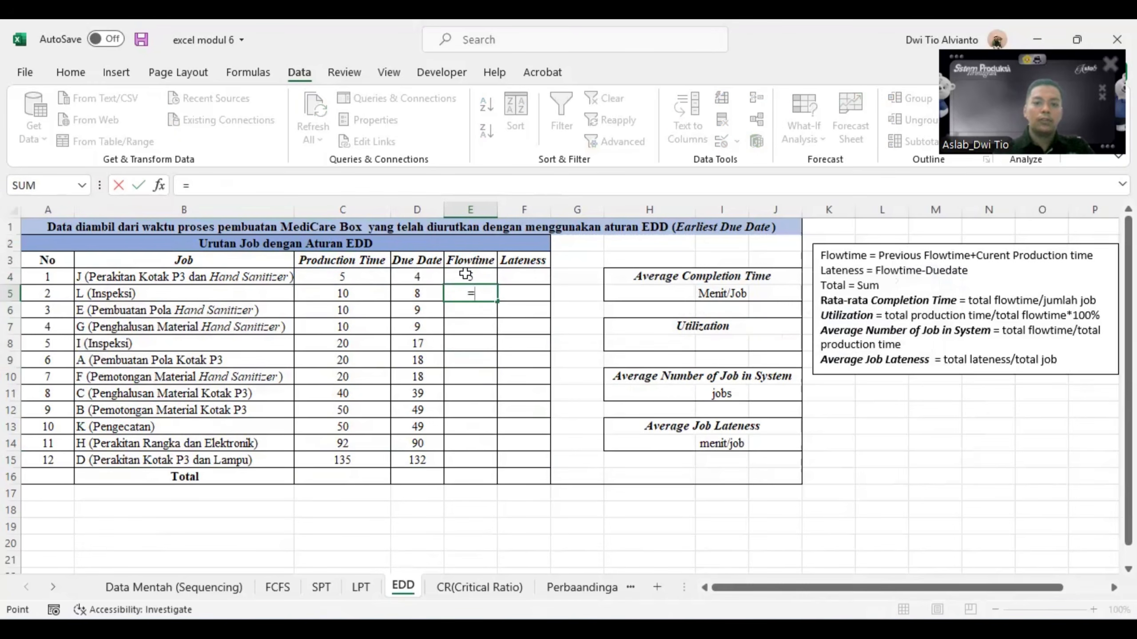
left_click(465, 275)
type("+")
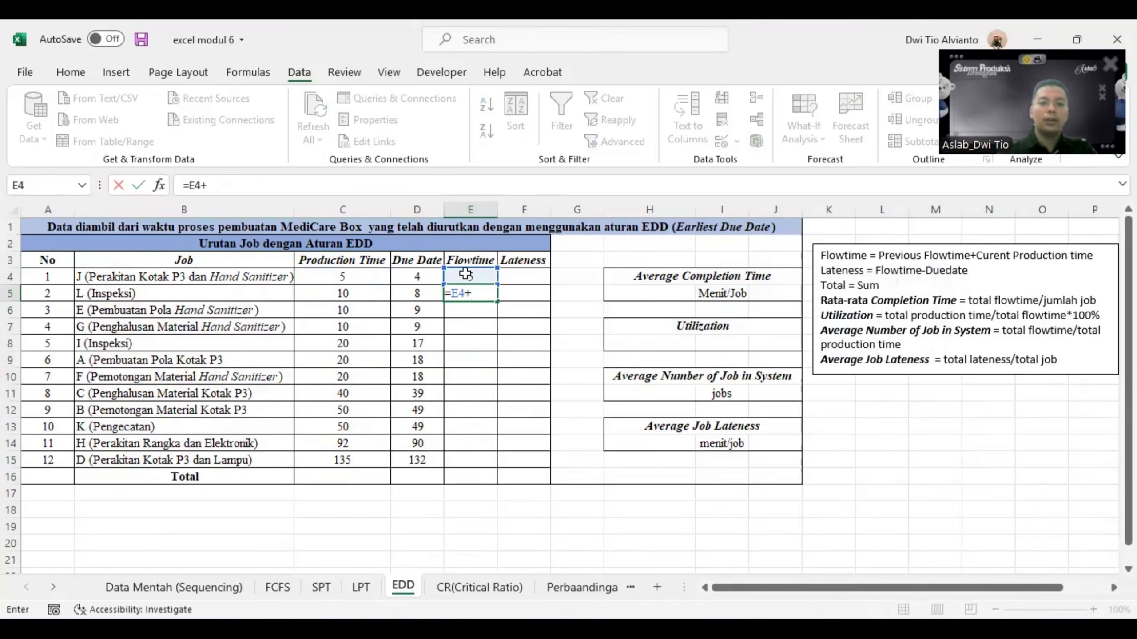
left_click(377, 294)
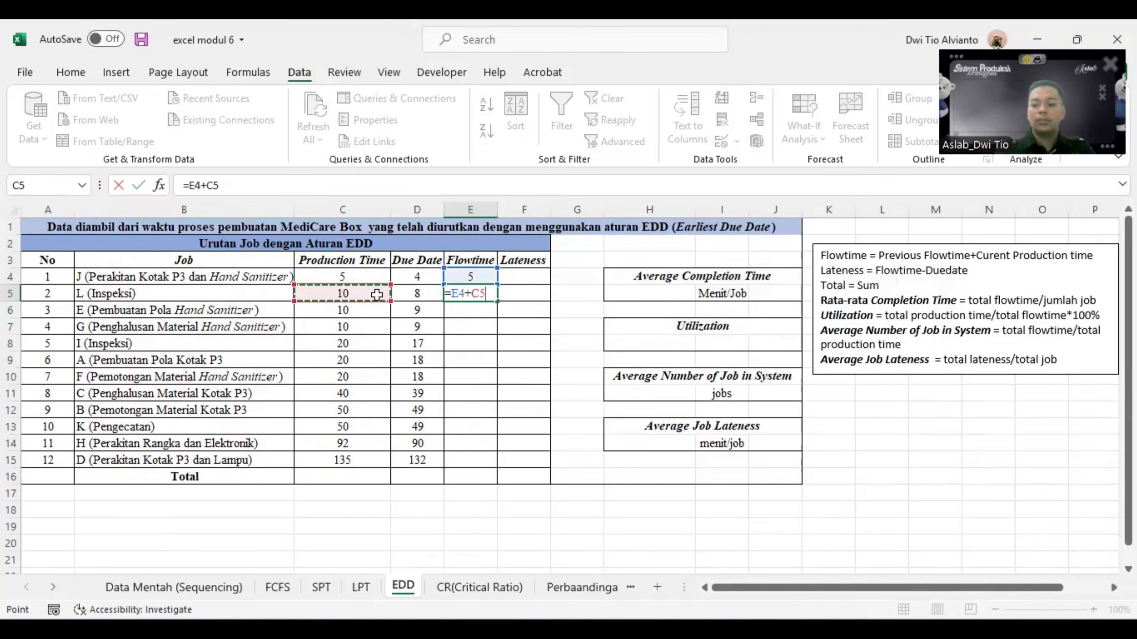
key("Return")
left_click(481, 291)
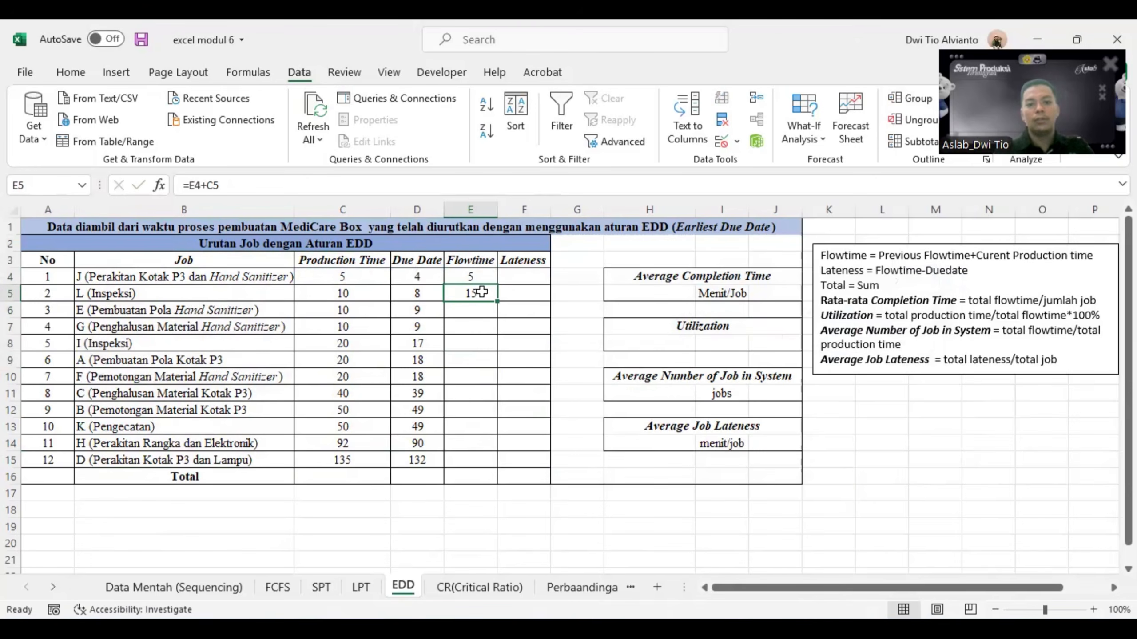
left_click_drag(497, 300, 497, 464)
- Calculate the lateness in F4 as flowtime minus due date, =E4-D4, and fill it down for all 12 jobs
left_click(528, 277)
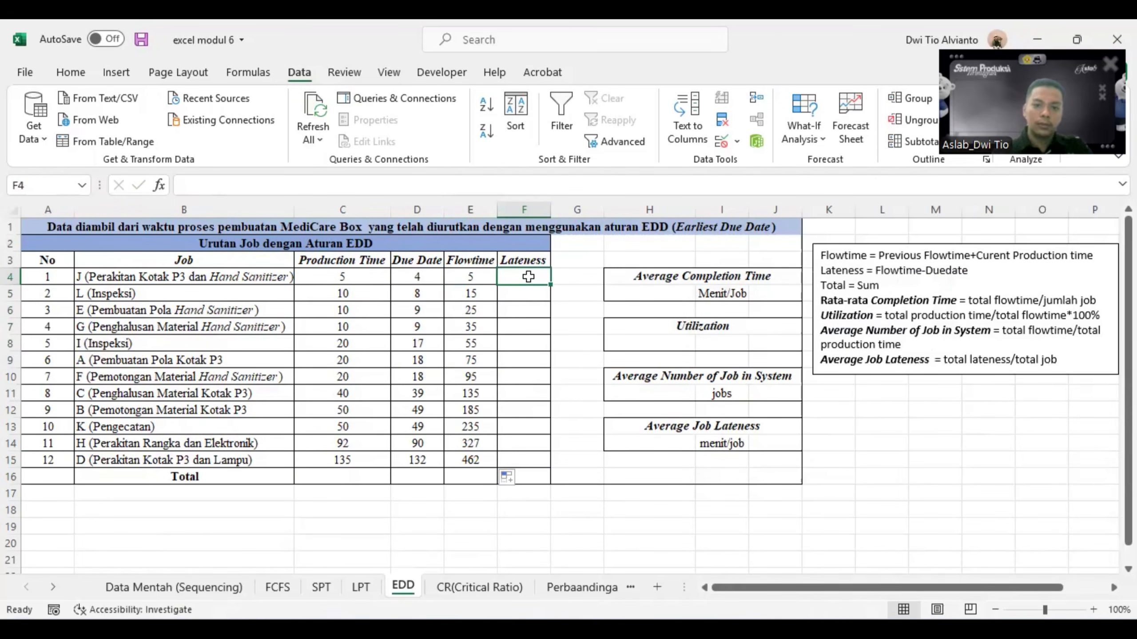
type("=")
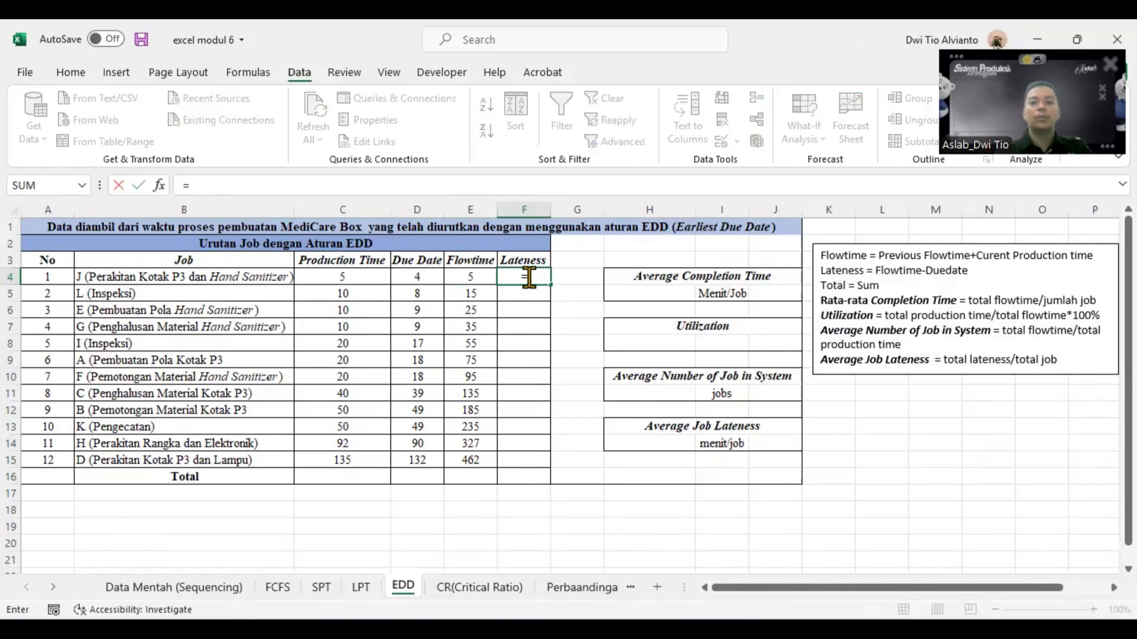
left_click(471, 277)
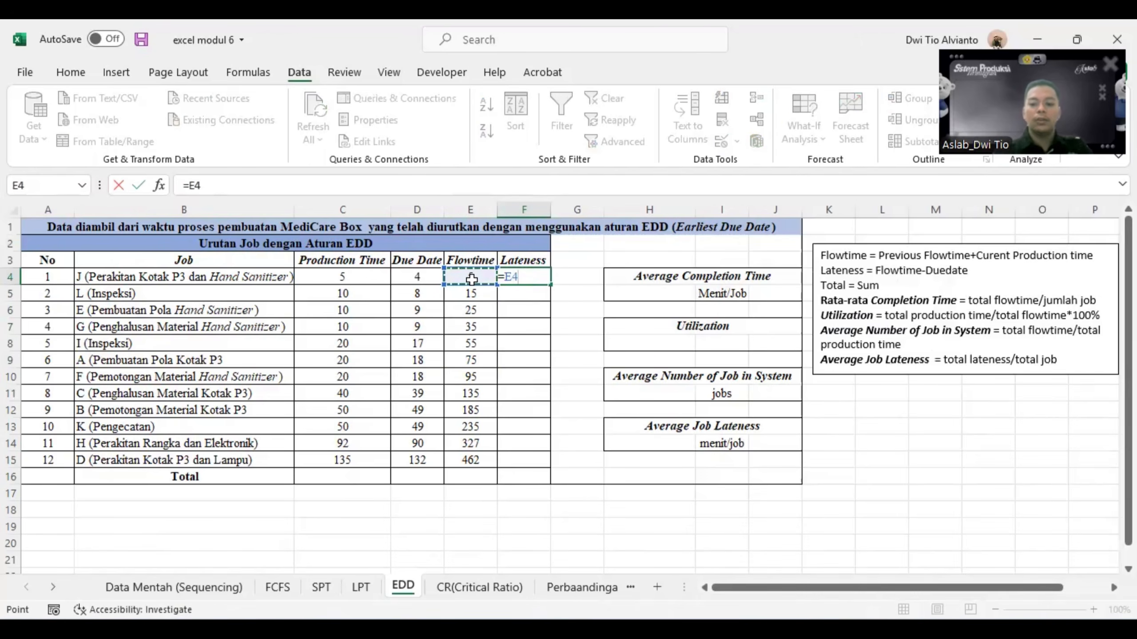
type("-")
left_click(418, 276)
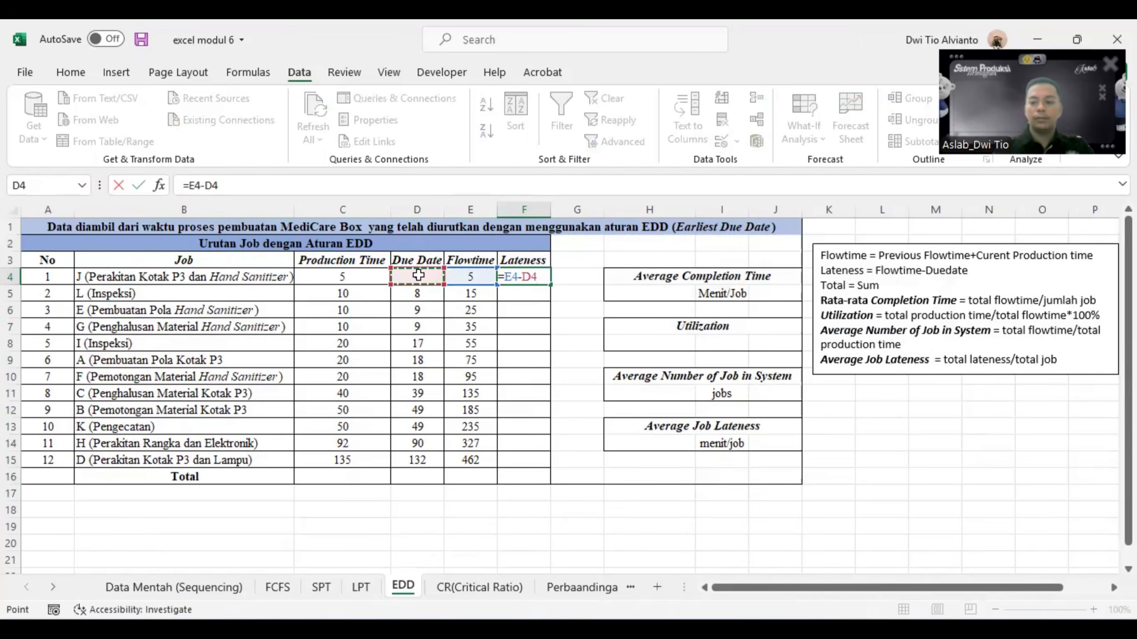
key("Return")
left_click(521, 274)
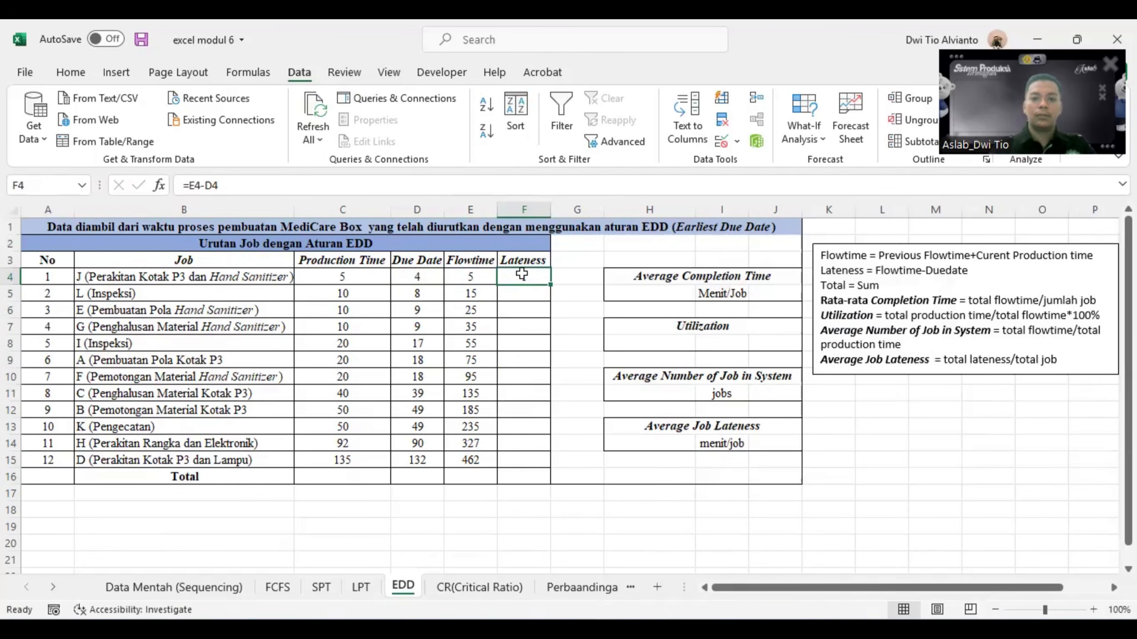
left_click_drag(550, 284, 552, 473)
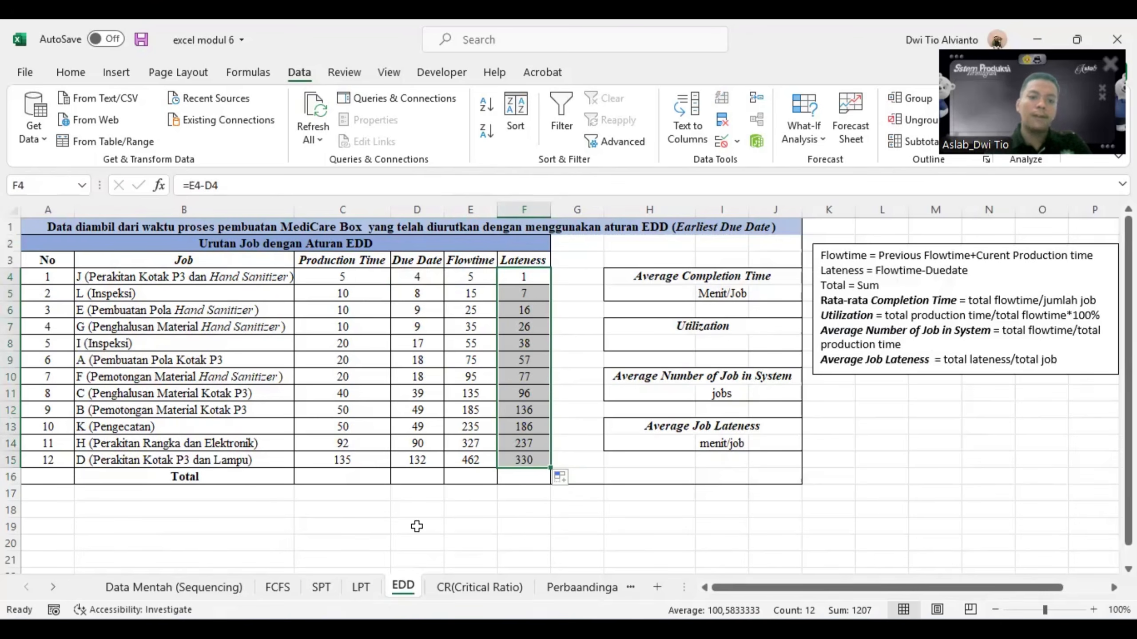
- Total the production times in C16 with =SUM(C4:C15) and fill the formula across to F16 for due date, flowtime and lateness
left_click(375, 497)
left_click(362, 473)
type("=")
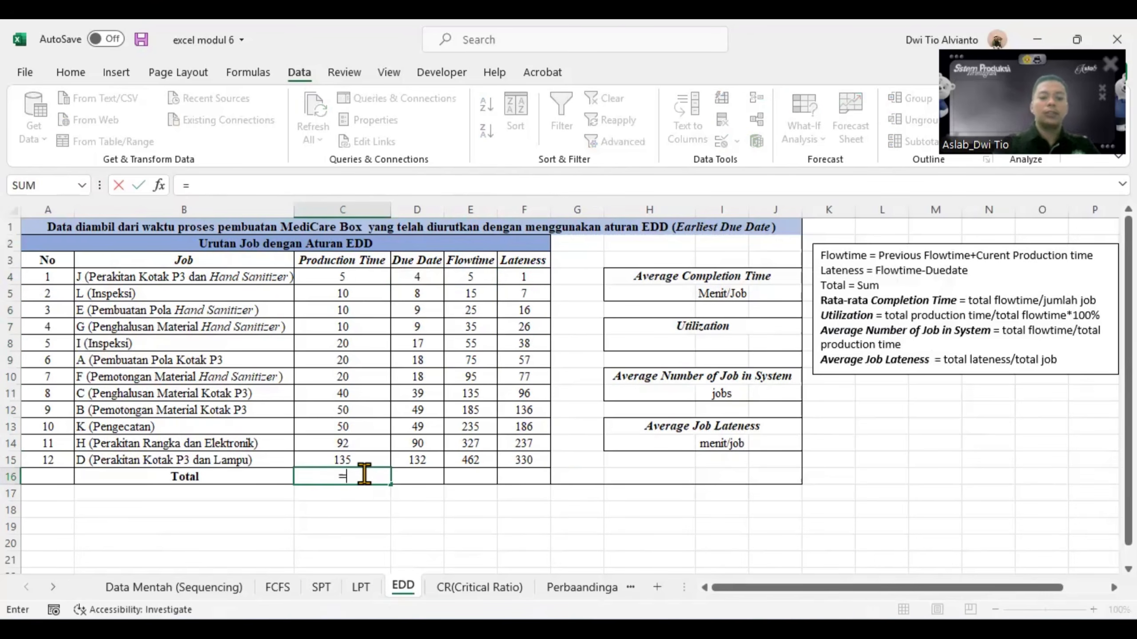
type("sum")
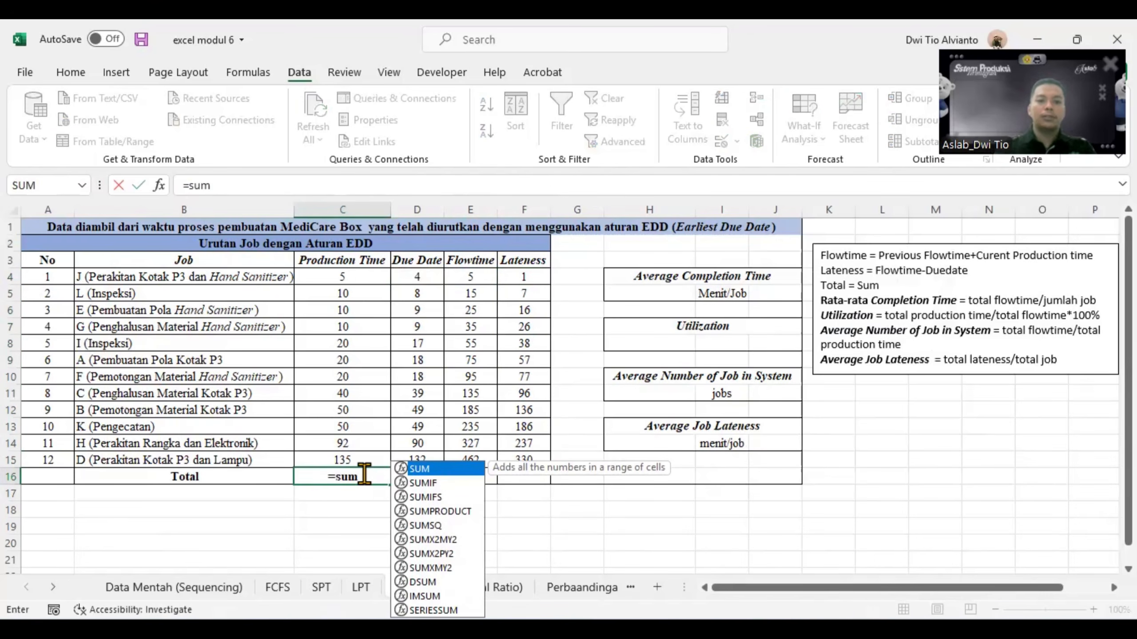
double_click(425, 469)
left_click_drag(354, 281, 361, 460)
key("Return")
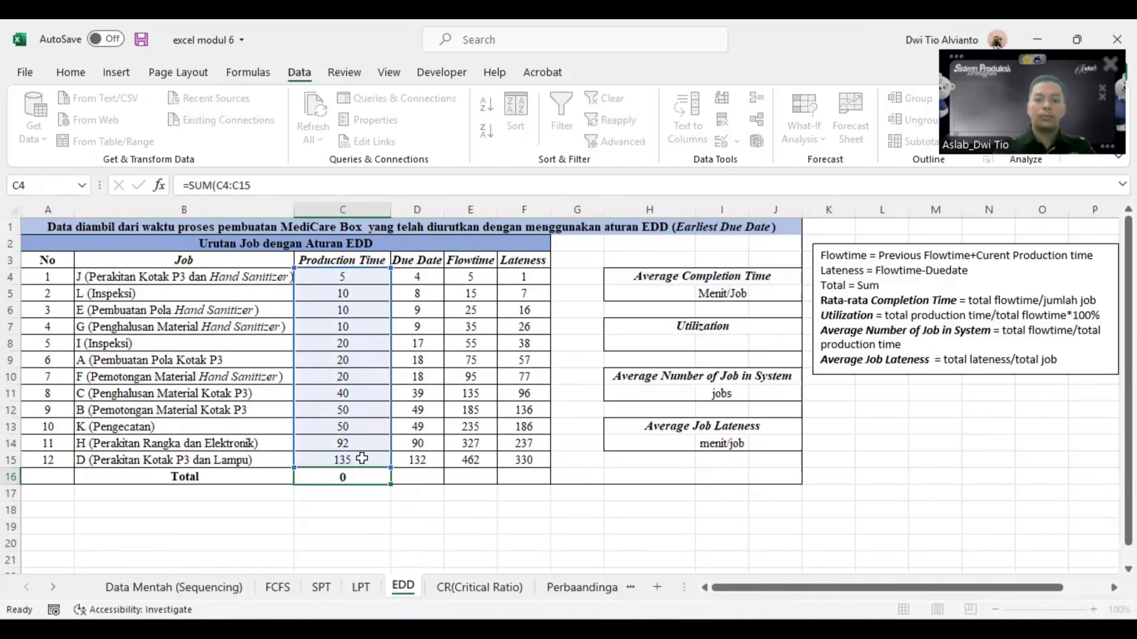
left_click(368, 475)
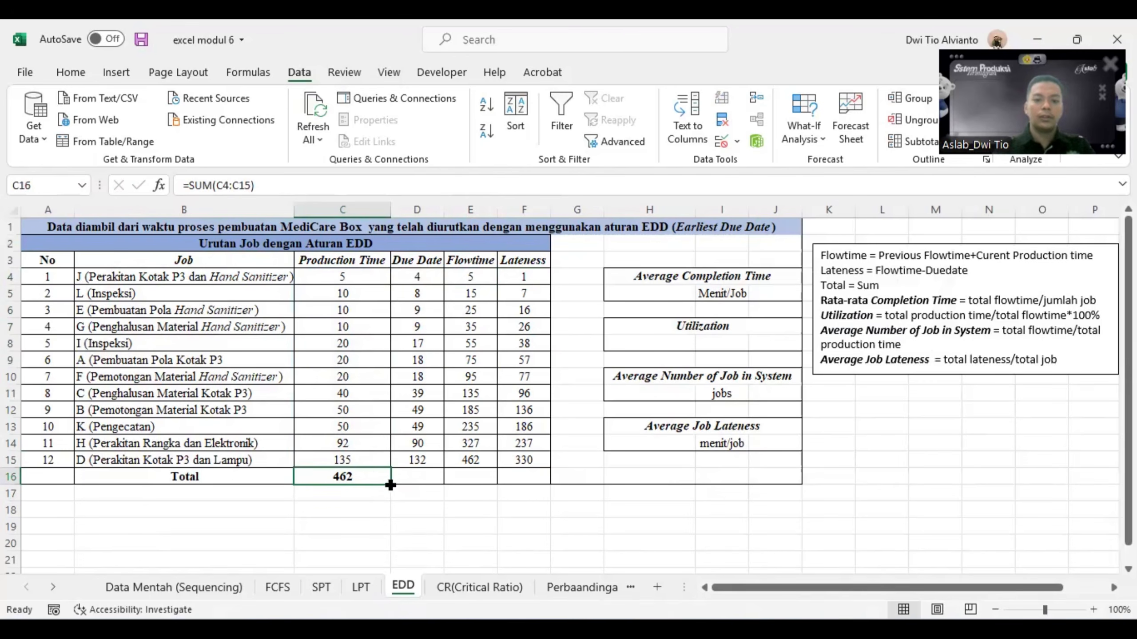
left_click_drag(391, 485, 528, 481)
left_click(638, 509)
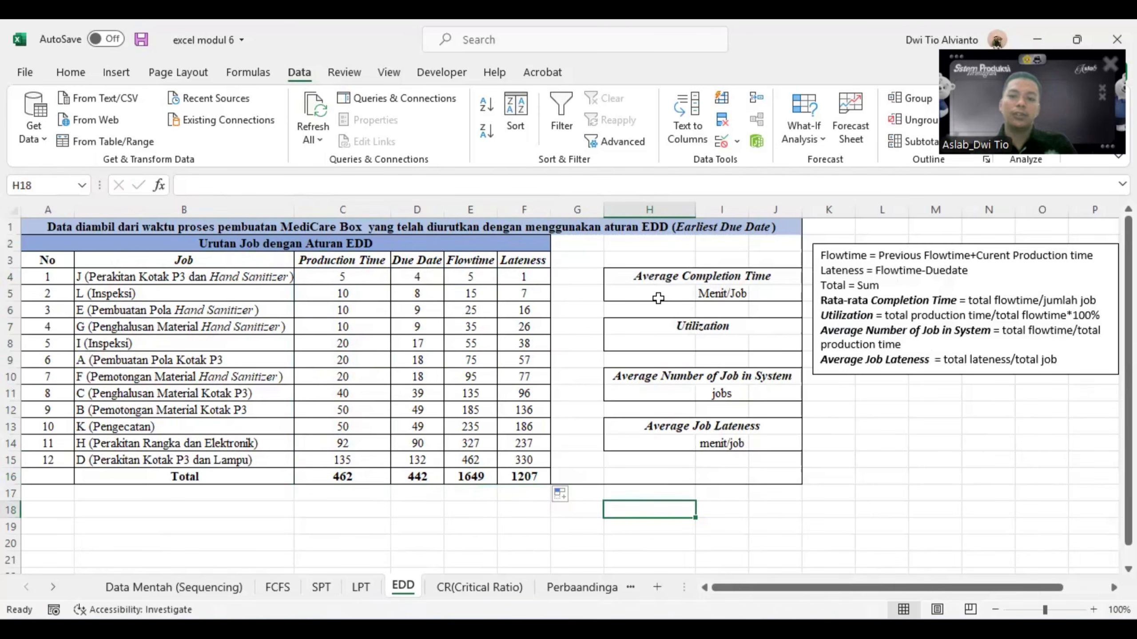
- Calculate the average completion time in H5 as total flowtime divided by the number of jobs, =E16/A15
left_click(660, 293)
type("=")
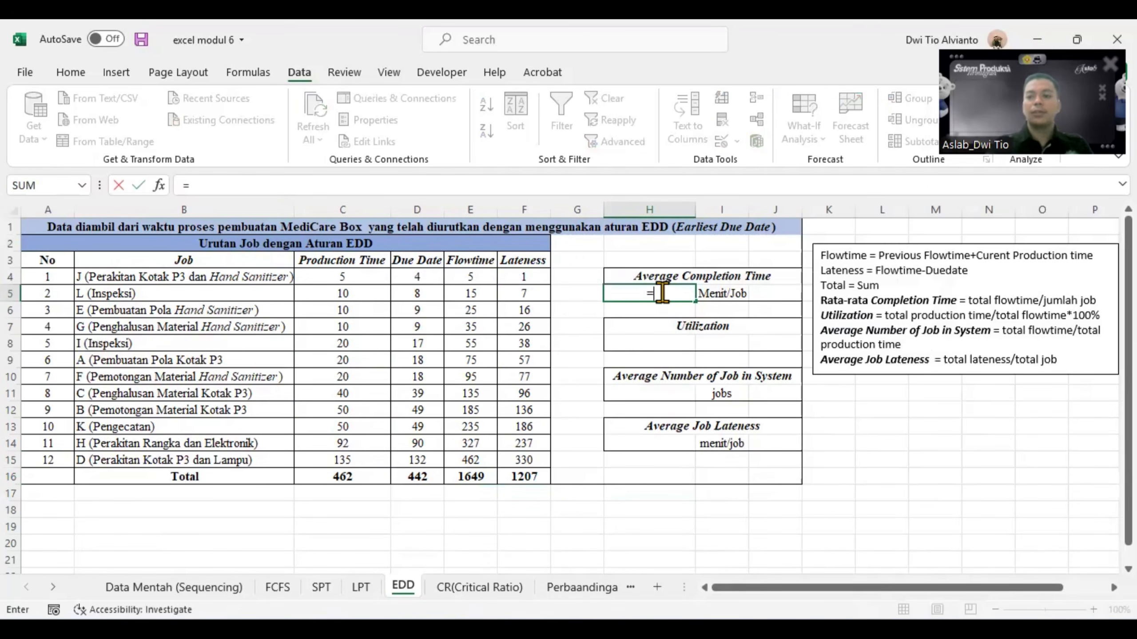
left_click(460, 480)
type("/")
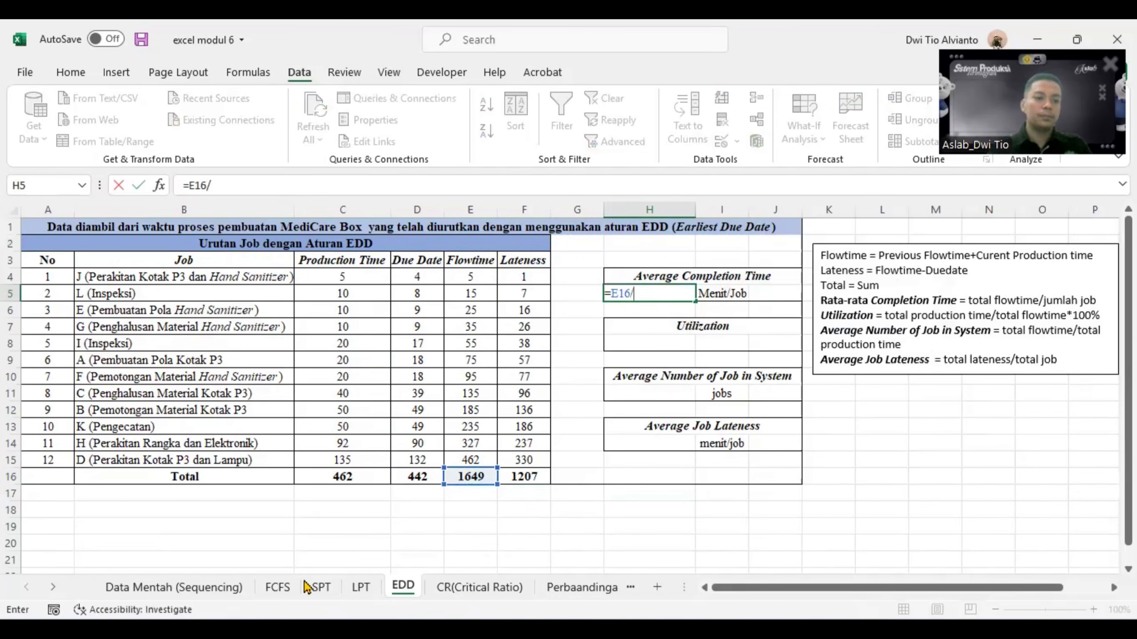
left_click(56, 461)
key("Return")
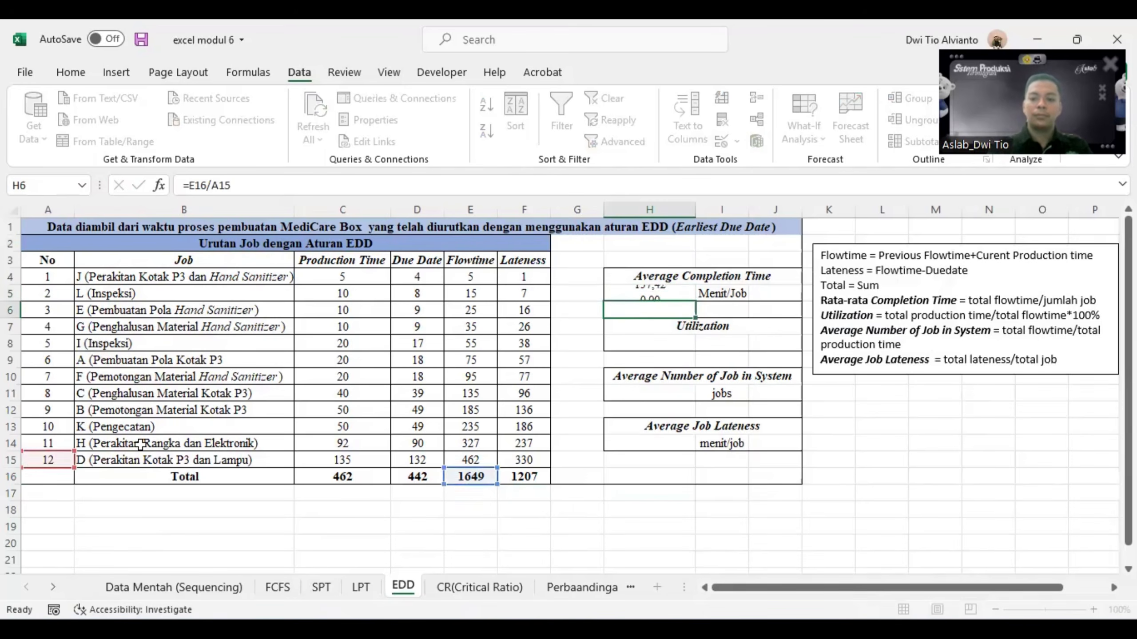
- Calculate the utilization in H8 as total production time over total flowtime, =C16/E16*100%
left_click(651, 345)
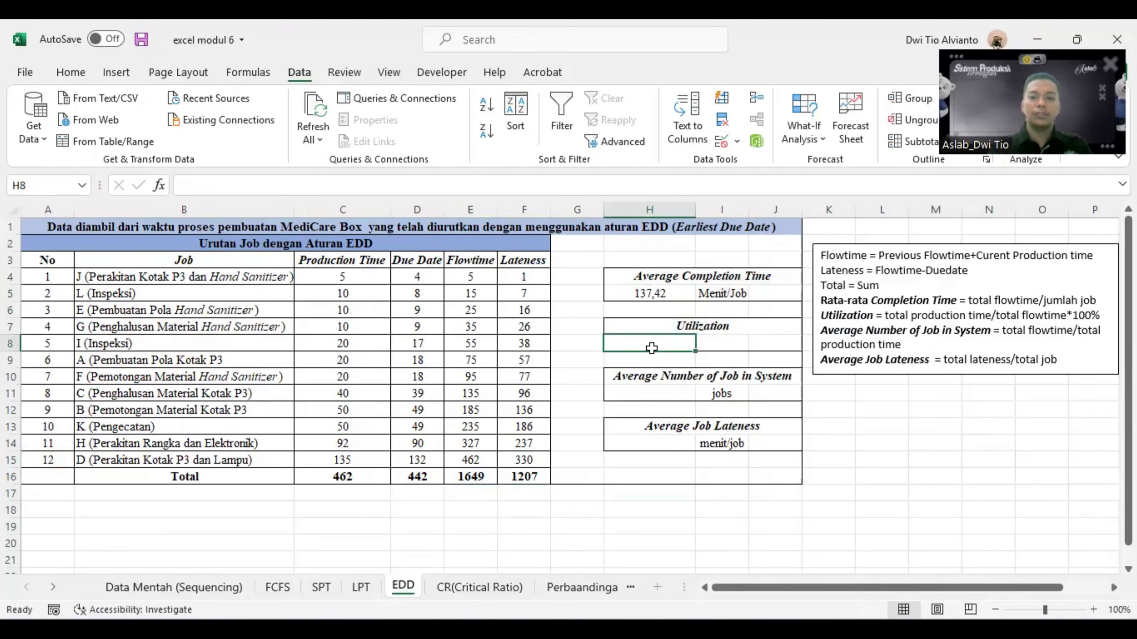
type("=")
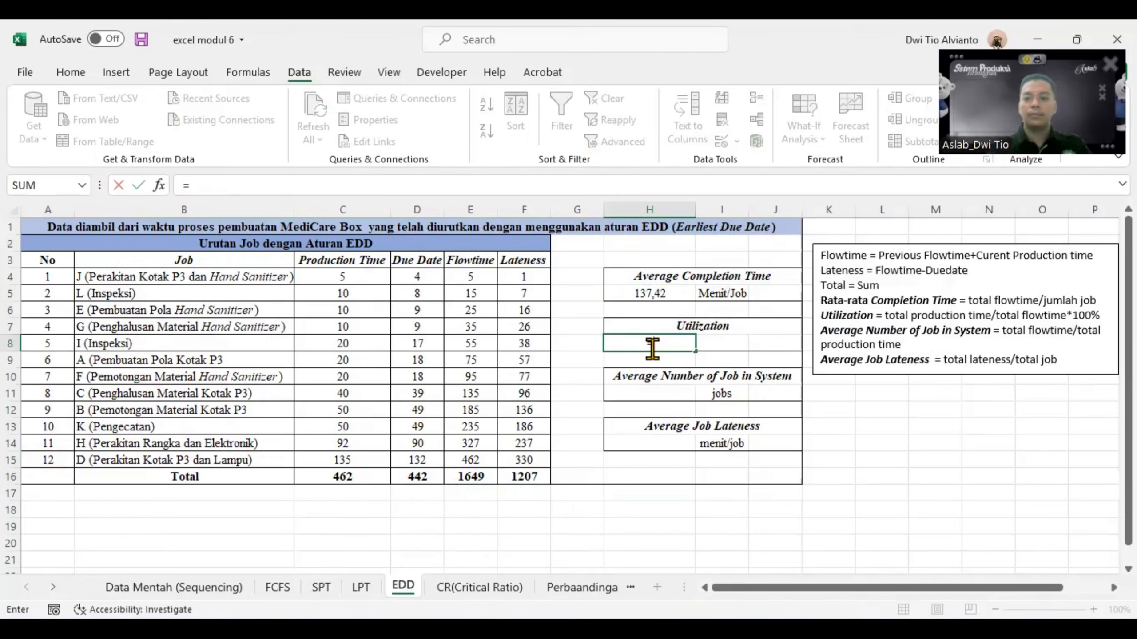
left_click(338, 475)
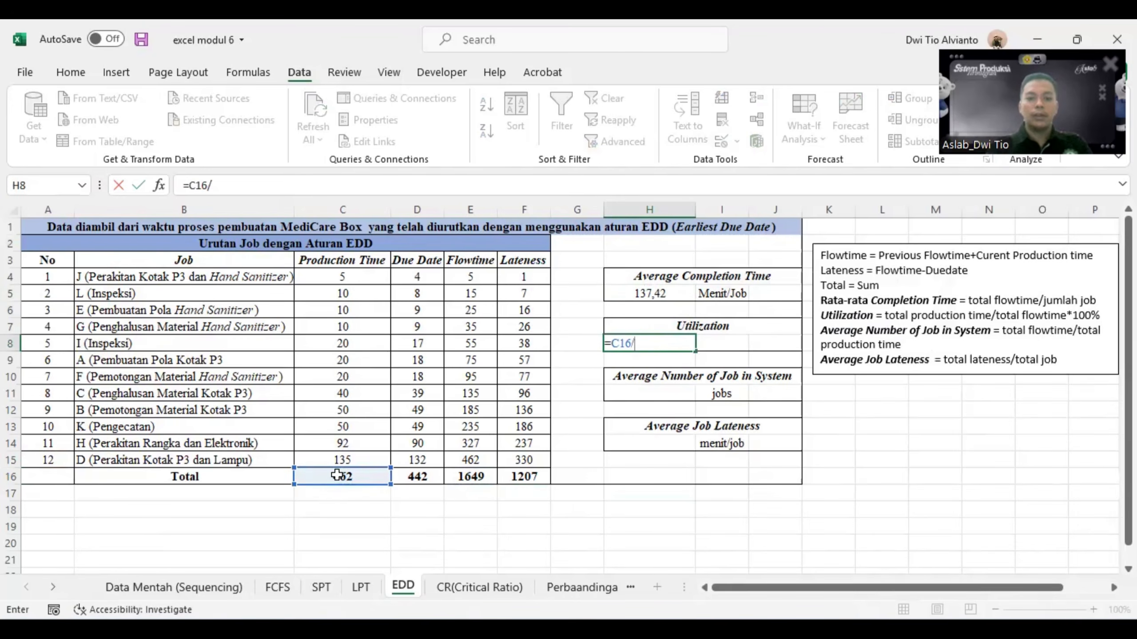
left_click(485, 479)
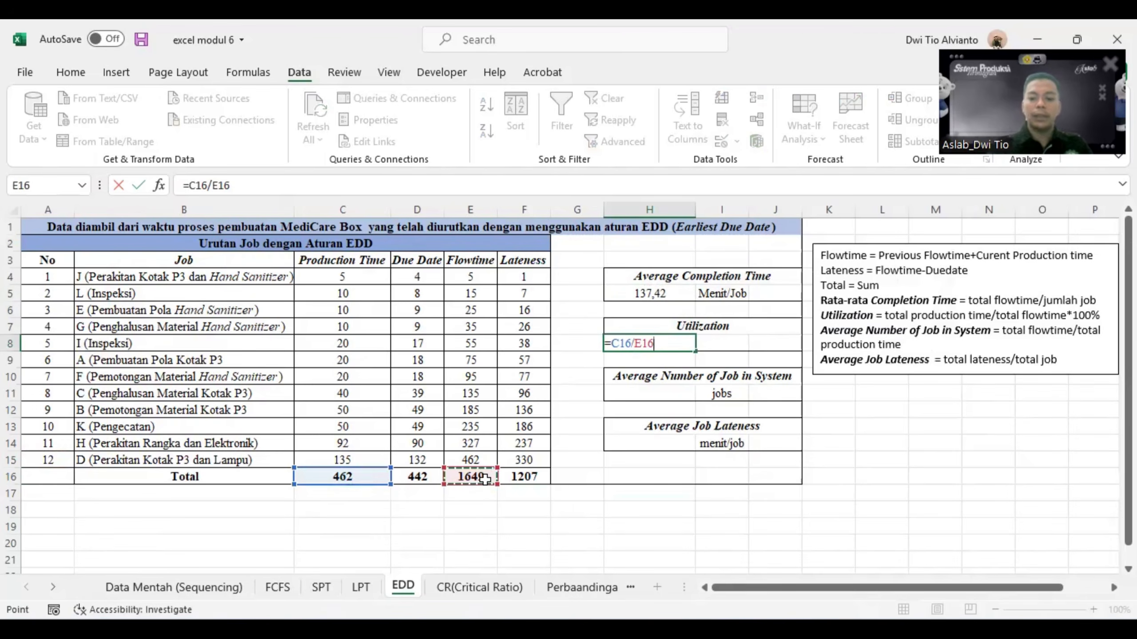
type("*")
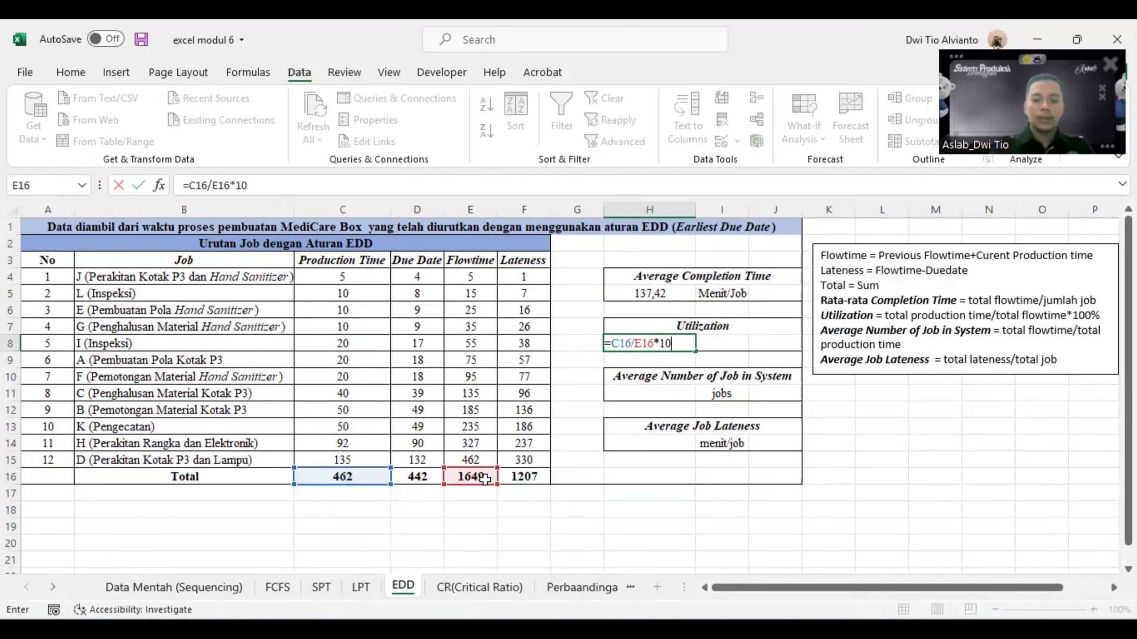
type("100%")
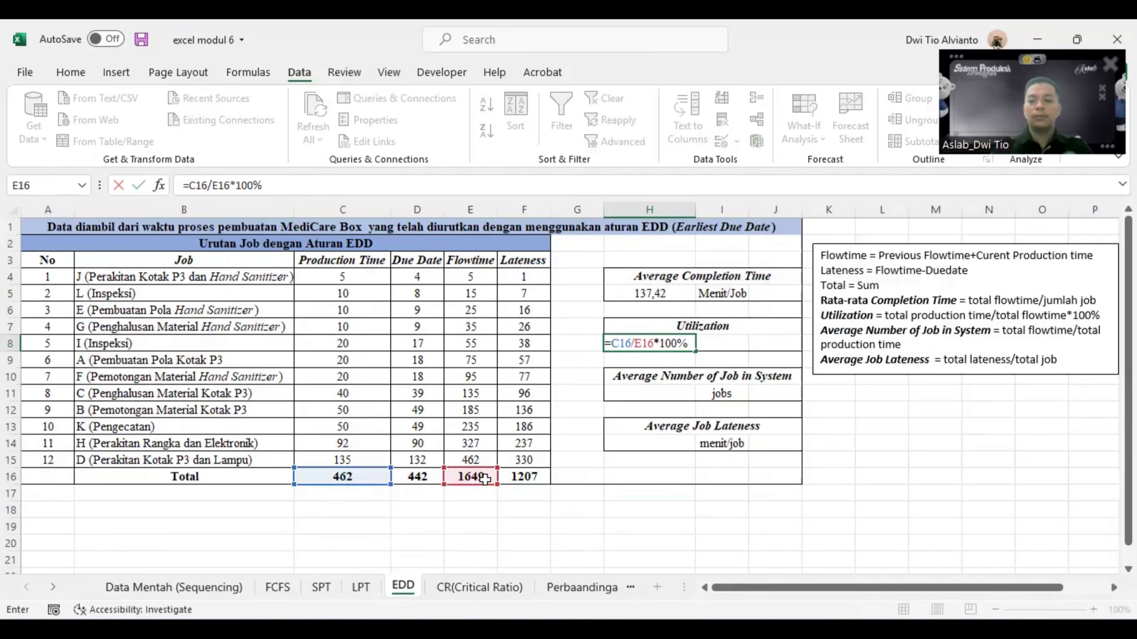
key("Return")
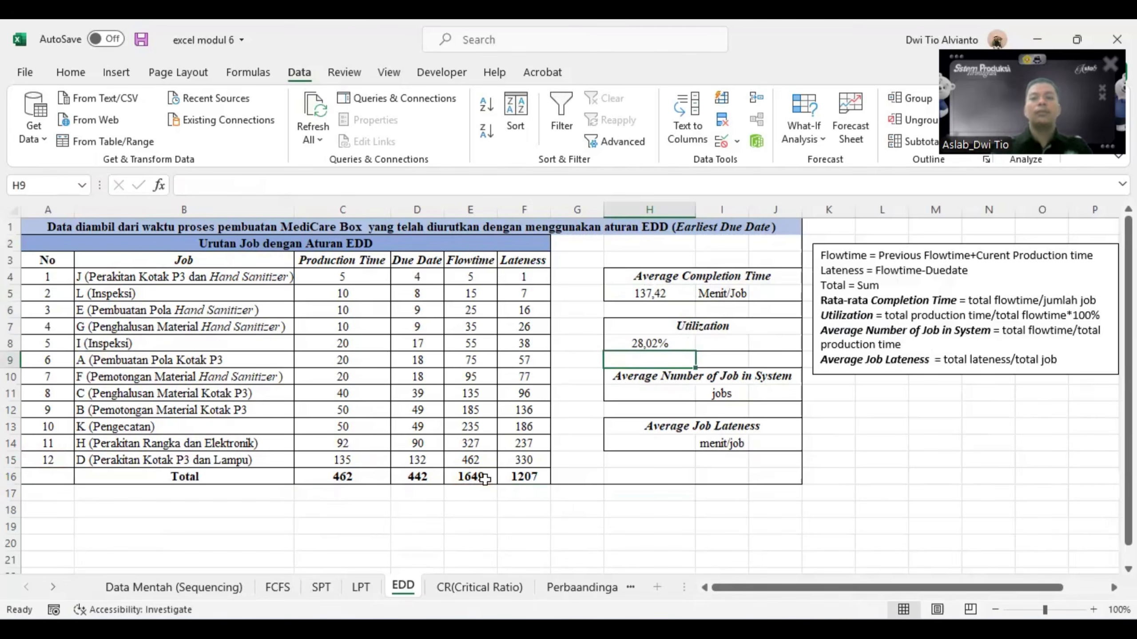
- Calculate the average number of jobs in system in H11 as total flowtime over total production time, =E16/C16
left_click(644, 394)
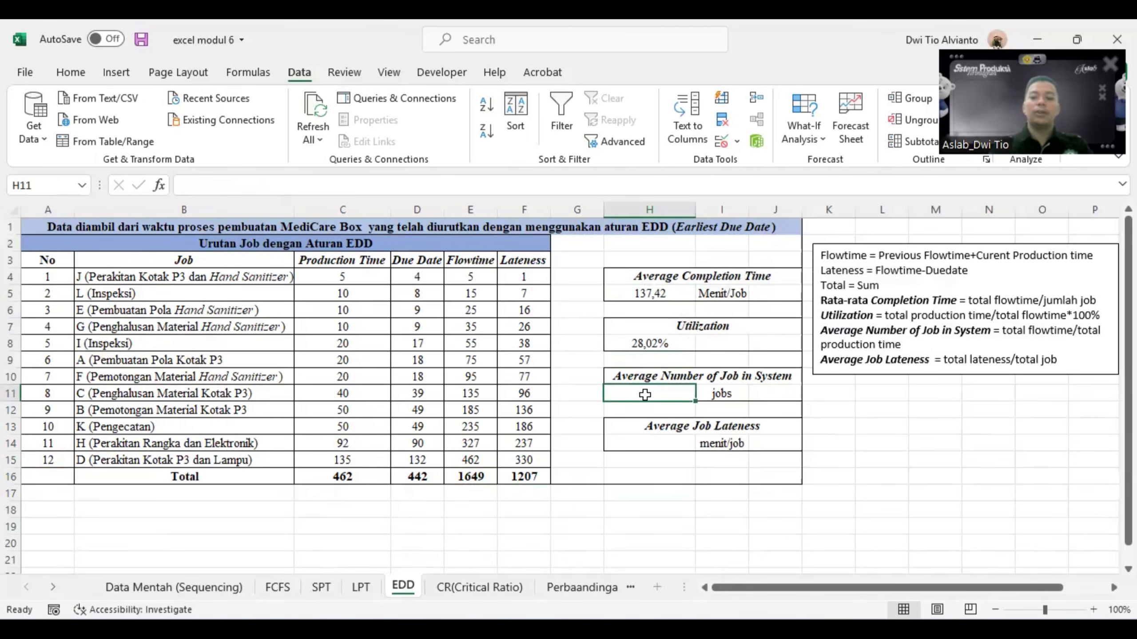
type("=")
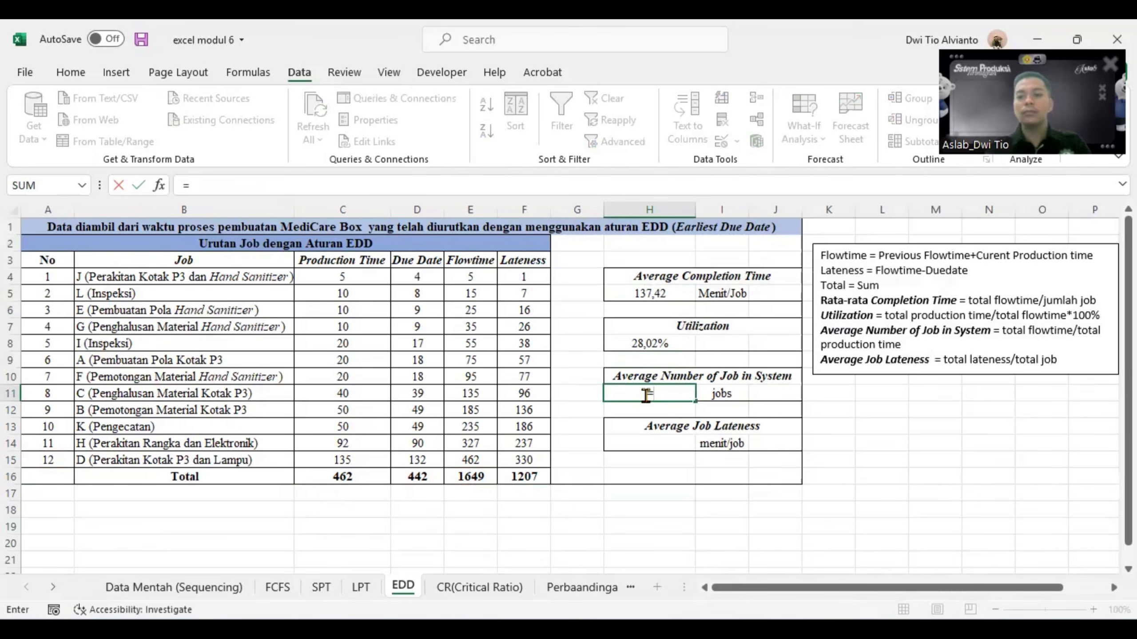
left_click(471, 480)
type("/")
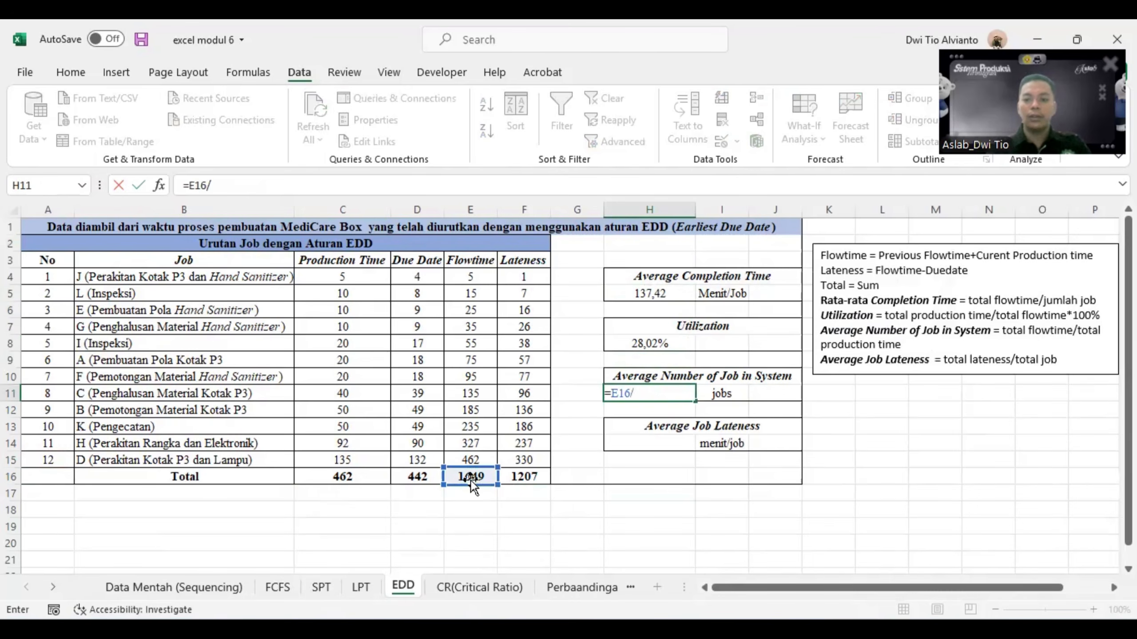
left_click(325, 479)
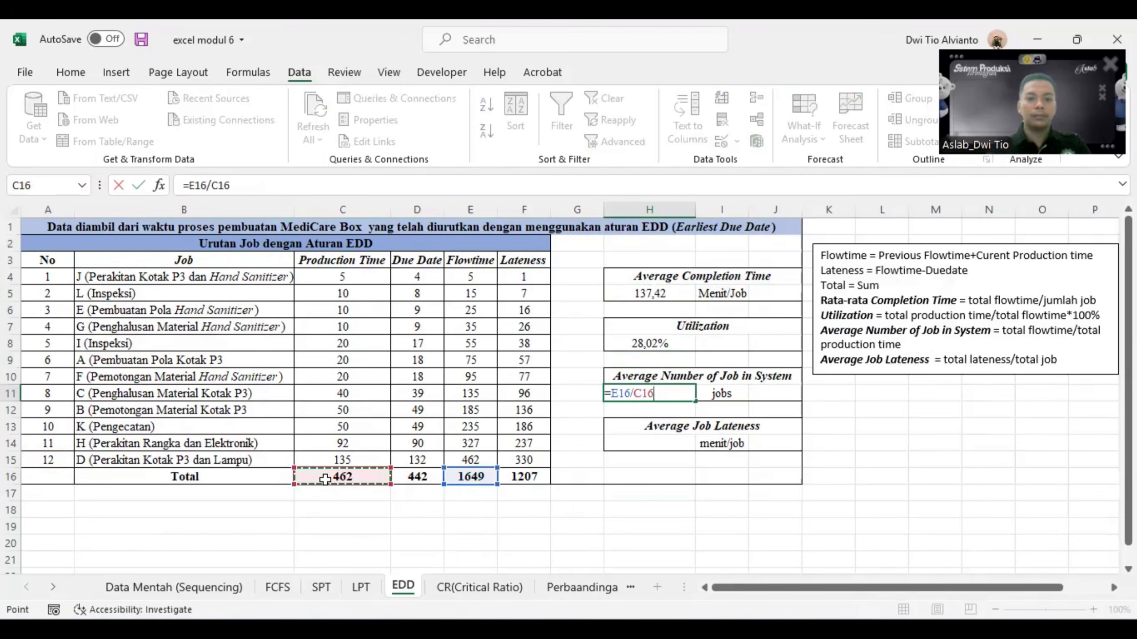
key("Return")
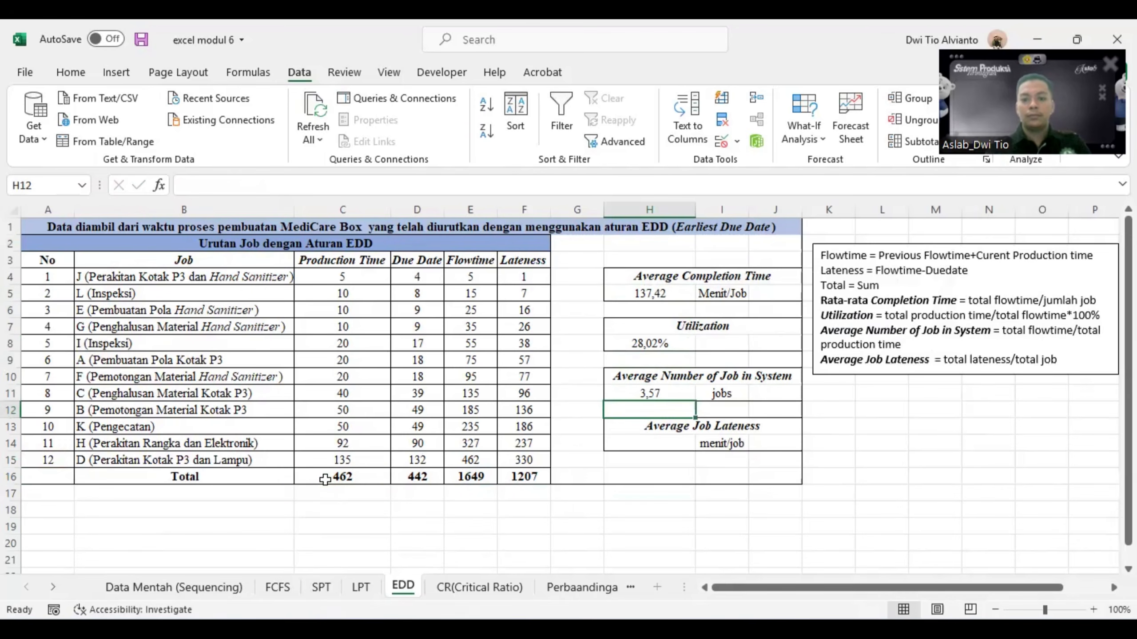
- Calculate the average job lateness in H14 as total lateness divided by the number of jobs, =F16/A15
left_click(667, 446)
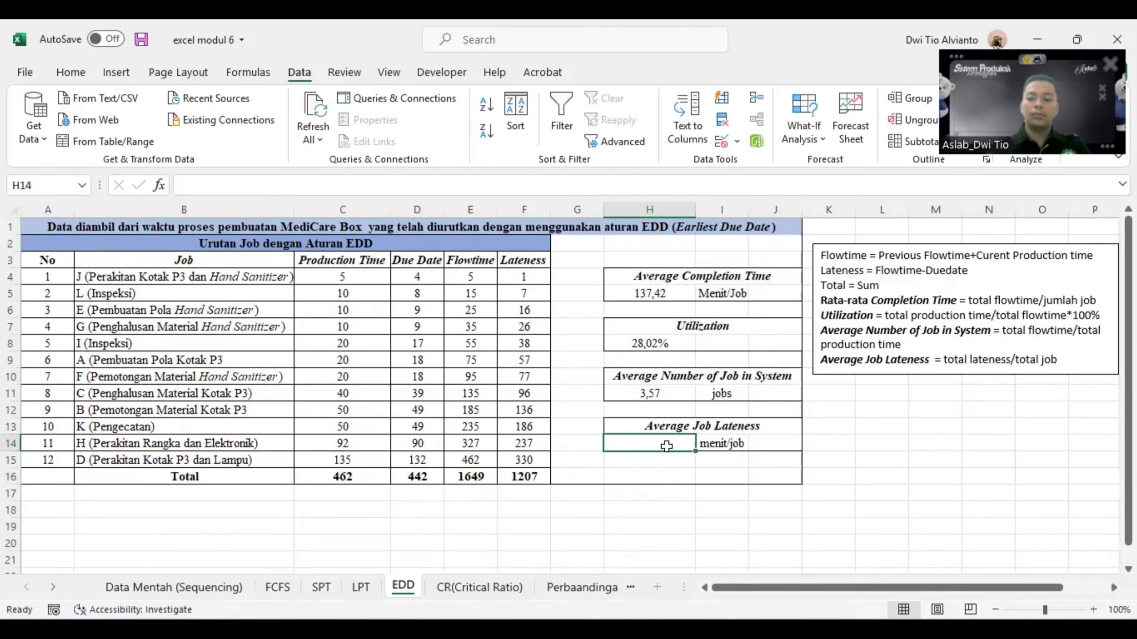
type("=")
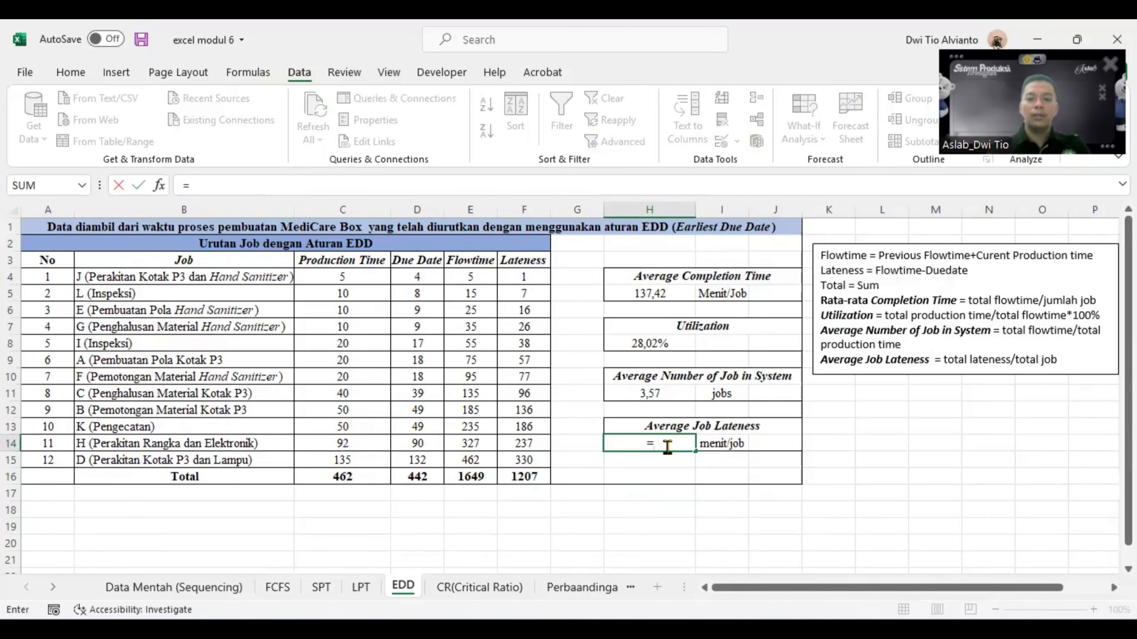
left_click(514, 481)
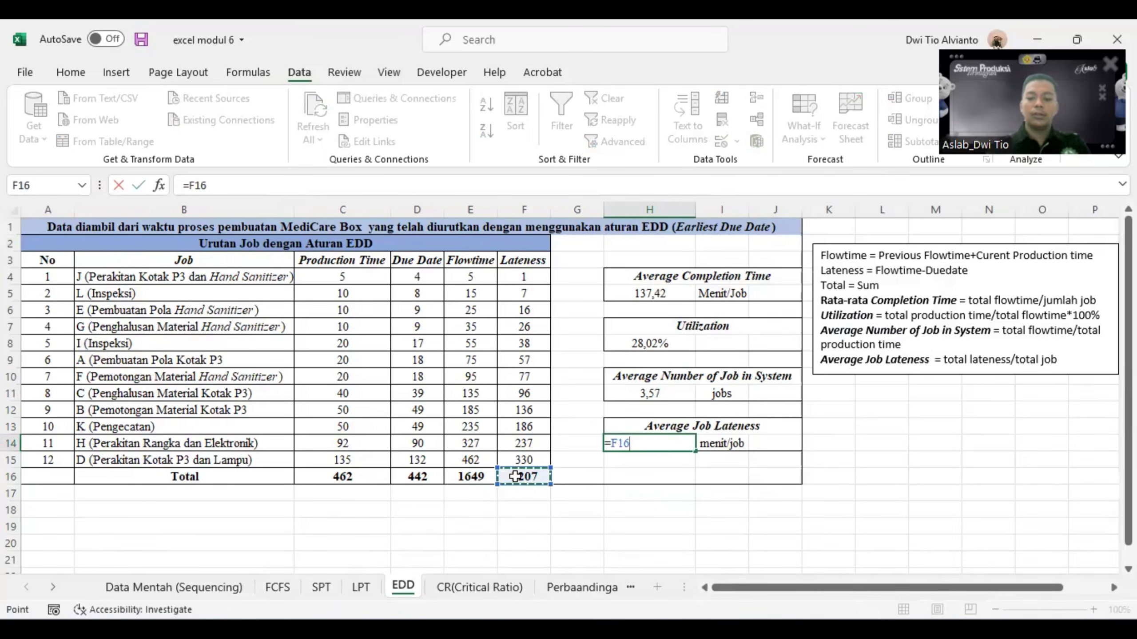
type("/")
left_click(52, 459)
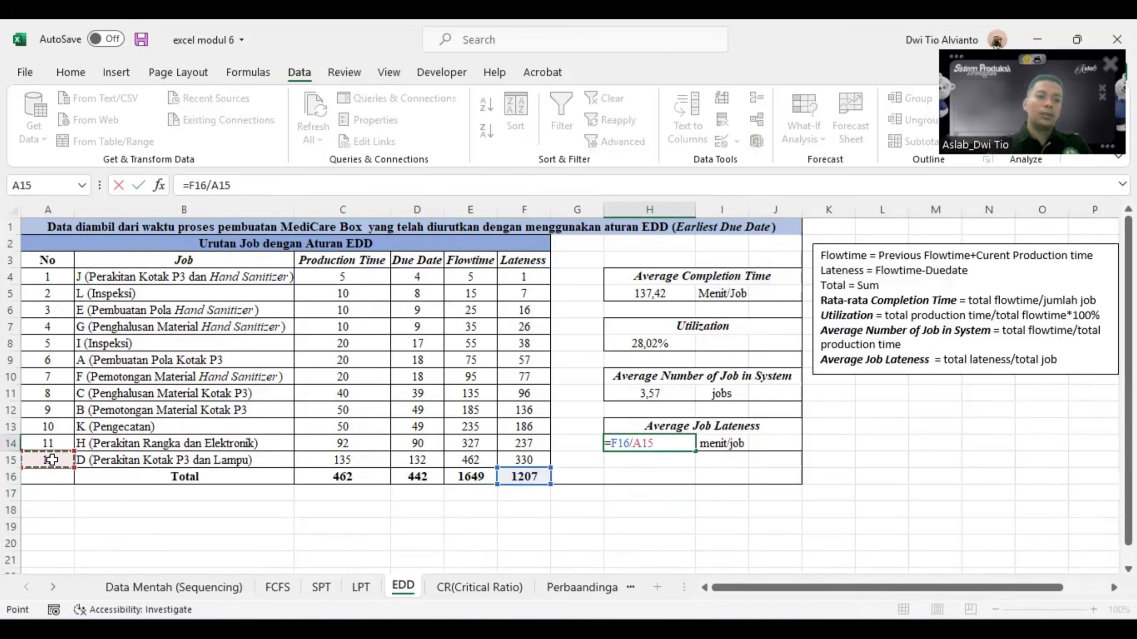
key("Return")
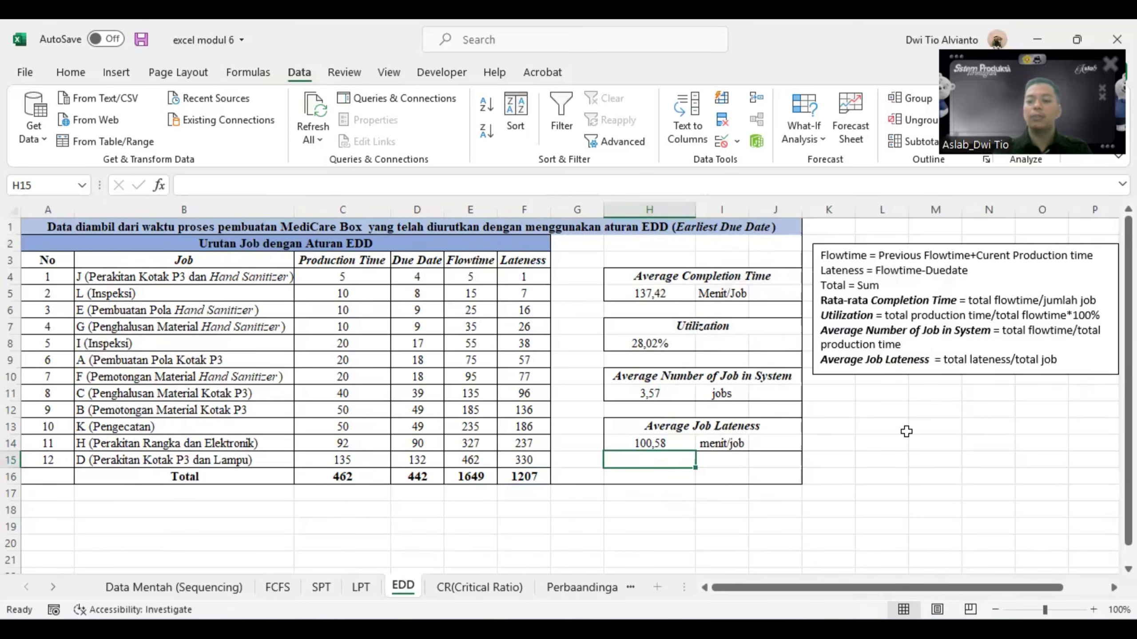
- Switch to QM for Windows, set the job shop scheduling method to DDATE - Earliest Due Date, and solve
left_click(877, 627)
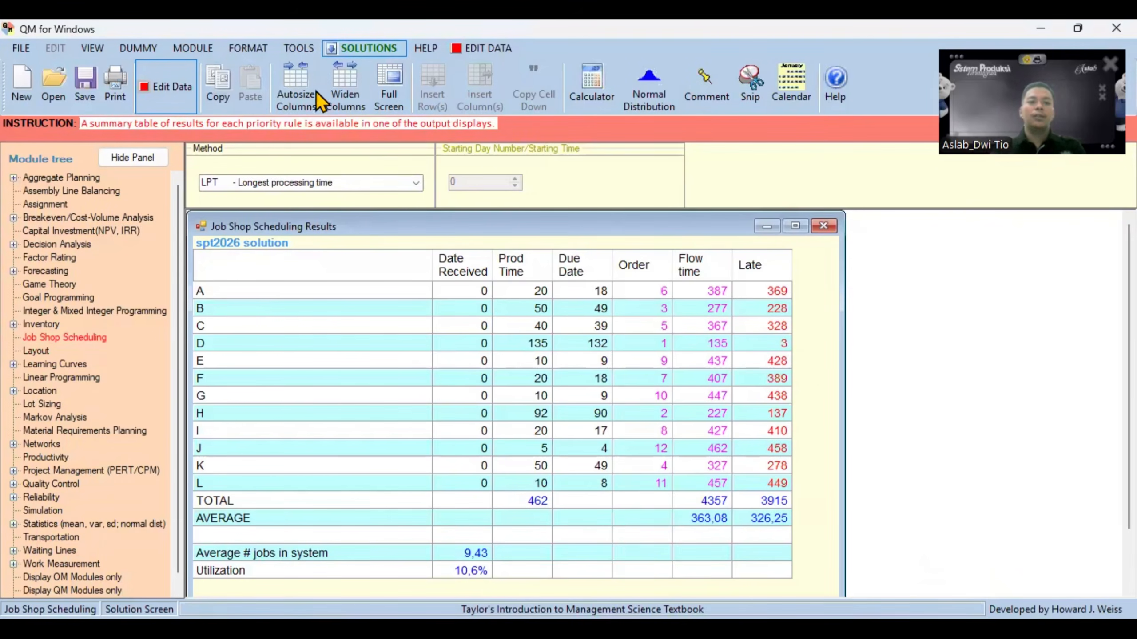
left_click(416, 184)
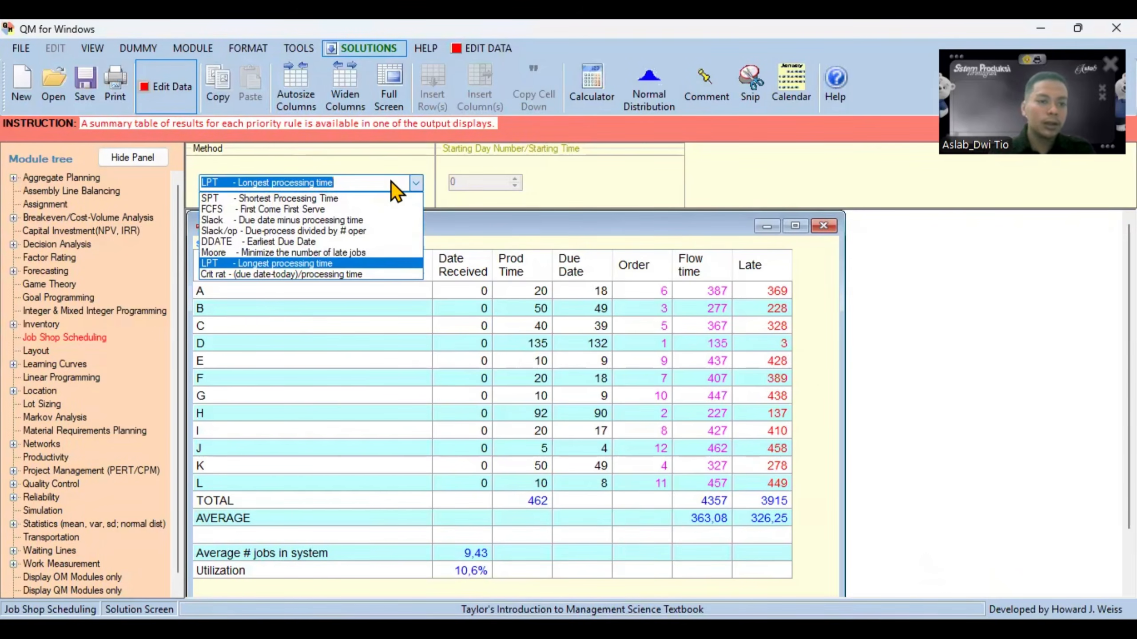
left_click(263, 242)
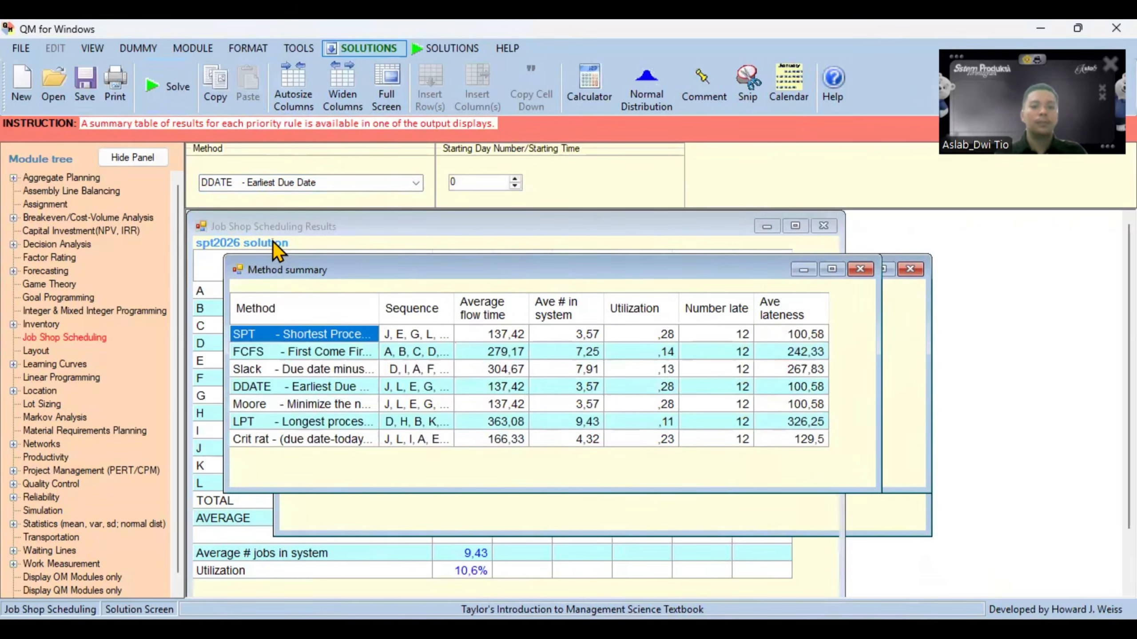
key("F9")
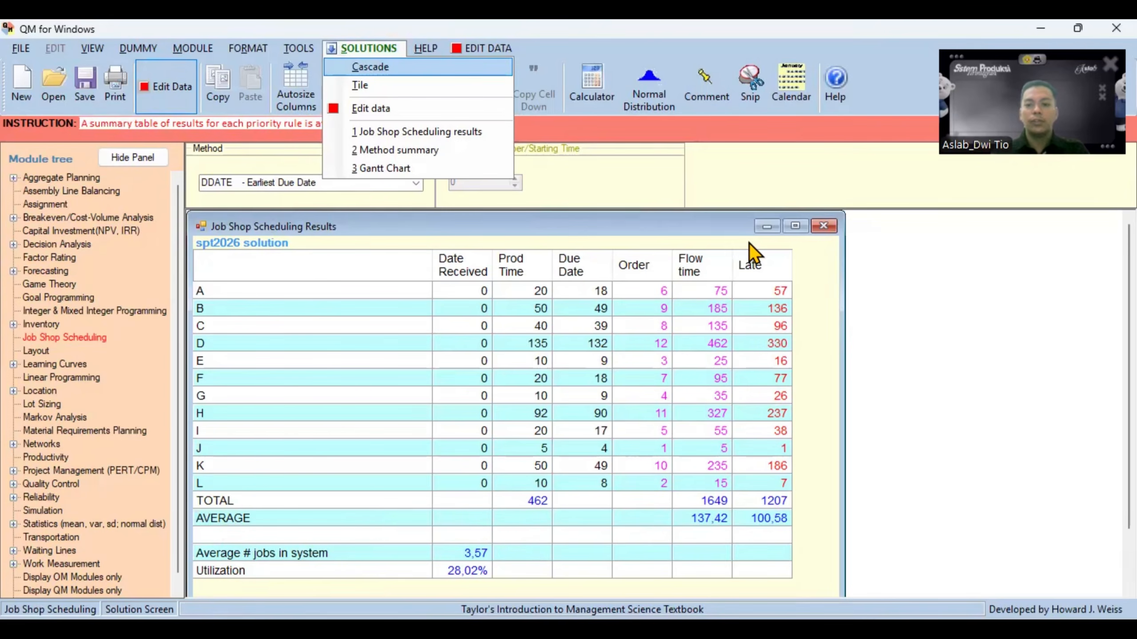
- Compare the average flow time and average lateness in QM for Windows with H5 and H14 on the Excel EDD sheet
left_click(700, 522)
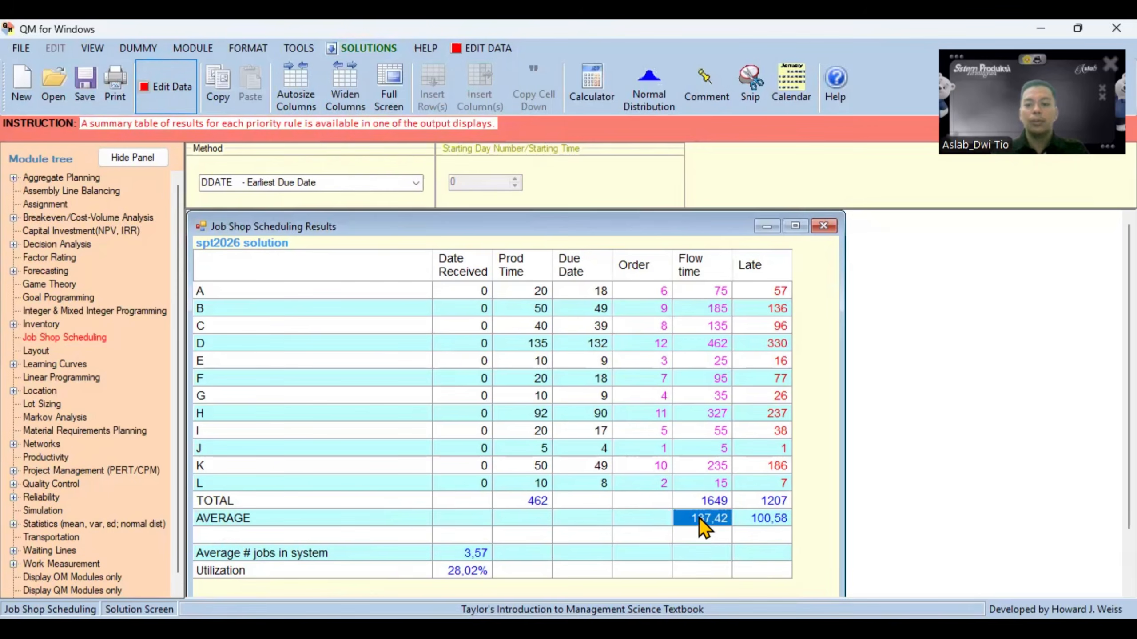
left_click(779, 519)
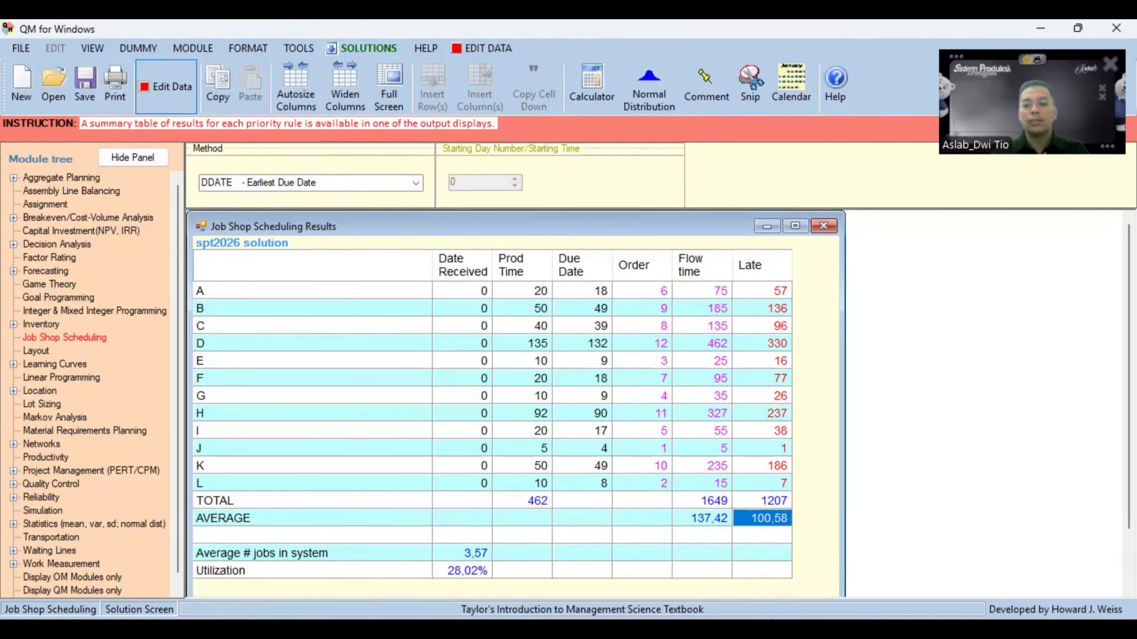
left_click(760, 560)
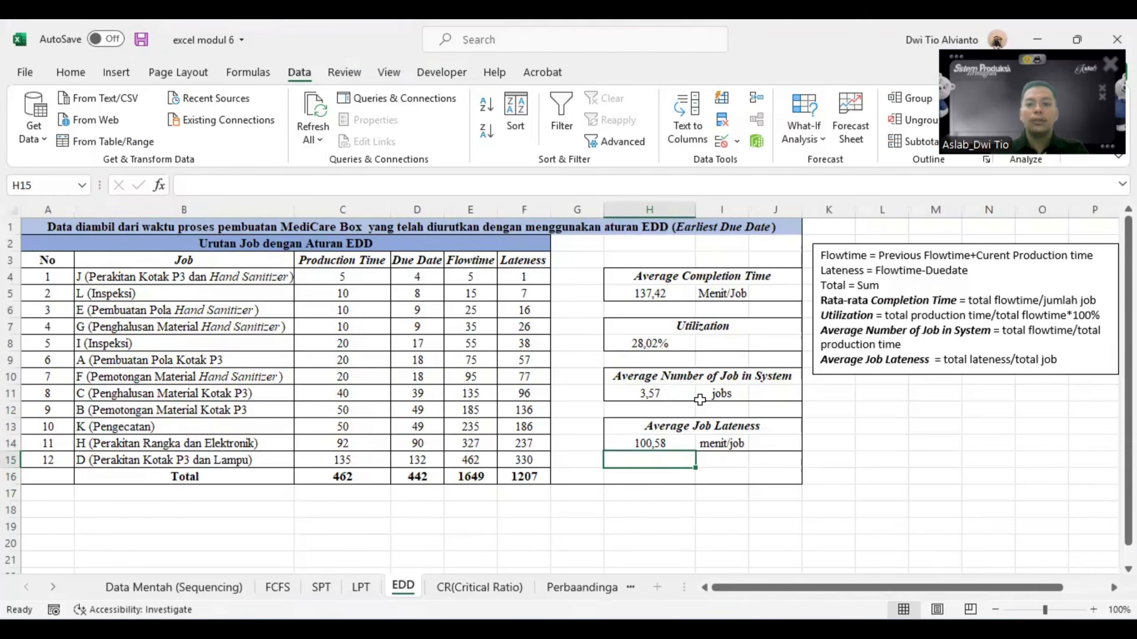
left_click(667, 296)
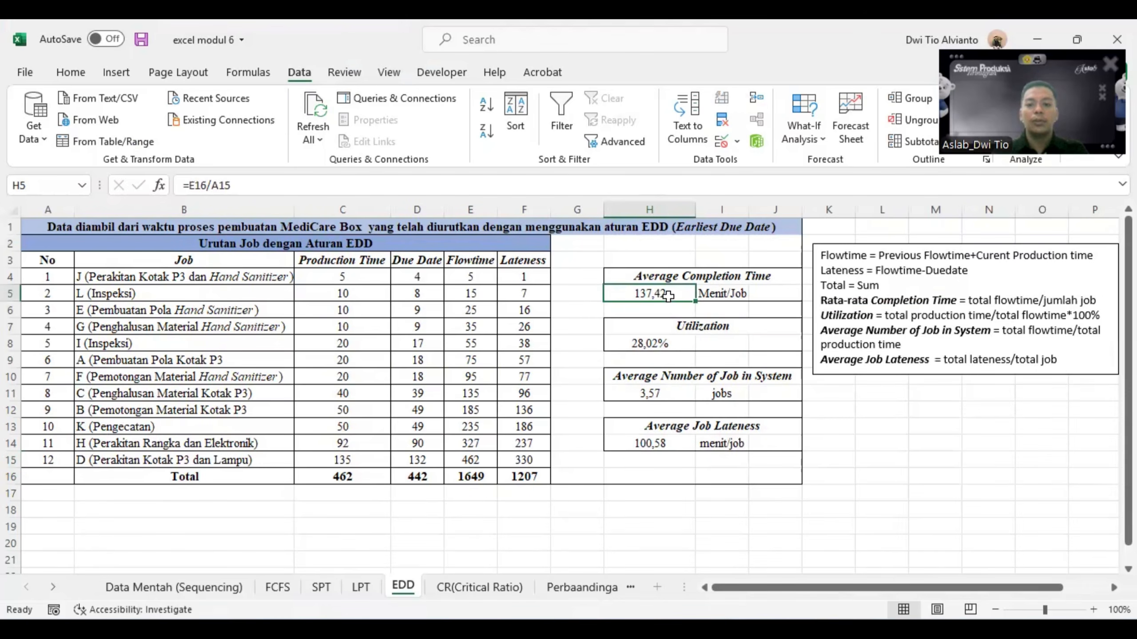
left_click(640, 442)
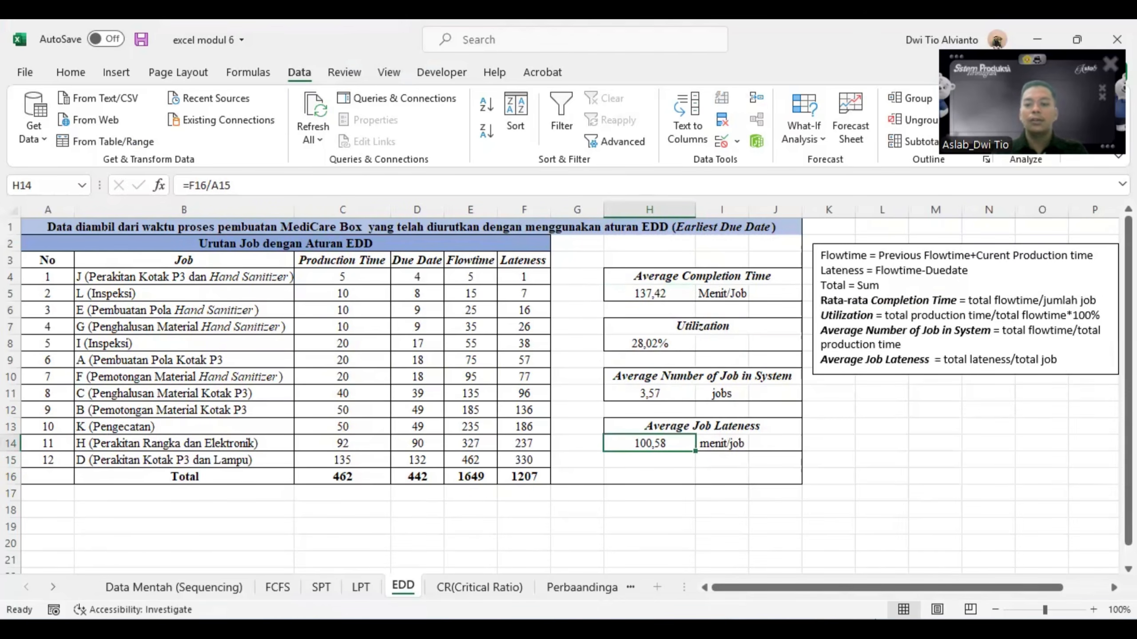
- Compare the average number of jobs in system and the utilization in QM for Windows with H11 and H8 in Excel
left_click(875, 627)
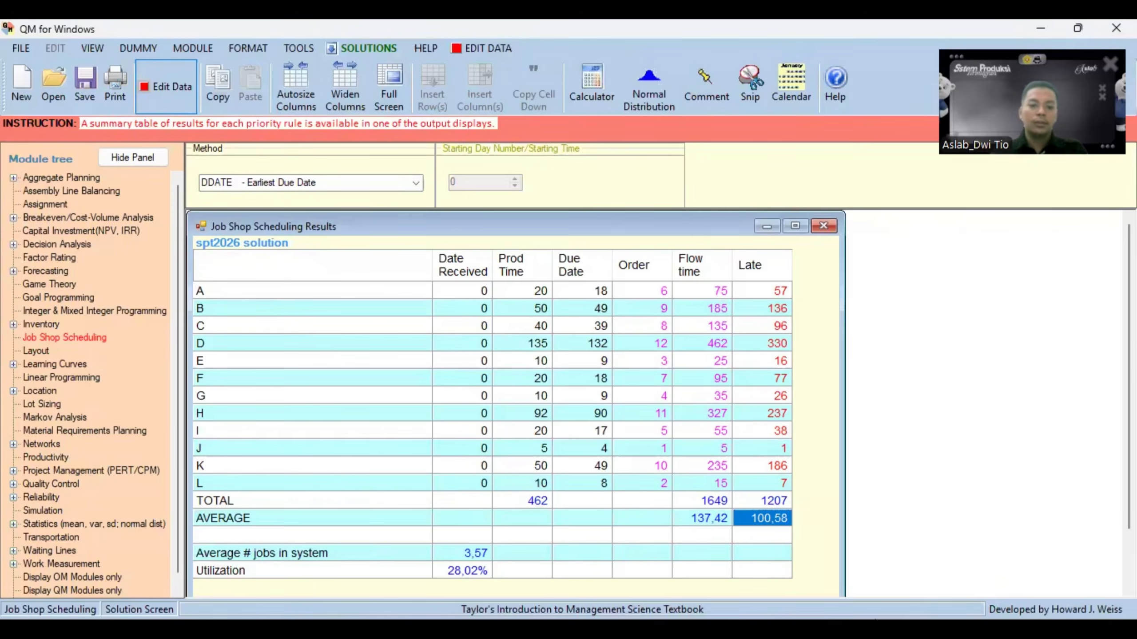
left_click(481, 553)
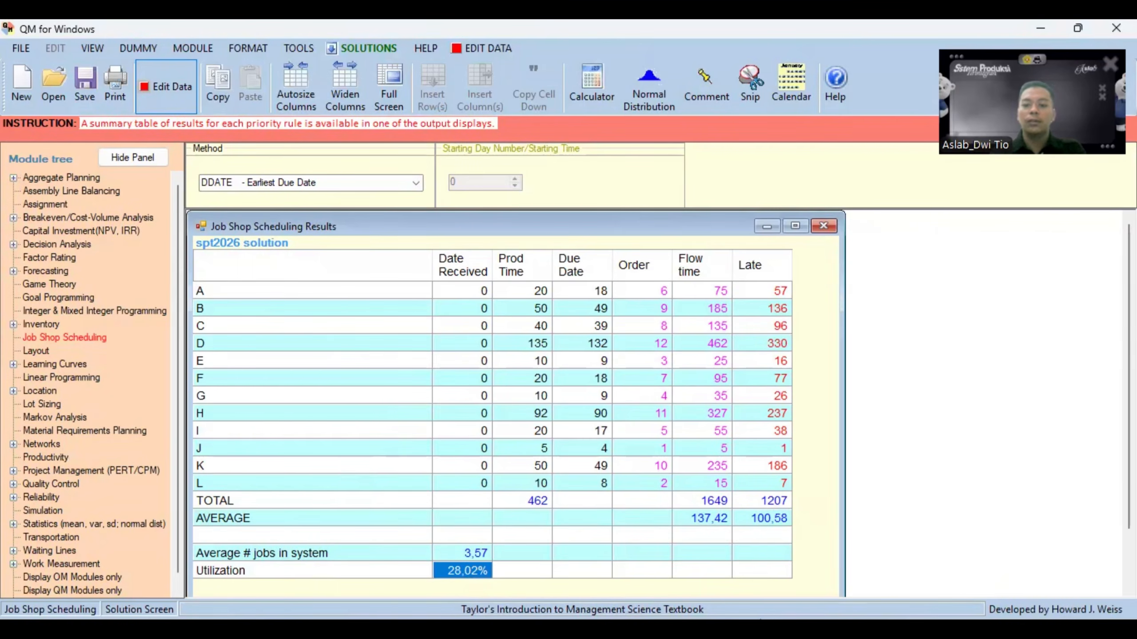
key("alt+Tab")
left_click(676, 342)
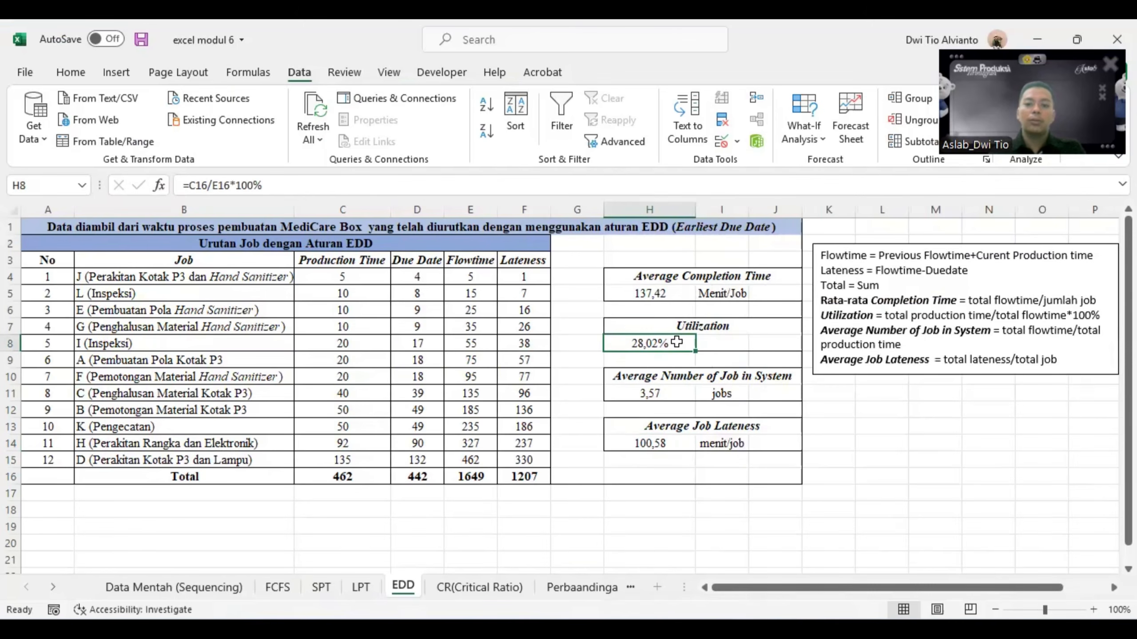
left_click(675, 393)
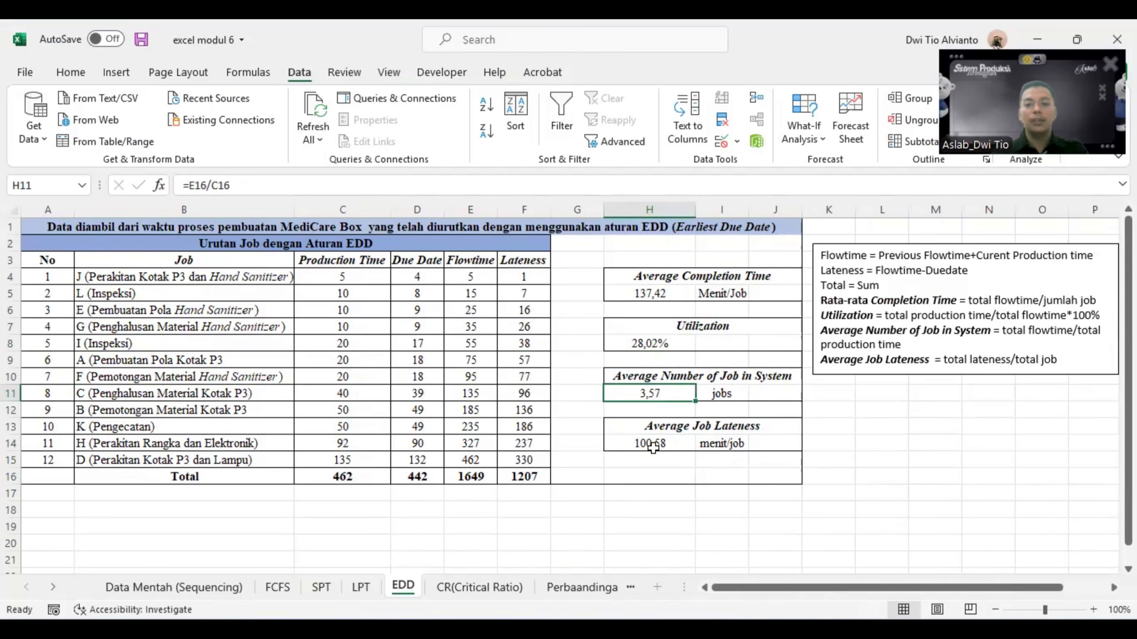
left_click(902, 489)
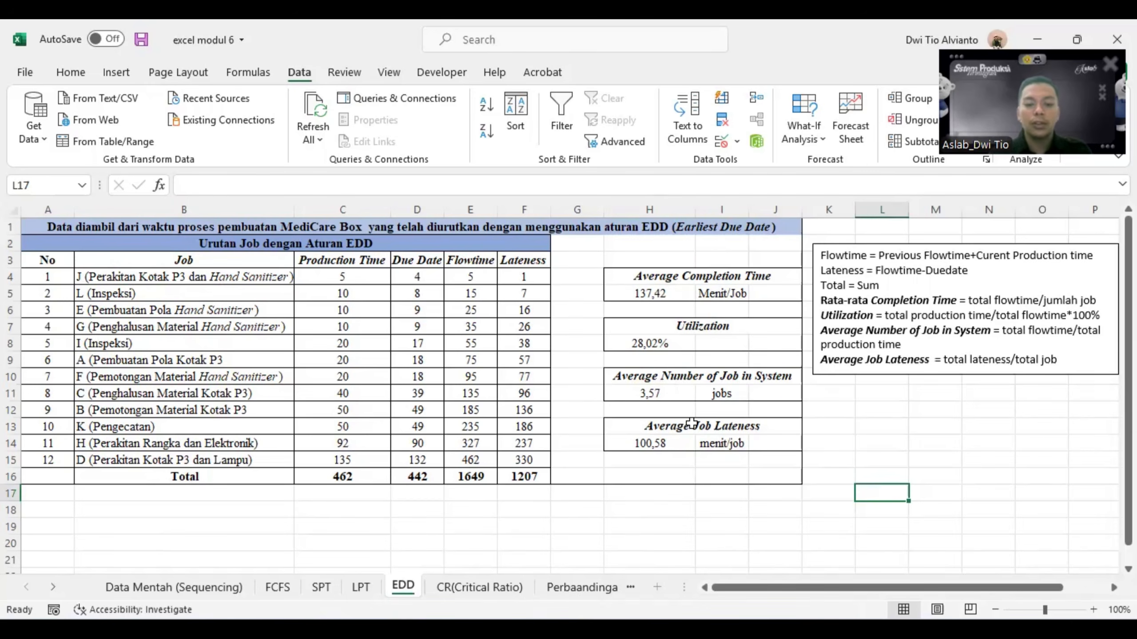
- Copy the 12 jobs with production times and due dates from the Data Mentah (Sequencing) sheet into B4 of the CR(Critical Ratio) sheet
left_click(511, 594)
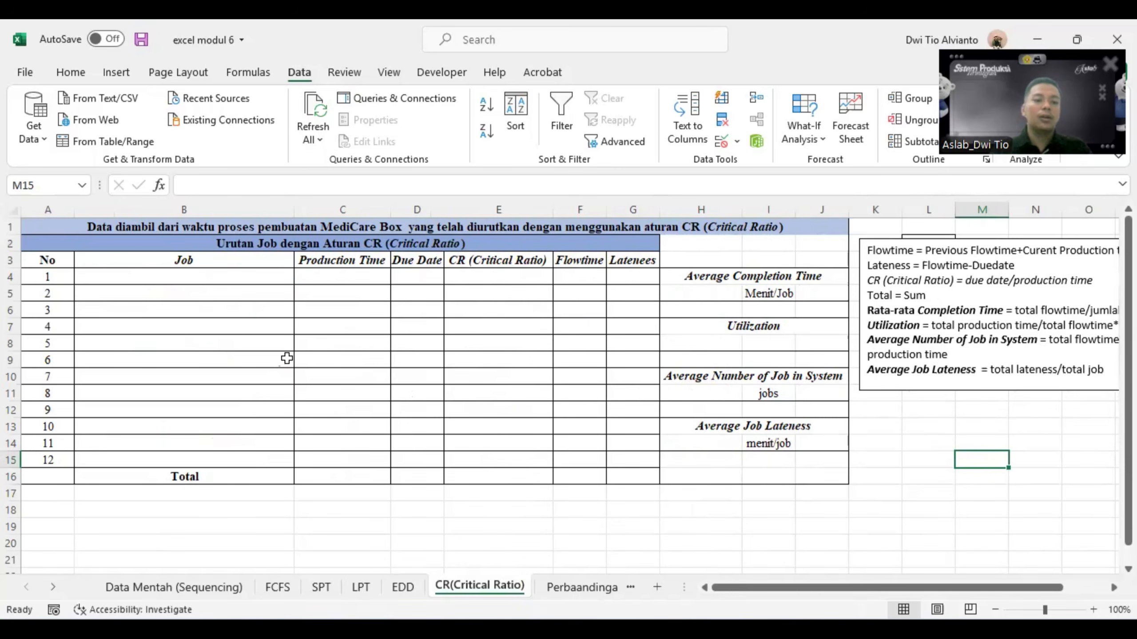
left_click(225, 589)
left_click_drag(186, 327, 556, 538)
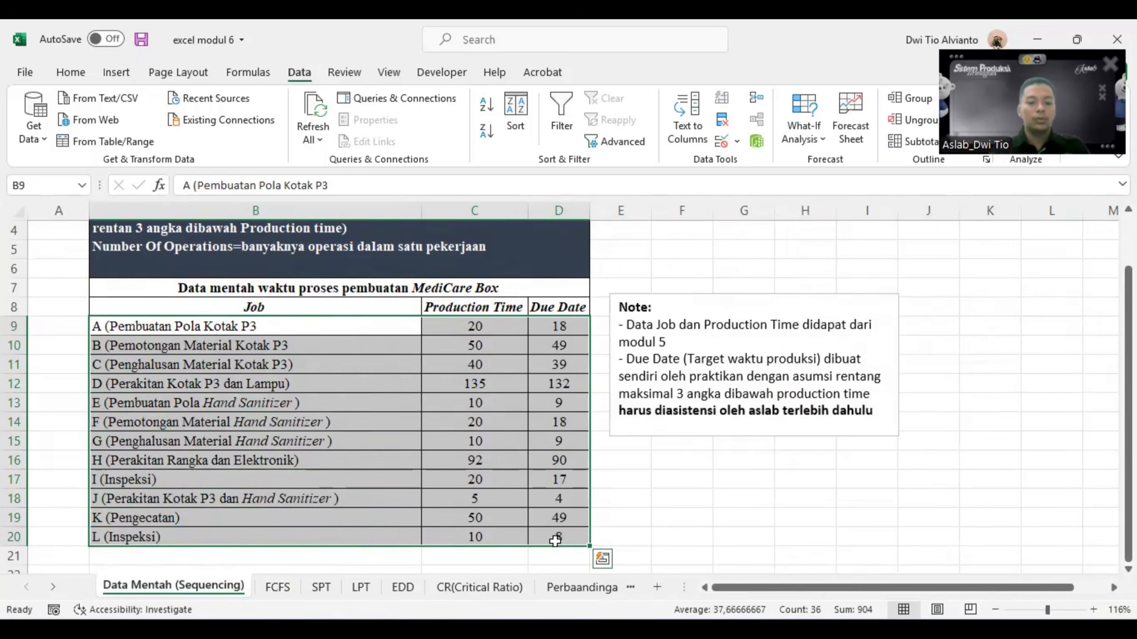
key("ctrl+c")
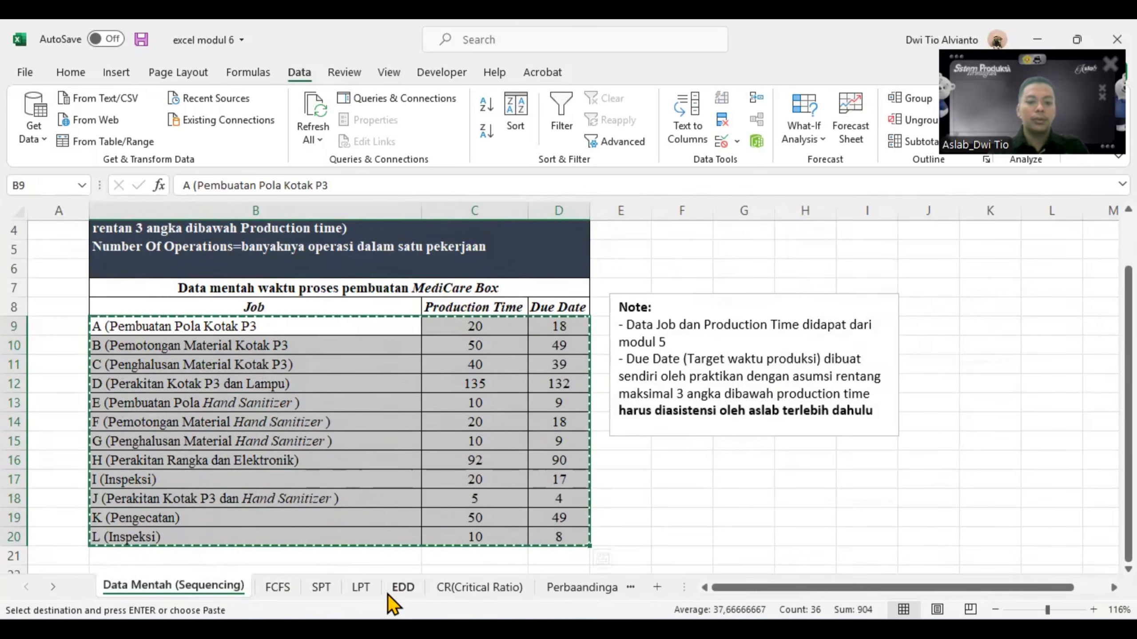
left_click(452, 589)
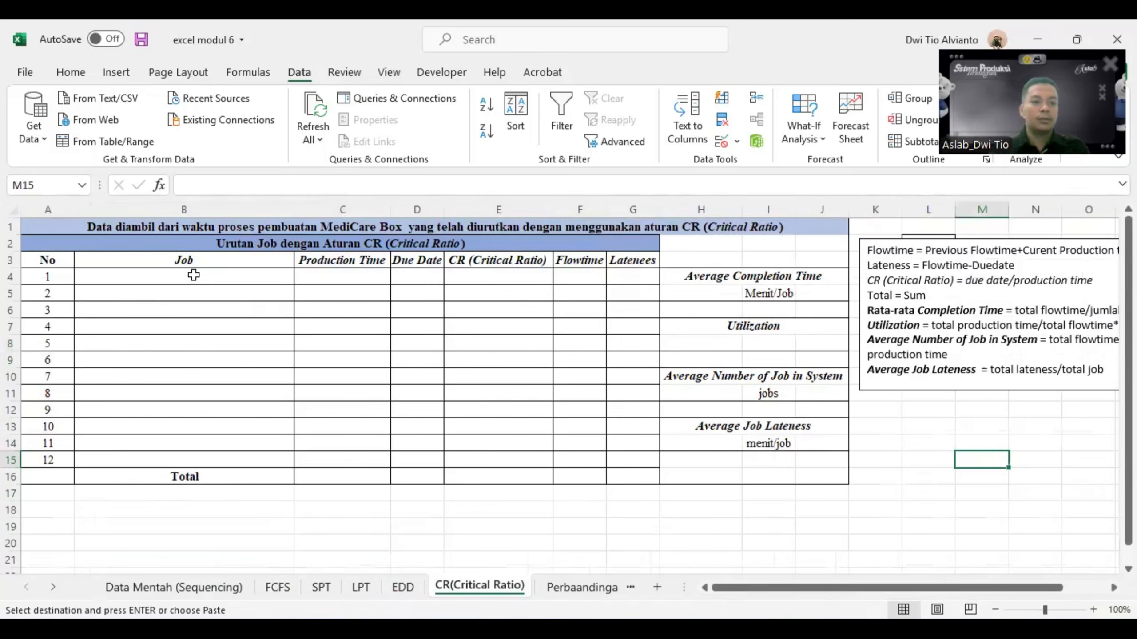
left_click(195, 275)
key("ctrl+v")
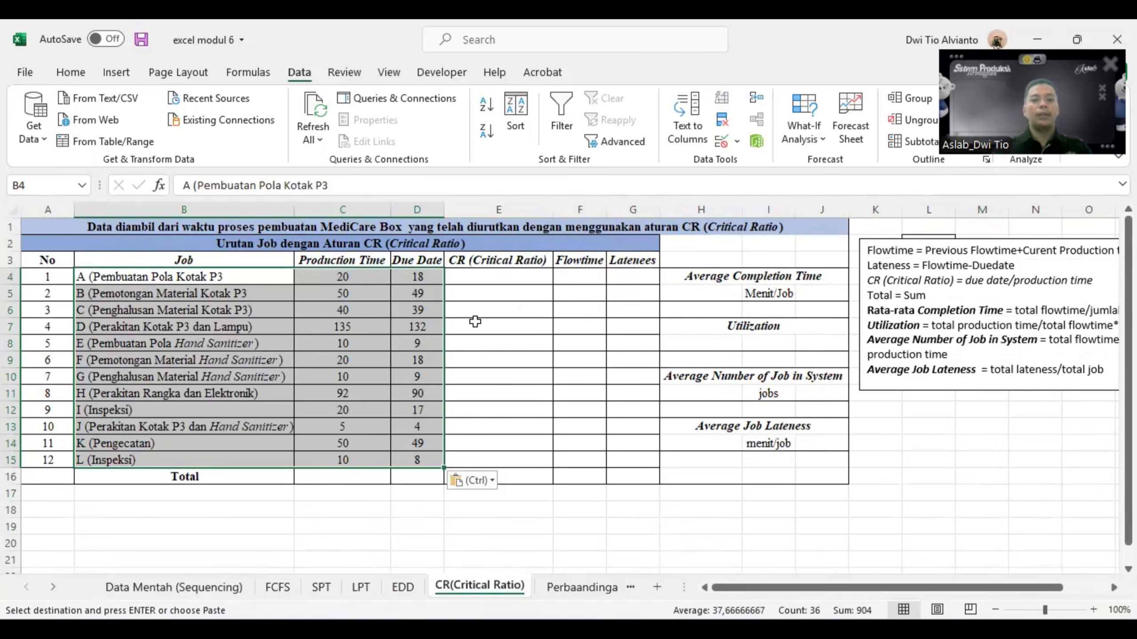
- Calculate the critical ratio in E4 as due date divided by production time, =D4/C4, and fill it down to E15
left_click(505, 288)
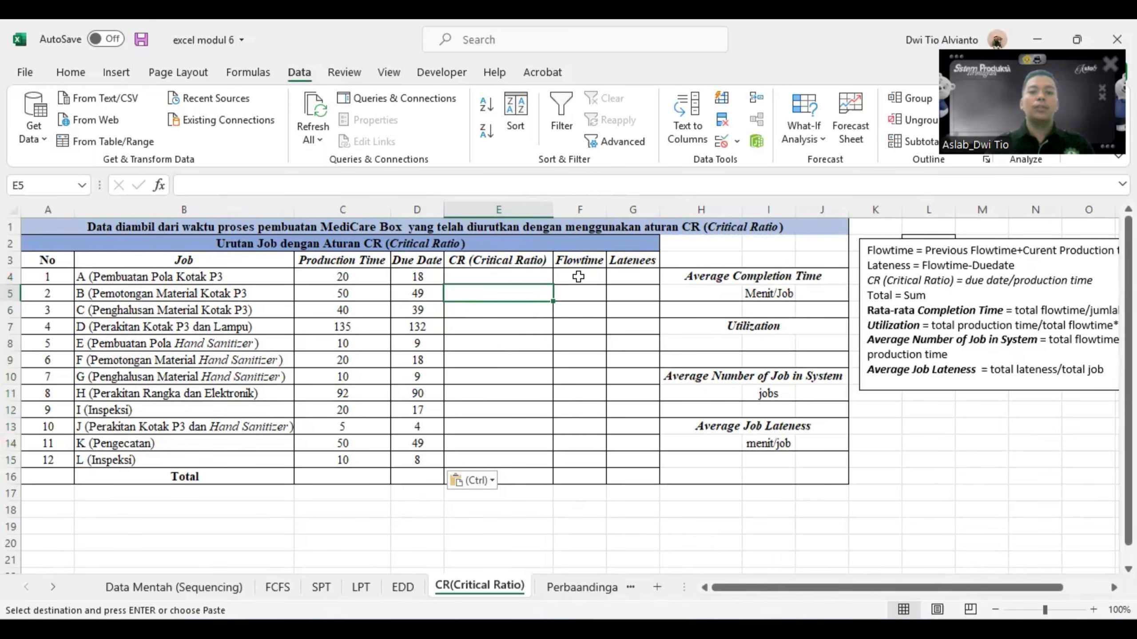
left_click(515, 275)
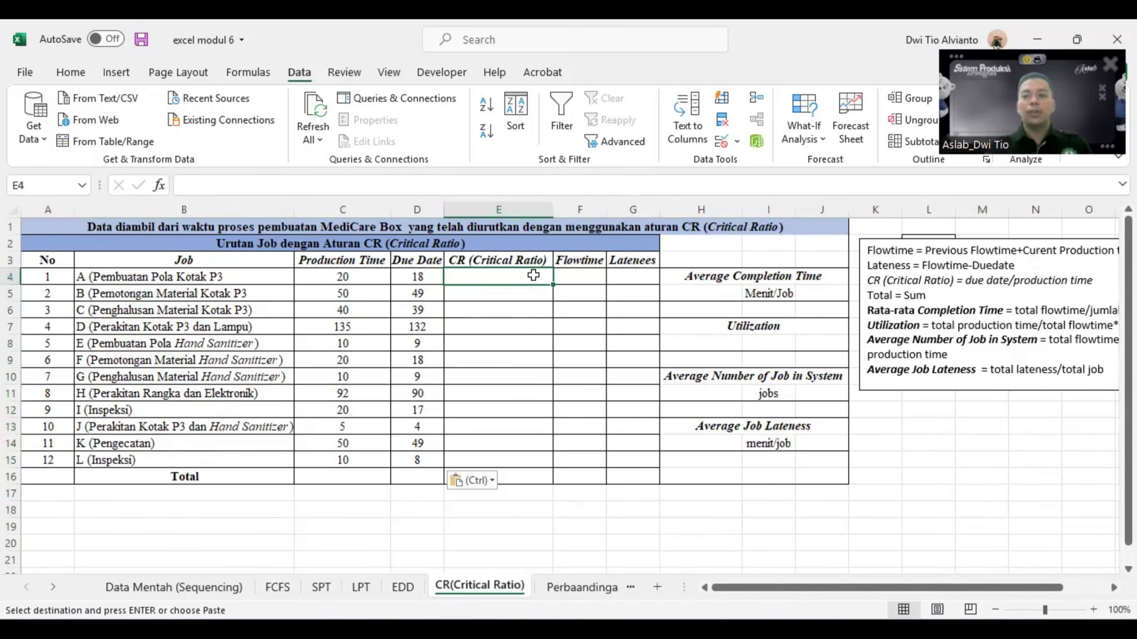
type("=")
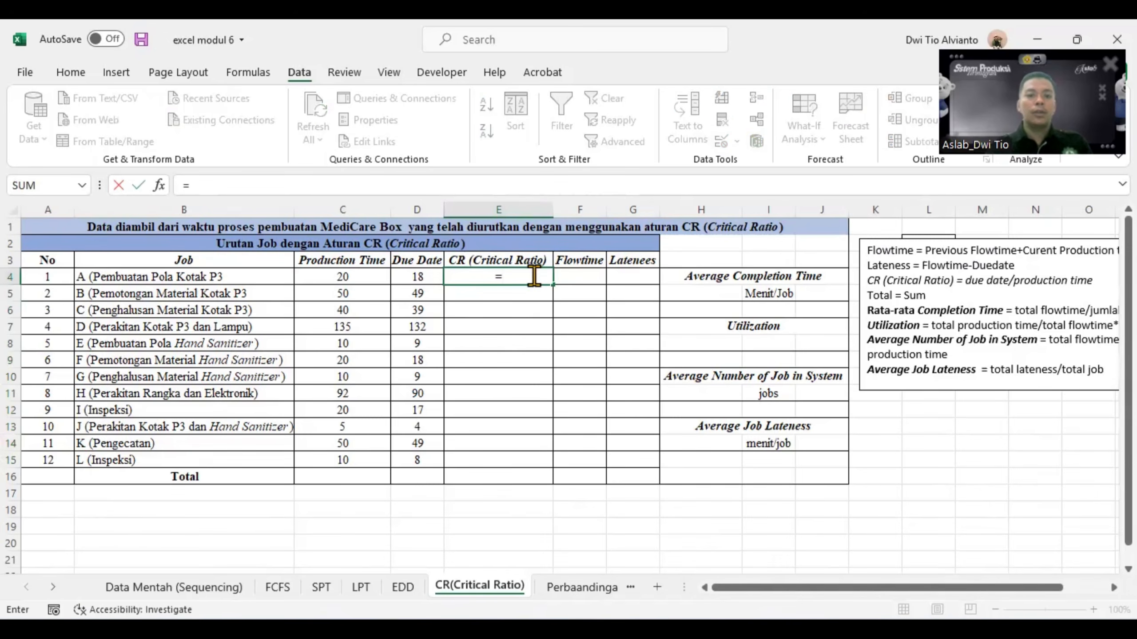
left_click(437, 274)
type("/")
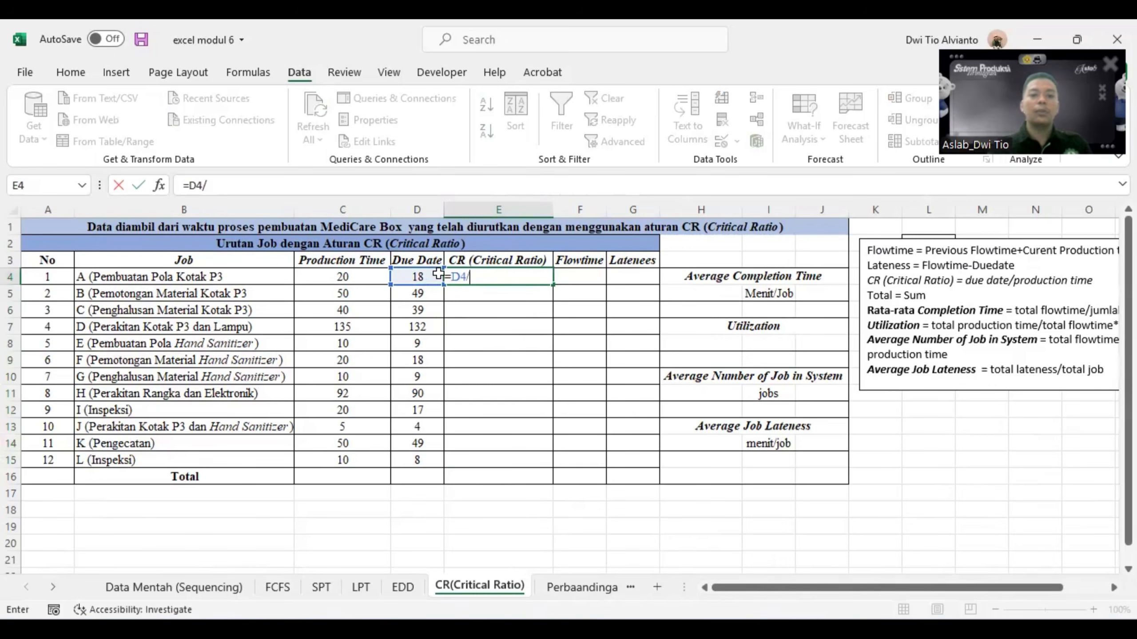
left_click(371, 277)
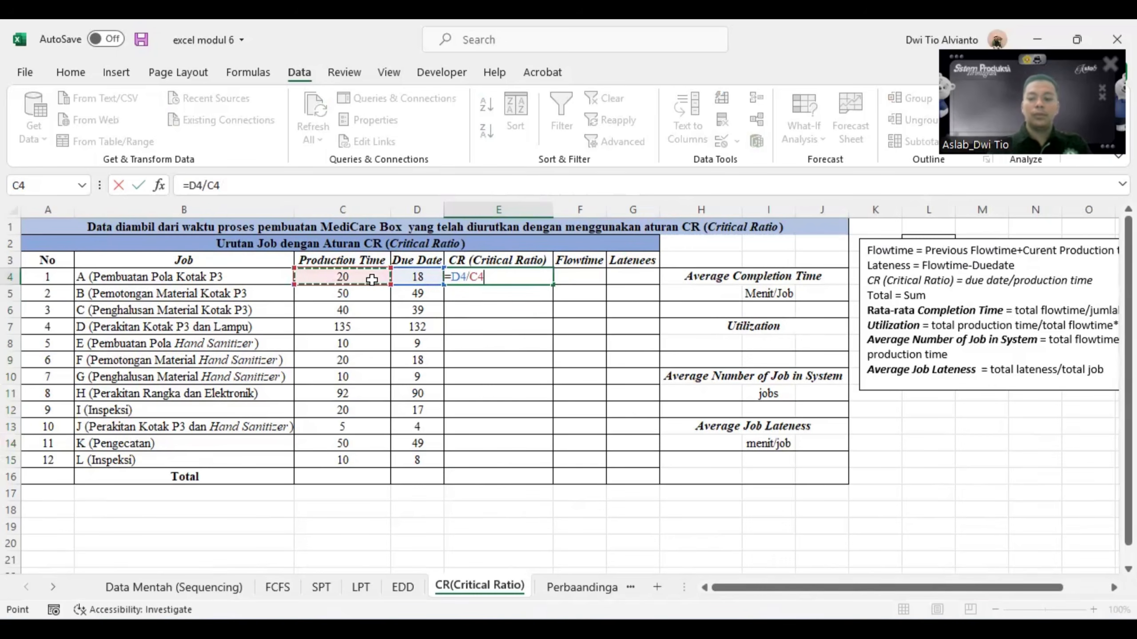
key("Return")
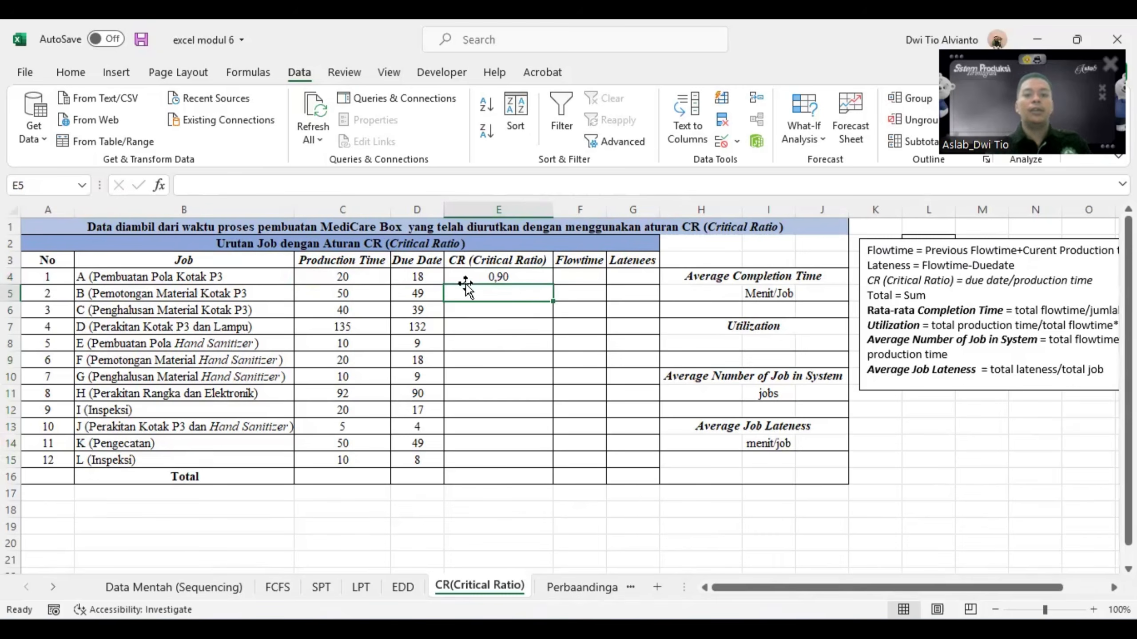
left_click(528, 274)
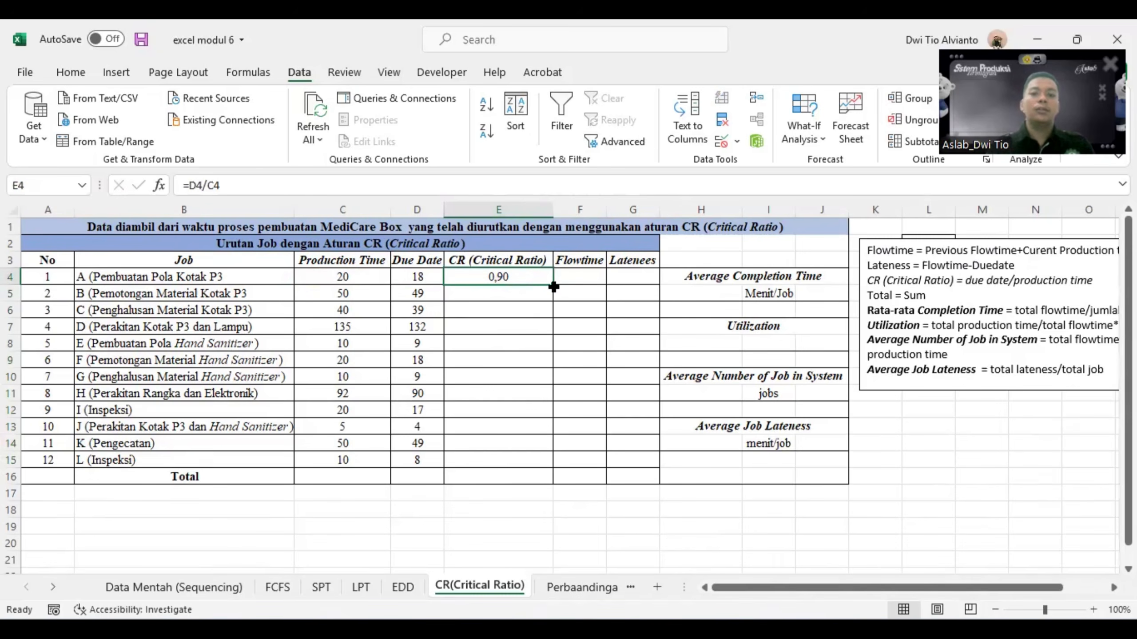
left_click_drag(552, 289, 550, 468)
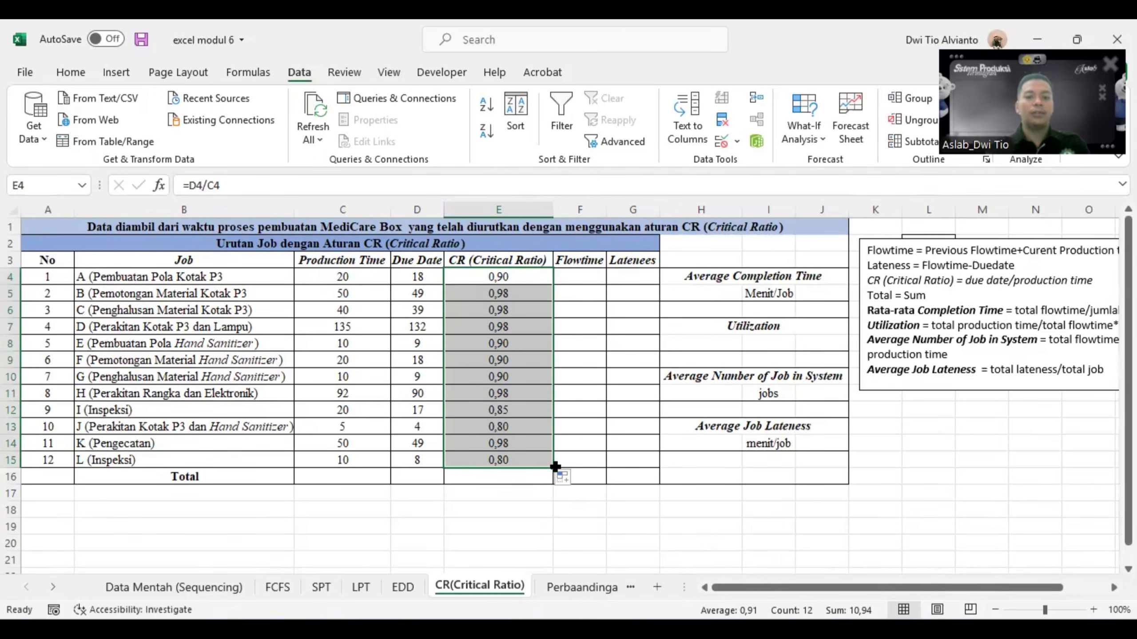
- Sort the job table B3:E15 by CR (Critical Ratio) on cell values, smallest to largest
left_click(599, 323)
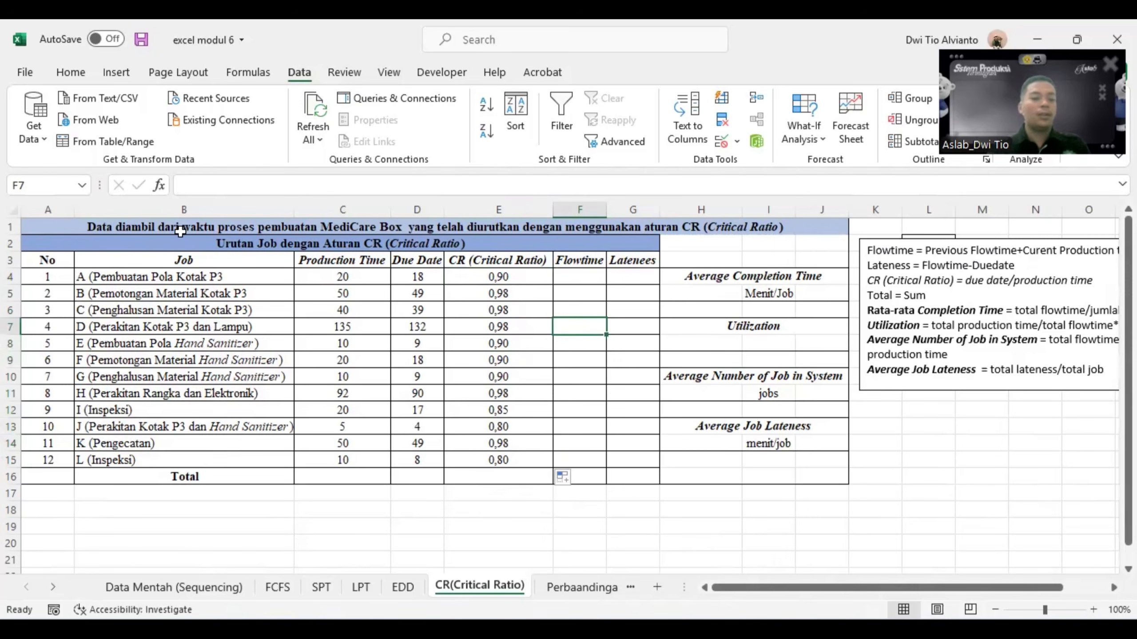
left_click(99, 277)
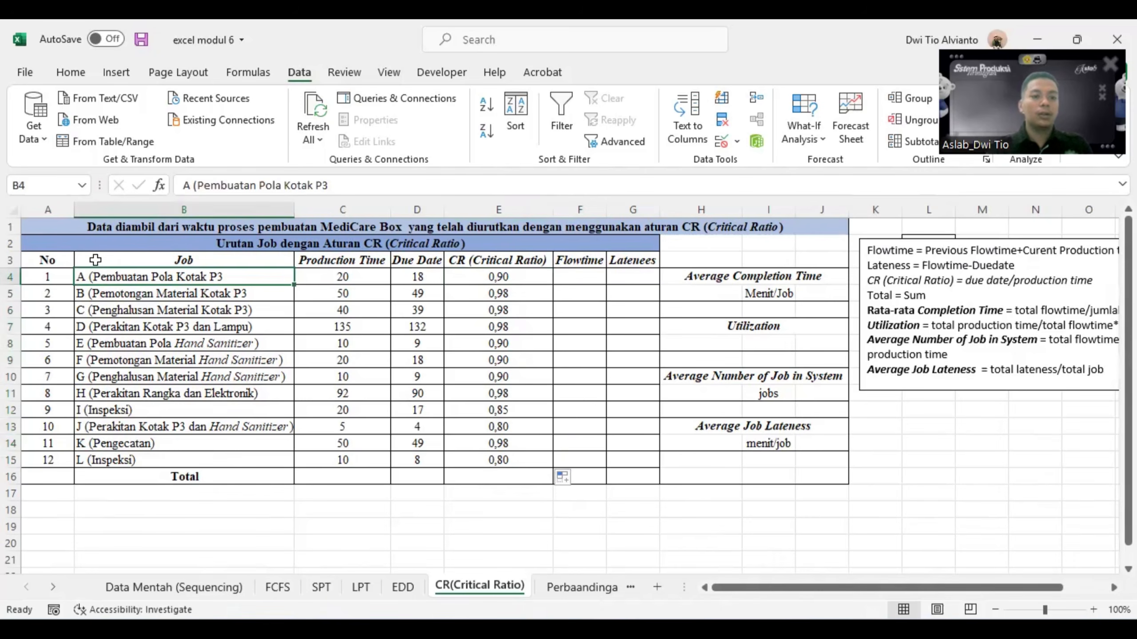
mouse_move(96, 260)
left_mouse_down()
mouse_move(96, 282)
mouse_move(510, 315)
mouse_move(510, 457)
left_mouse_up()
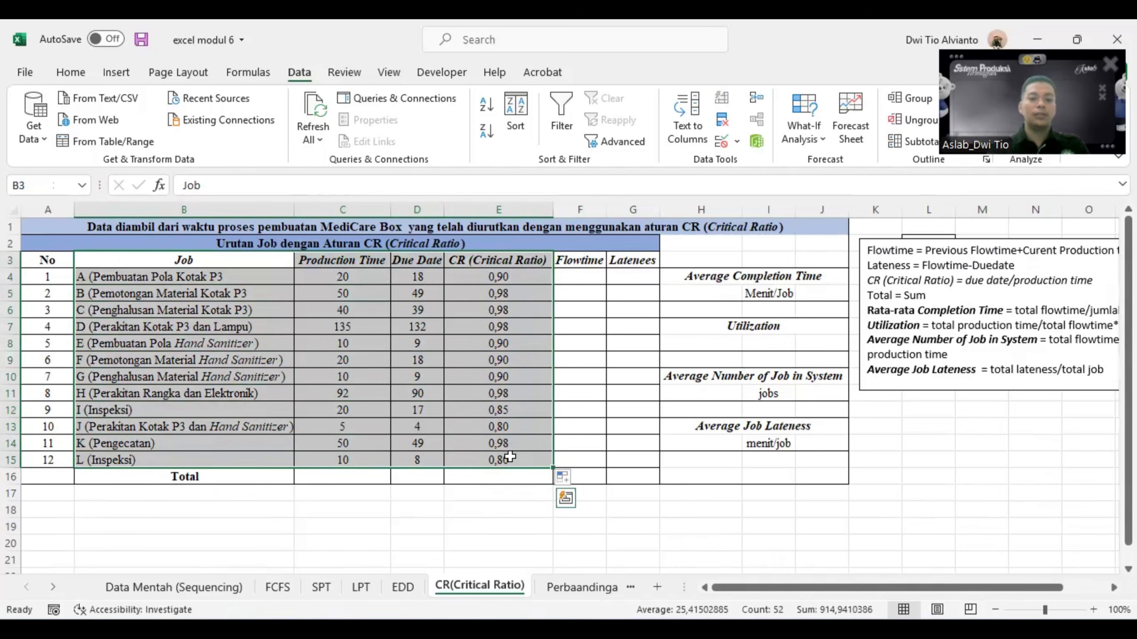
left_click(517, 119)
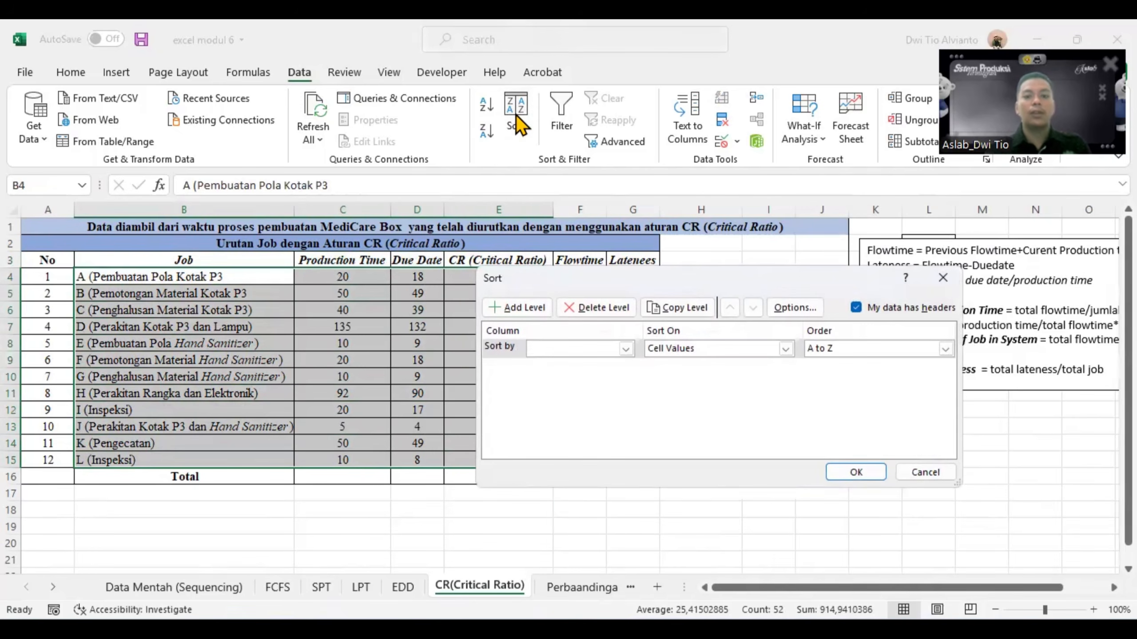
left_click(625, 349)
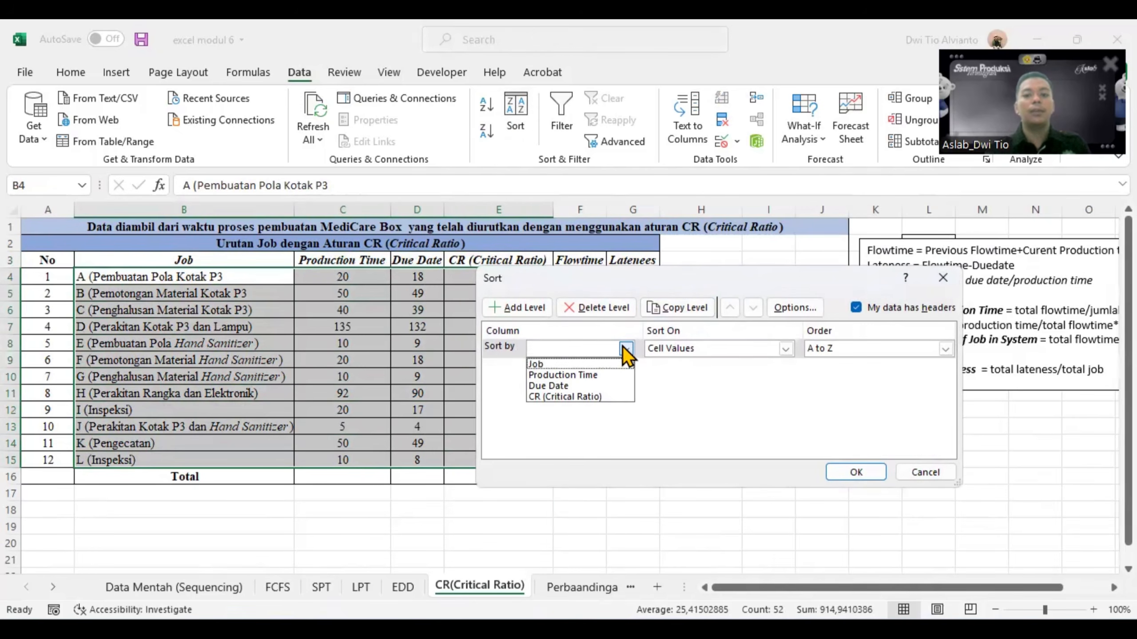
left_click(542, 396)
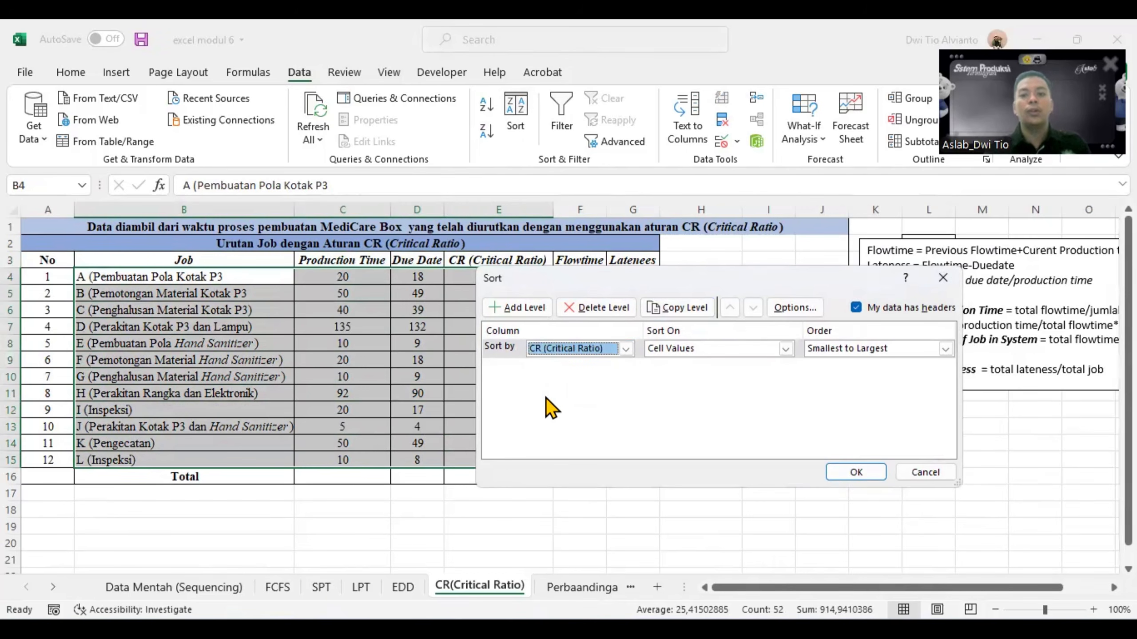
left_click(946, 349)
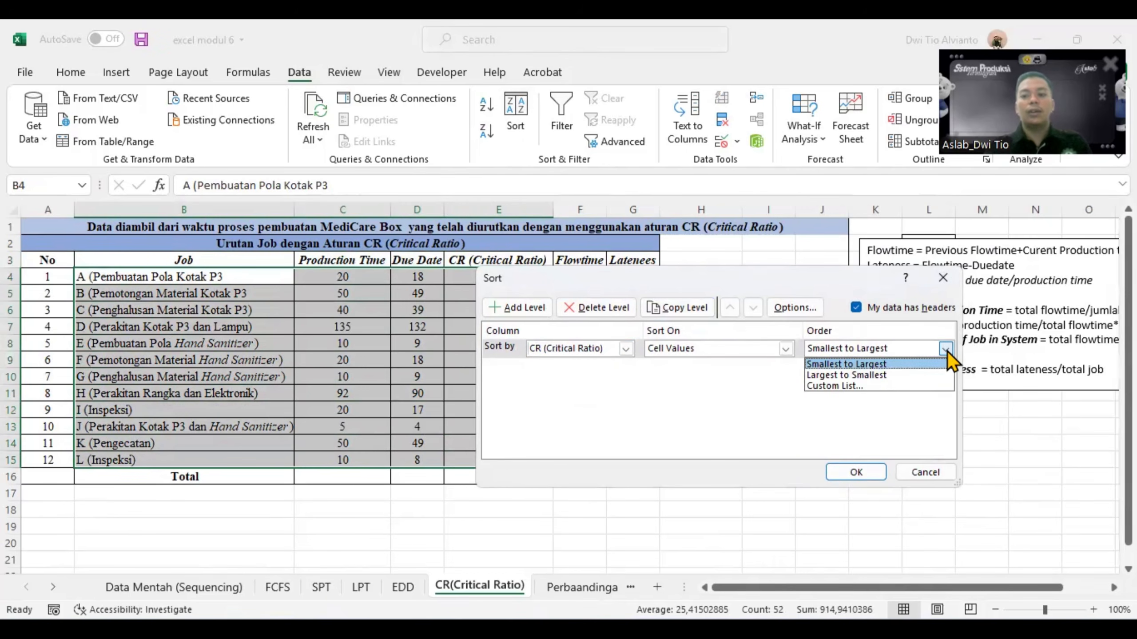
left_click(863, 365)
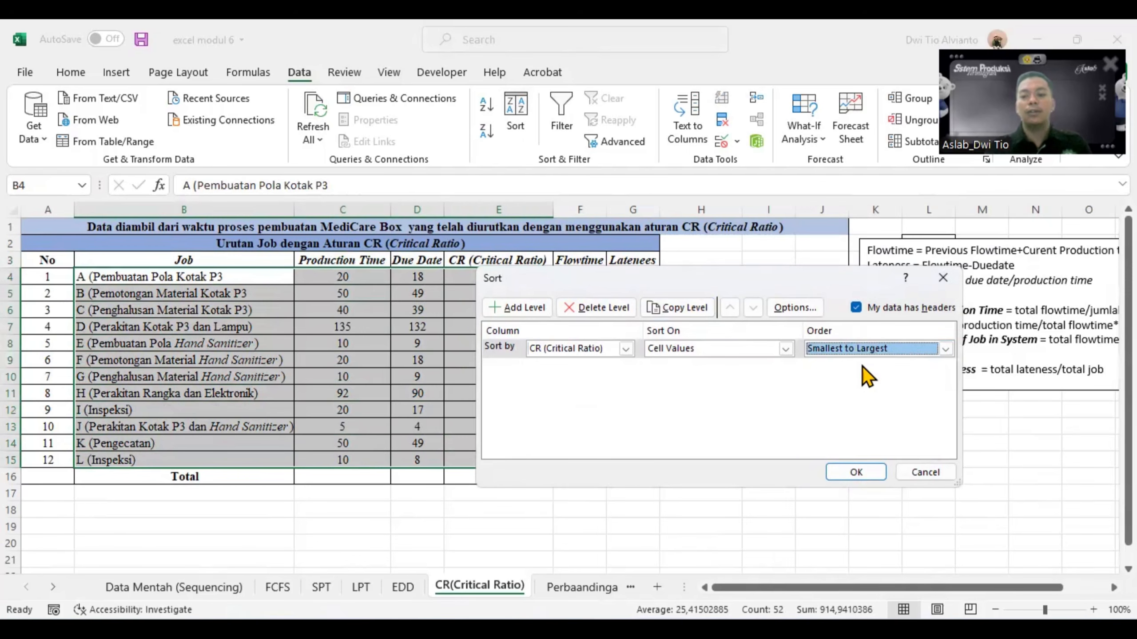
left_click(846, 473)
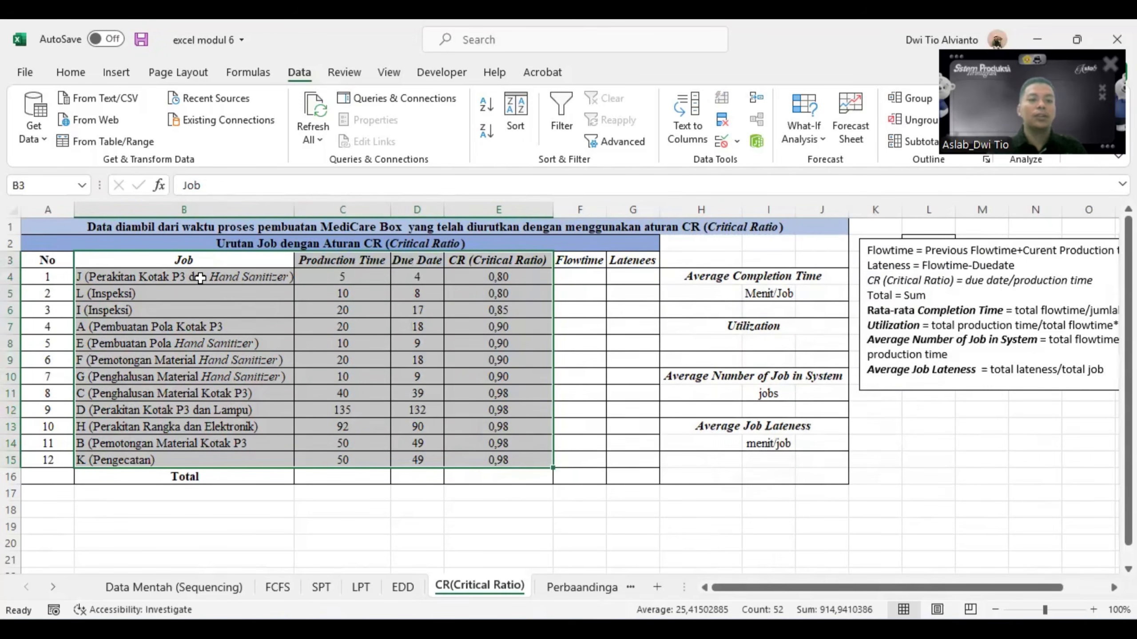
- Check the order of the sorted critical ratios in column E from the first job downward
left_click(305, 490)
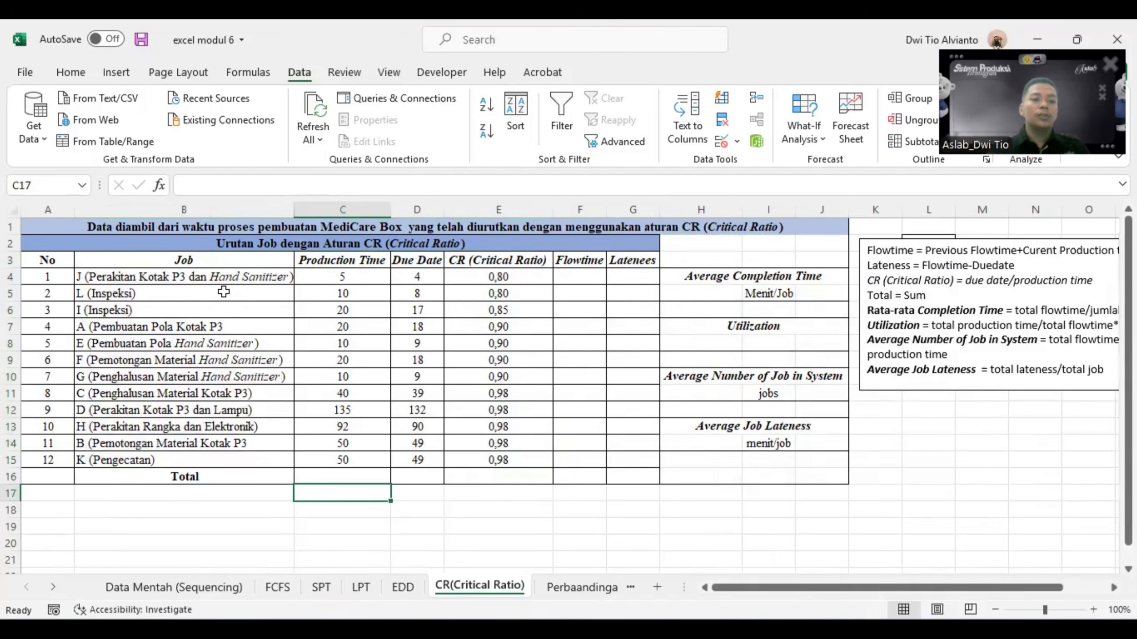
left_click(532, 276)
key("Down")
key("Down")
key("Down")
key("Down")
key("Down")
key("Down")
key("Down")
key("Down")
key("Down")
key("Down")
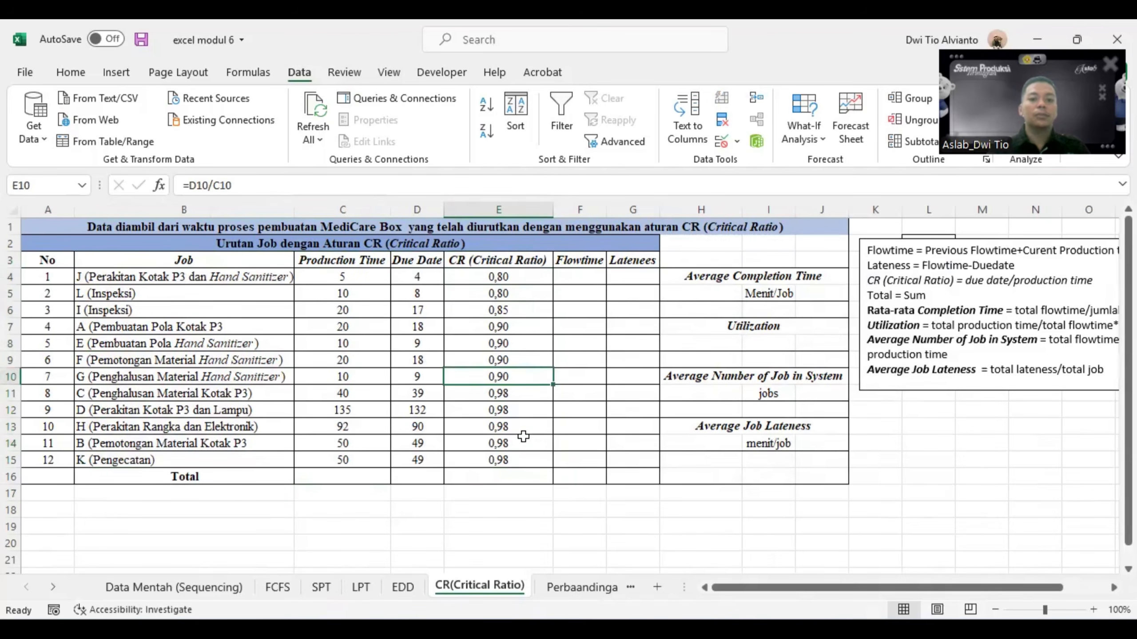
key("Down")
left_click(432, 504)
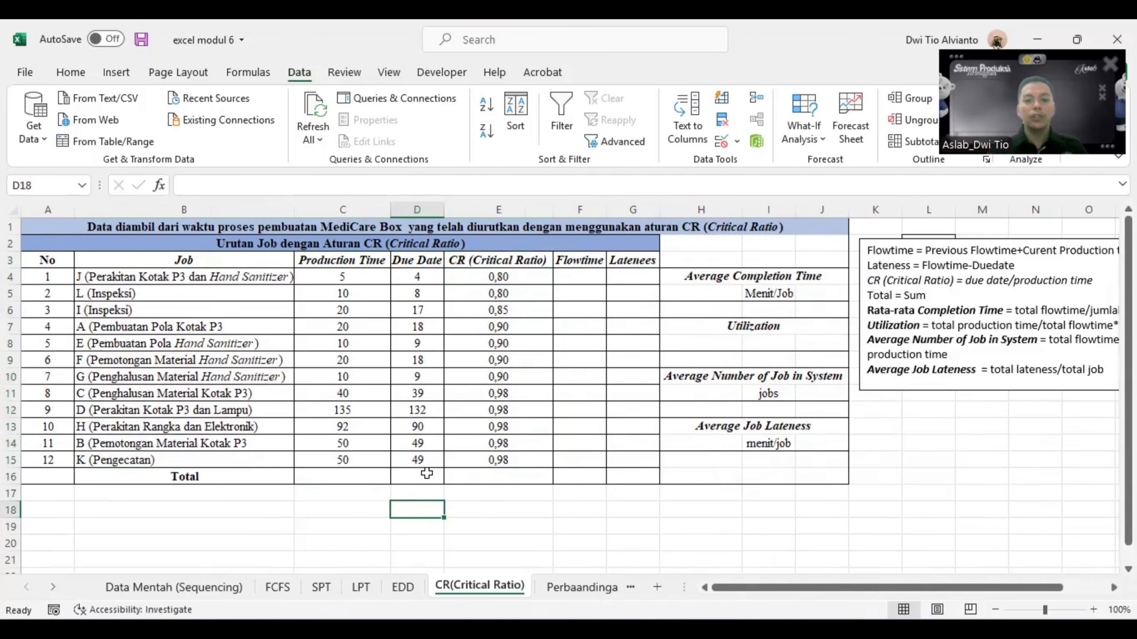
- Set the first job's flowtime in F4 equal to its production time in C4
left_click(574, 277)
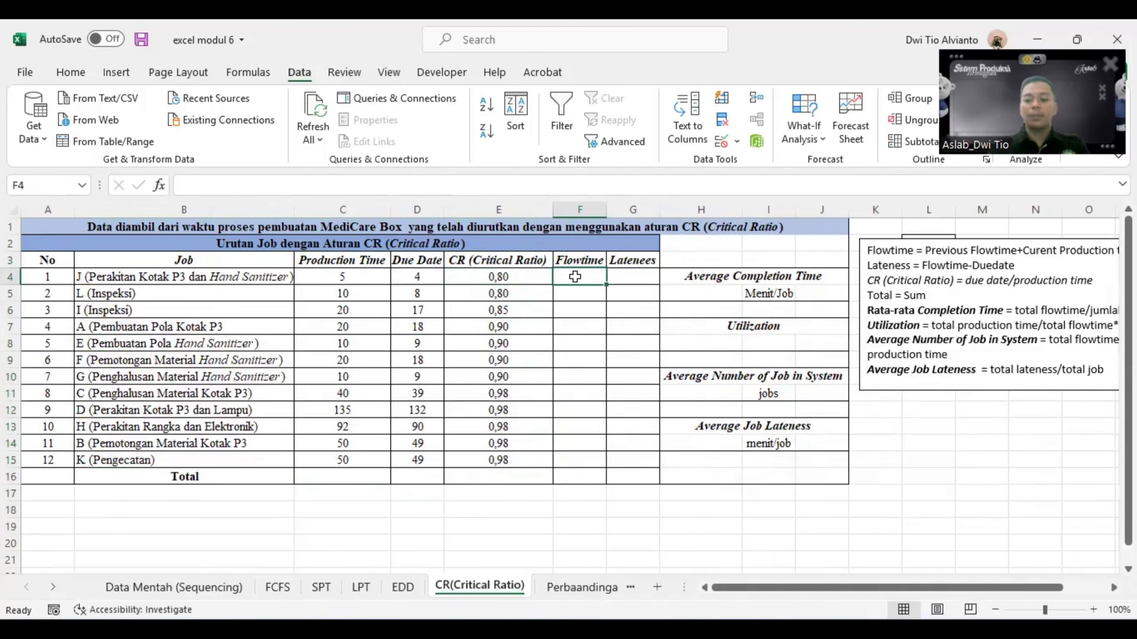
type("=")
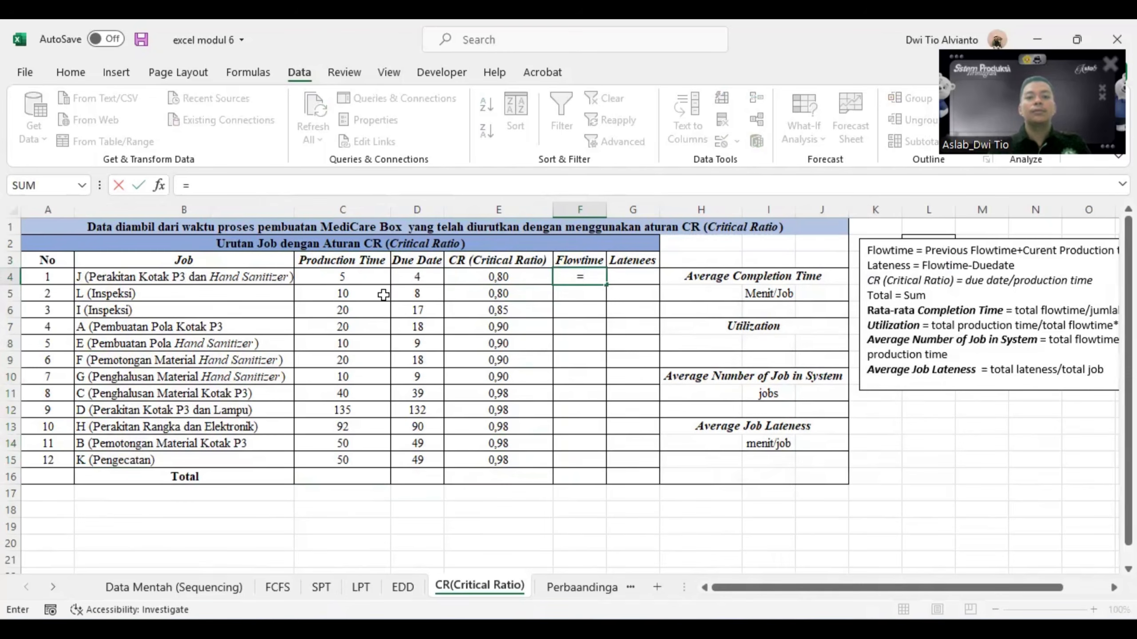
left_click(349, 277)
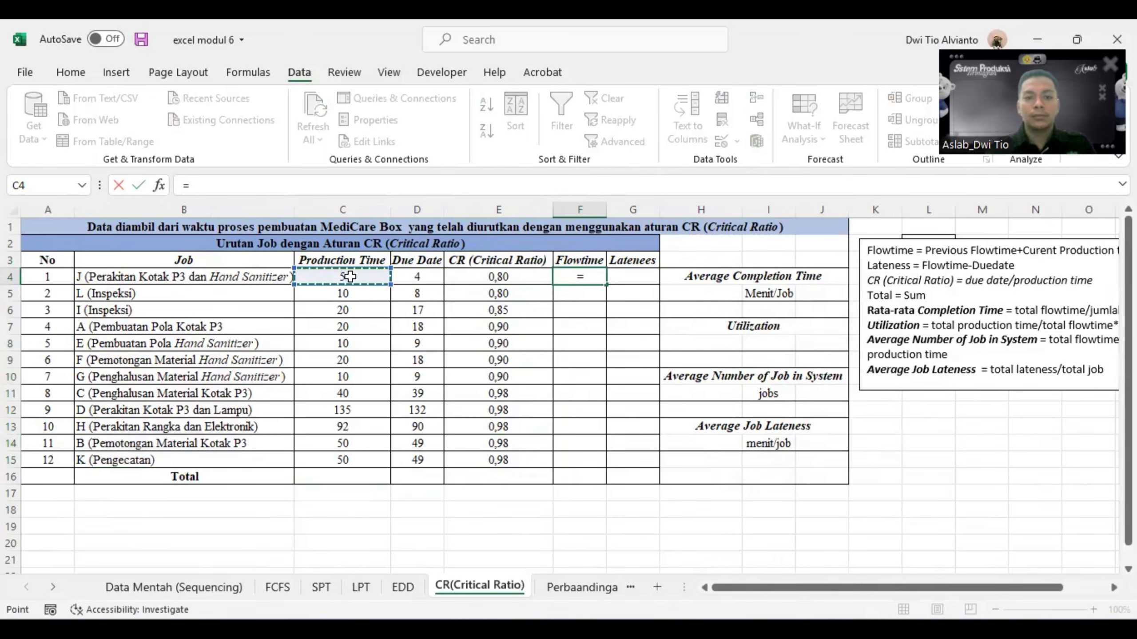
key("Return")
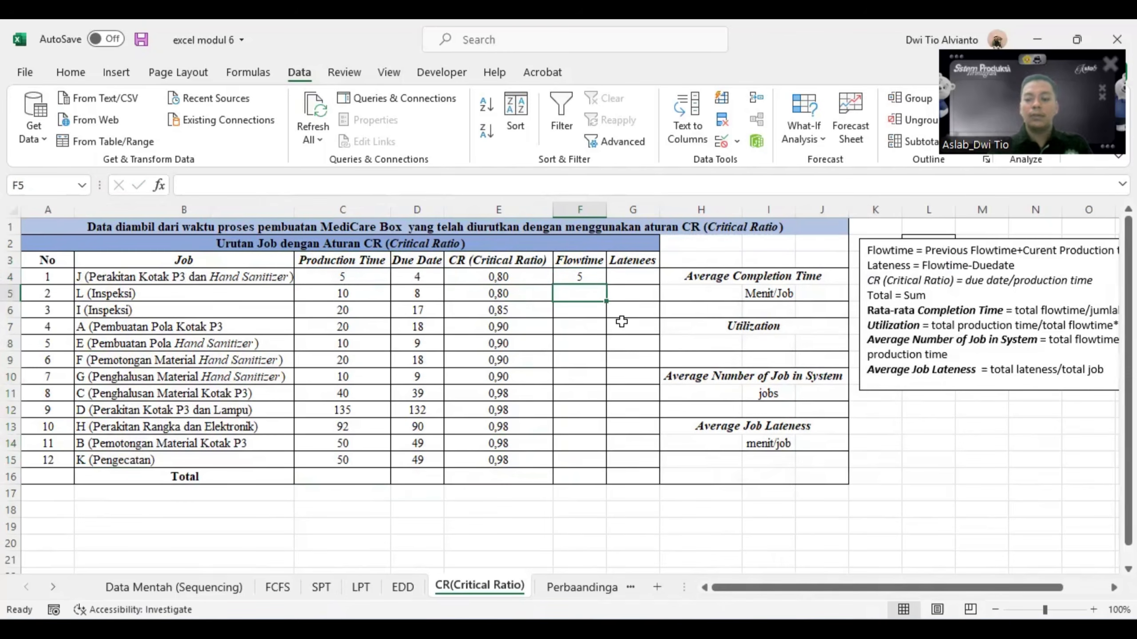
- Calculate the second job's flowtime in F5 as =F4+C5 and fill the formula down to F15
type("=")
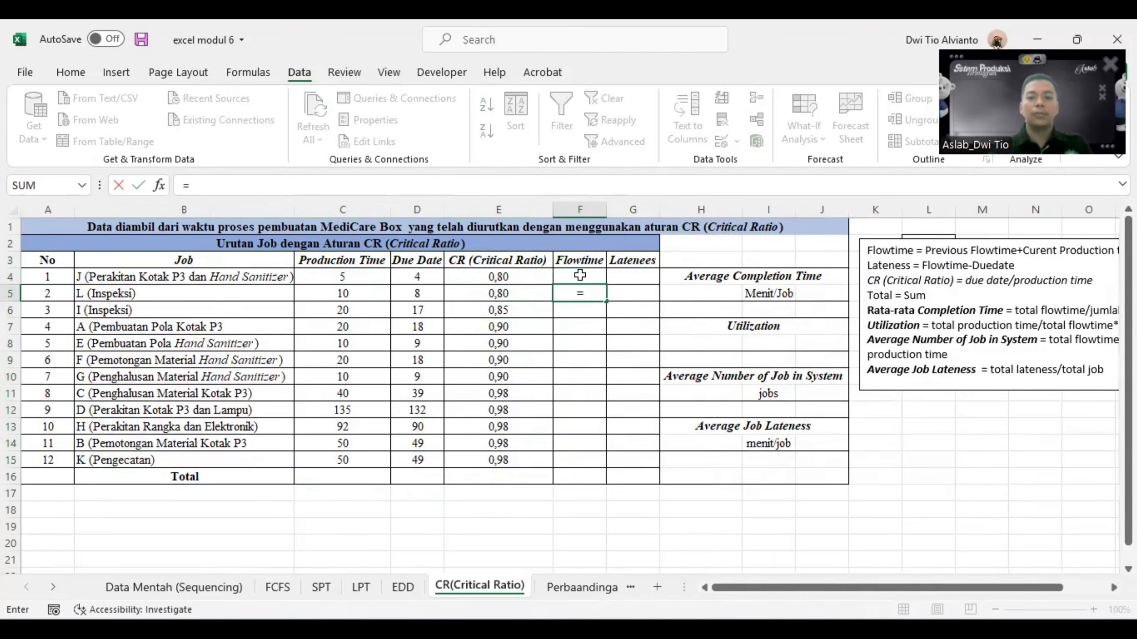
left_click(580, 274)
type("+")
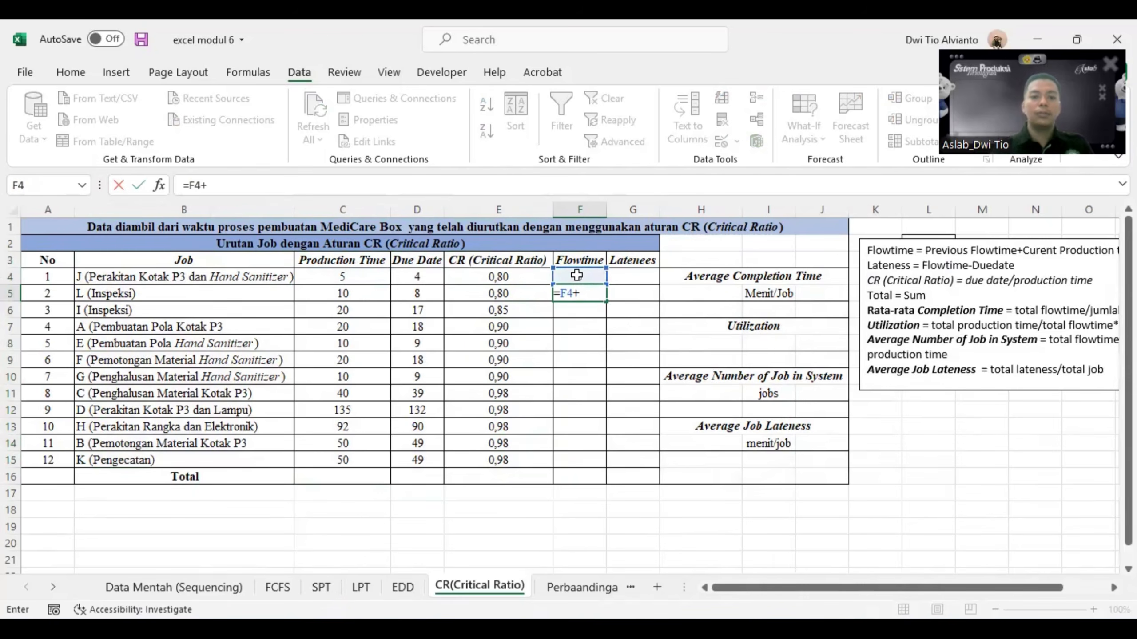
left_click(380, 297)
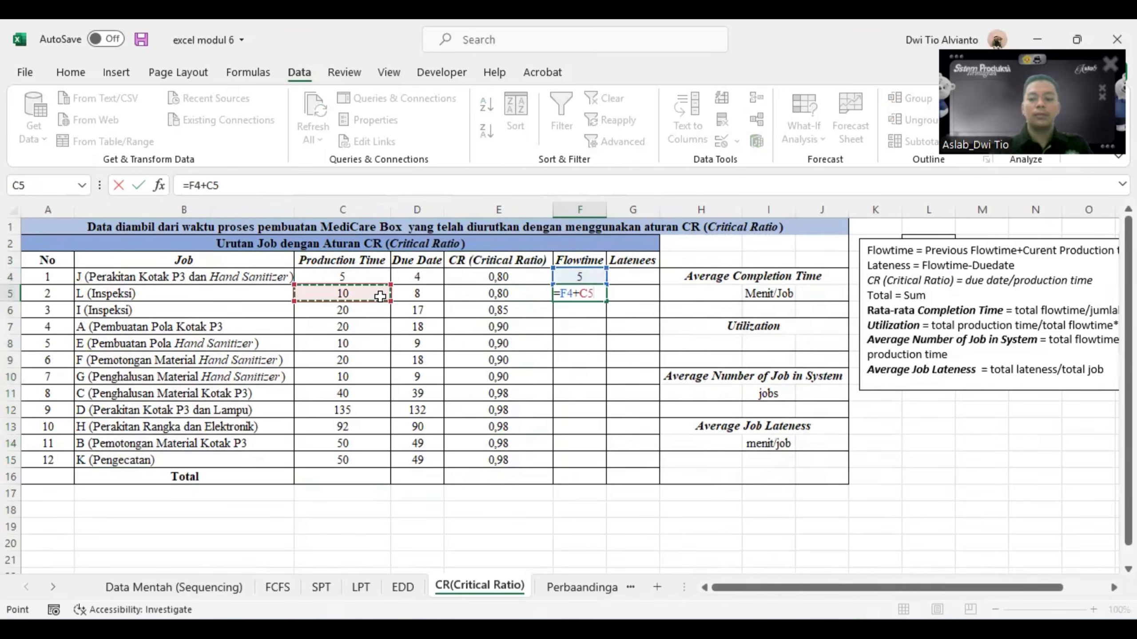
key("Return")
left_click(586, 296)
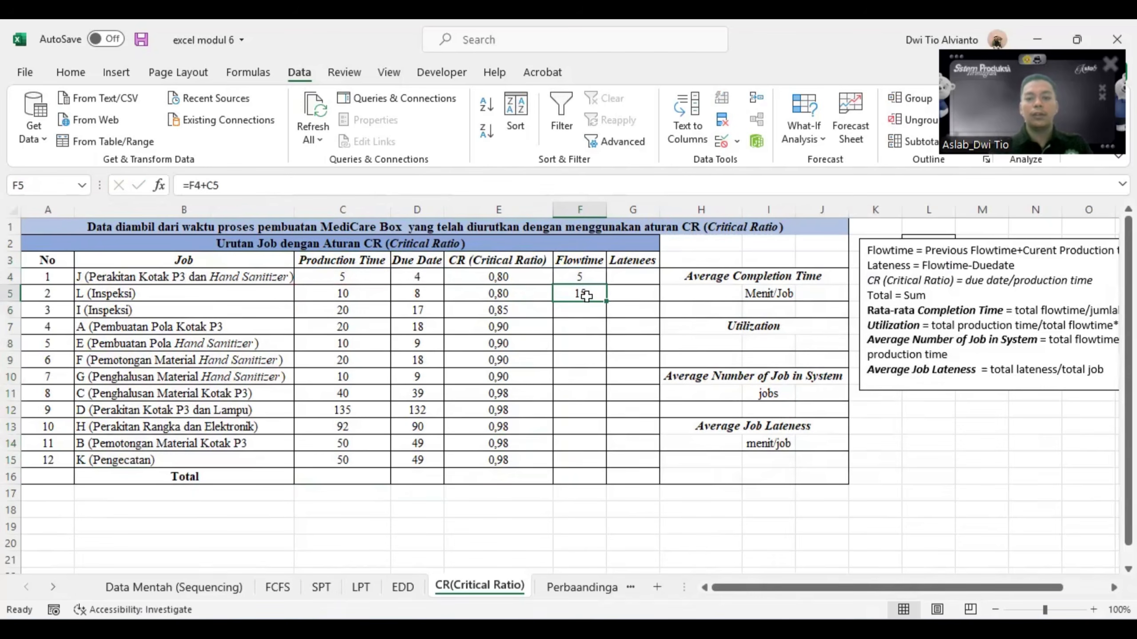
left_click_drag(606, 302, 600, 466)
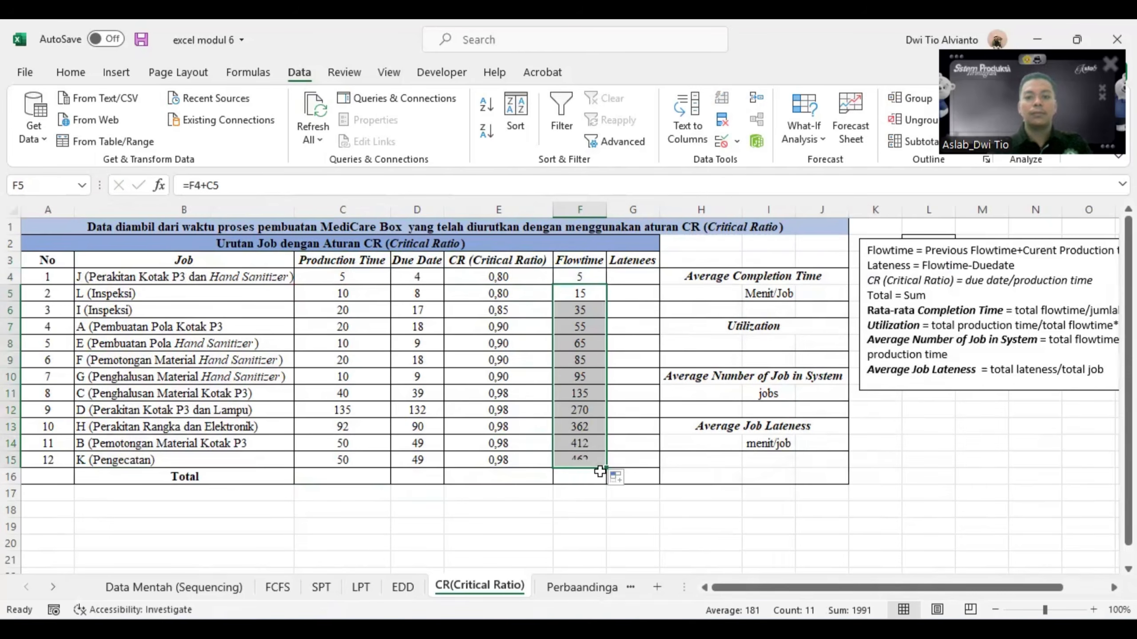
- Calculate the first job's lateness in G4 as =F4-D4 and fill the formula down to G15
left_click(646, 278)
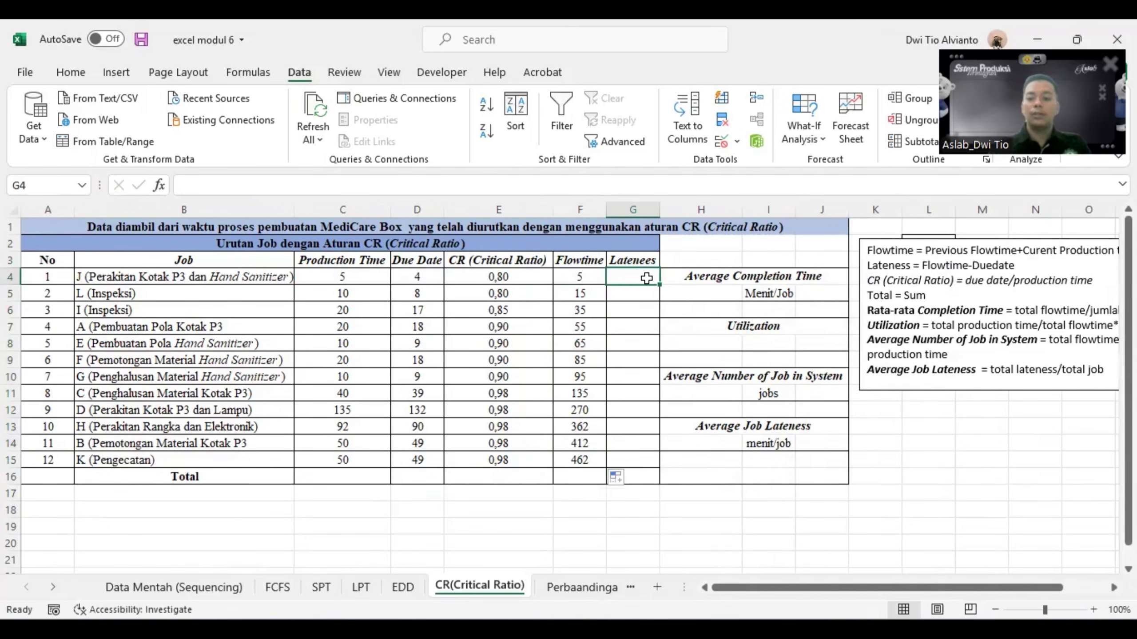
type("=")
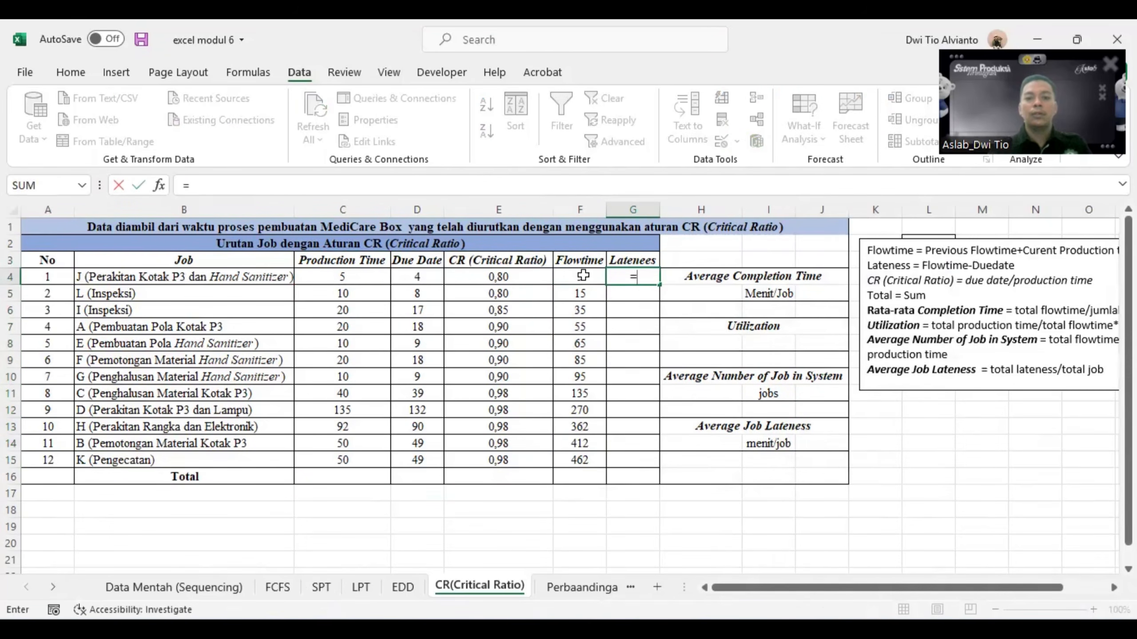
left_click(582, 275)
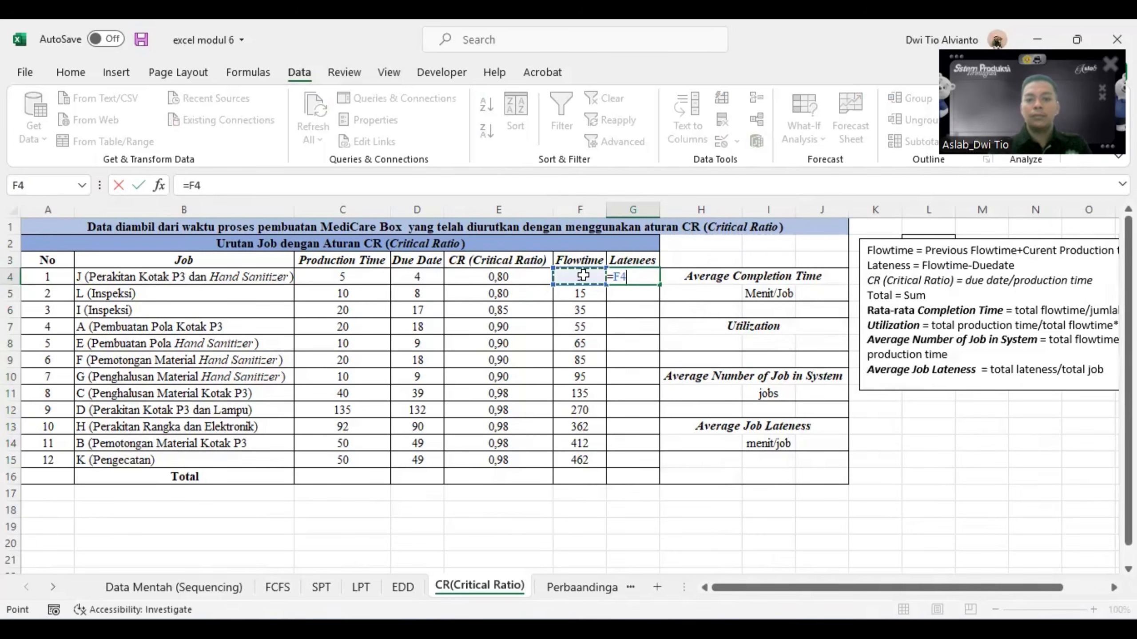
type("-")
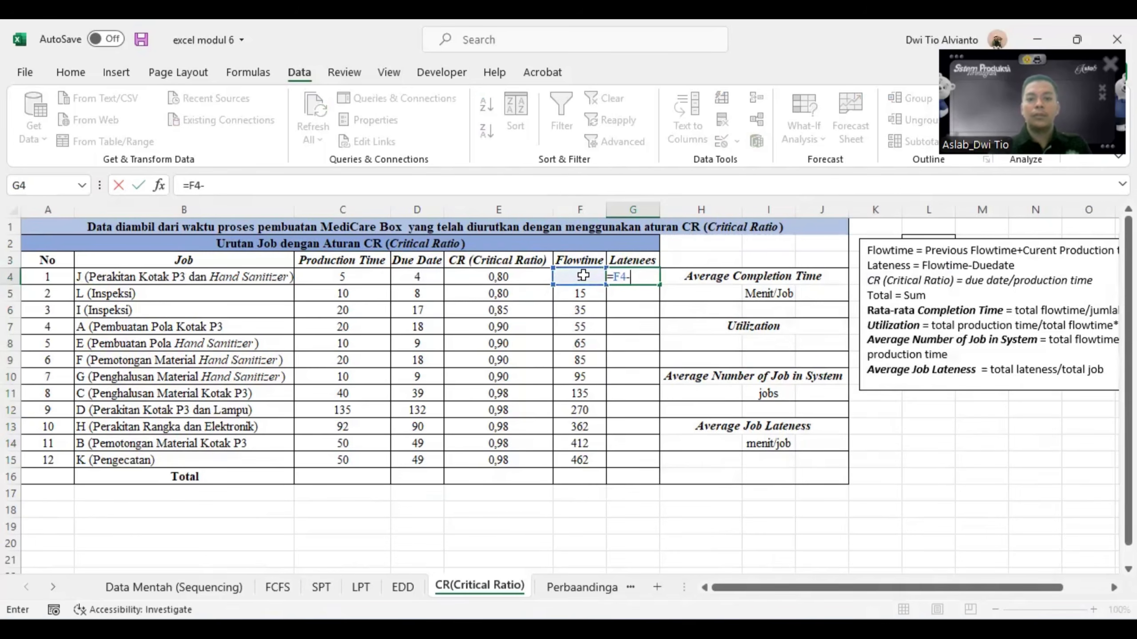
left_click(433, 276)
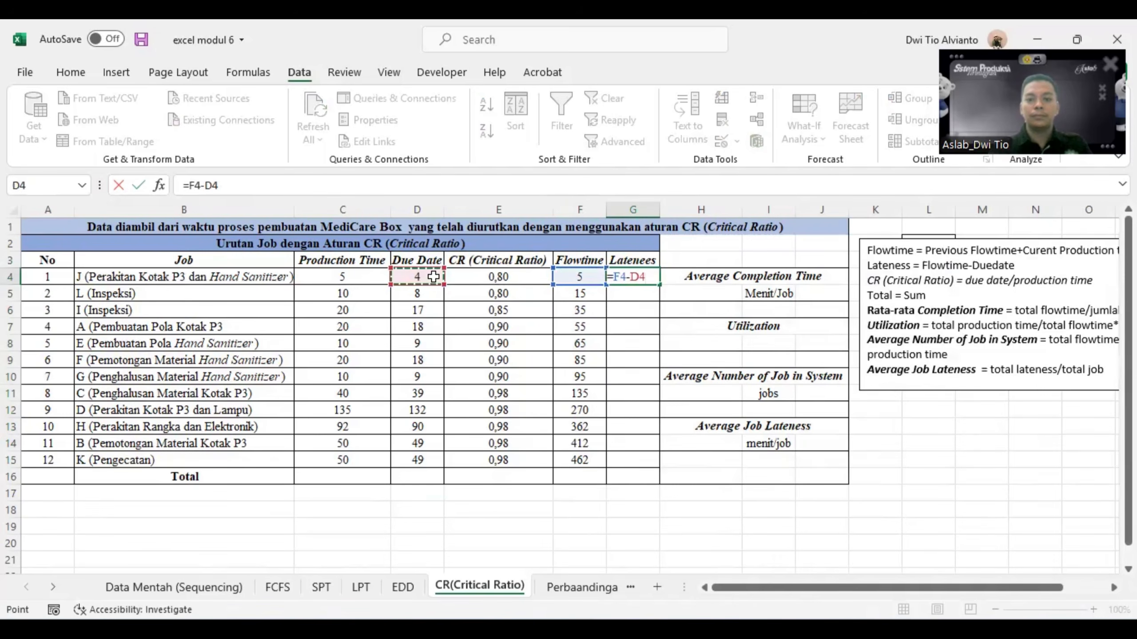
key("Return")
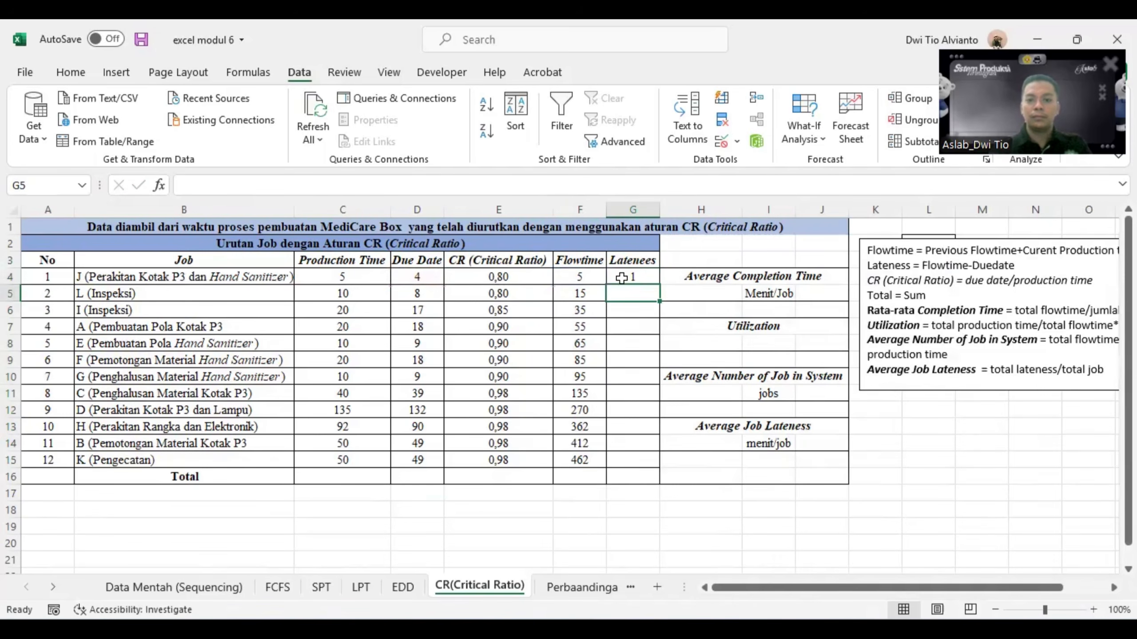
left_click(635, 278)
left_click_drag(658, 284, 649, 468)
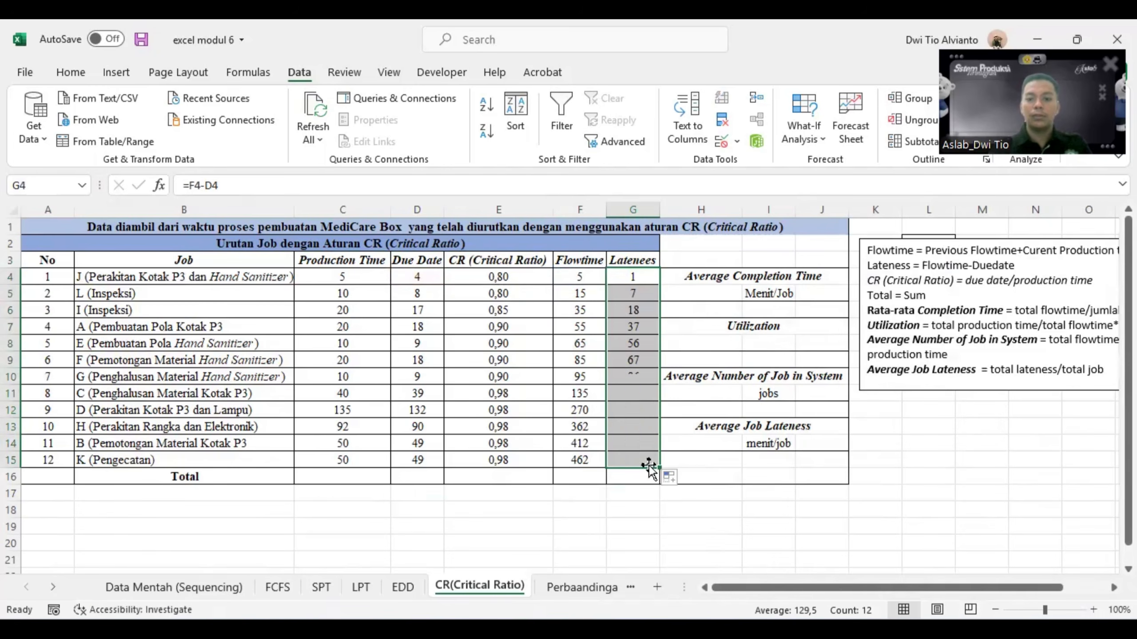
left_click(528, 503)
- Total the production times in C16 with =SUM(C4:C15) and fill the formula across the Total row to G16
left_click(374, 478)
type("=sum")
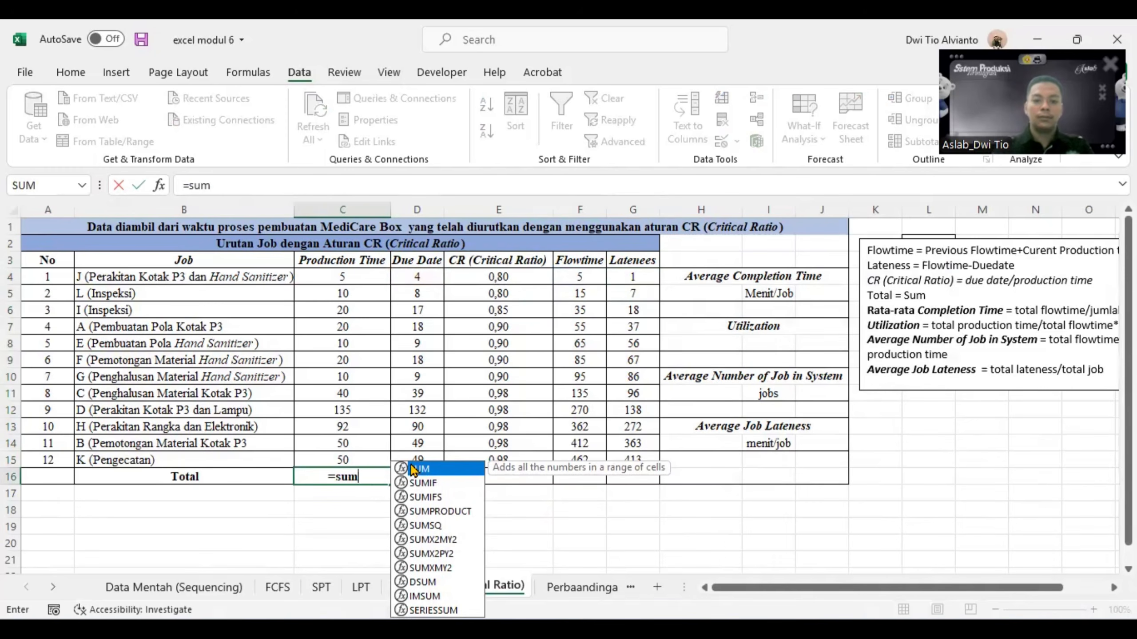
double_click(412, 469)
left_click_drag(330, 278, 338, 459)
key("Return")
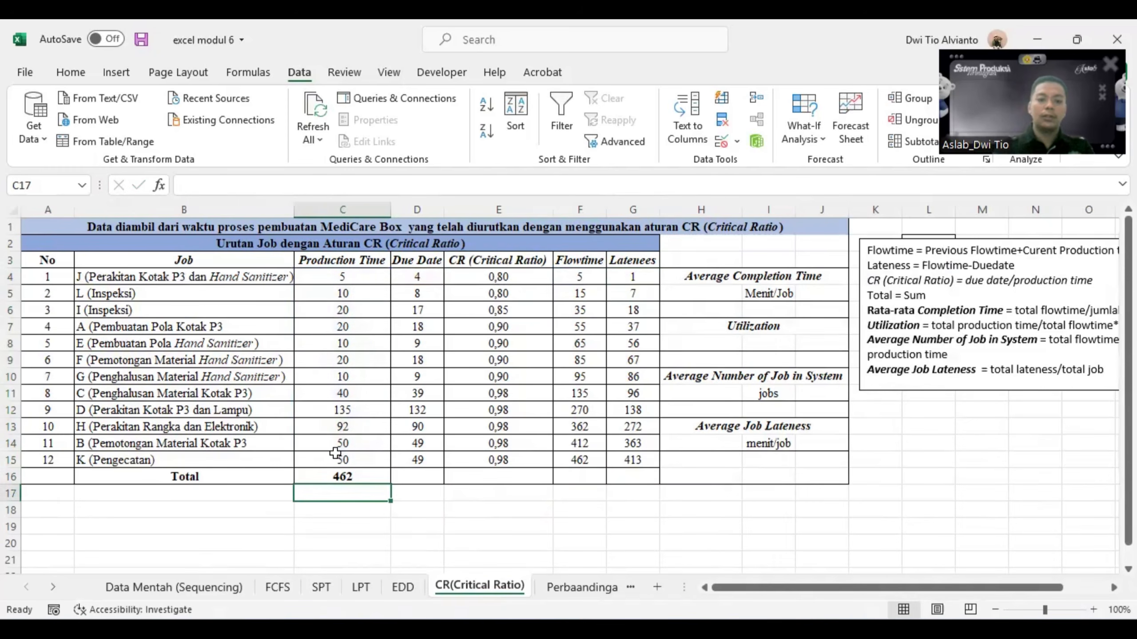
left_click(344, 475)
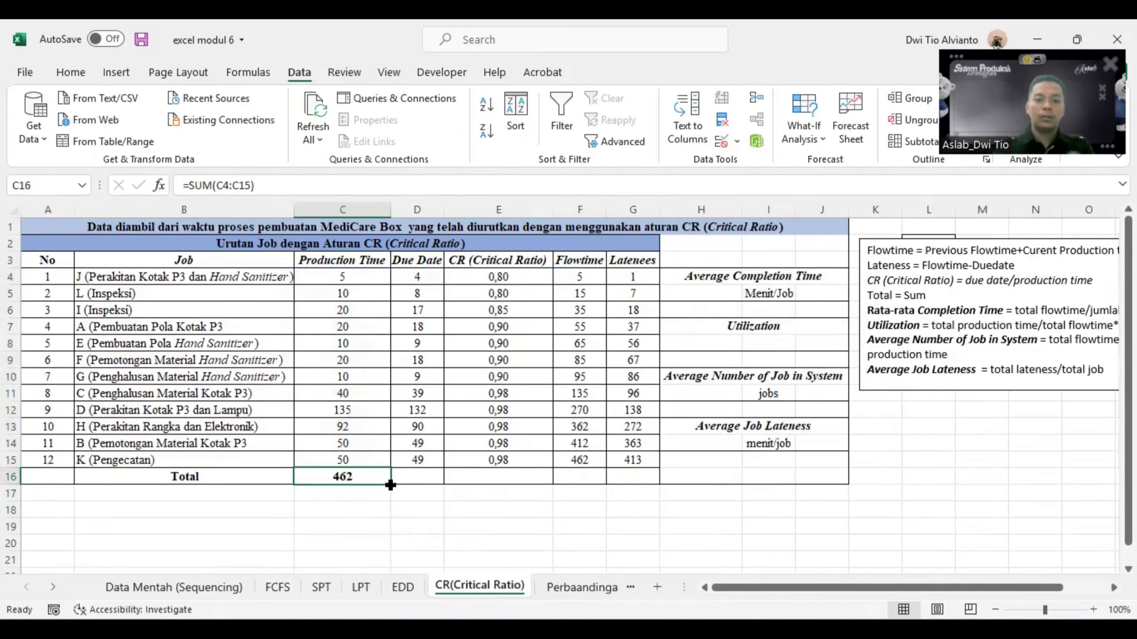
left_click_drag(390, 485, 655, 479)
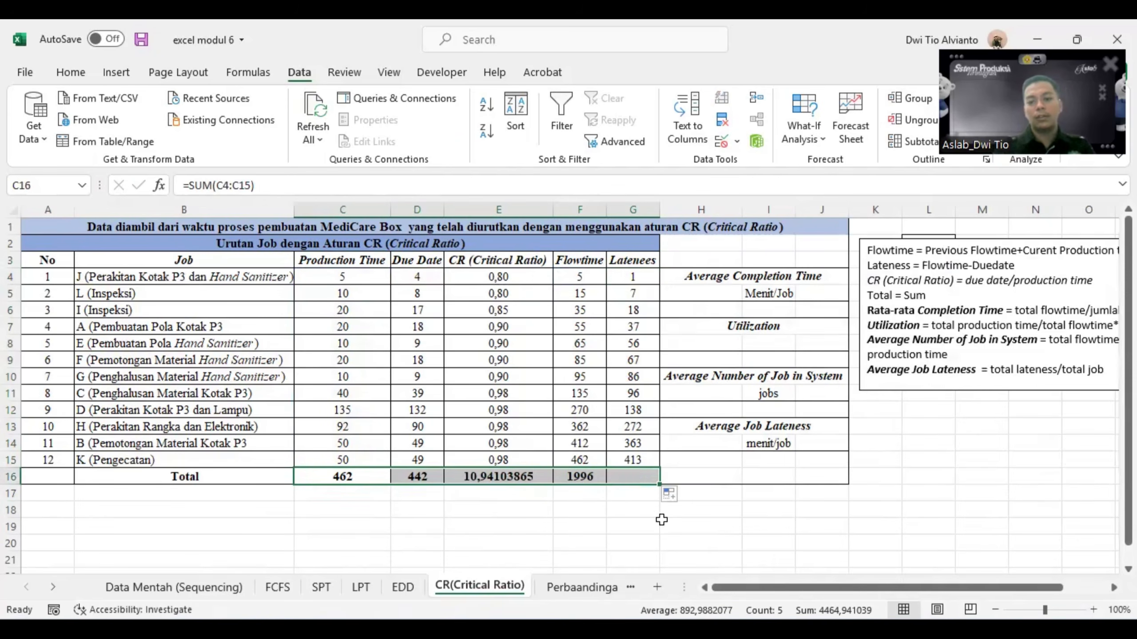
left_click(582, 524)
- Format the critical ratio total in E16 to show two decimal places
left_click(517, 478)
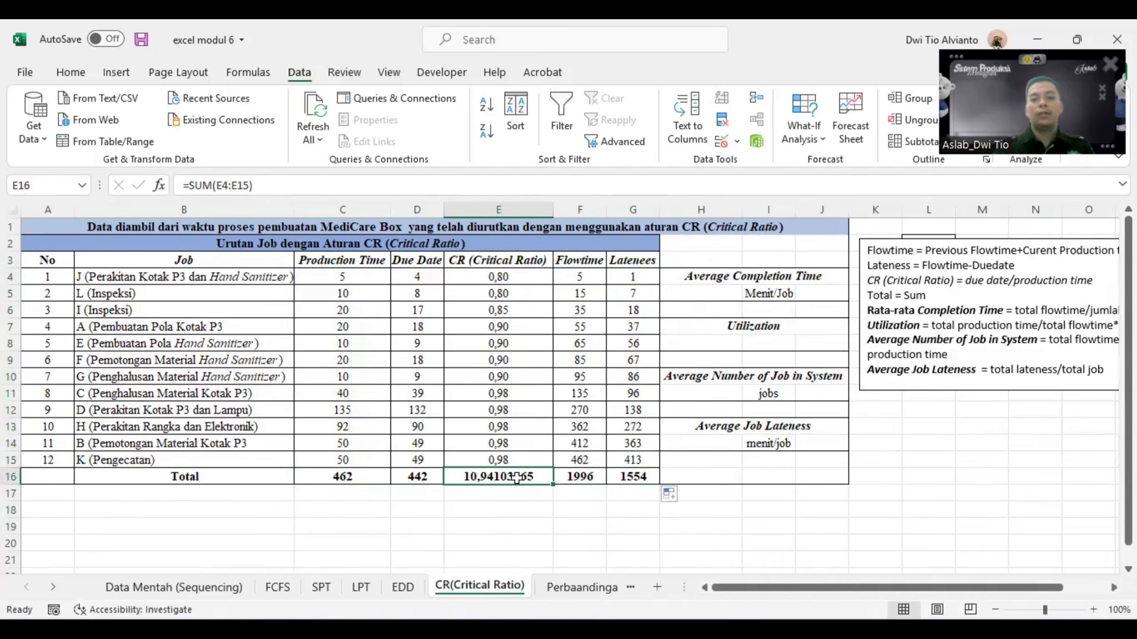
left_click(70, 73)
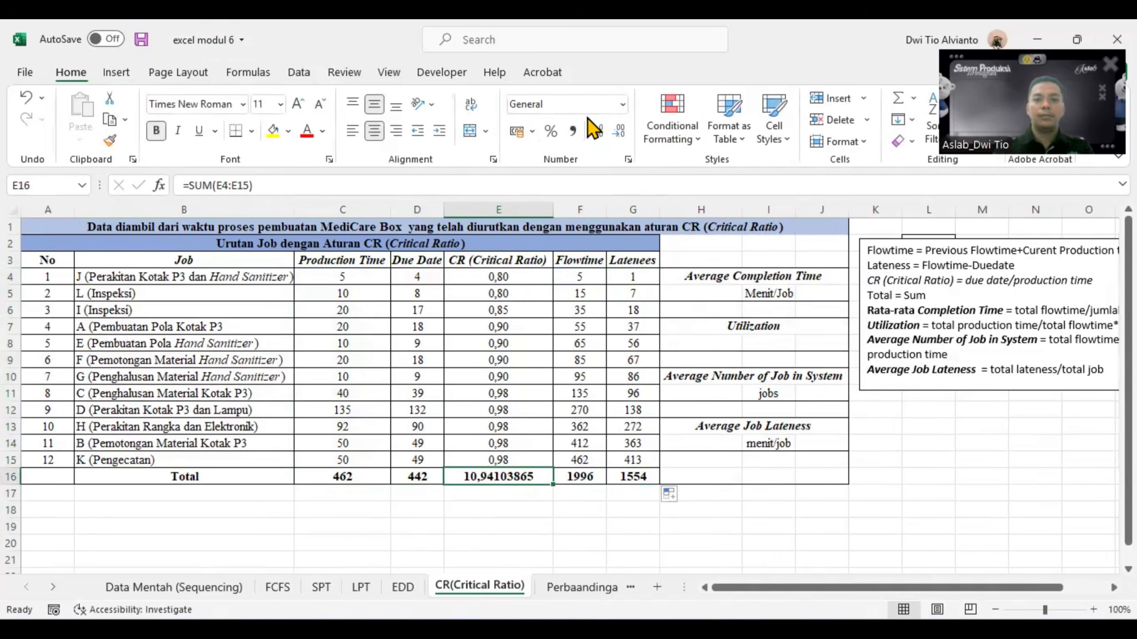
left_click(619, 131)
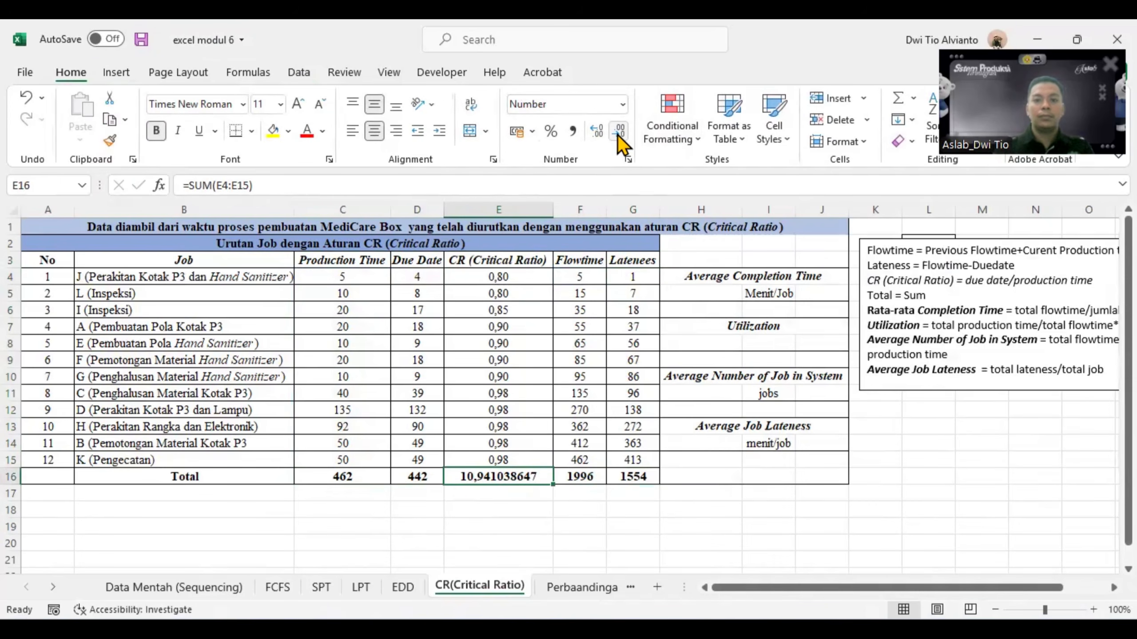
left_click(618, 133)
left_click(619, 132)
left_click(619, 132)
left_click(618, 133)
left_click(619, 132)
left_click(618, 132)
left_click(619, 132)
left_click(619, 132)
left_click(596, 132)
left_click(634, 529)
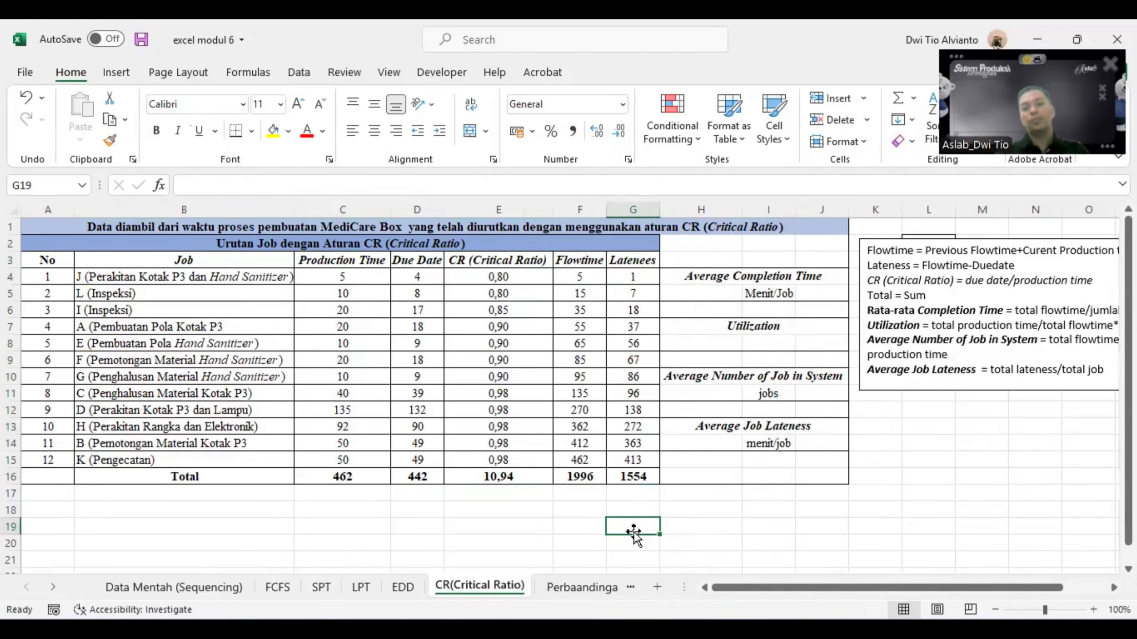
left_click(508, 482)
left_click(717, 508)
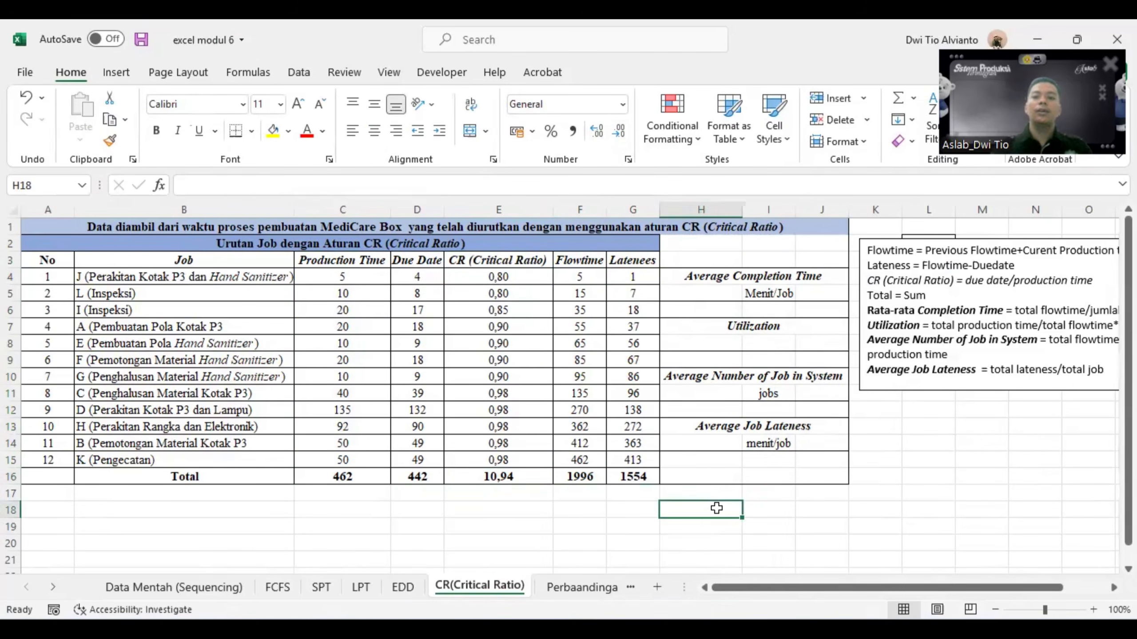
- Calculate the Average Completion Time in H5 by dividing total flowtime F16 by the last job number in A15
left_click(709, 293)
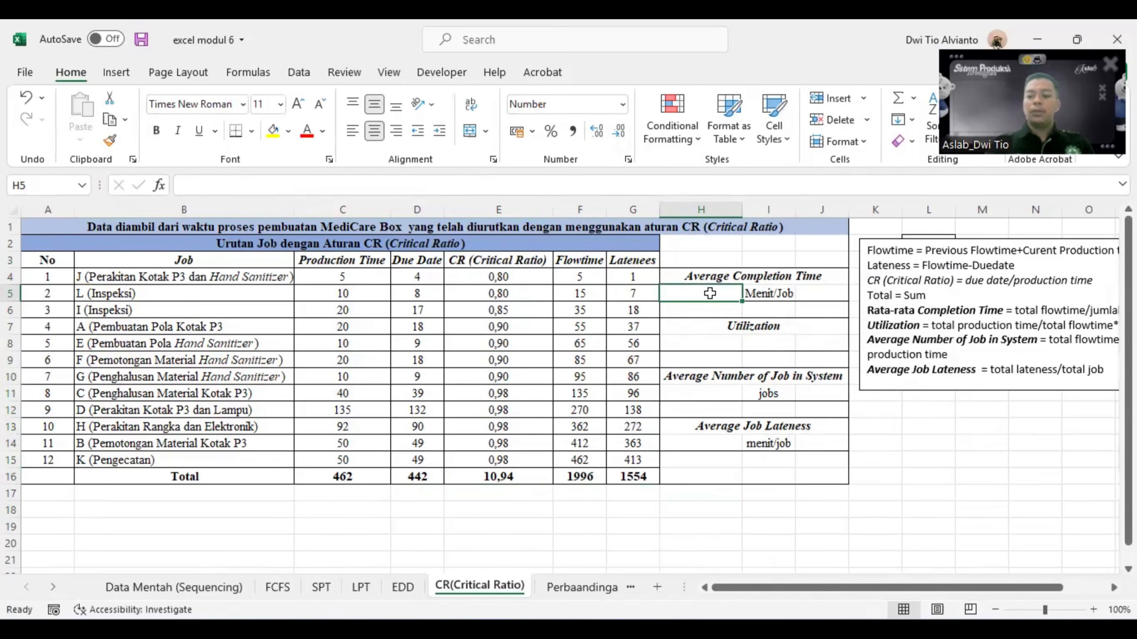
type("=")
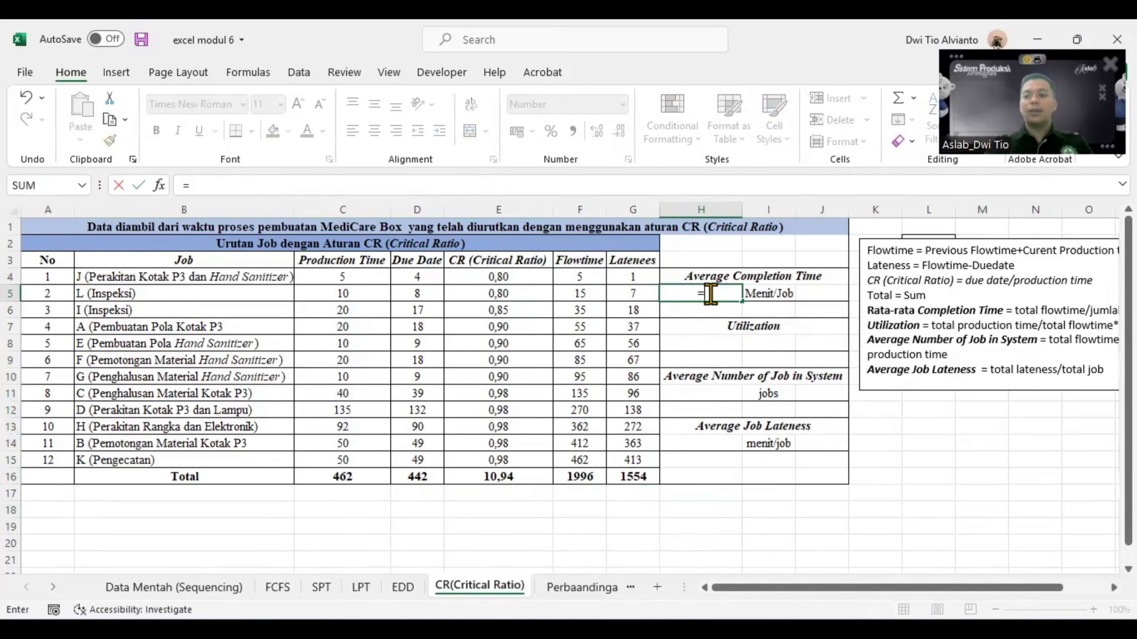
left_click(579, 476)
type("/")
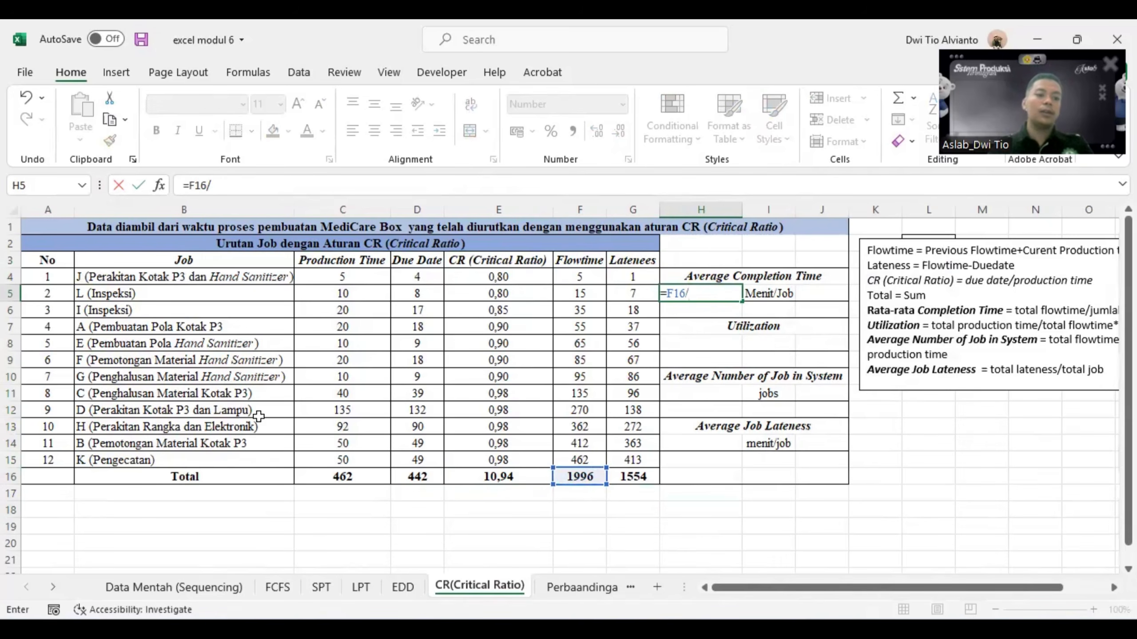
left_click(67, 460)
key("Return")
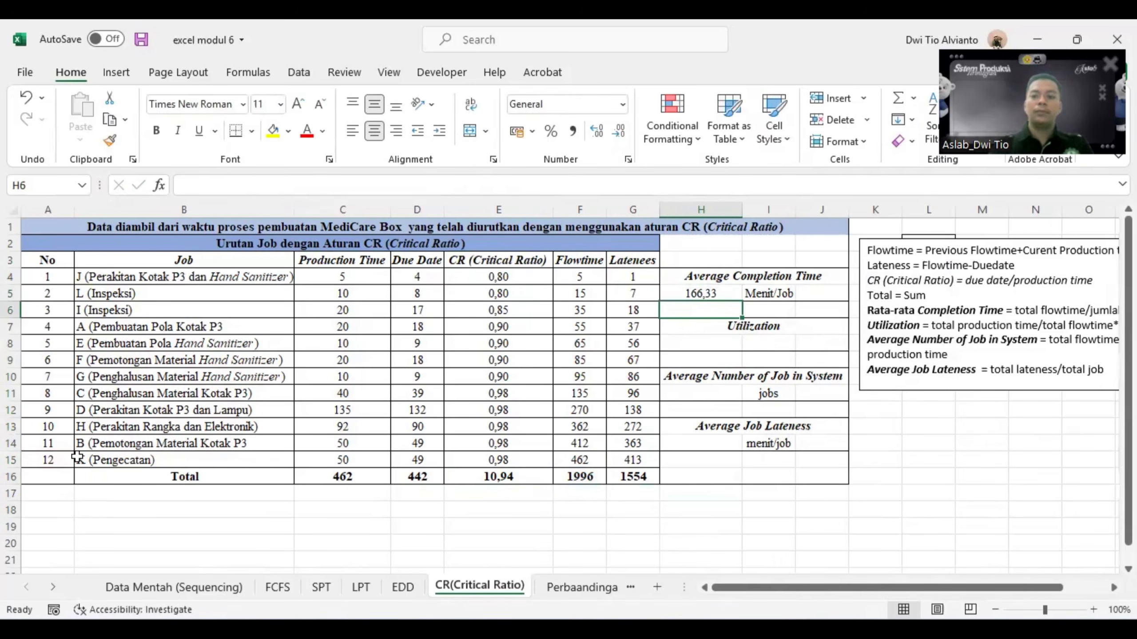
- Calculate Utilization in H8 as total production time over total flowtime, =C16/F16*100%
left_click(704, 349)
type("=")
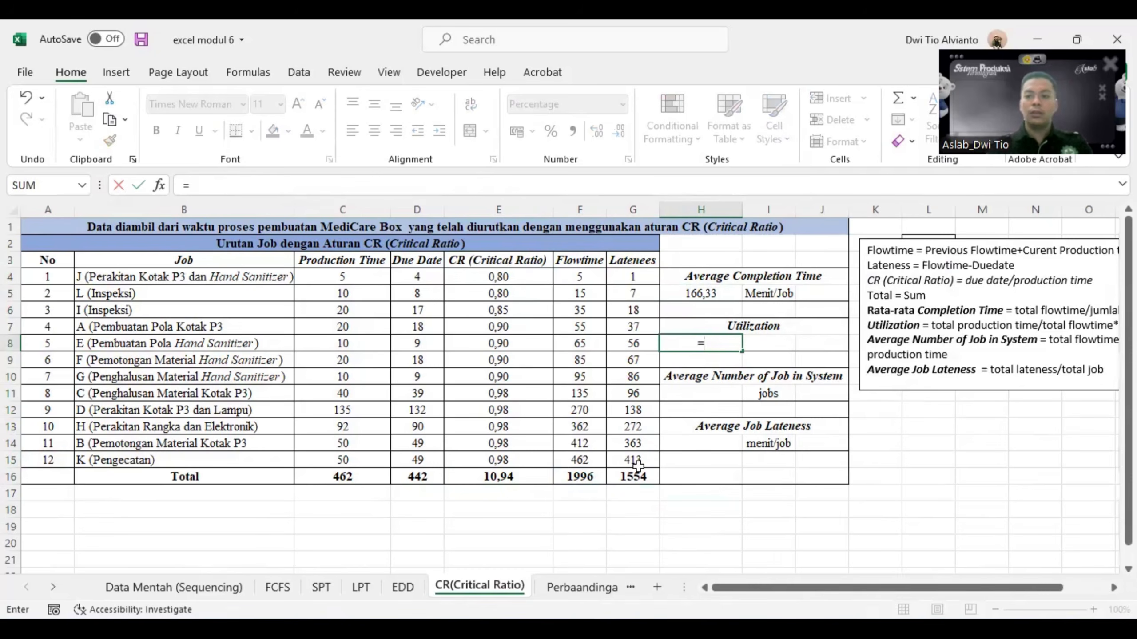
left_click(349, 478)
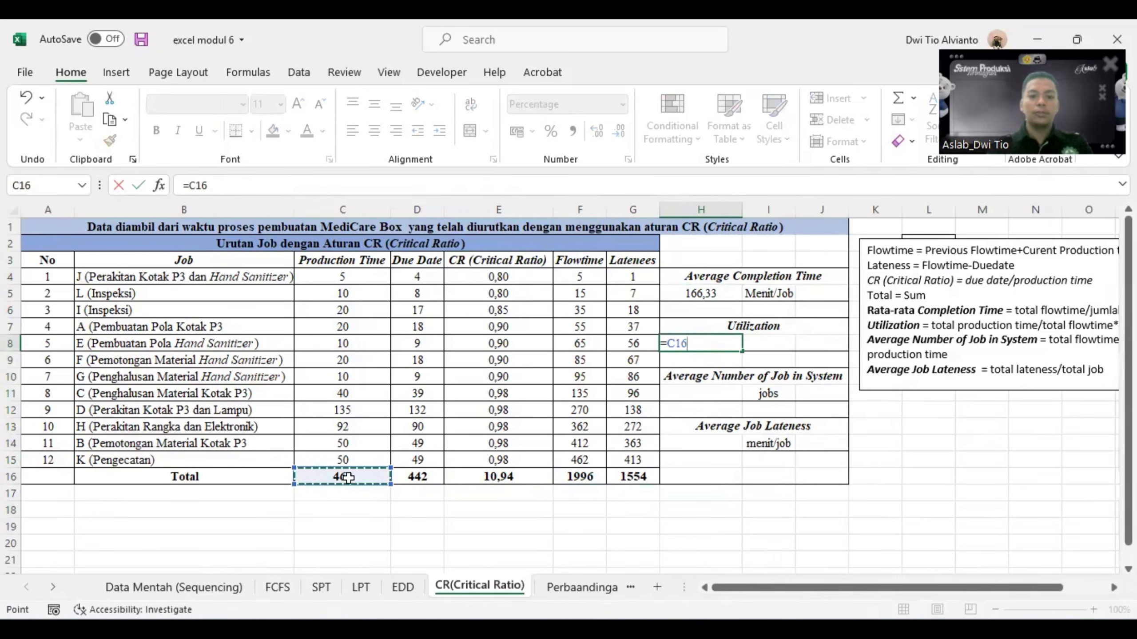
type("/")
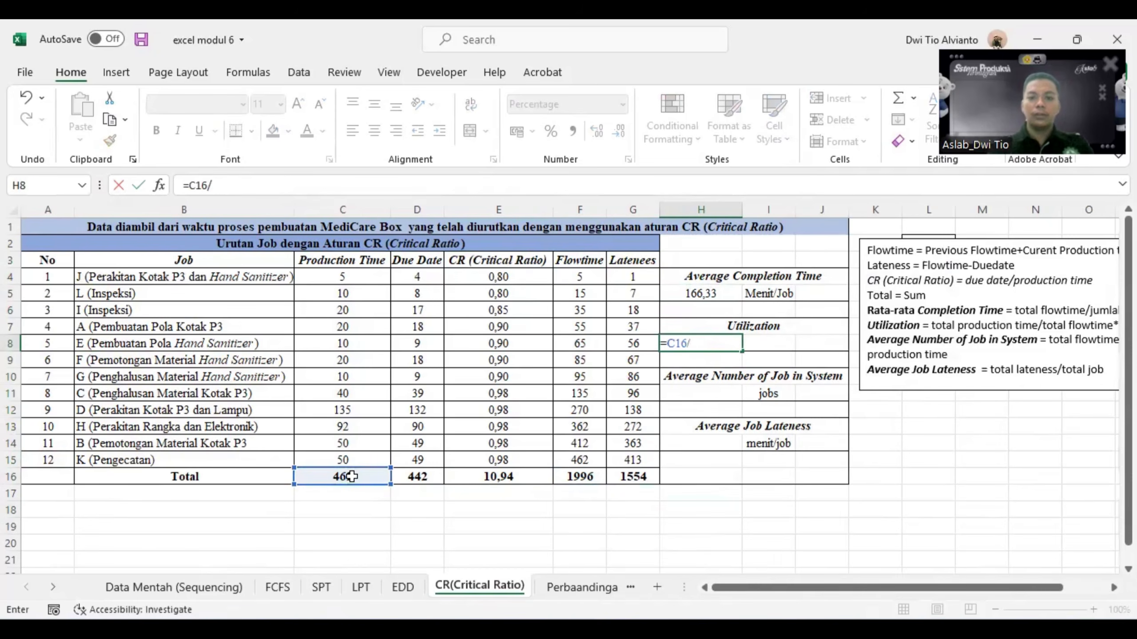
left_click(563, 474)
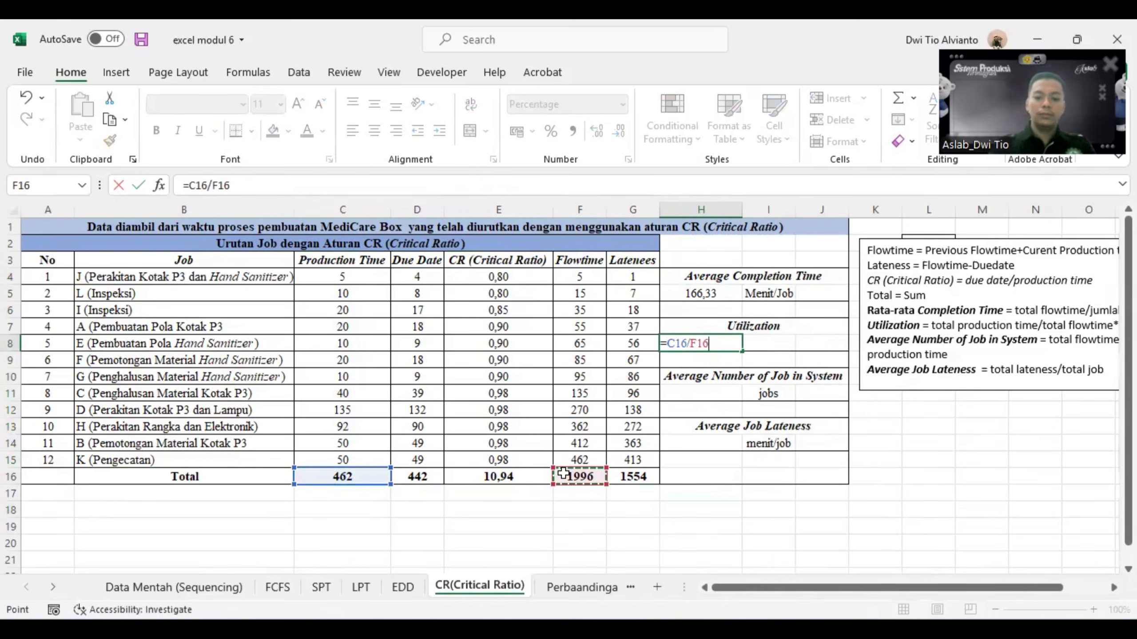
type("*100")
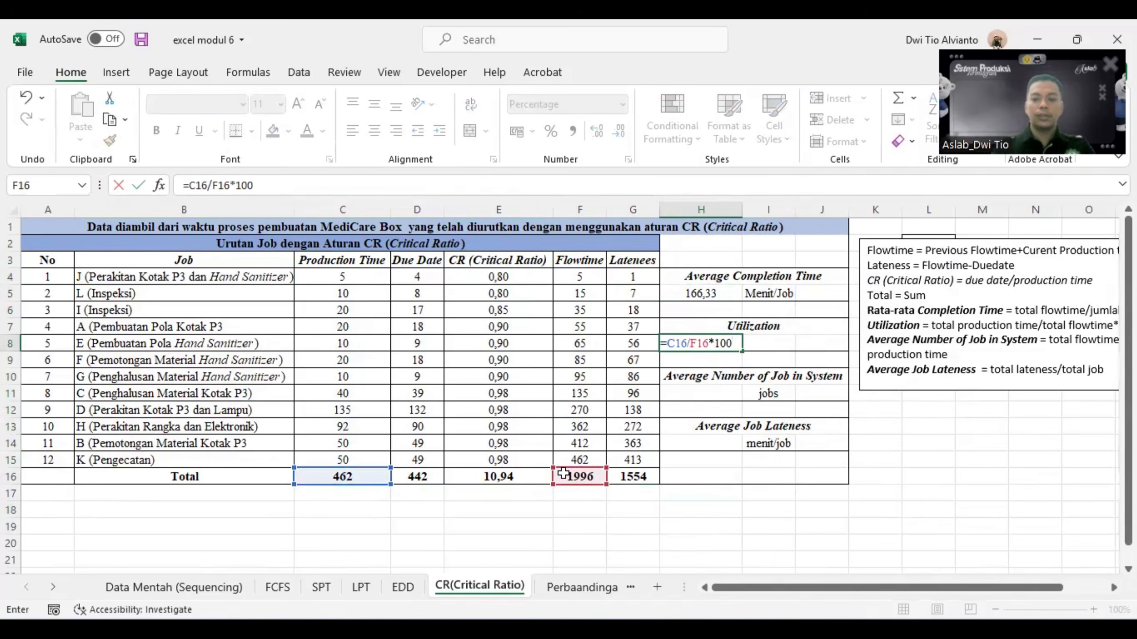
key("Return")
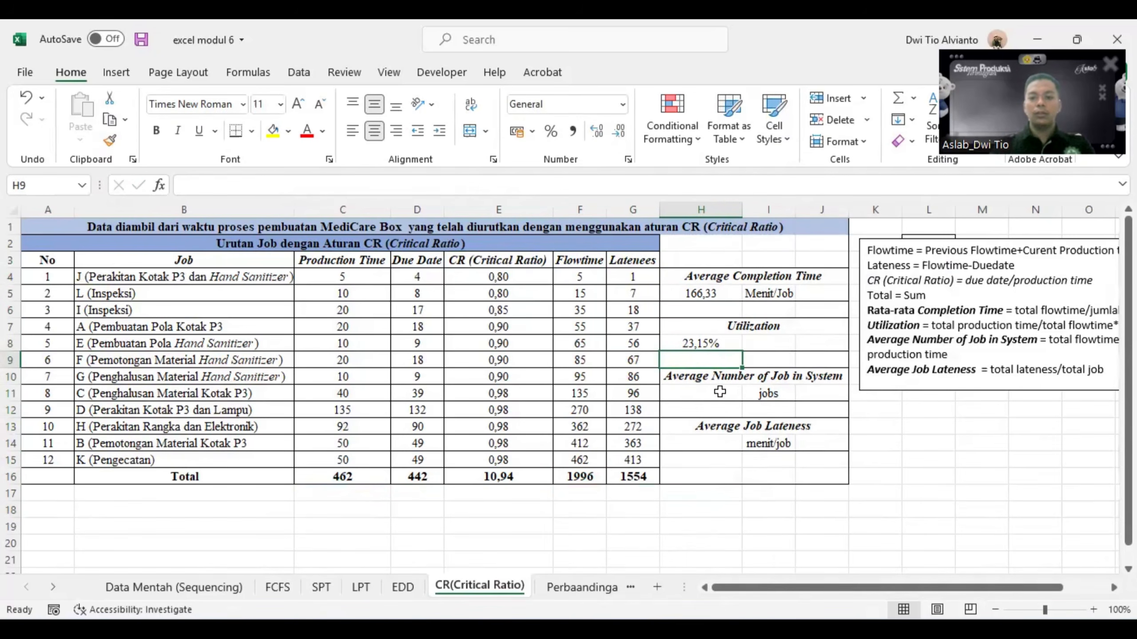
- Calculate the Average Number of Job in System in H11 as =F16/C16
left_click(720, 397)
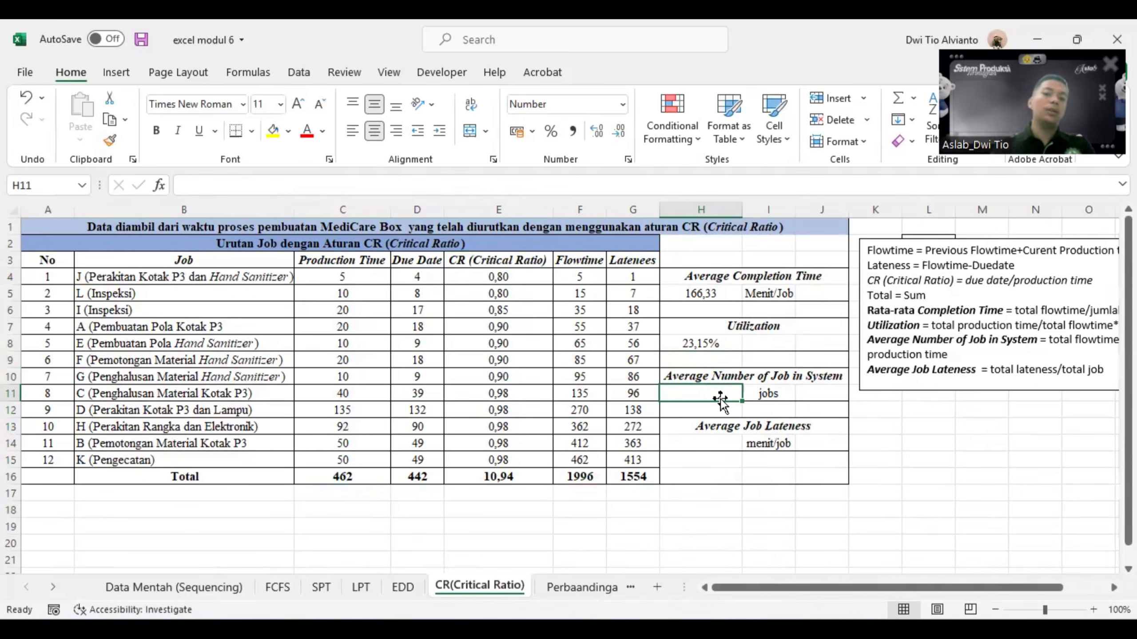
type("=")
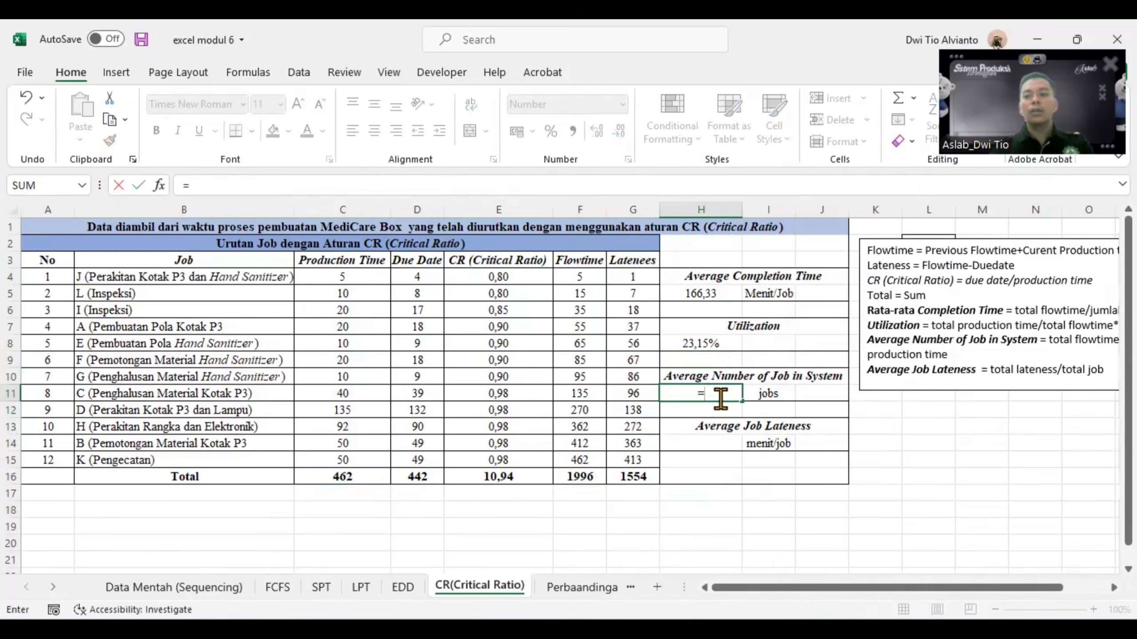
left_click(592, 477)
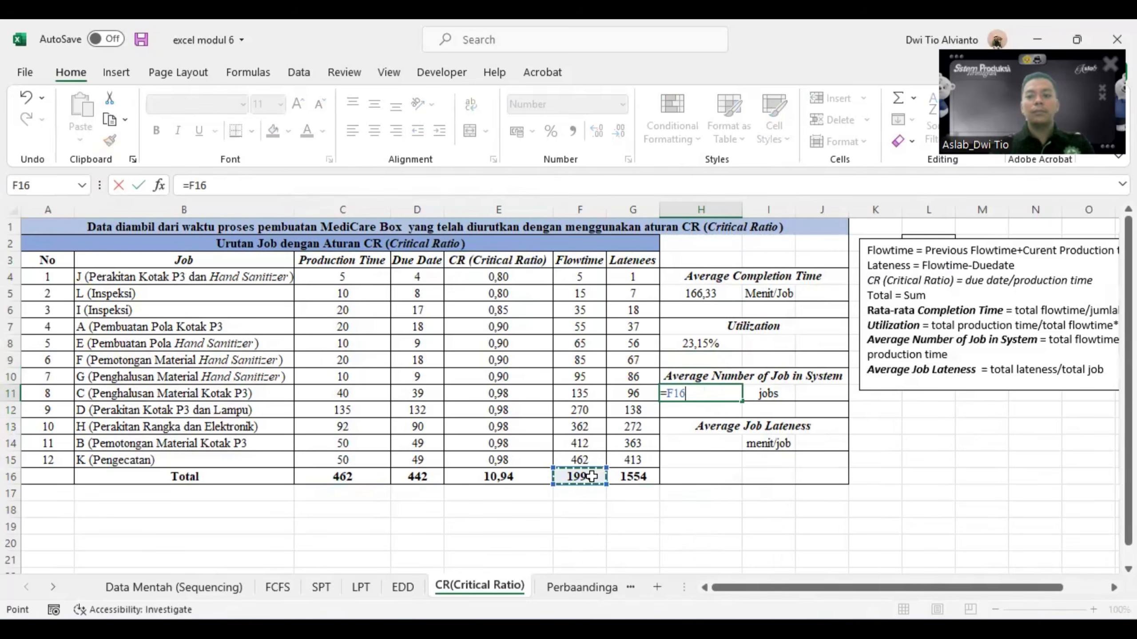
type("/")
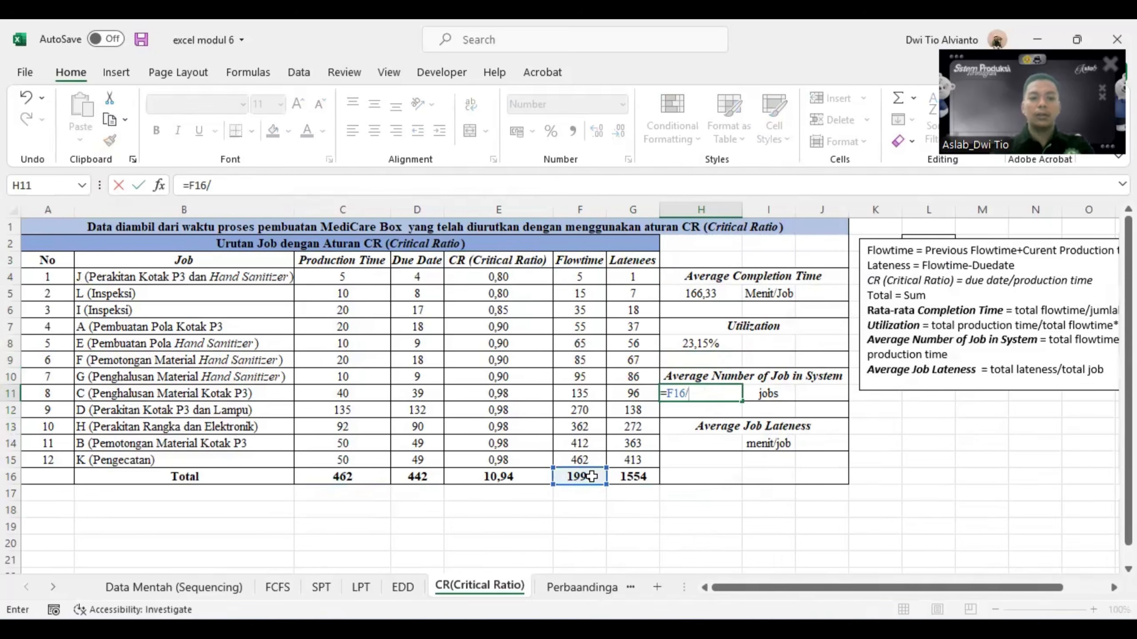
left_click(367, 478)
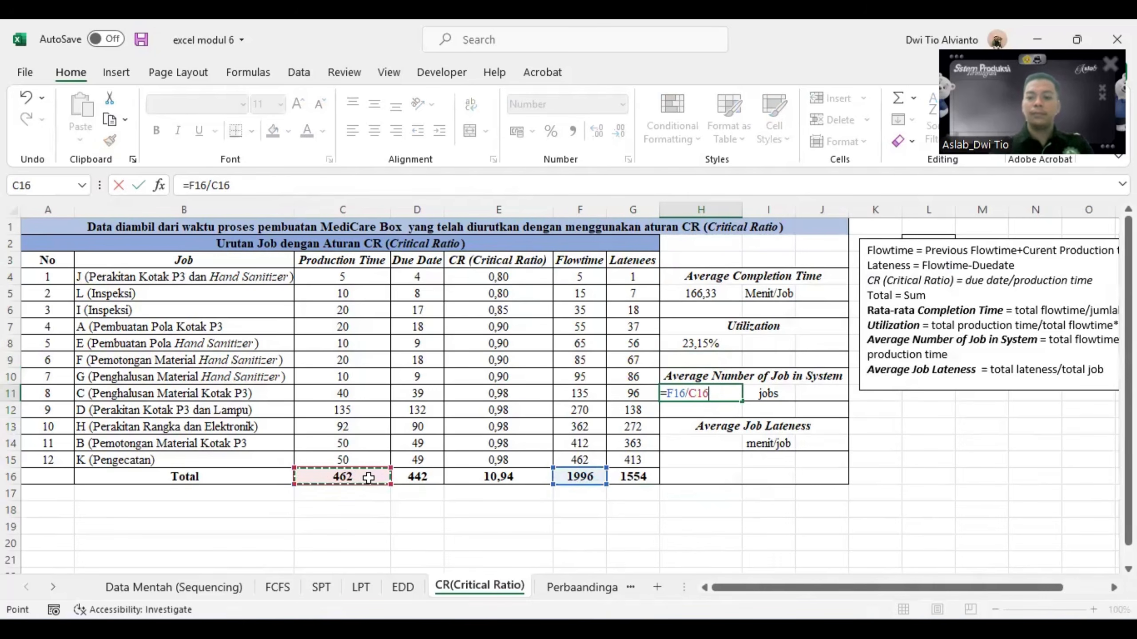
key("Return")
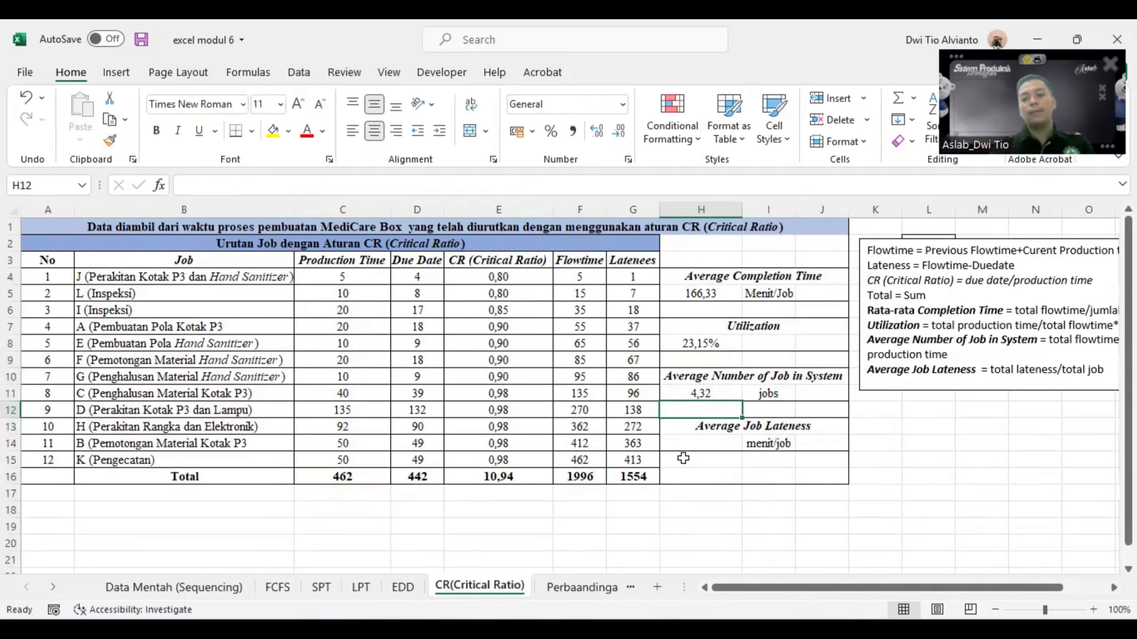
- Calculate the Average Job Lateness in H14 by dividing total lateness G16 by the last job number in A15
left_click(721, 444)
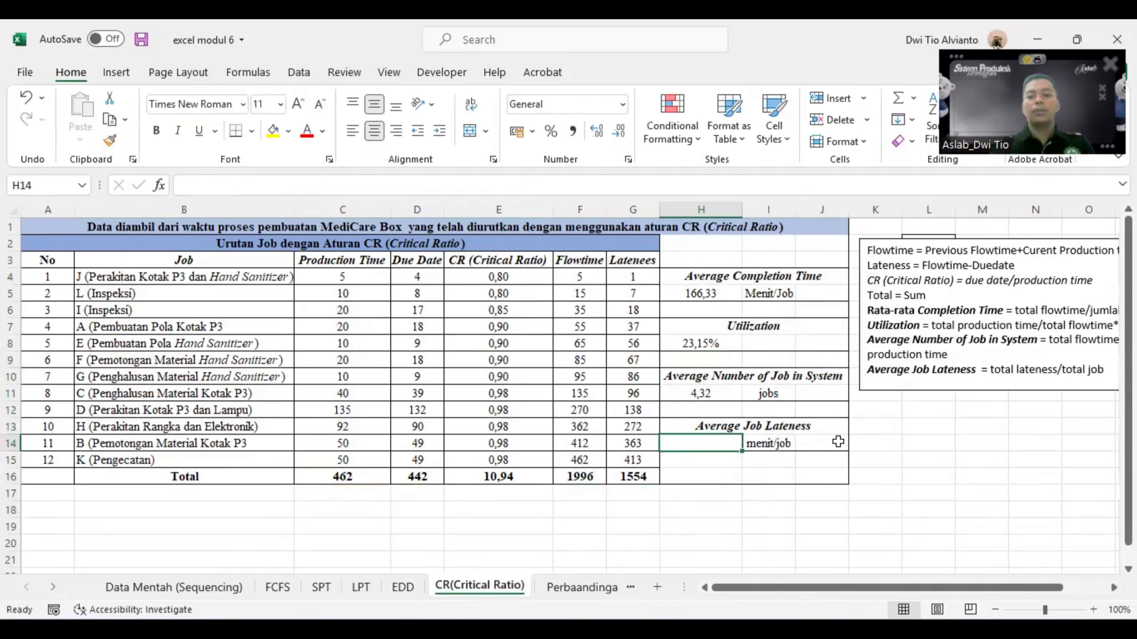
type("=")
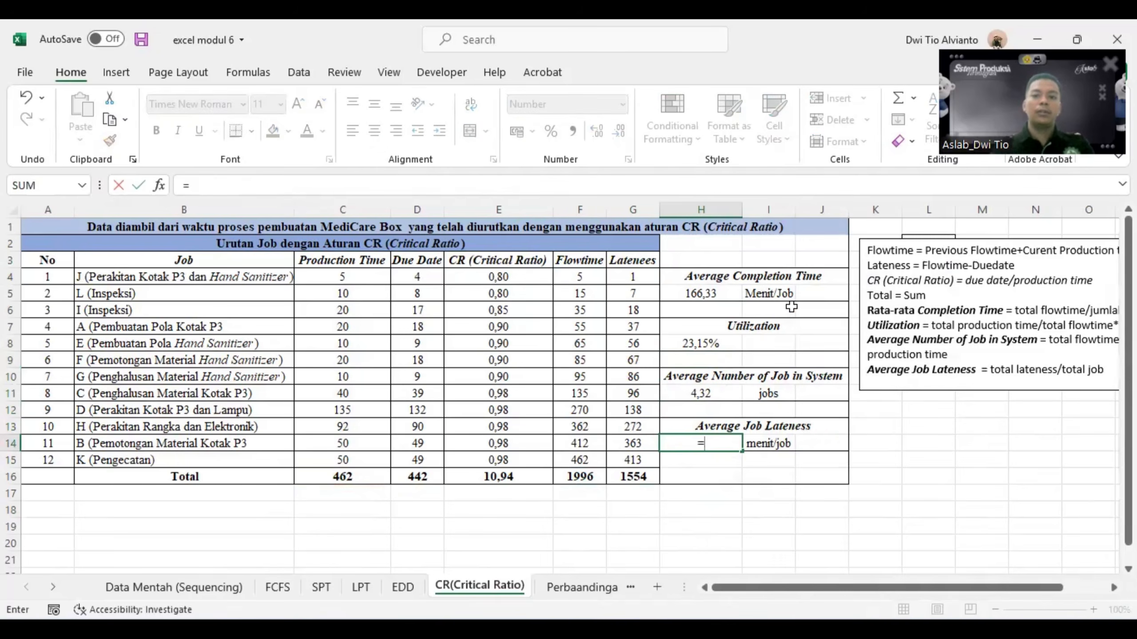
left_click(626, 479)
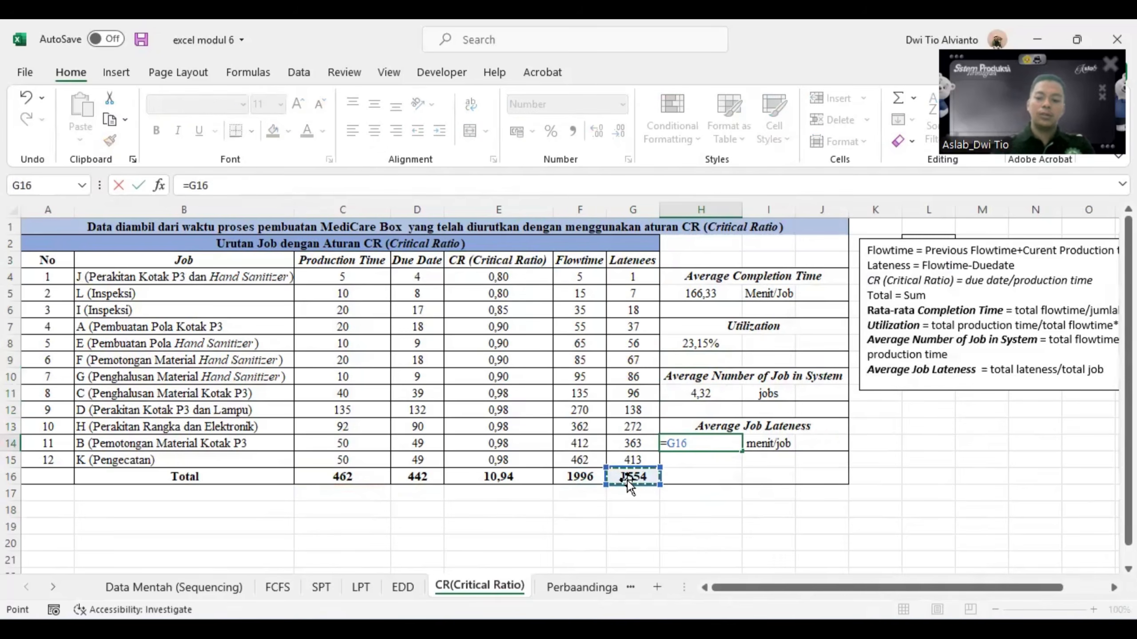
type("/")
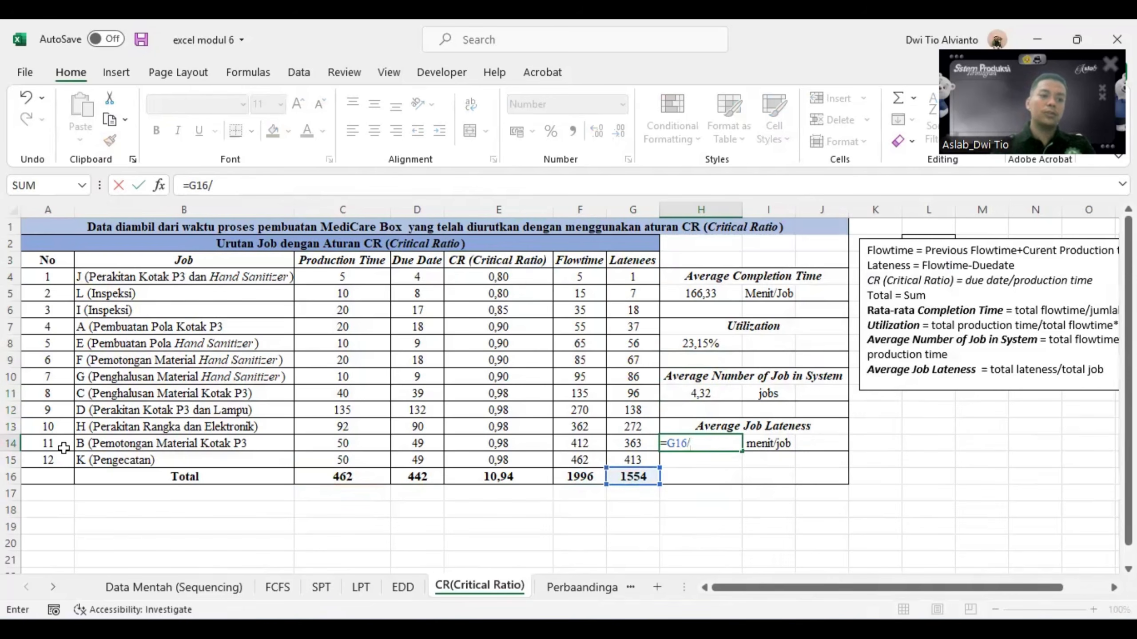
left_click(42, 460)
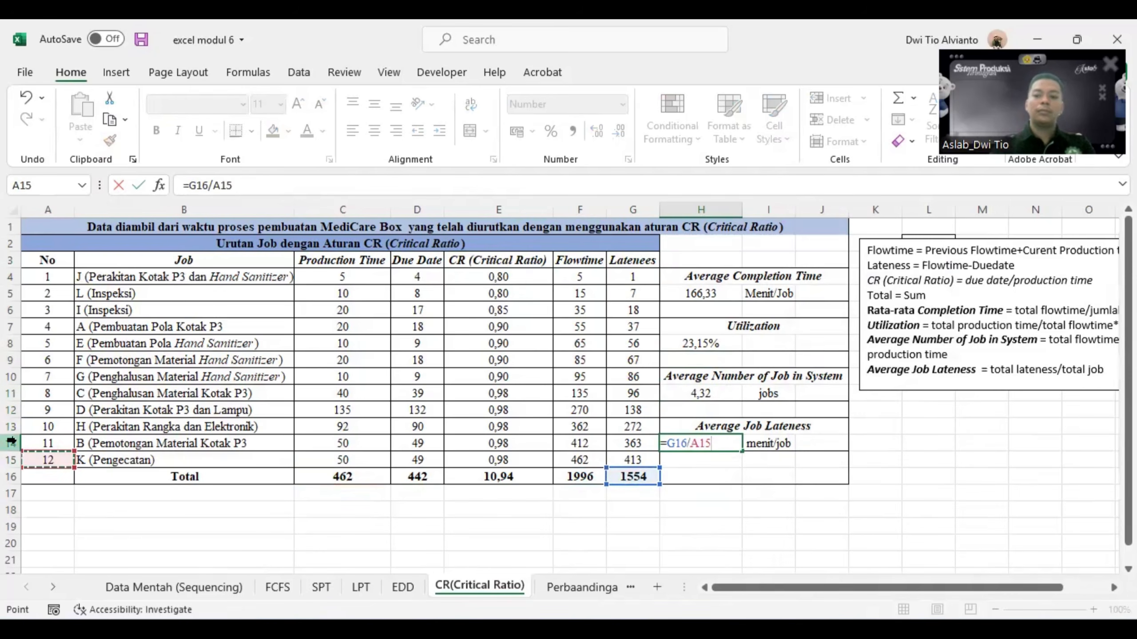
key("Return")
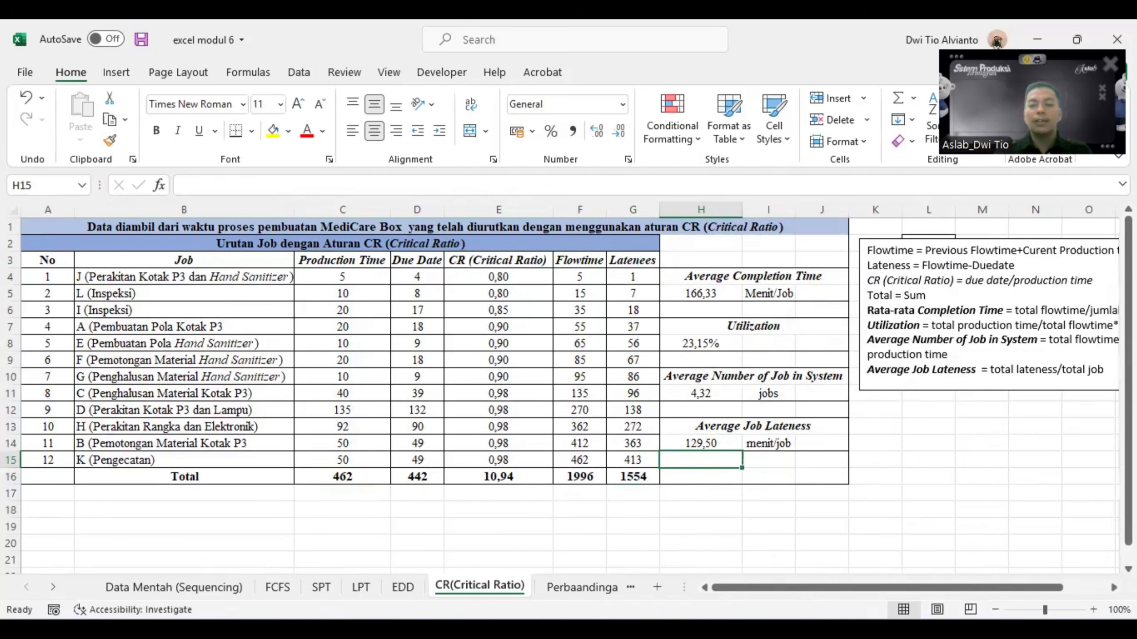
- Switch to QM for Windows and set the job shop scheduling method to Crit rat - (due date-today)/processing time
mouse_move(873, 630)
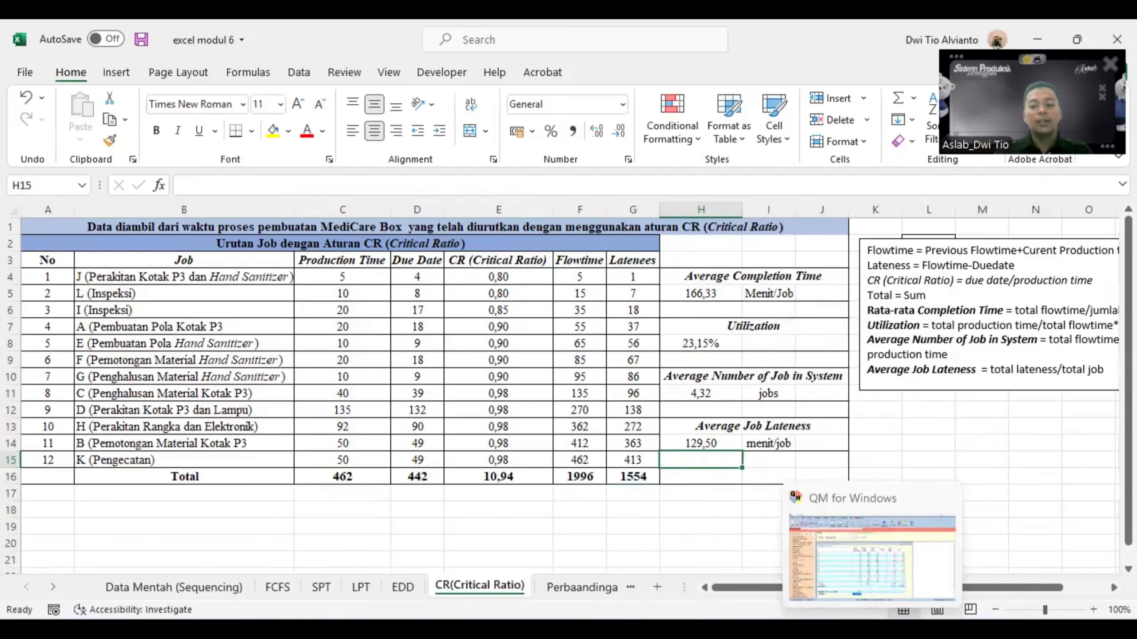
left_click(872, 630)
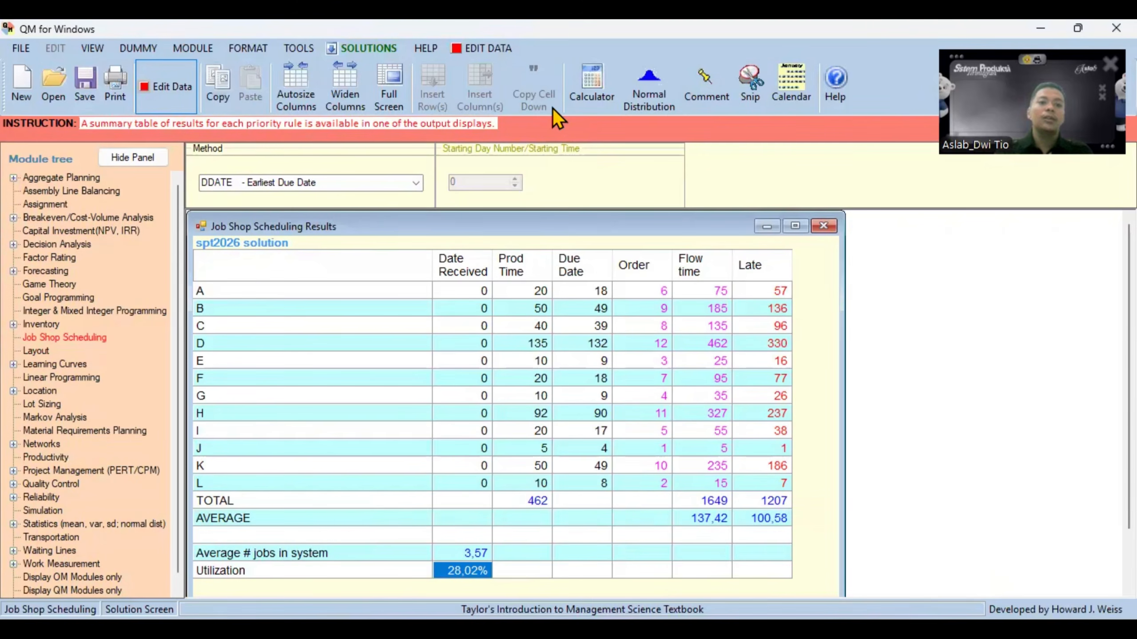
left_click(416, 182)
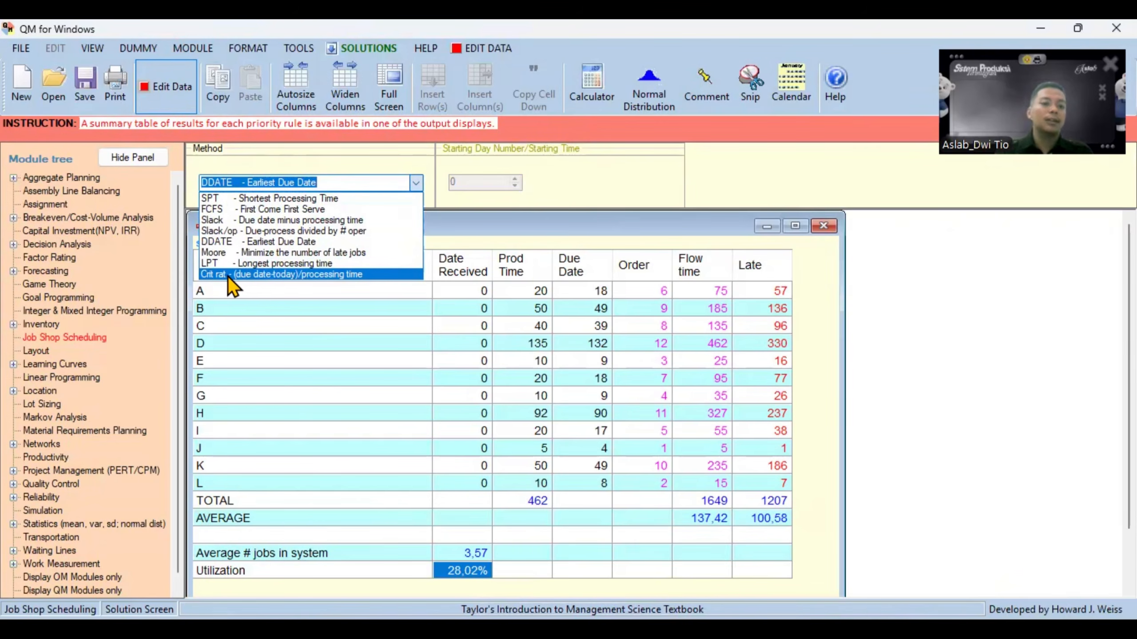
left_click(254, 276)
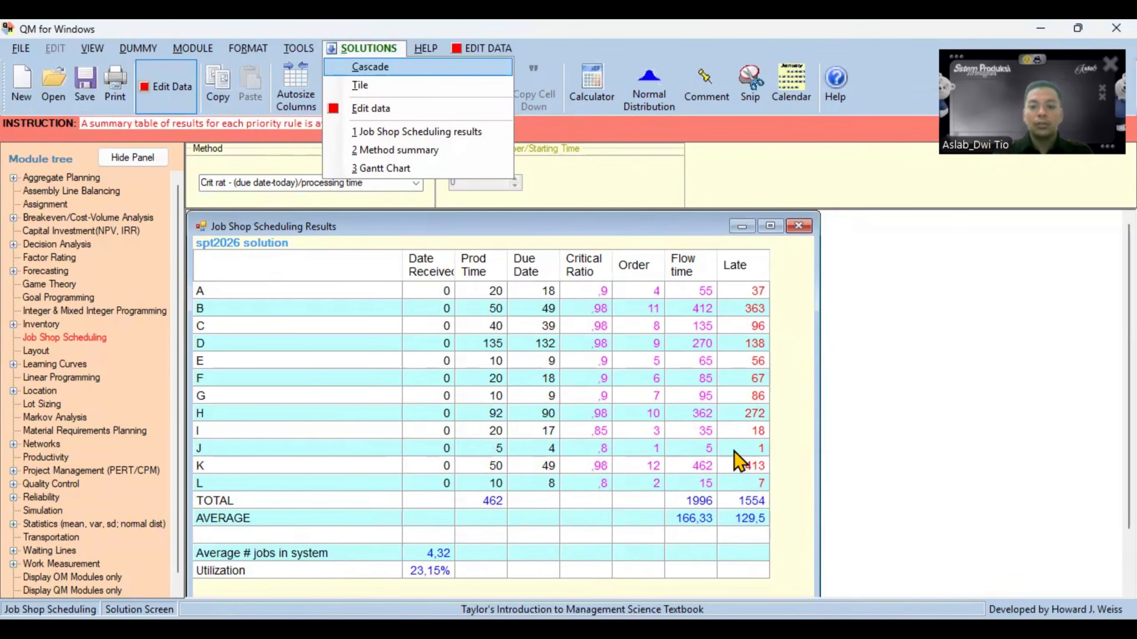
- Compare the Critical Ratio total flowtime and total lateness in the Excel sheet with the totals in QM for Windows
left_click(761, 614)
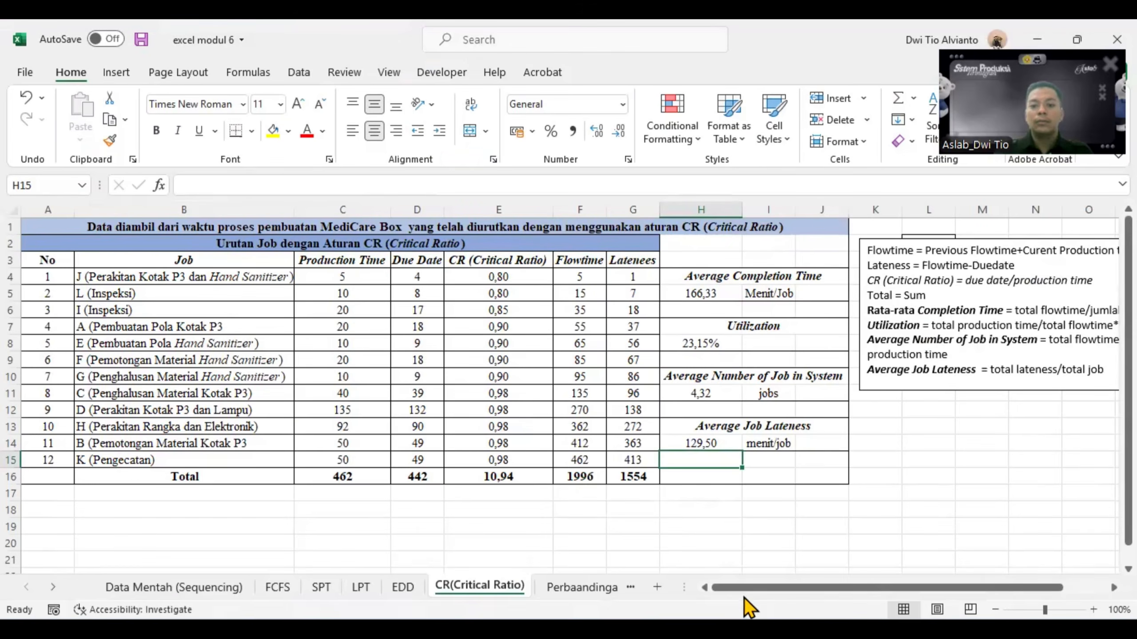
left_click(699, 533)
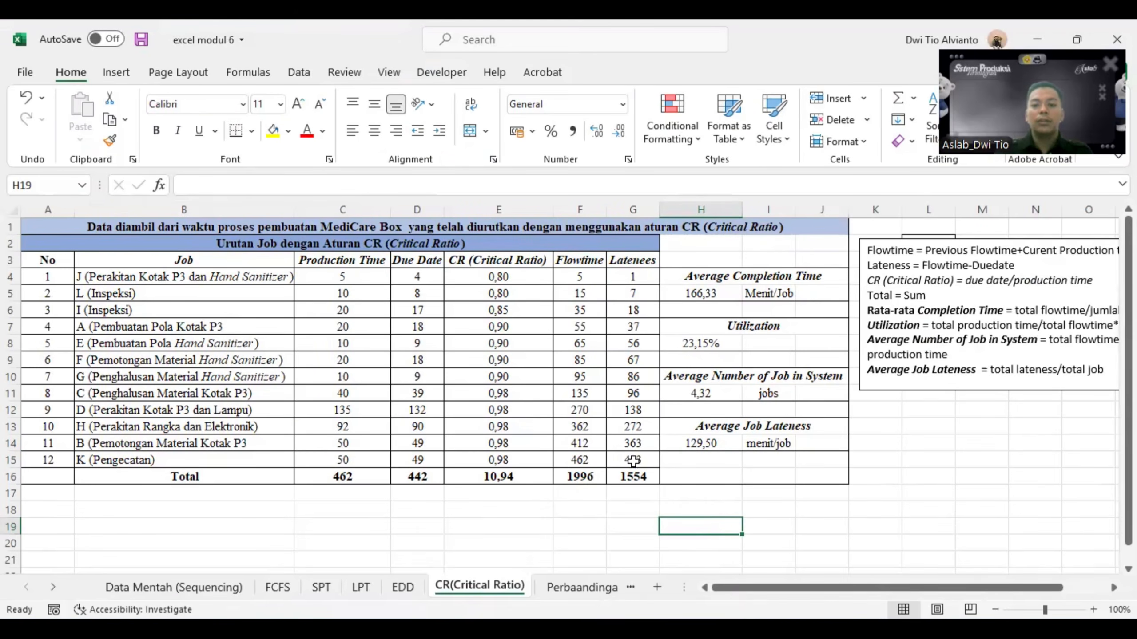
left_click(589, 478)
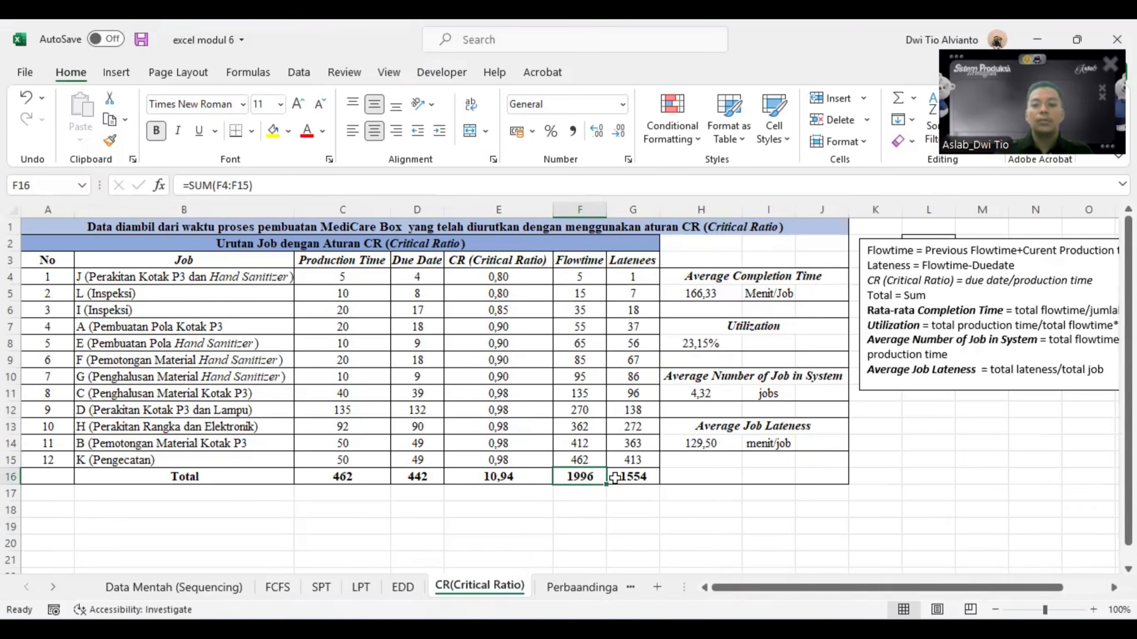
left_click(650, 478)
left_click(868, 629)
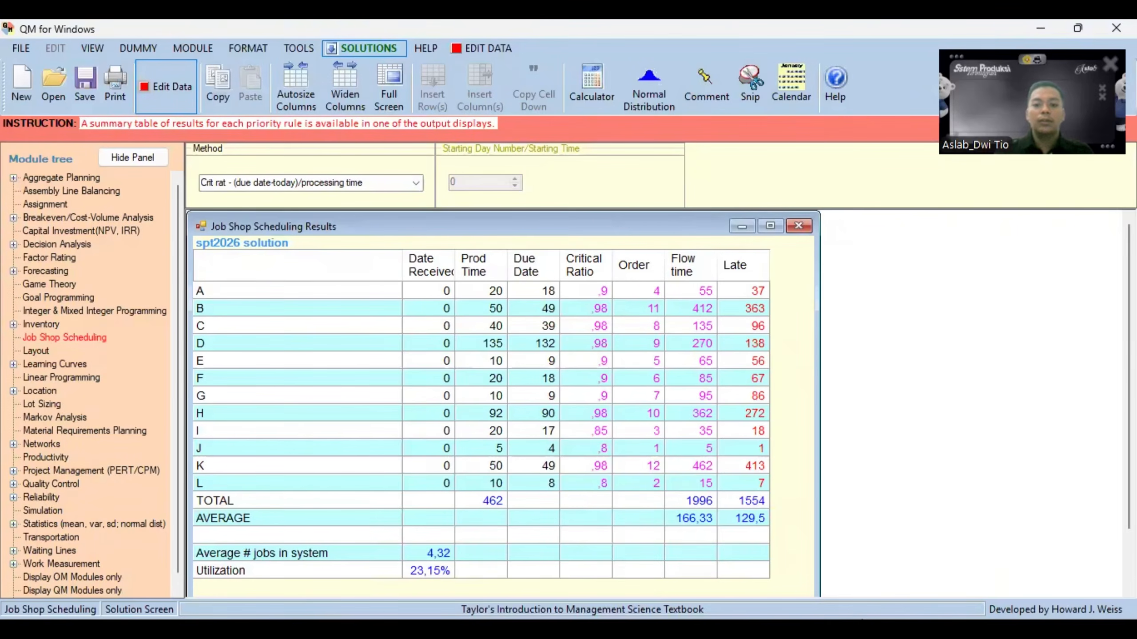
left_click(743, 501)
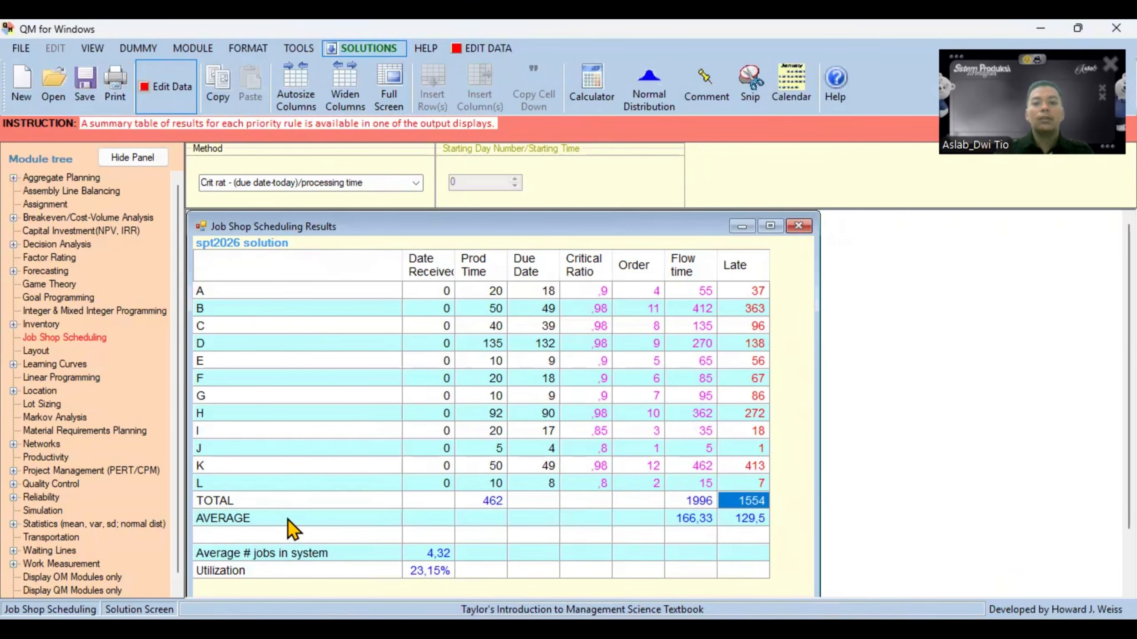
- Compare the average flow time and average lateness in QM for Windows with H5 and H14 in the Excel sheet
left_click(686, 518)
left_click(745, 520)
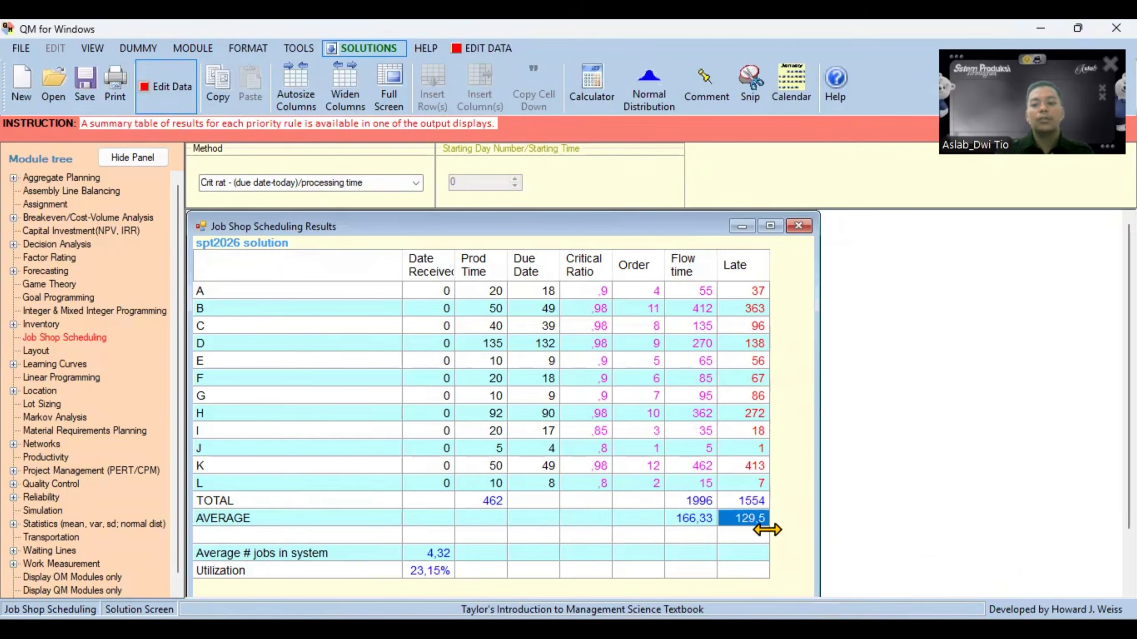
left_click(761, 629)
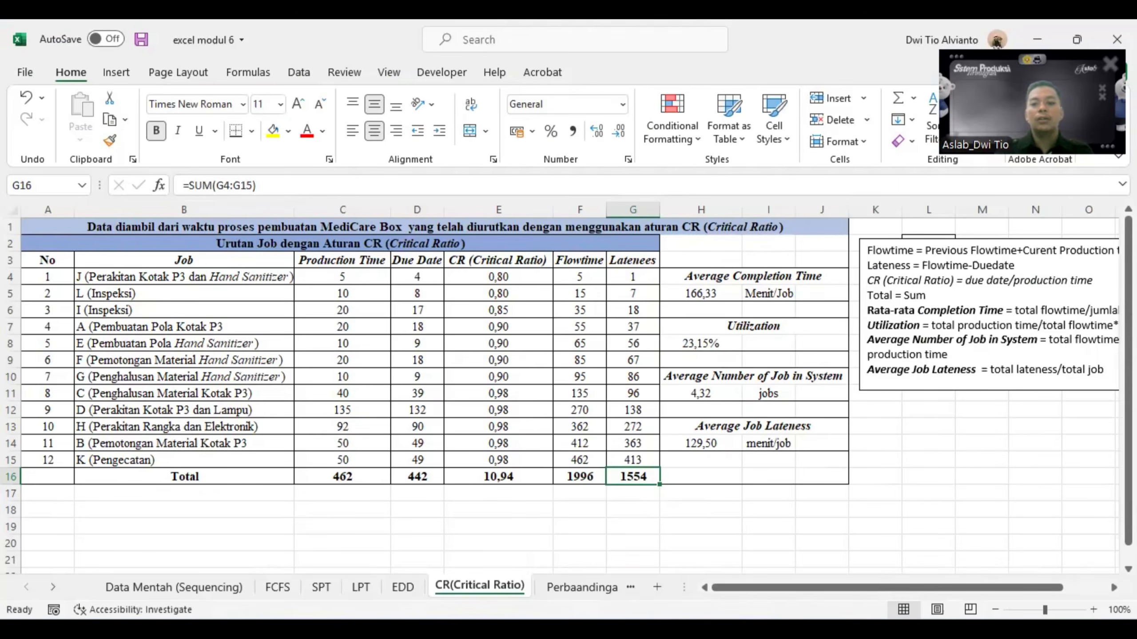
left_click(712, 293)
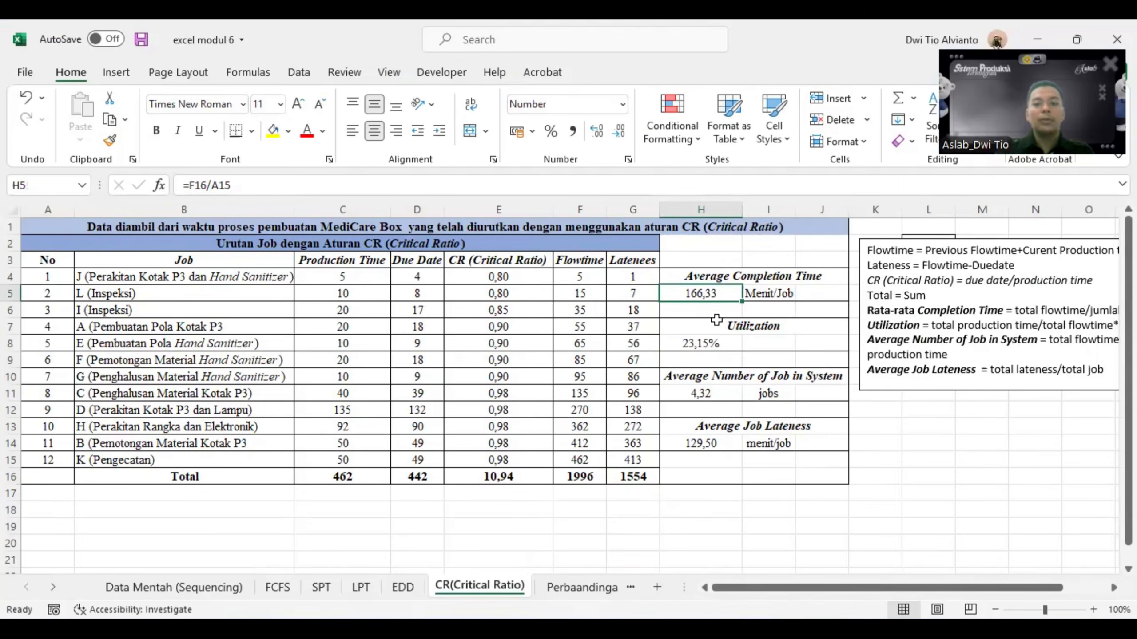
left_click(699, 445)
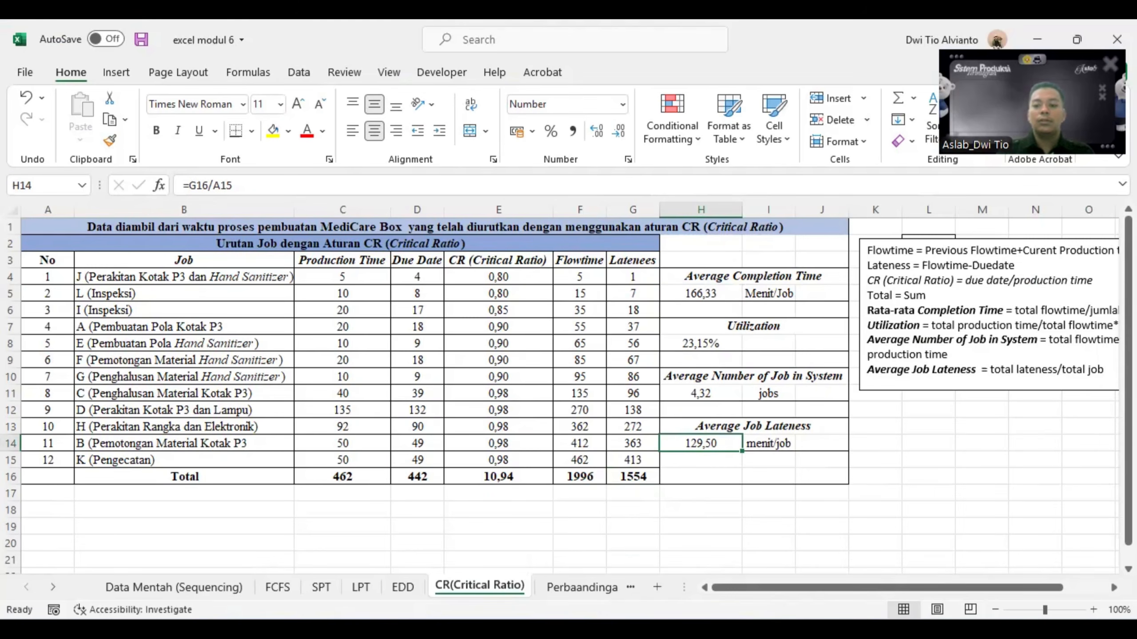
- Check the average number of jobs in system and the utilization in QM for Windows against H11 and H8 in Excel
left_click(804, 588)
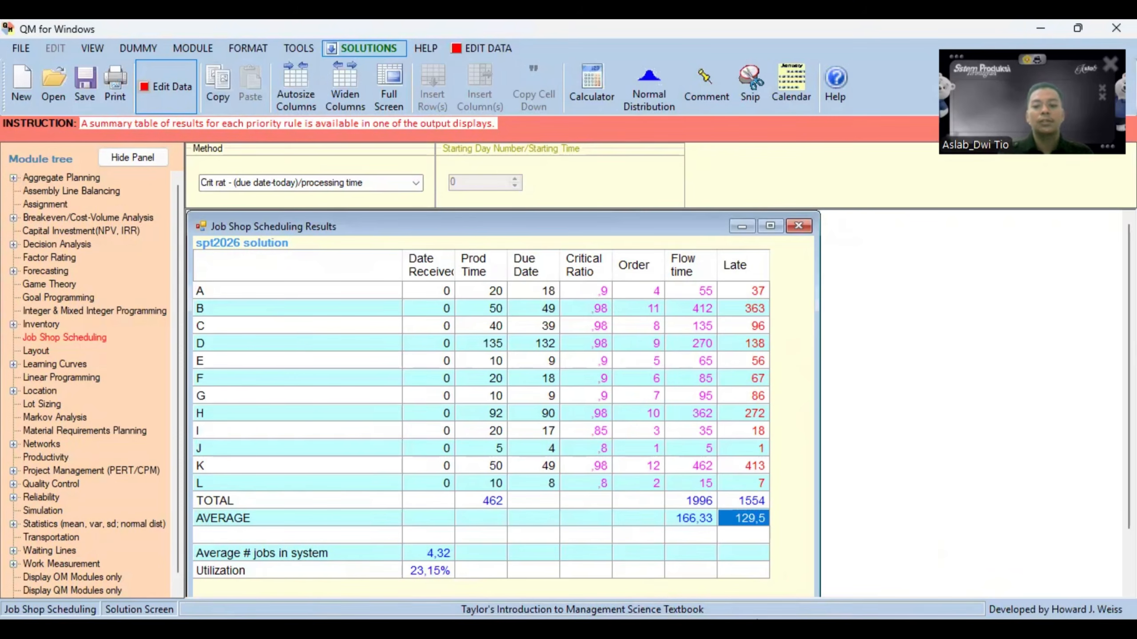
key("alt+Tab")
left_click(727, 395)
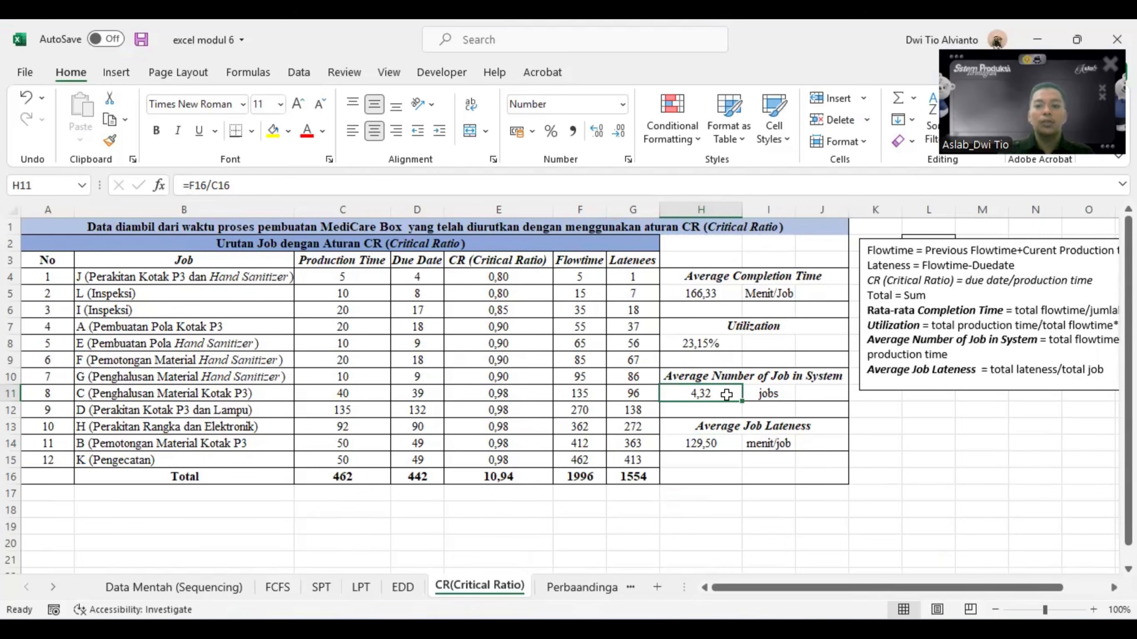
left_click(718, 342)
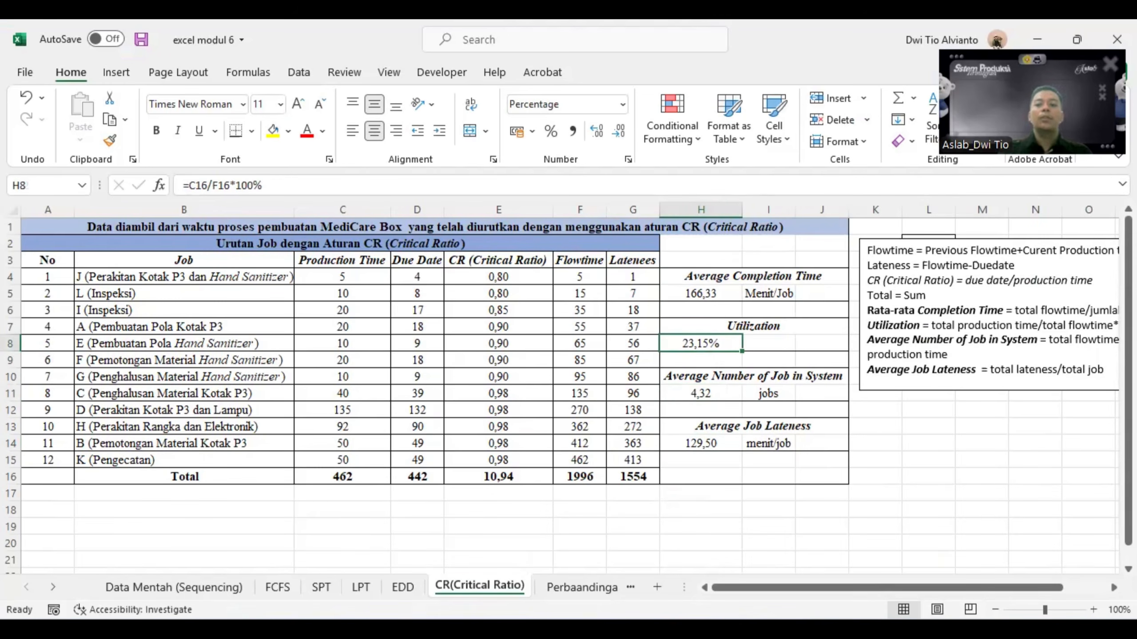
left_click(963, 423)
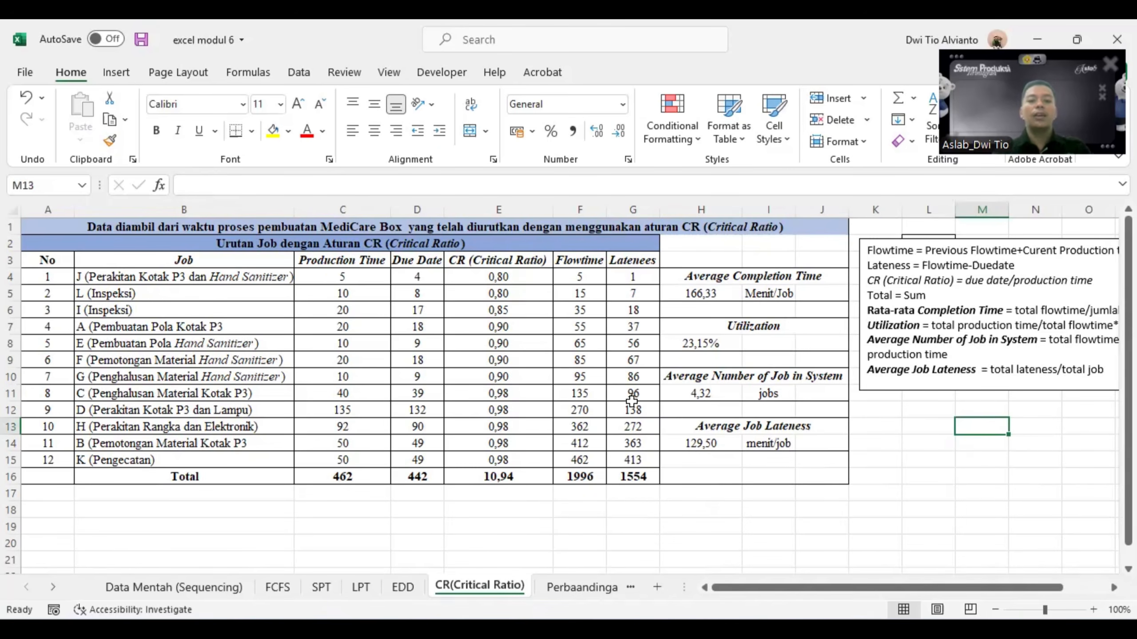
- Review the completed FCFS, SPT, LPT, EDD and CR(Critical Ratio) sheets one after another
left_click(279, 588)
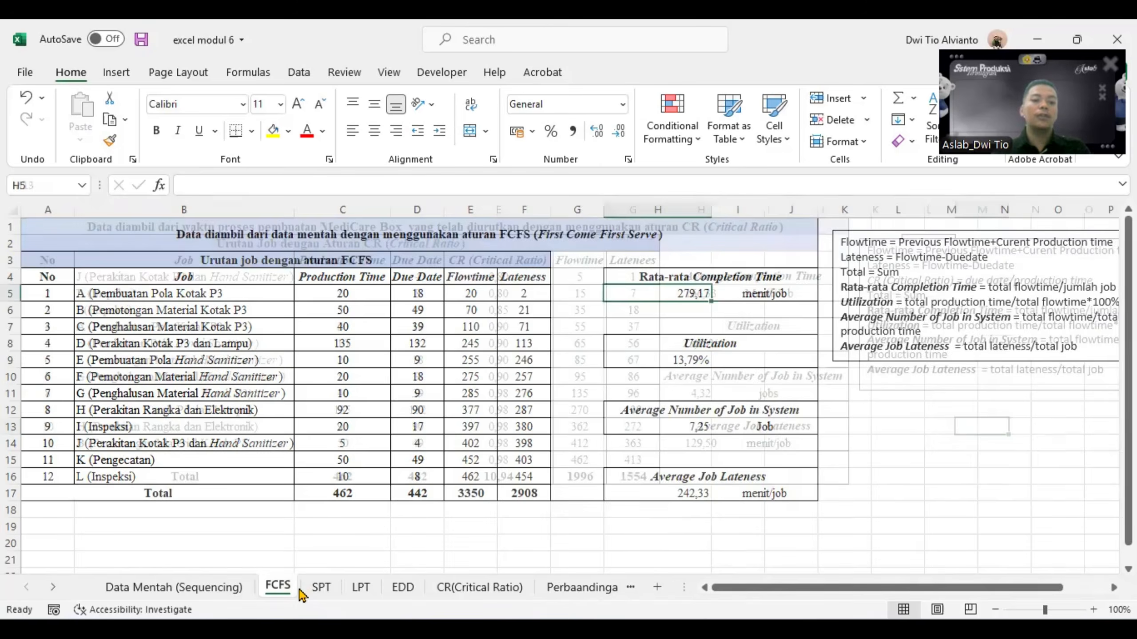
left_click(317, 592)
left_click(361, 591)
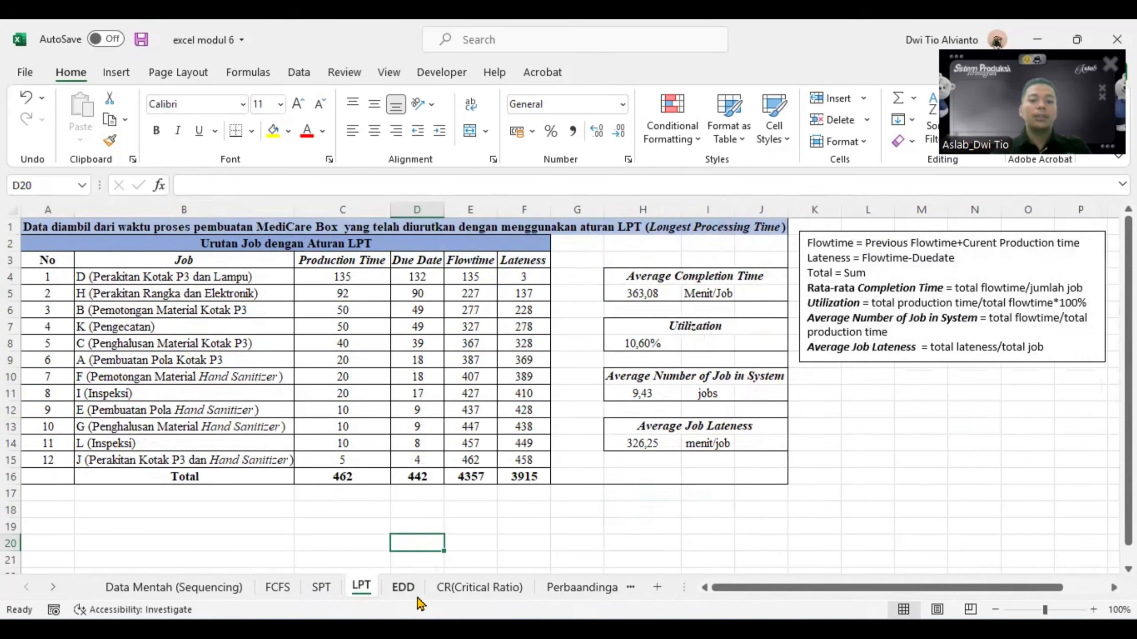
left_click(413, 591)
left_click(461, 591)
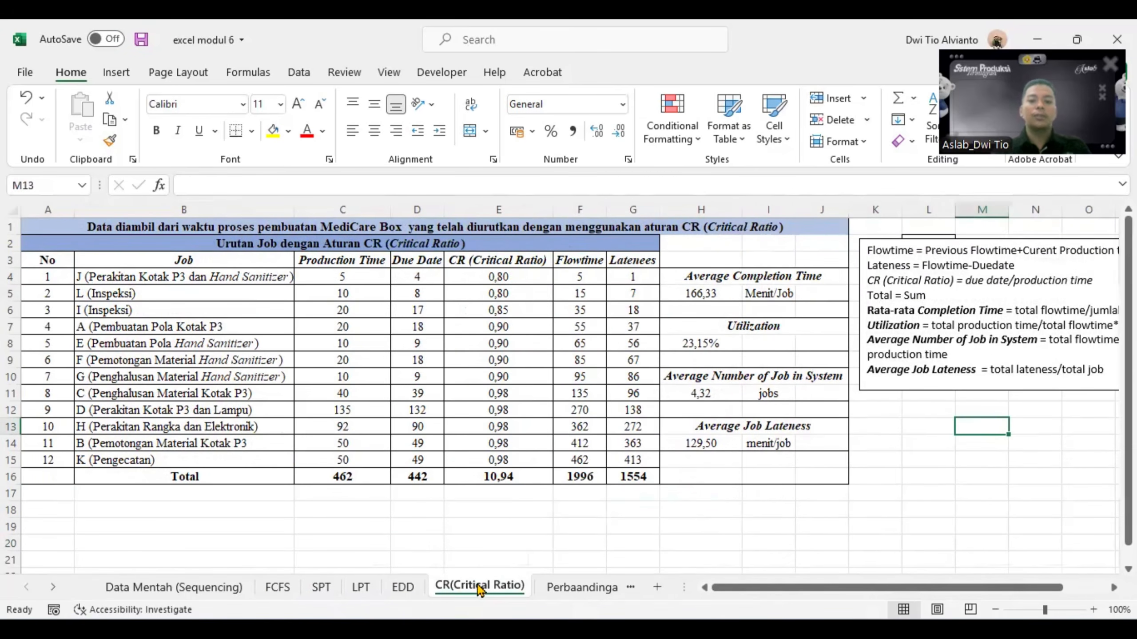
- Open the Perbaandingan Metode sheet and examine the methods listed in the comparison table
left_click(547, 595)
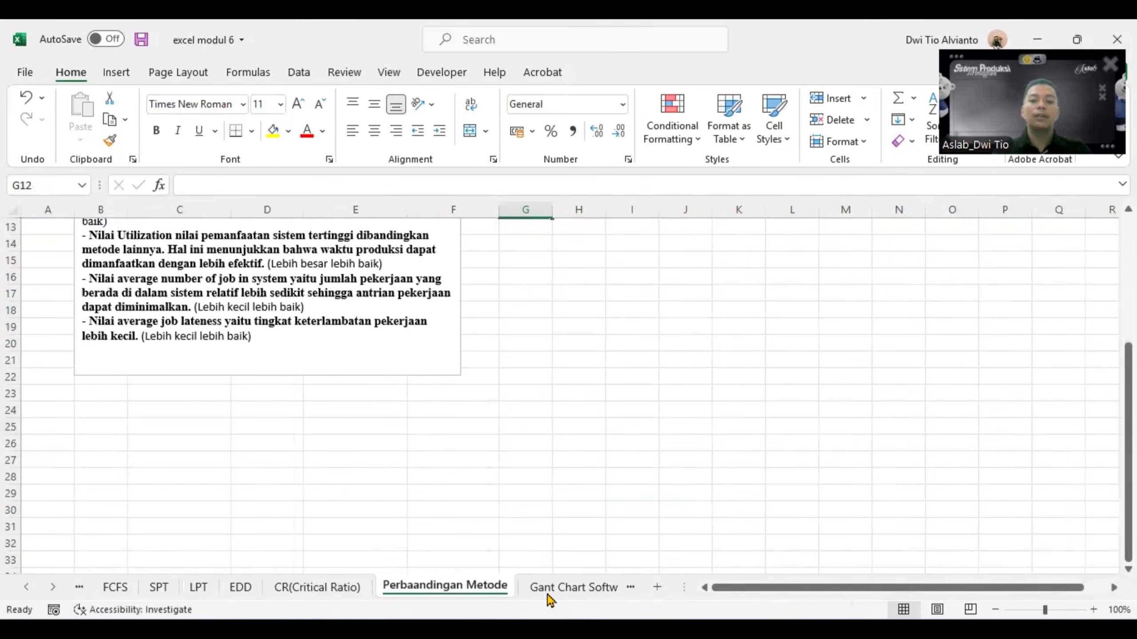
scroll(360, 494, "up", 4)
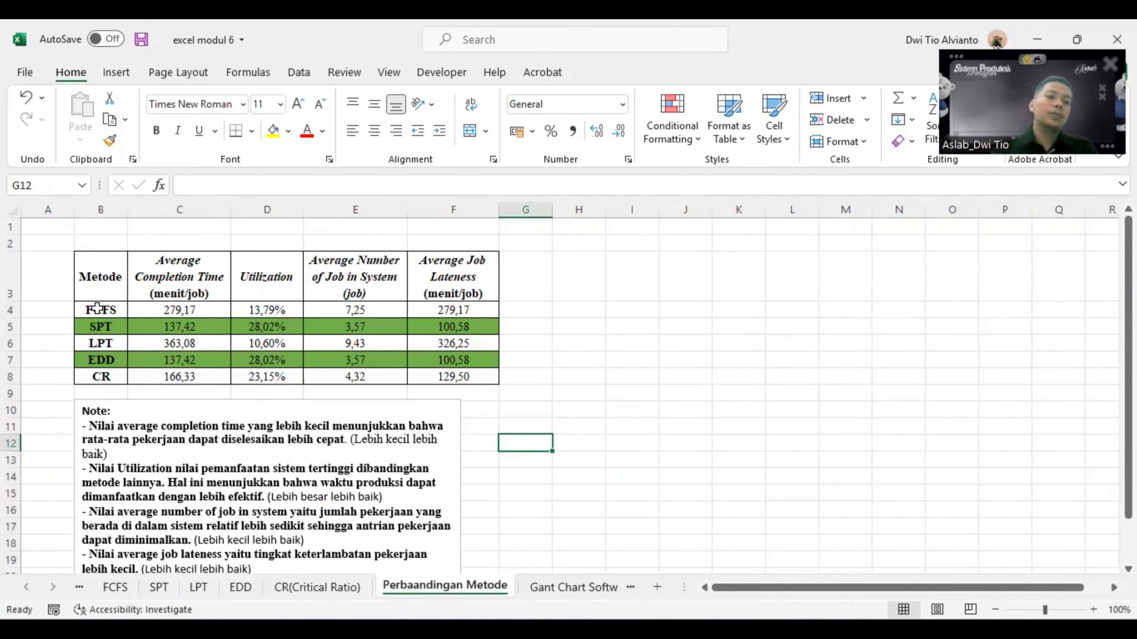
left_click_drag(97, 308, 104, 344)
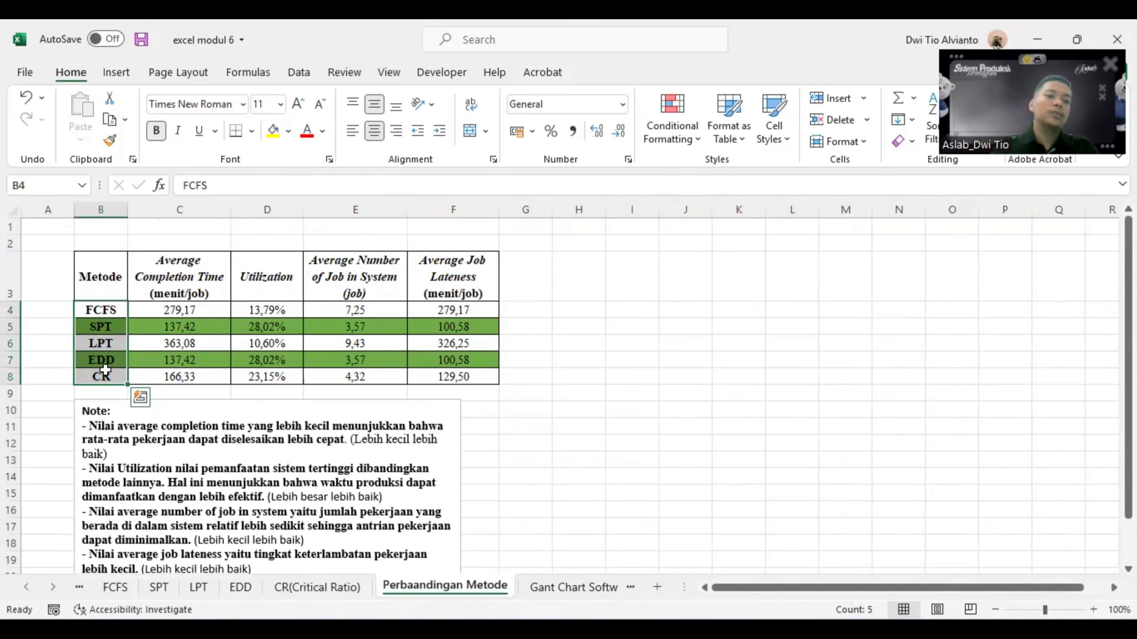
left_click(100, 310)
left_click(102, 328)
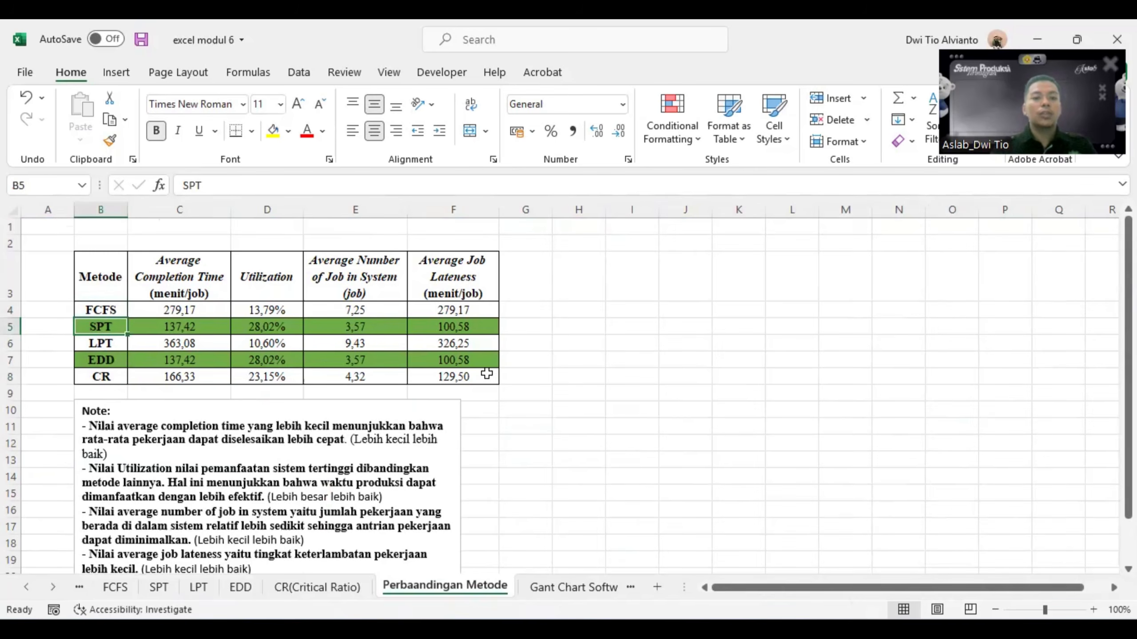
- Look again at the results on the EDD and CR(Critical Ratio) sheets, then return to the Perbaandingan Metode sheet
left_click(312, 590)
left_click(241, 587)
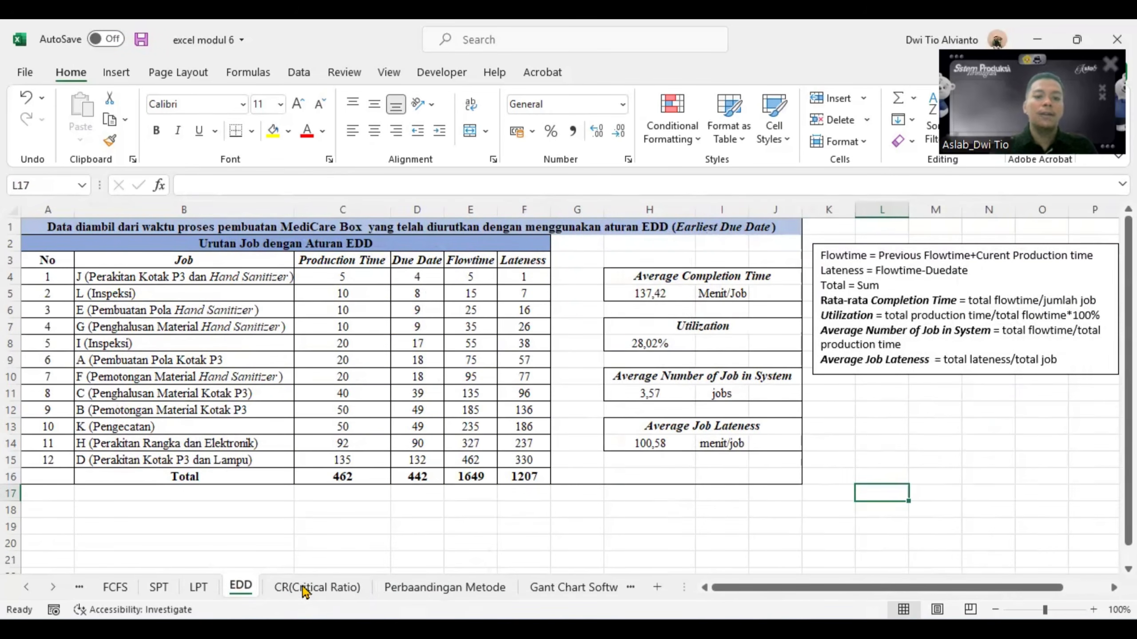
left_click(316, 586)
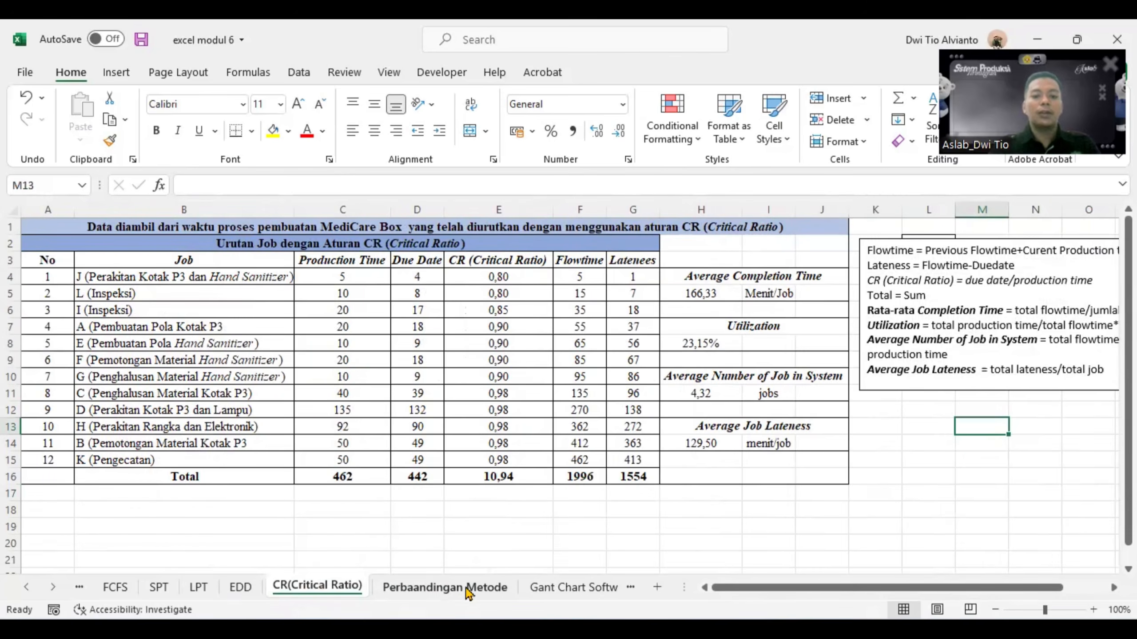
left_click(454, 595)
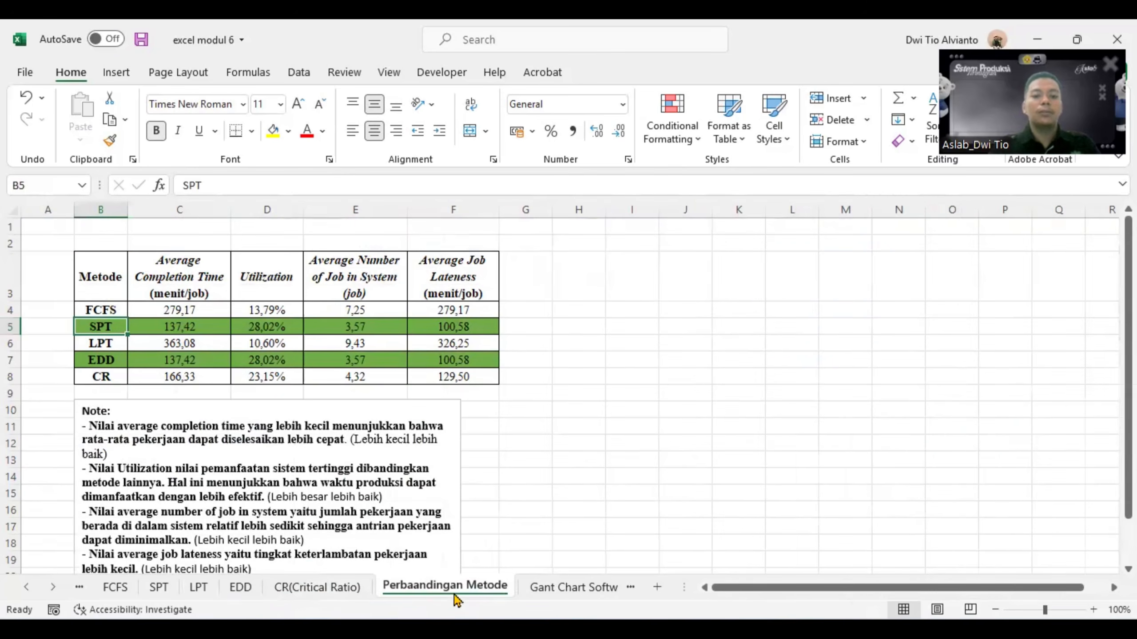
- Link the FCFS average completion time in C4 to cell H5 of the FCFS sheet
left_click(174, 308)
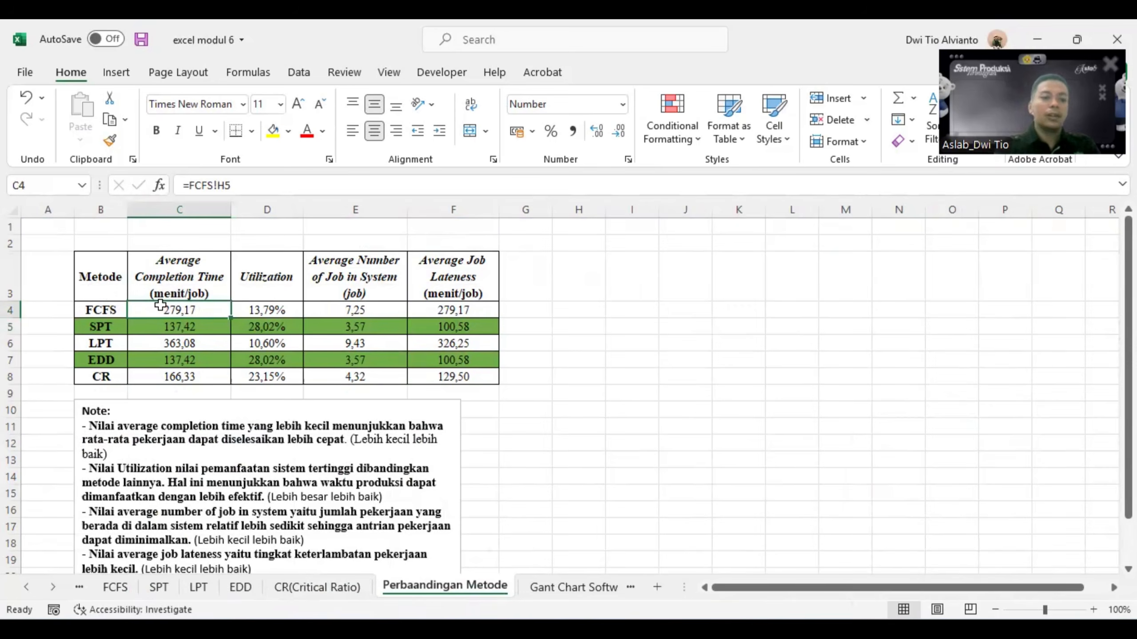
type("=")
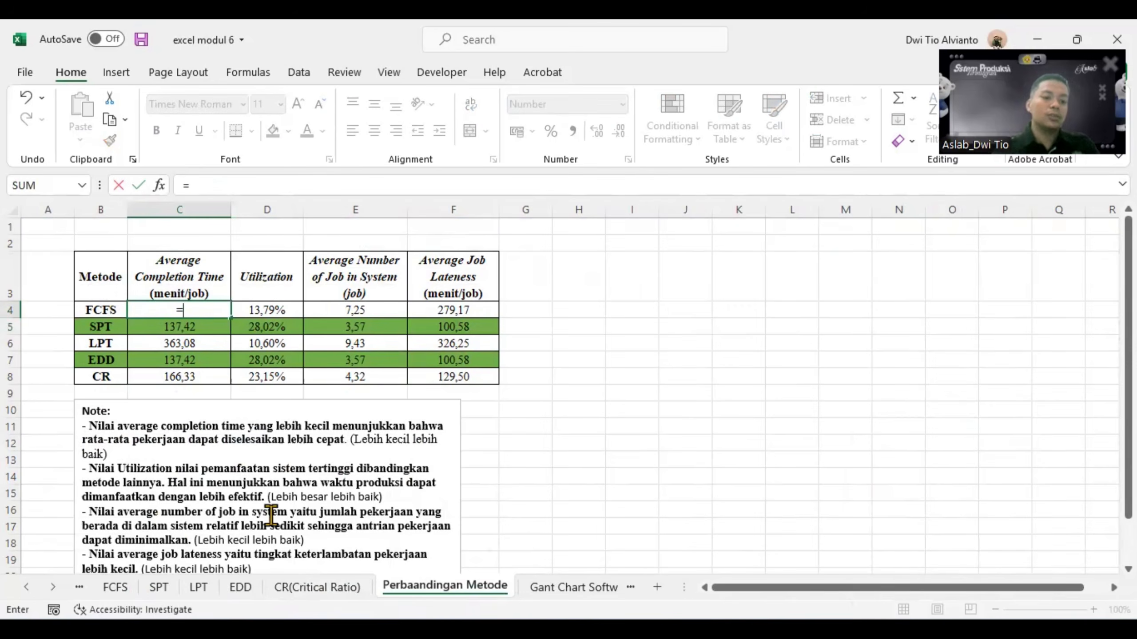
left_click(116, 588)
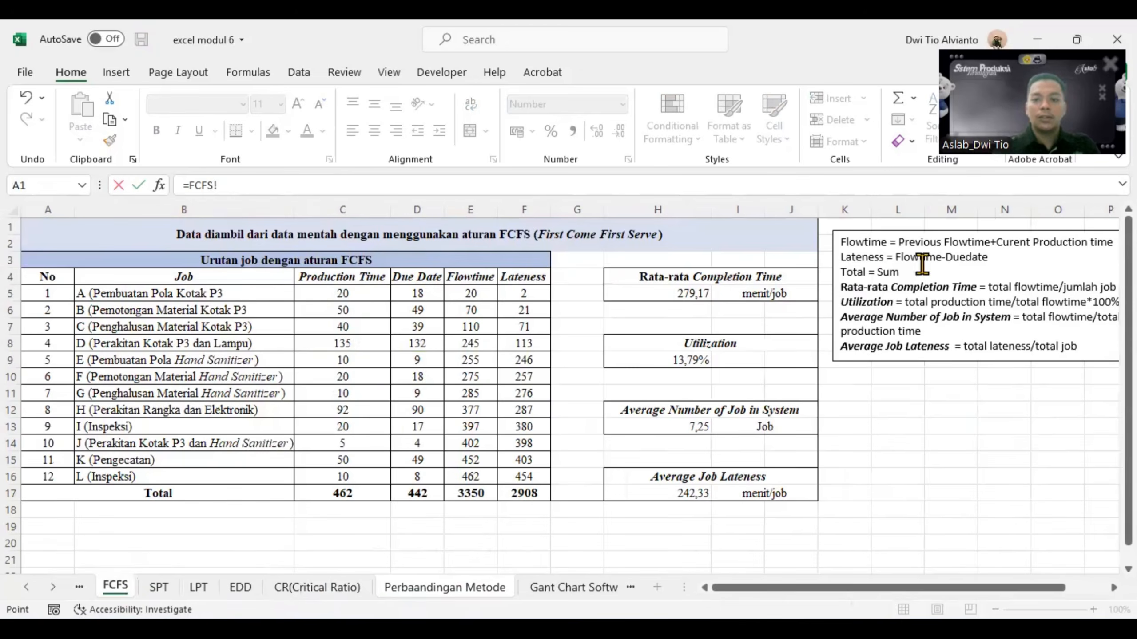
left_click(676, 292)
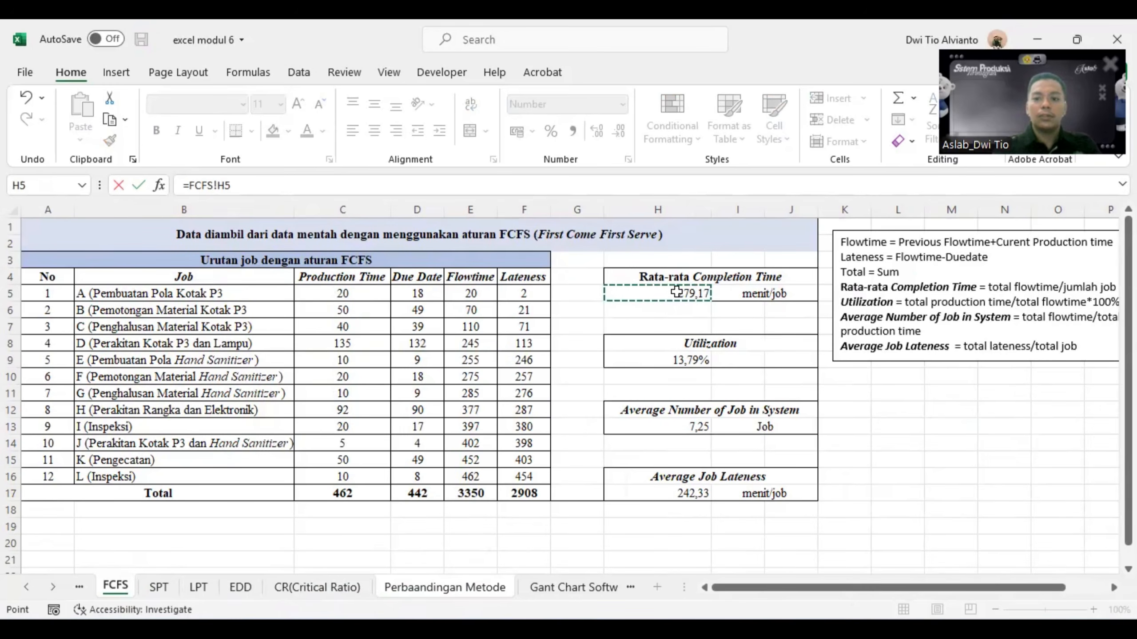
key("Return")
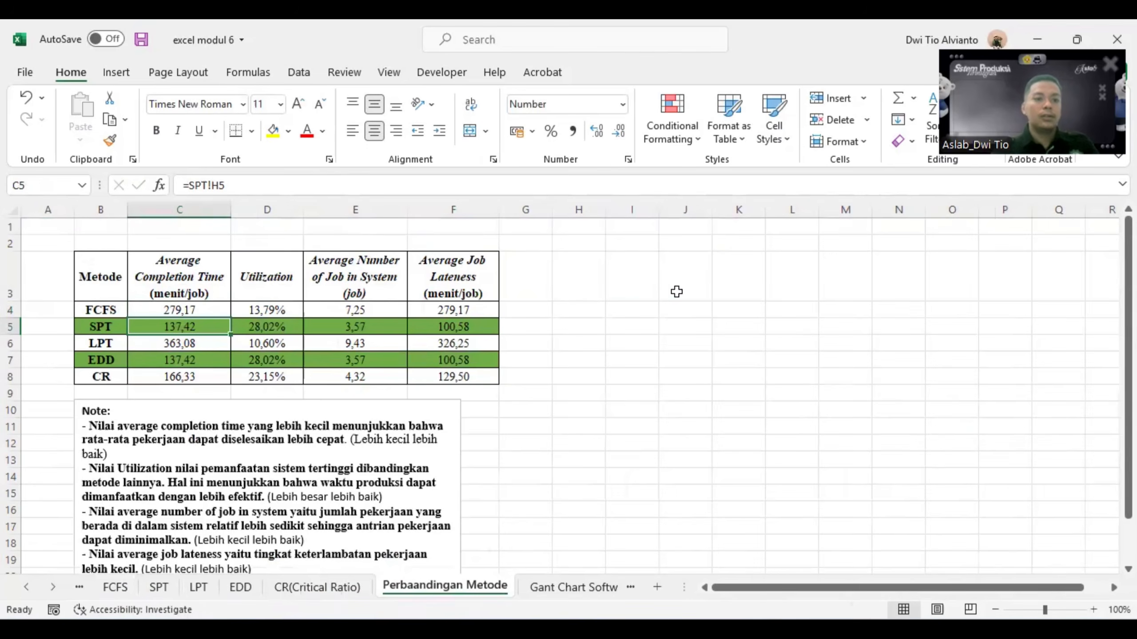
- Compare the methods' average completion times, checking the SPT and EDD cells and the note below the table
left_click(177, 310)
left_click(179, 327)
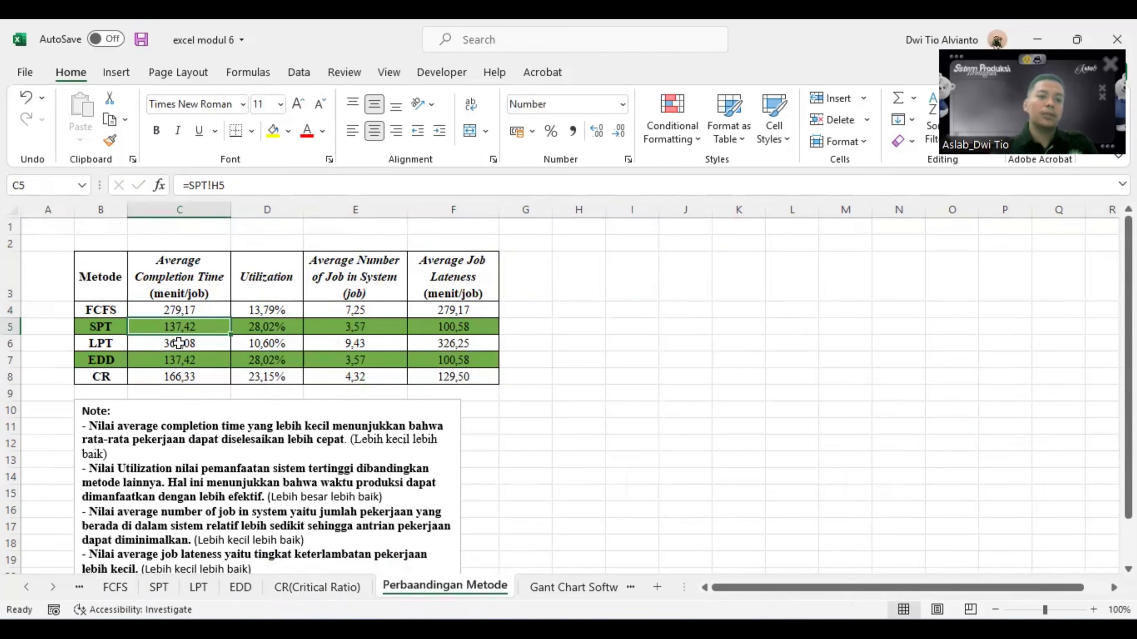
left_click(178, 343)
left_click(603, 343)
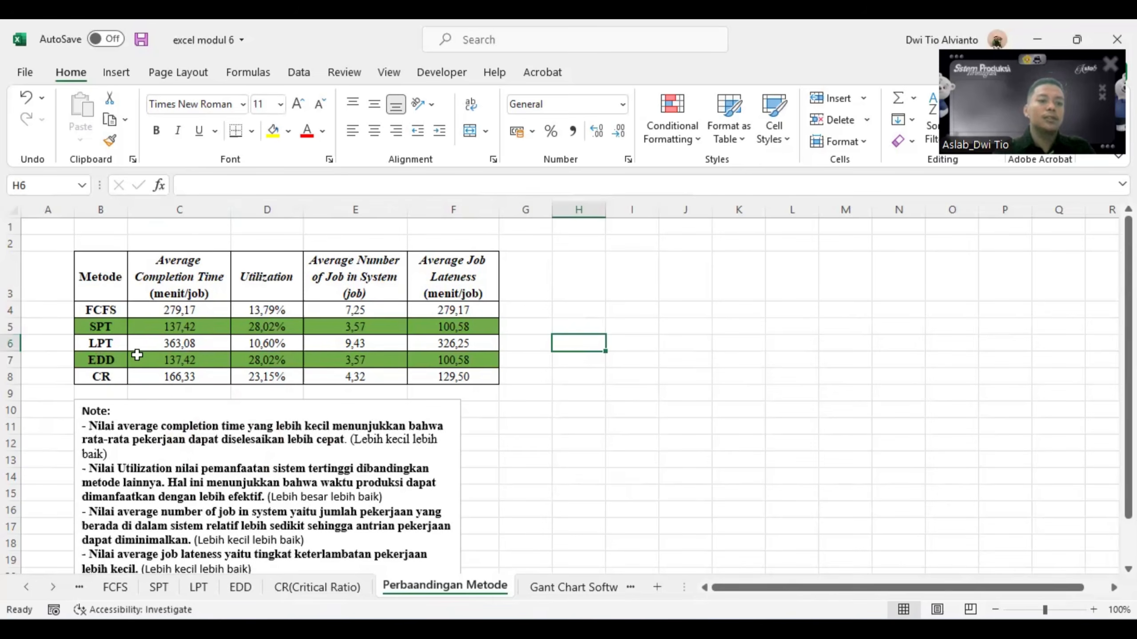
left_click(176, 327)
scroll(174, 325, "down", 1)
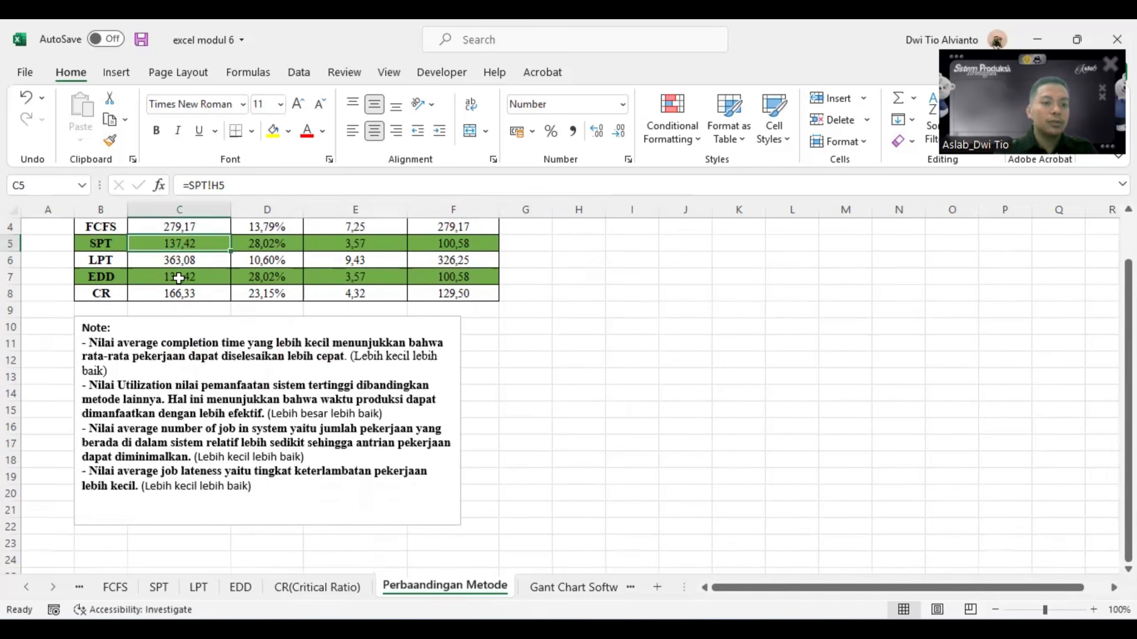
left_click(179, 278)
scroll(181, 312, "up", 1)
left_click(183, 327)
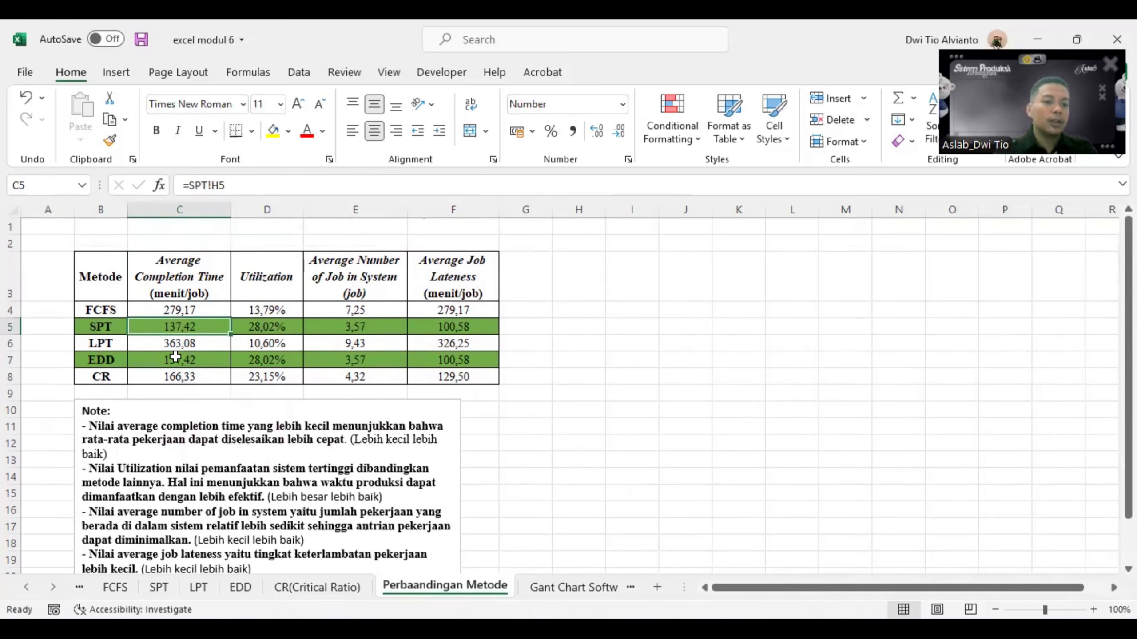
left_click(174, 364)
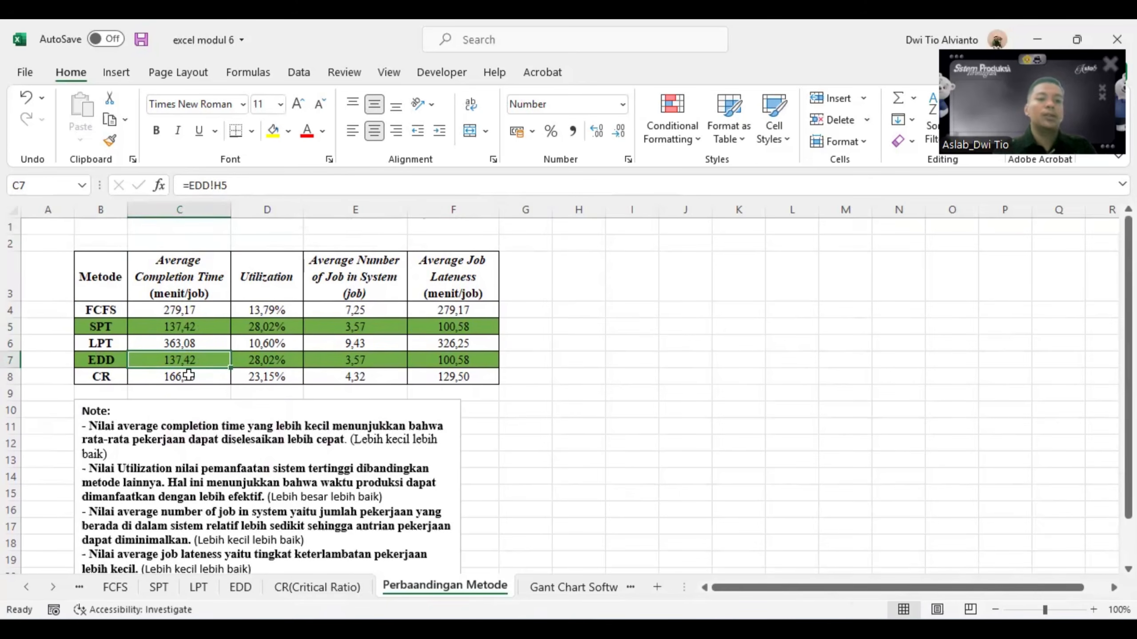
scroll(289, 398, "down", 1)
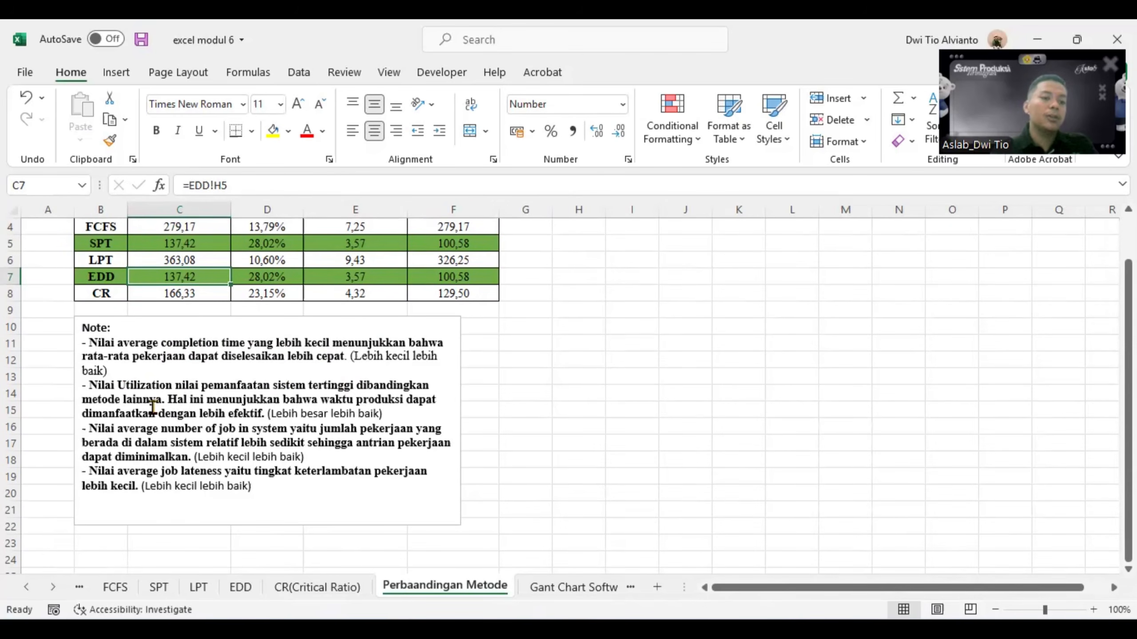
scroll(288, 397, "up", 1)
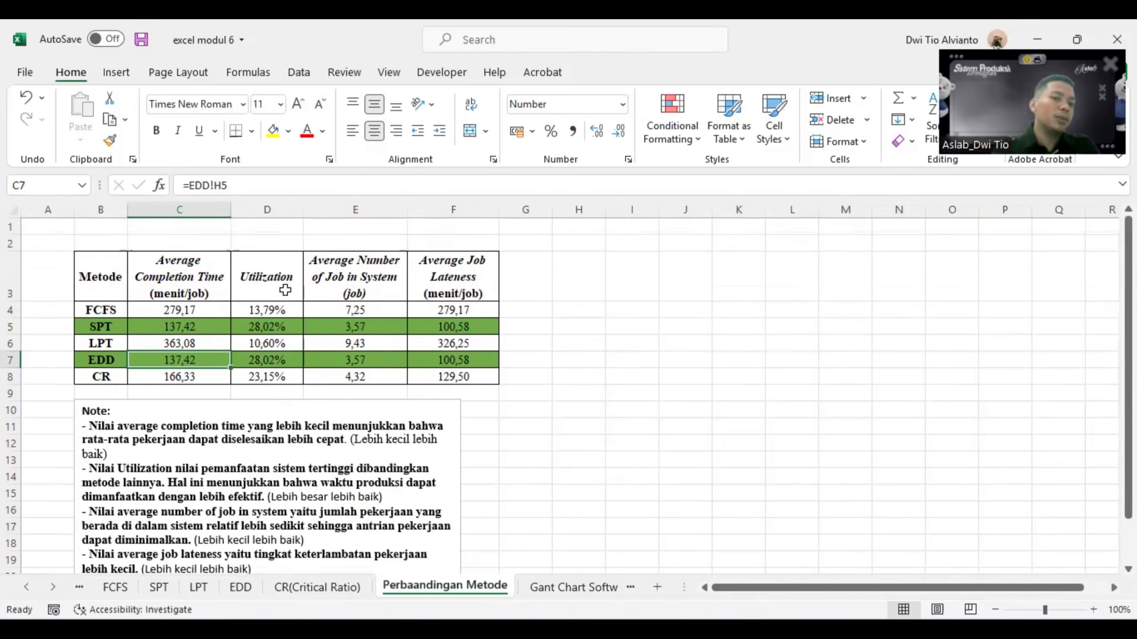
- Compare the utilization of the SPT and EDD methods in the comparison table
left_click(251, 326)
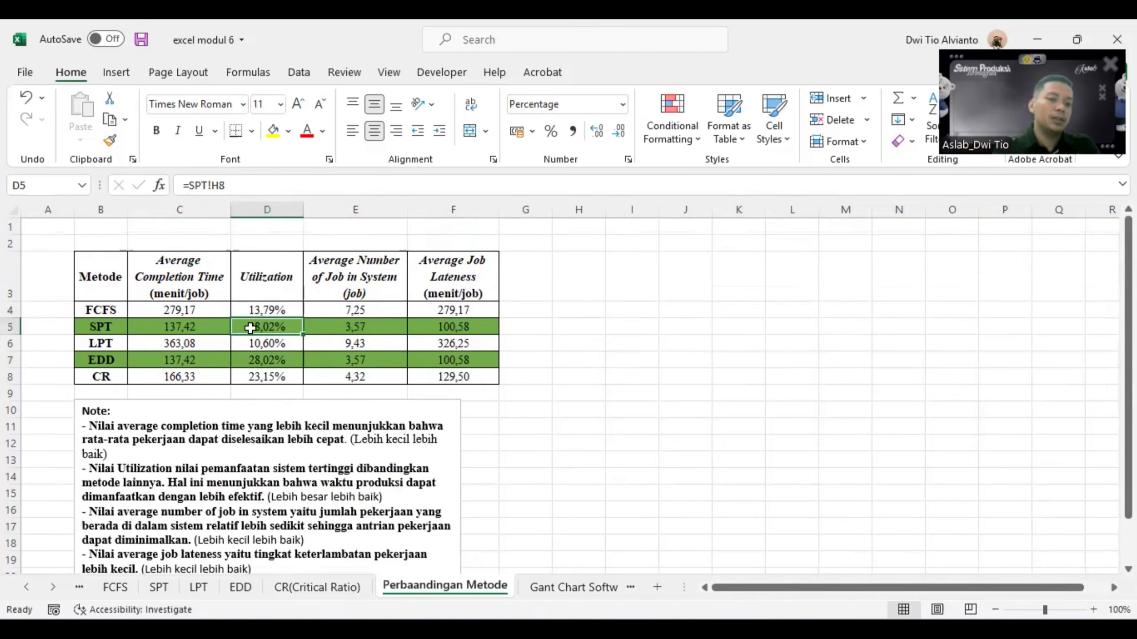
left_click(252, 363)
left_click(252, 324)
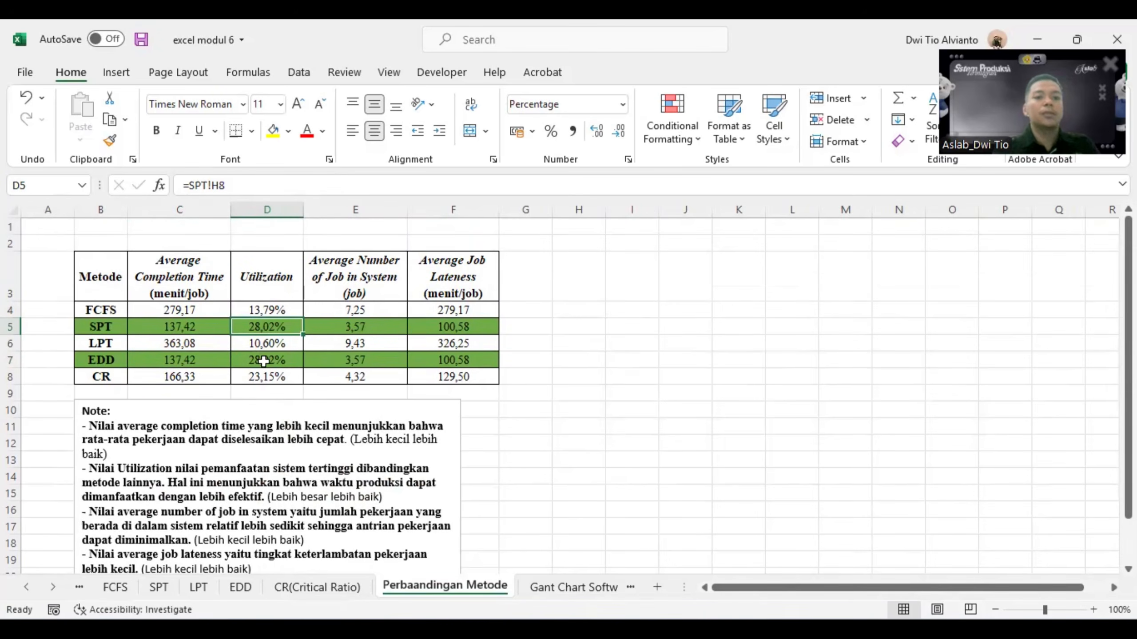
left_click(263, 362)
left_click(253, 328)
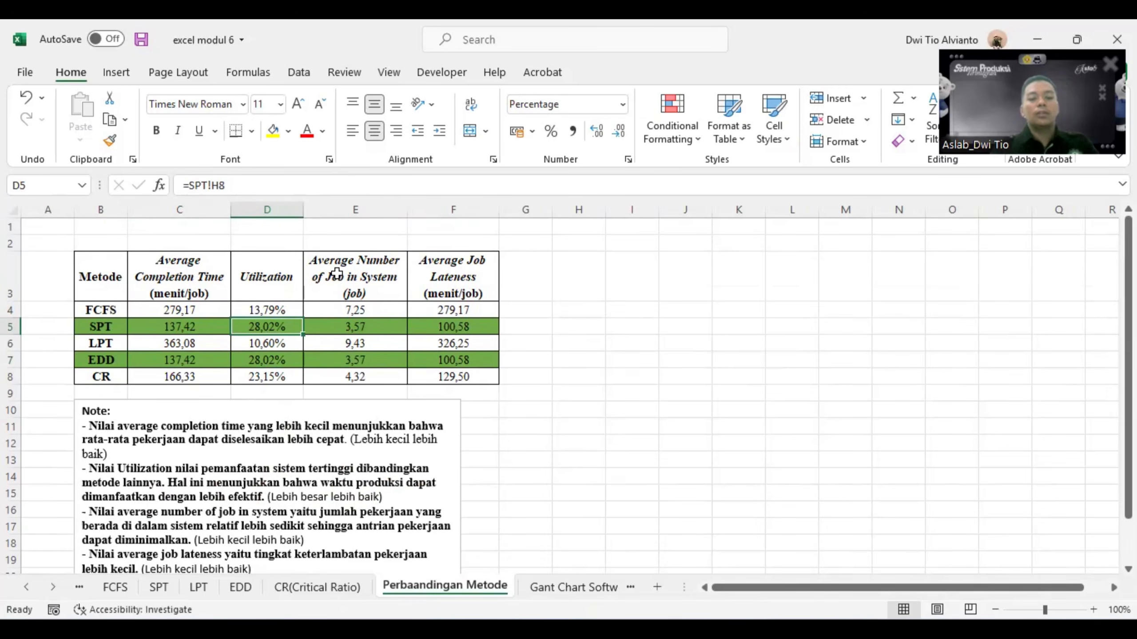
- Read the note on average number of jobs in system and compare that measure for SPT and EDD
scroll(348, 386, "down", 1)
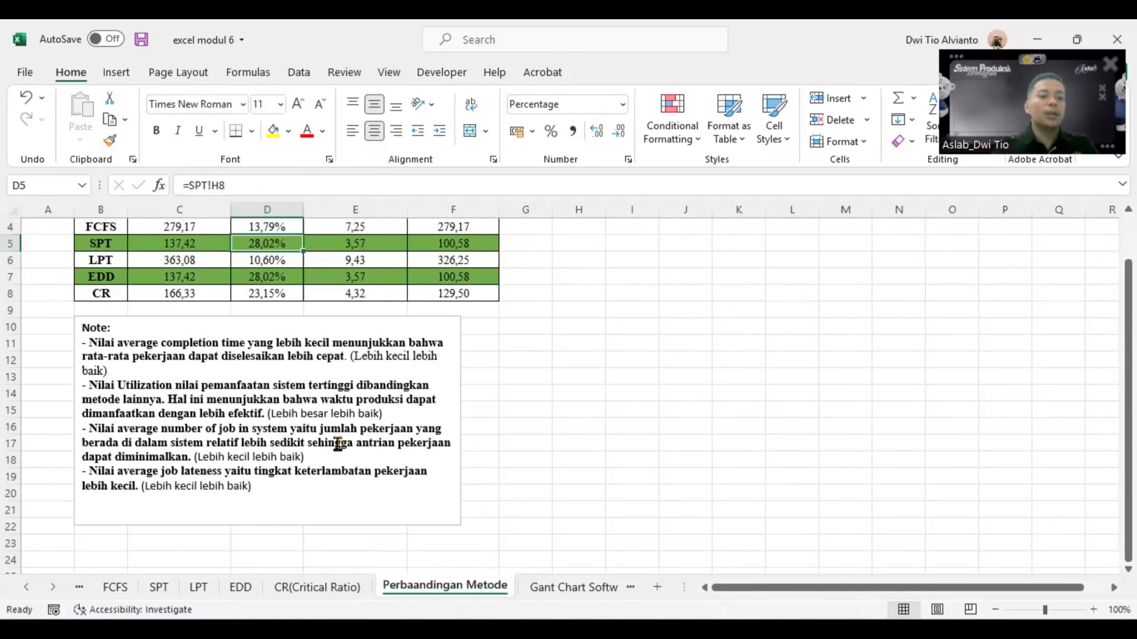
scroll(332, 442, "up", 2)
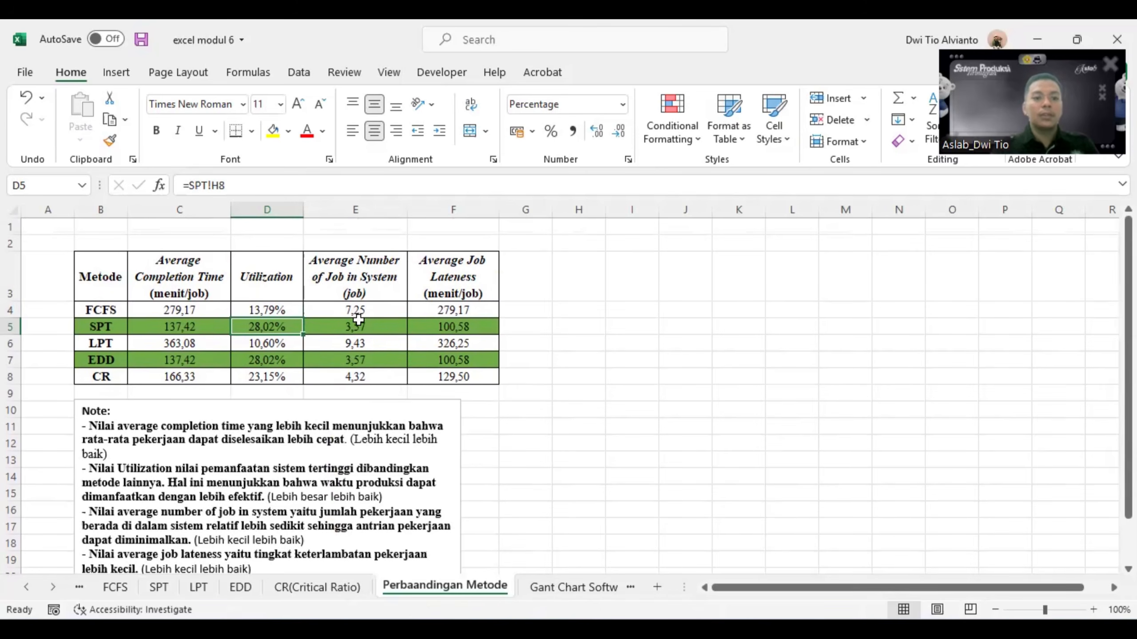
left_click(382, 328)
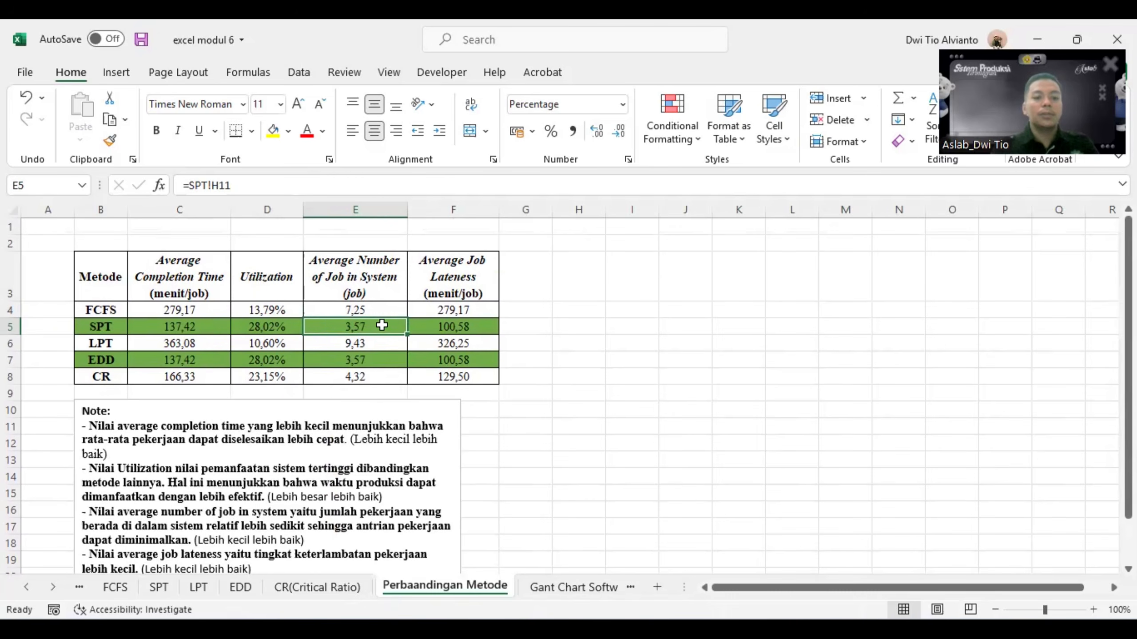
left_click(376, 361)
left_click(349, 332)
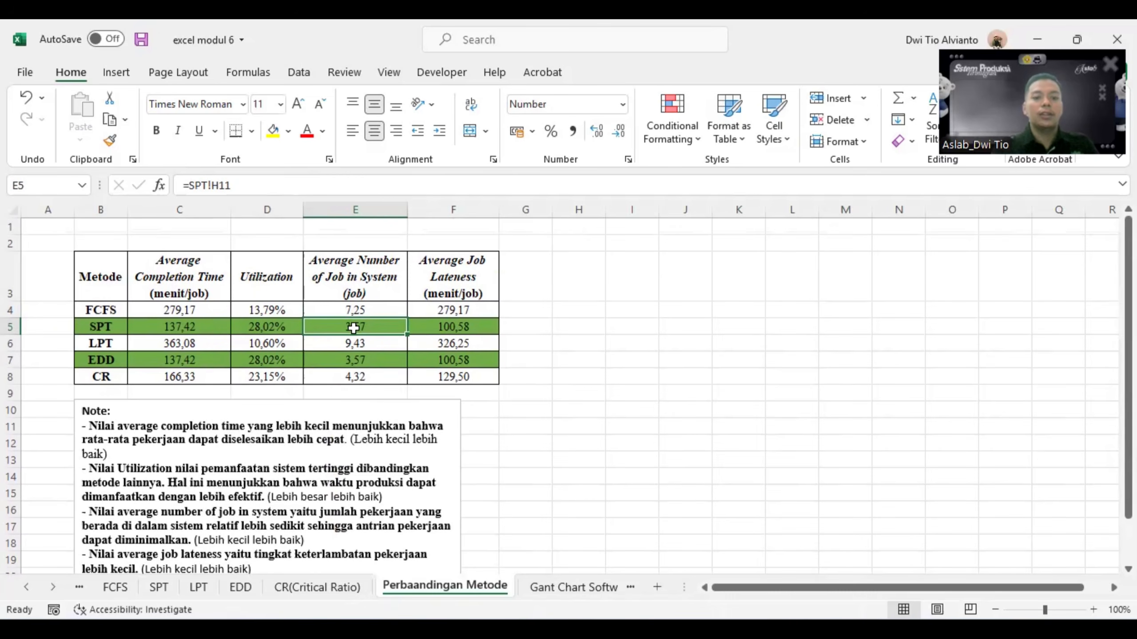
left_click(355, 360)
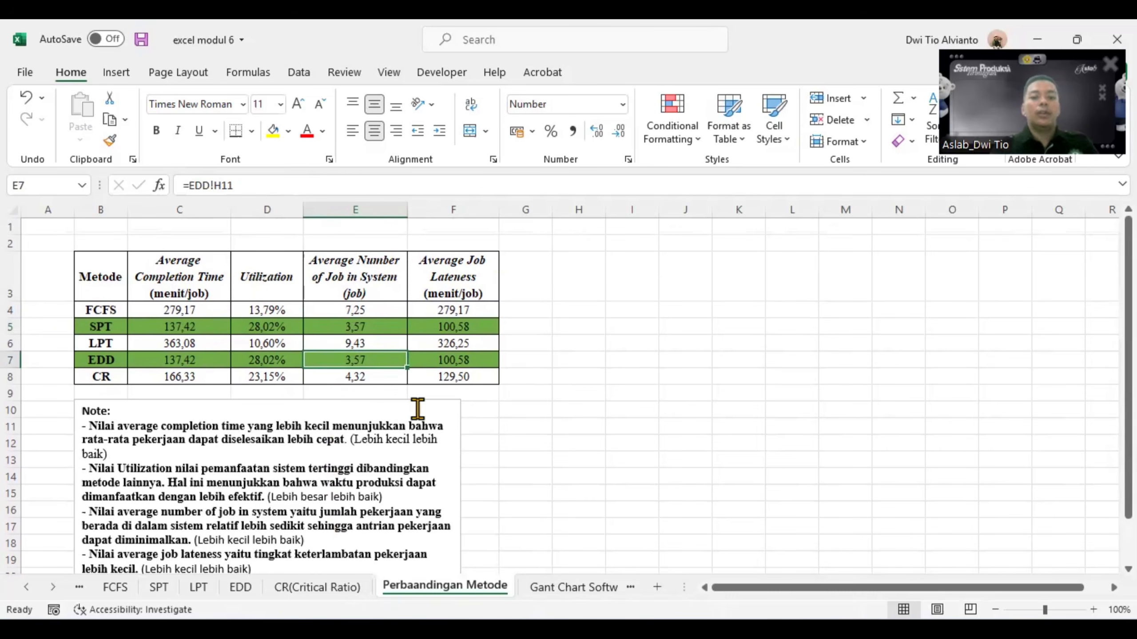
- Read the note on average job lateness and check the EDD lateness value in the comparison table
scroll(420, 408, "down", 1)
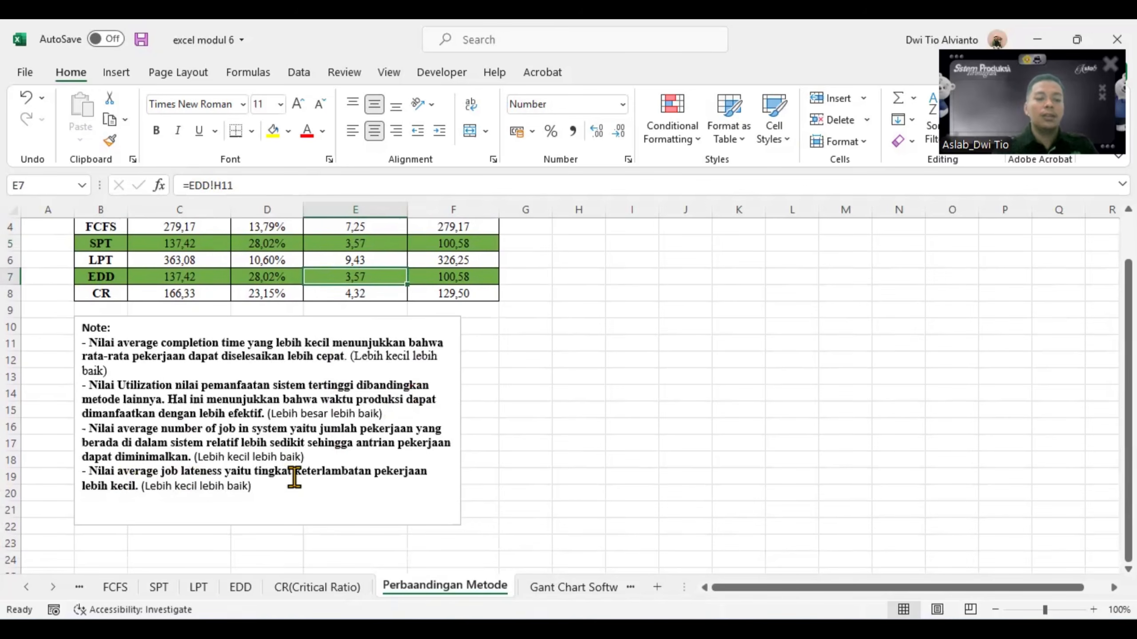
scroll(353, 470, "up", 1)
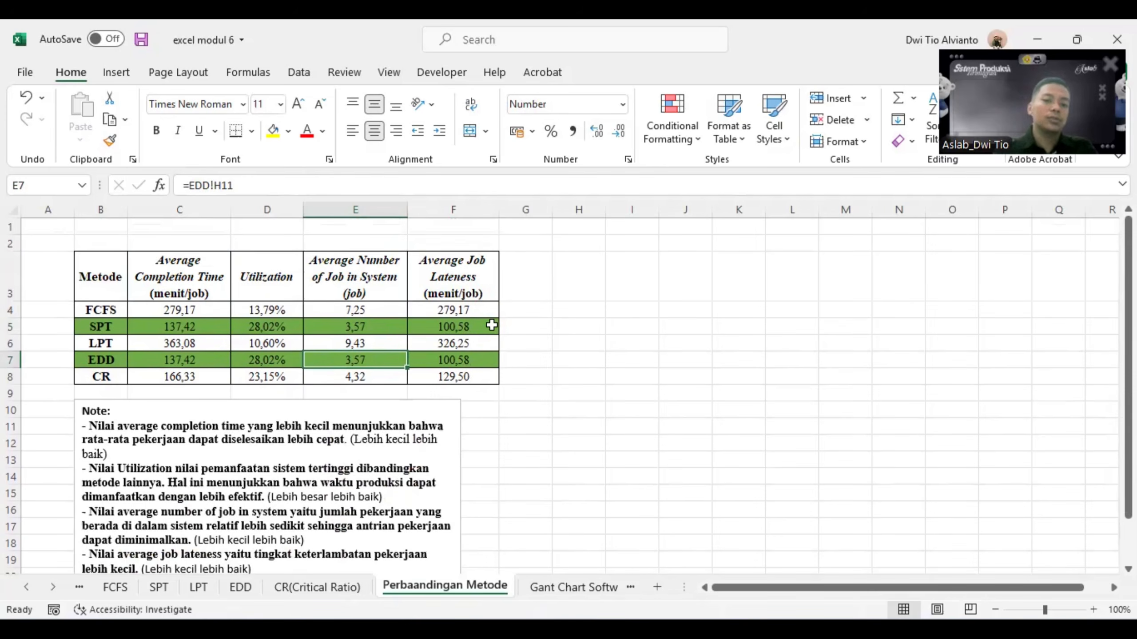
left_click(488, 361)
left_click(517, 356)
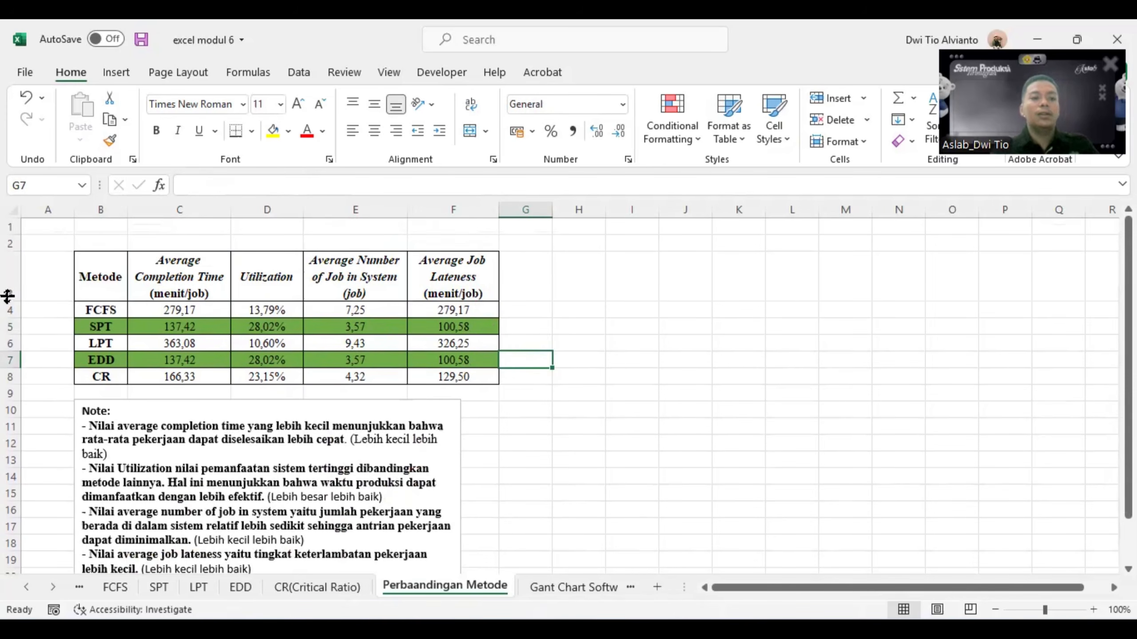
- Review the whole comparison table and examine the highlighted SPT and EDD methods
left_click_drag(96, 266, 474, 379)
left_click(591, 350)
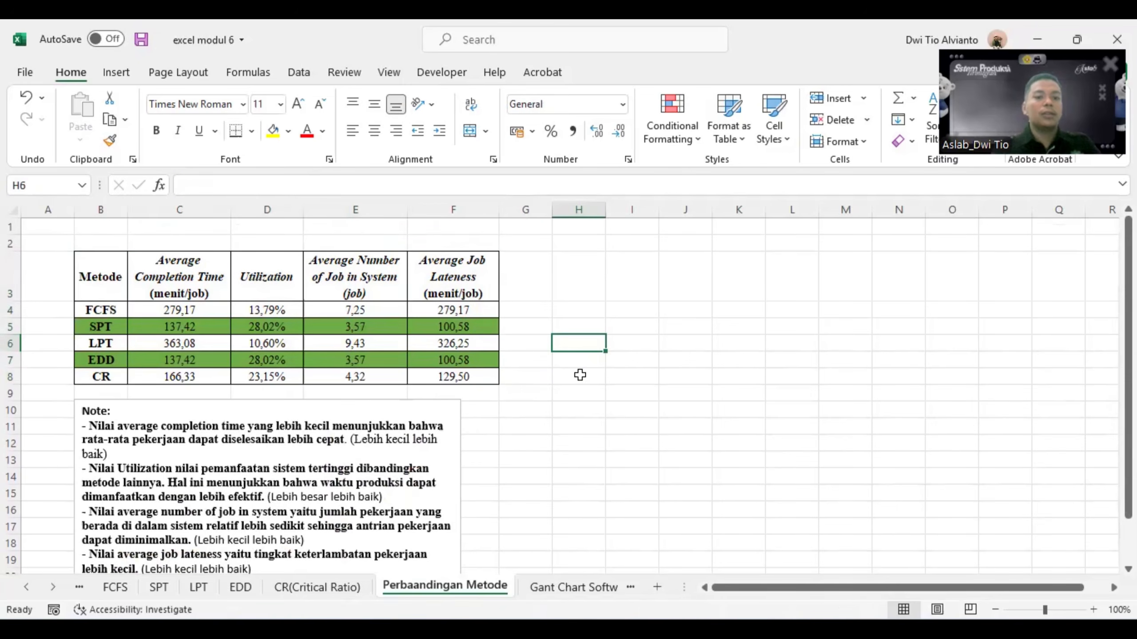
left_click(102, 327)
left_click(109, 363)
left_click(110, 331)
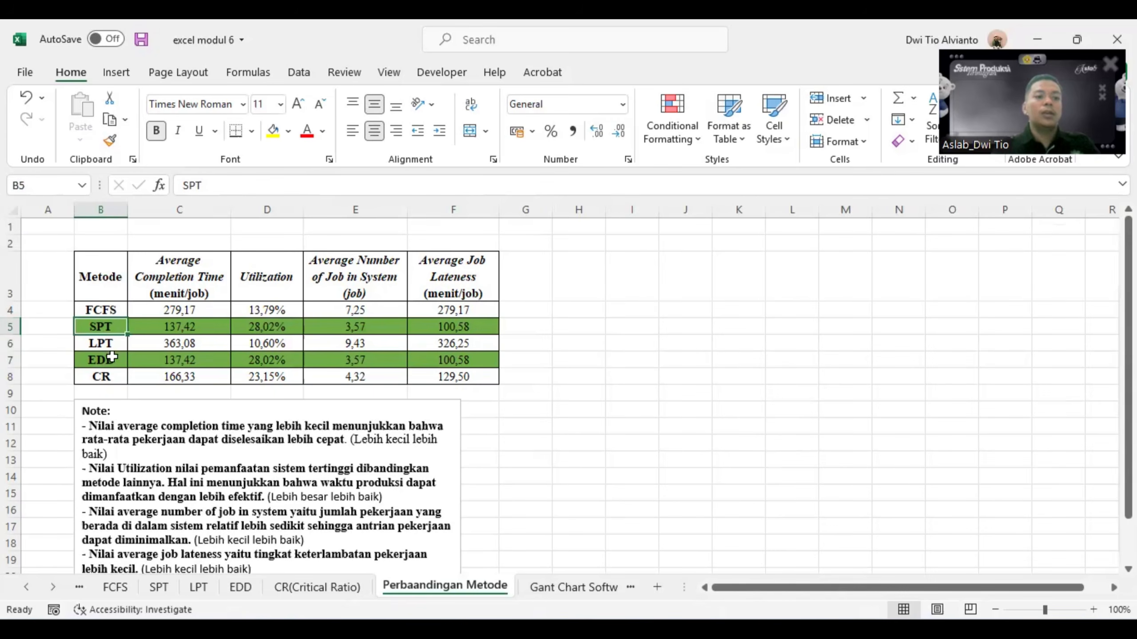
left_click(107, 358)
left_click(109, 326)
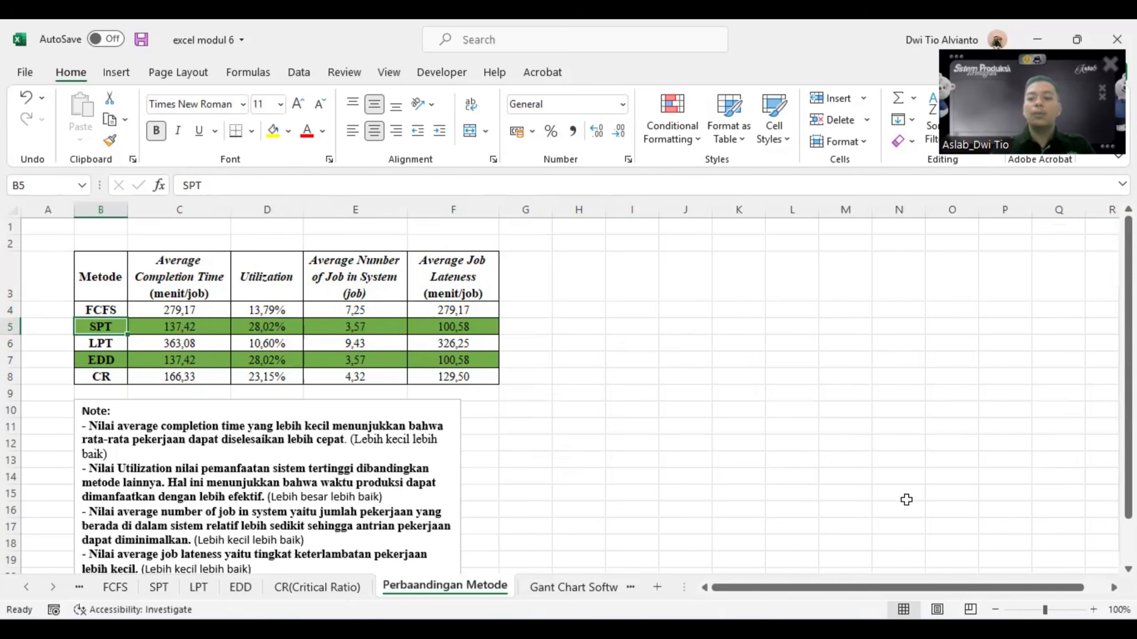
- Switch to QM for Windows, show the Method summary and check it against the Perbaandingan Metode table in Excel
left_click(870, 599)
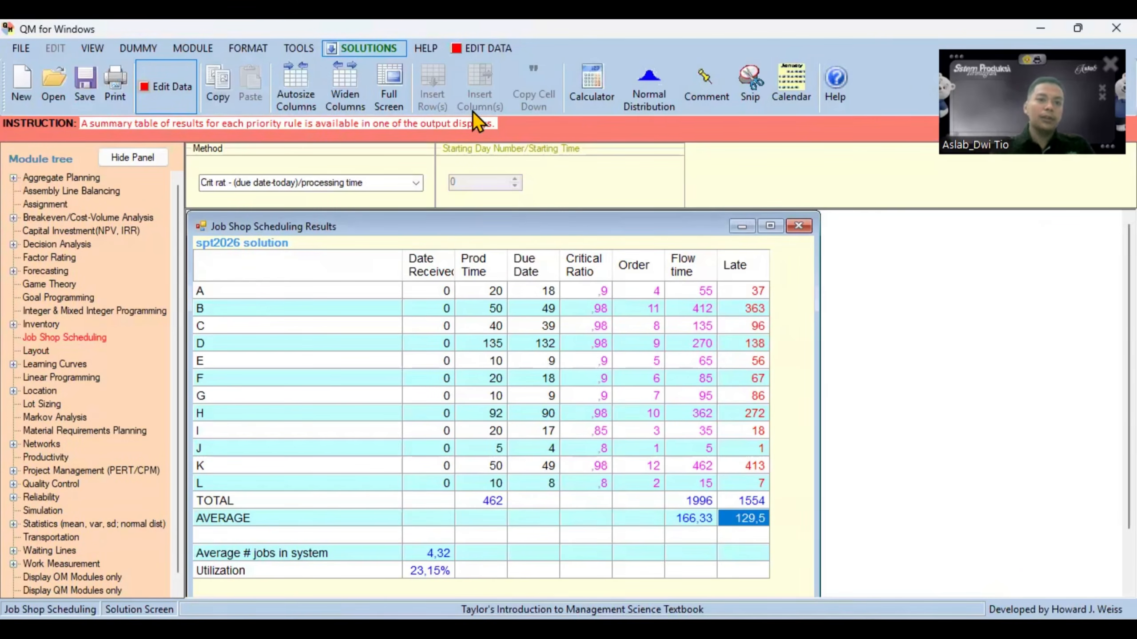
left_click(332, 48)
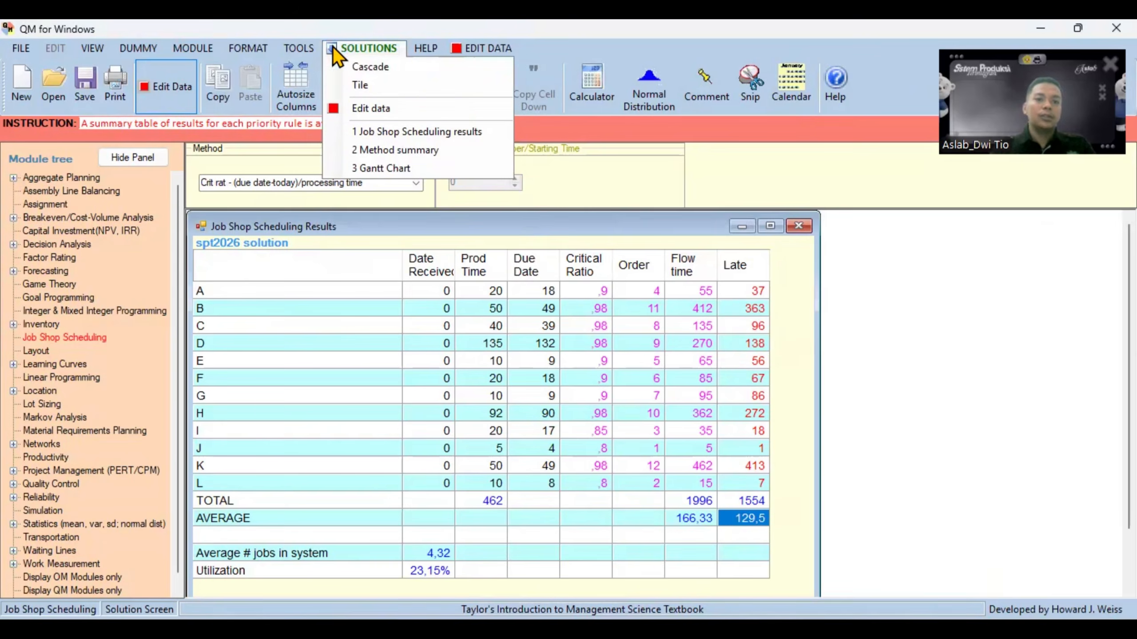
left_click(433, 149)
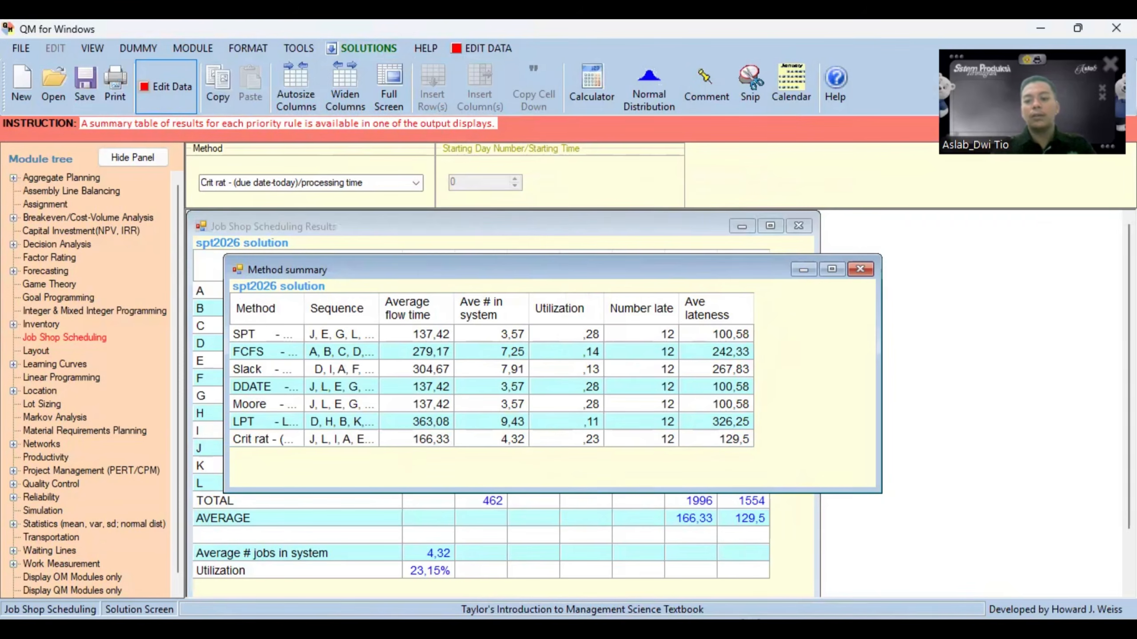
mouse_move(762, 632)
left_click(732, 525)
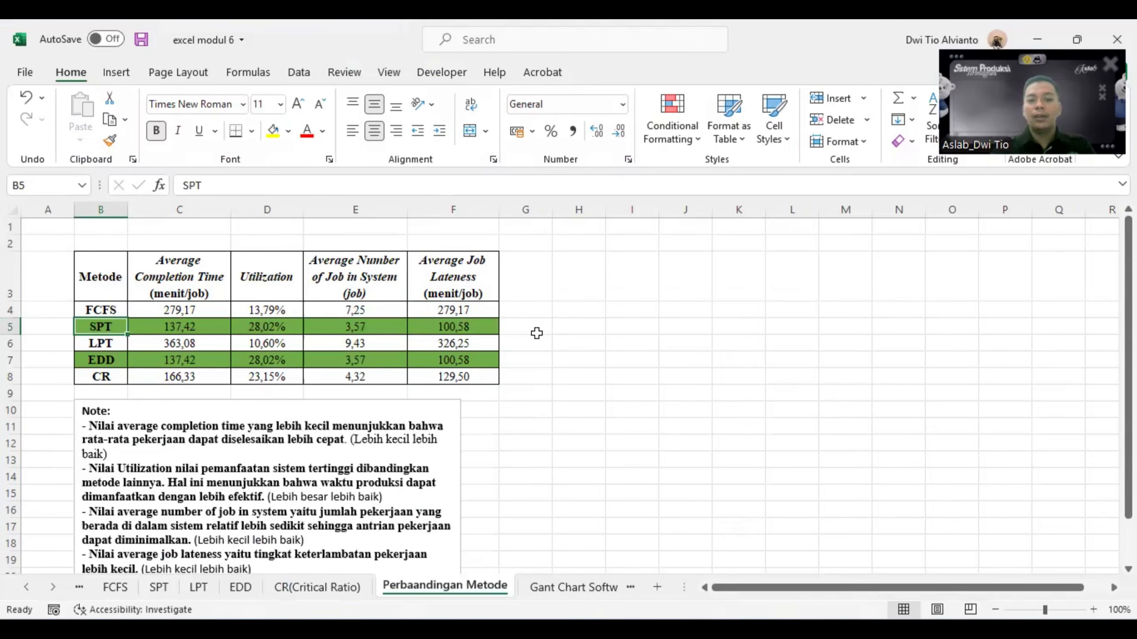
mouse_move(873, 632)
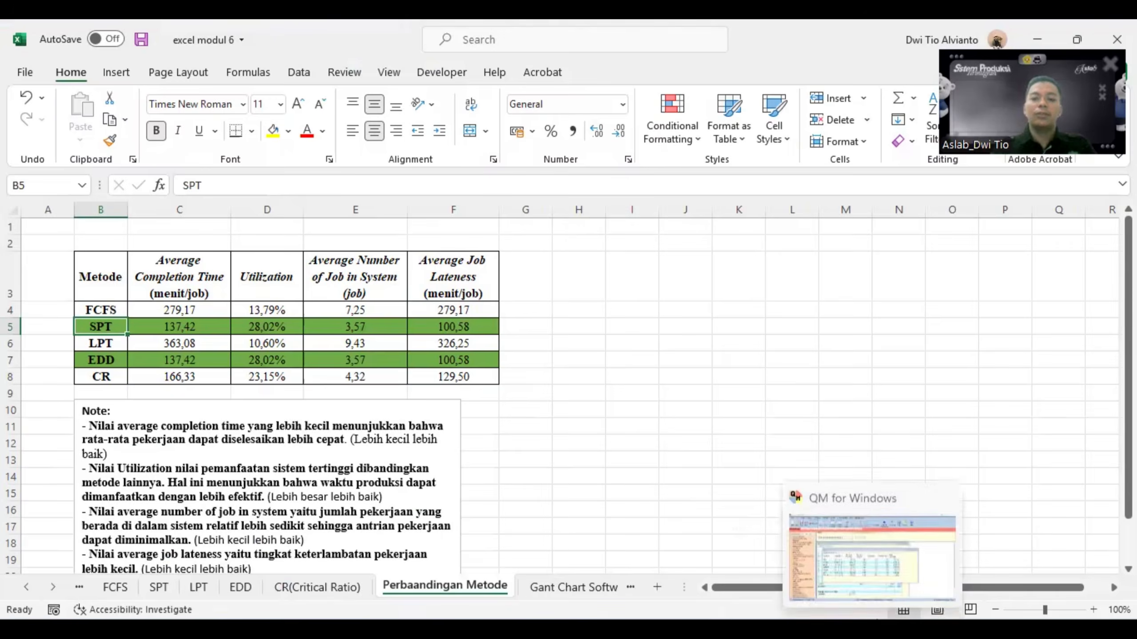
left_click(872, 573)
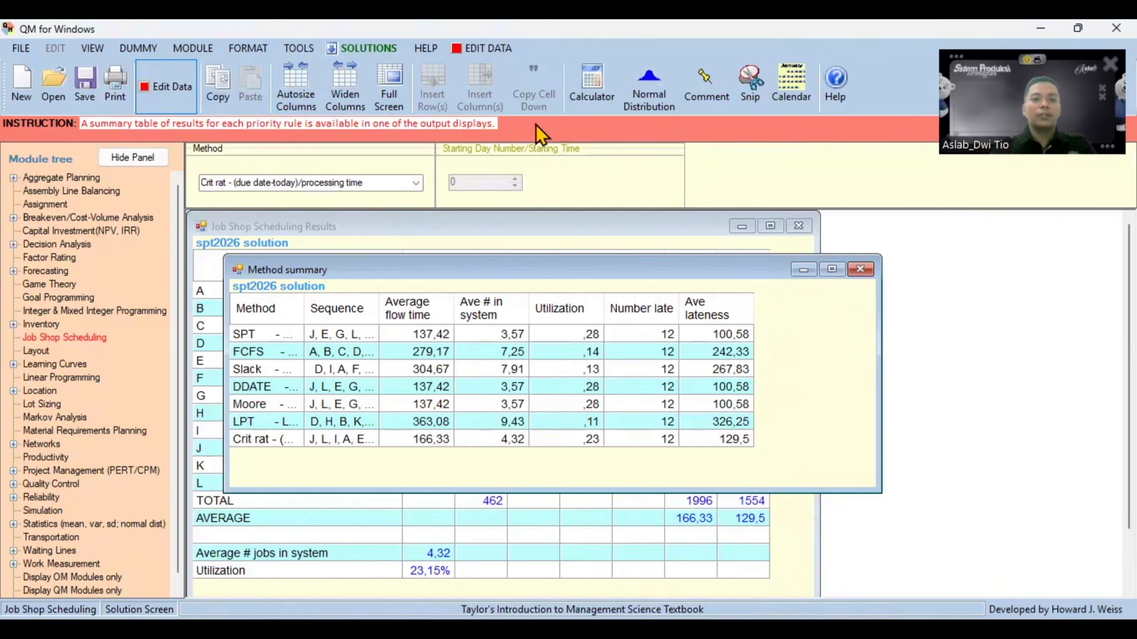
- Display the Gantt chart of the critical ratio solution, and of the solution using the SPT (Shortest Processing Time) method
left_click(334, 48)
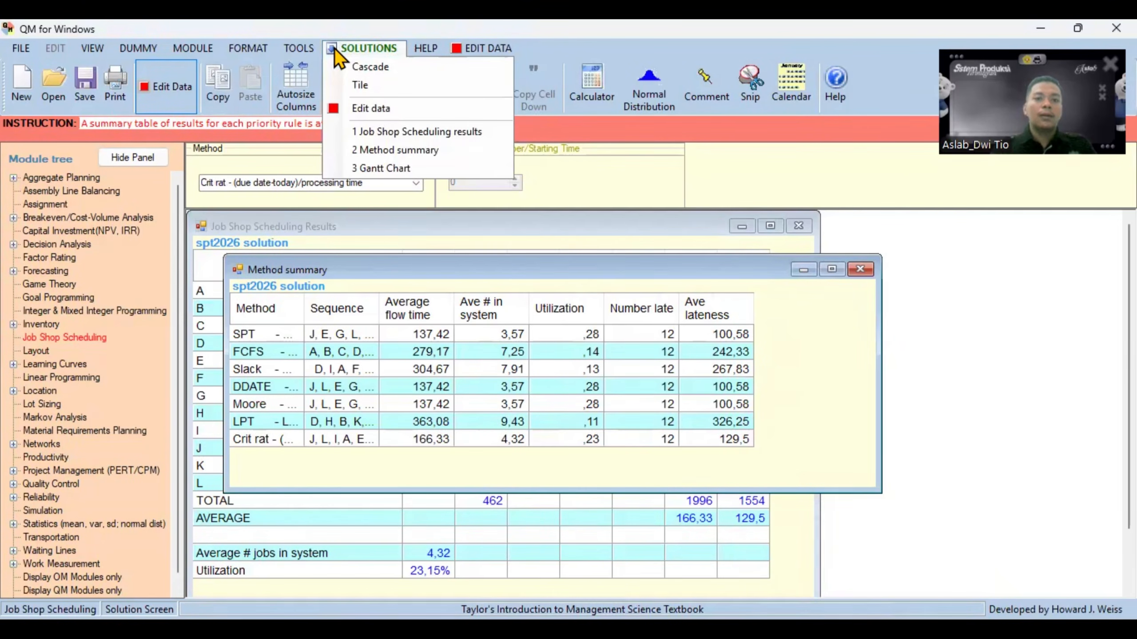
left_click(401, 167)
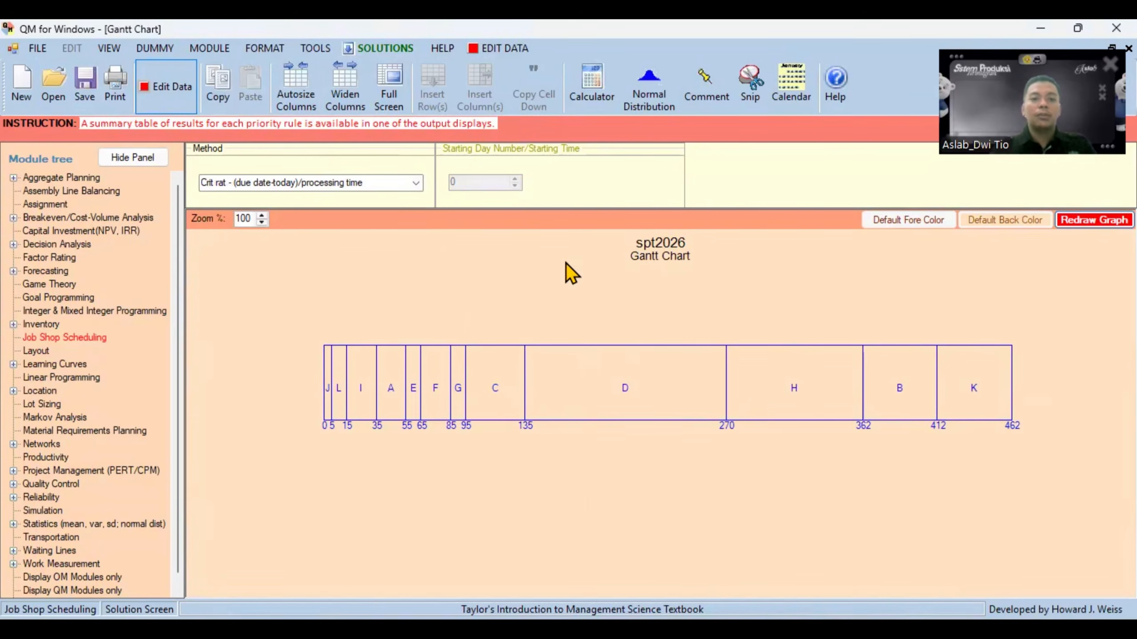
left_click(414, 183)
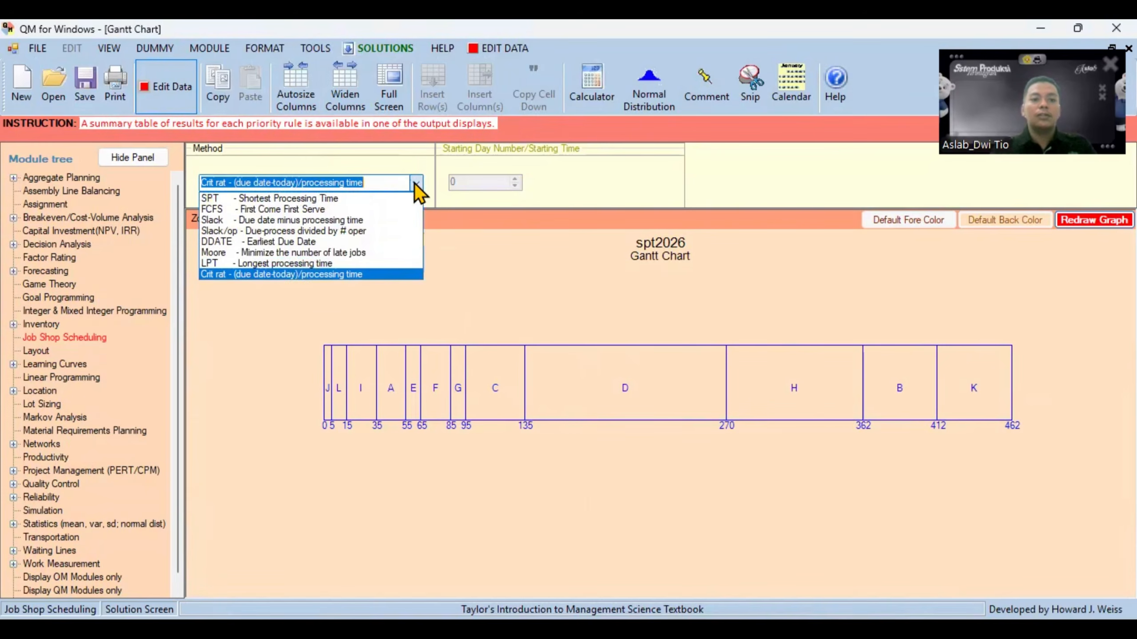
left_click(379, 200)
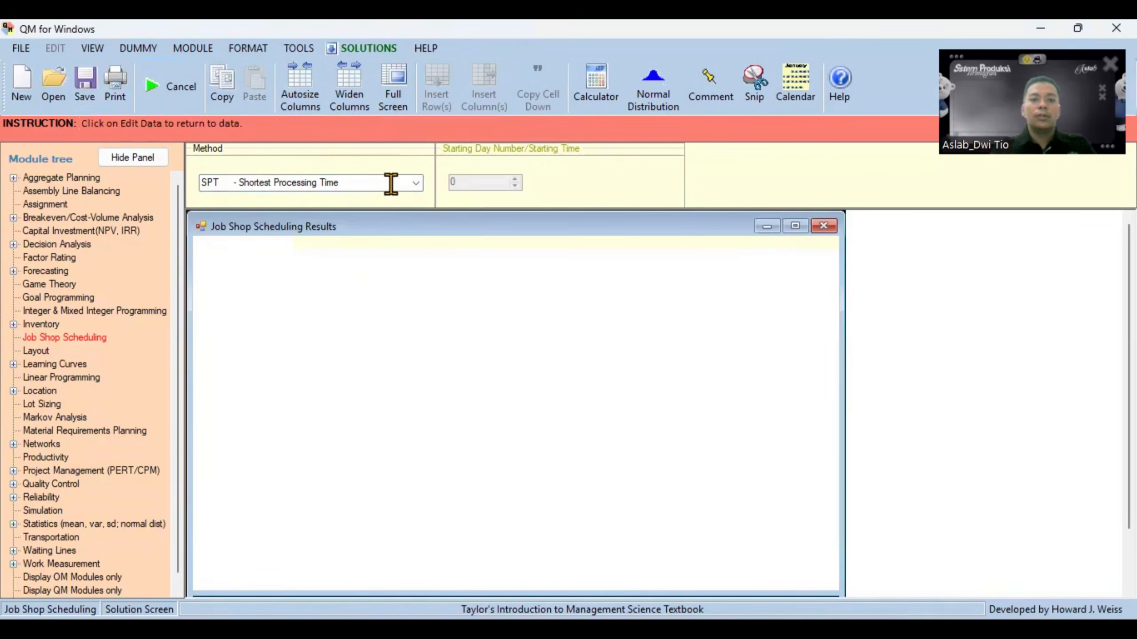
left_click(372, 49)
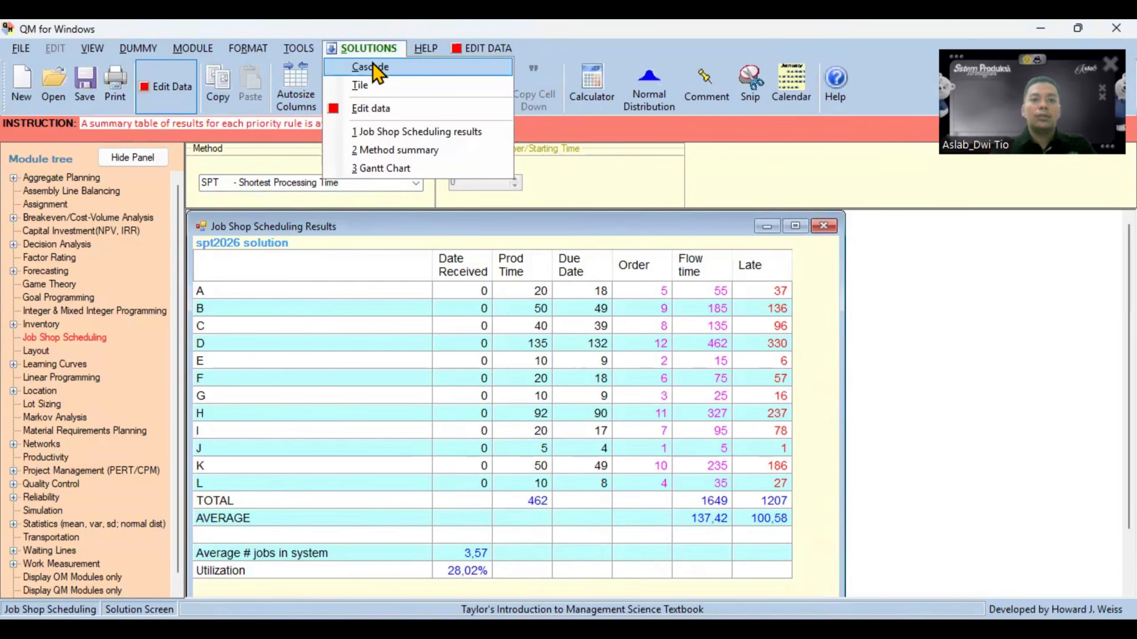
left_click(415, 168)
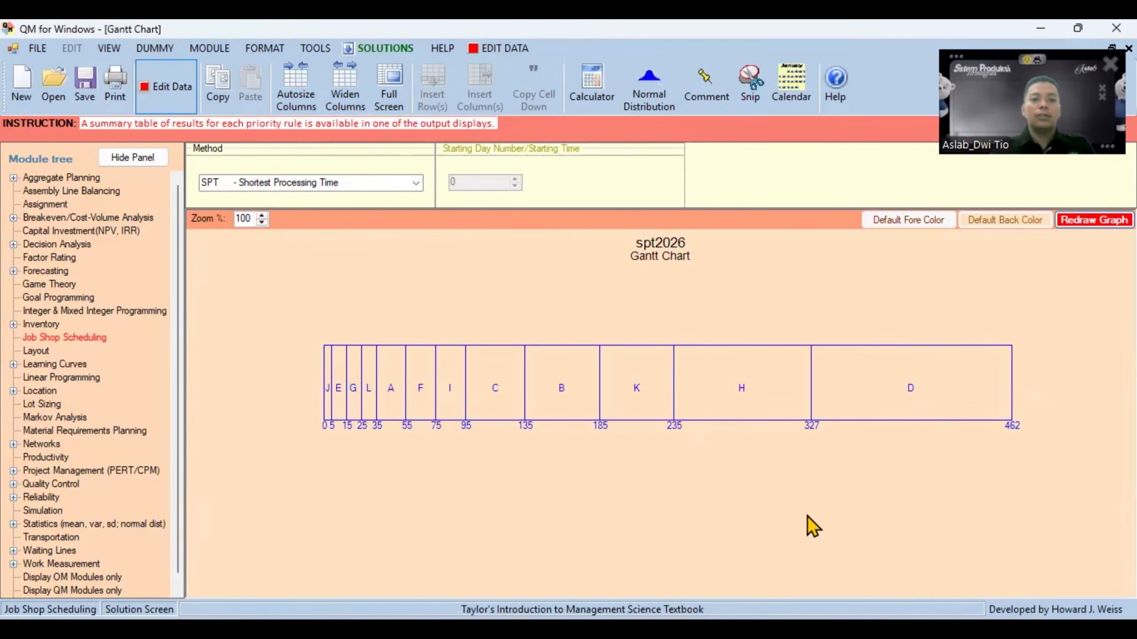
- Change the scheduling method to DDATE - Earliest Due Date and display its Gantt chart
left_click(417, 183)
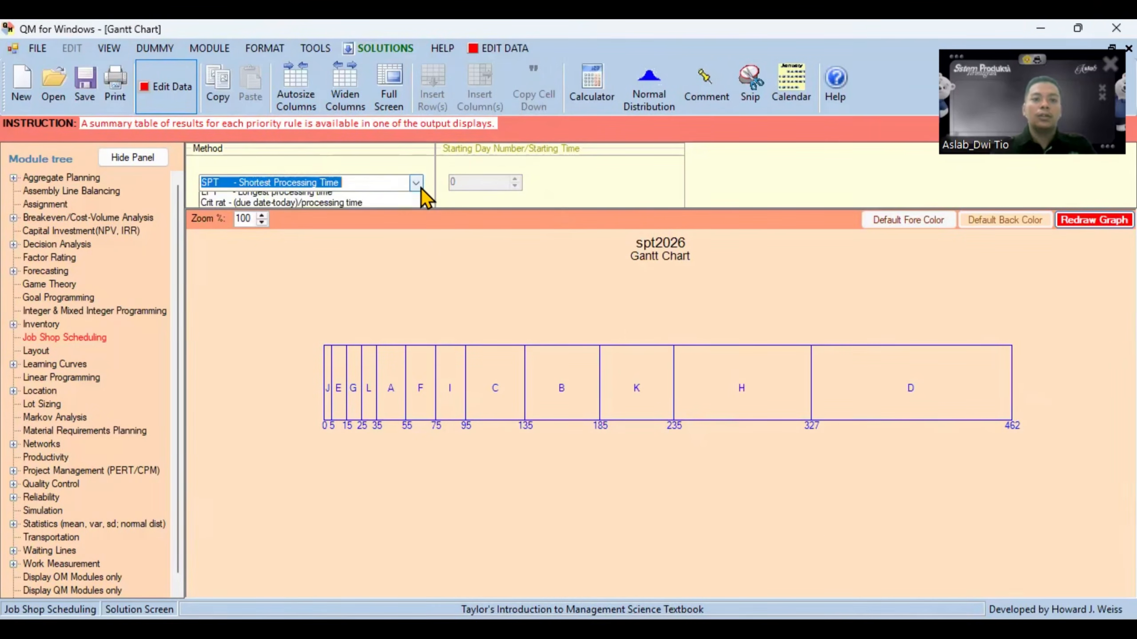
left_click(345, 243)
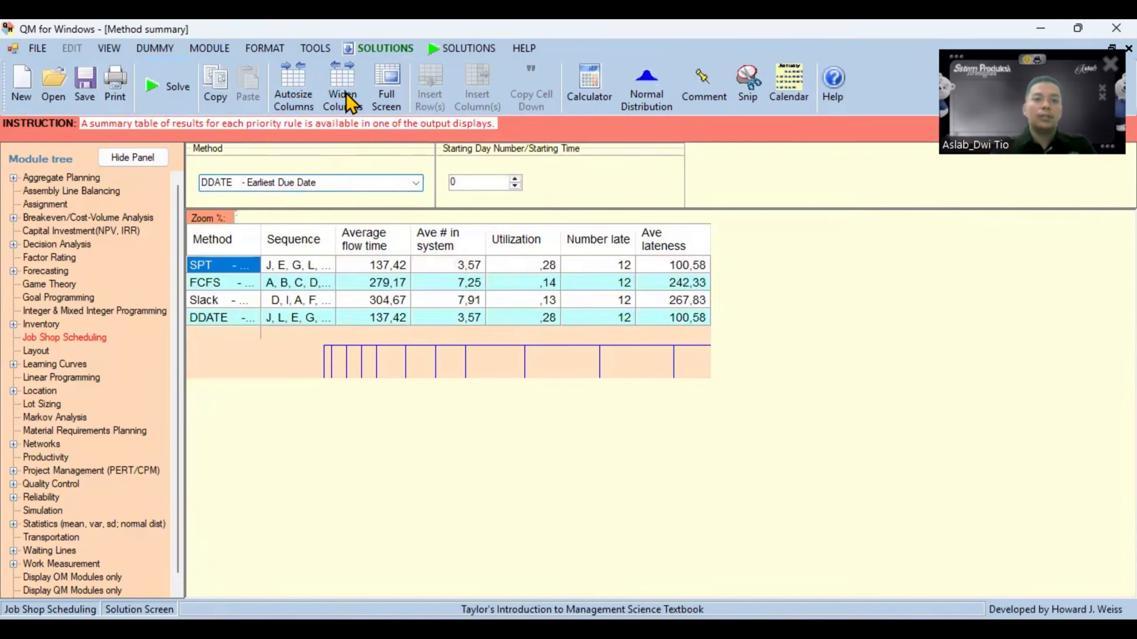
left_click(350, 48)
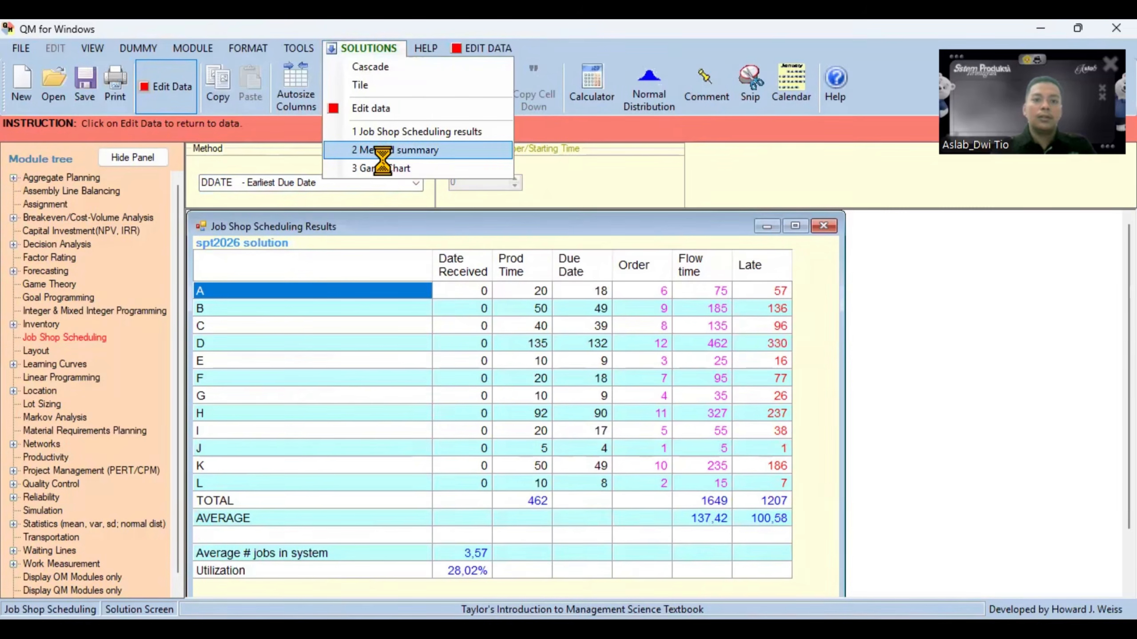
left_click(371, 127)
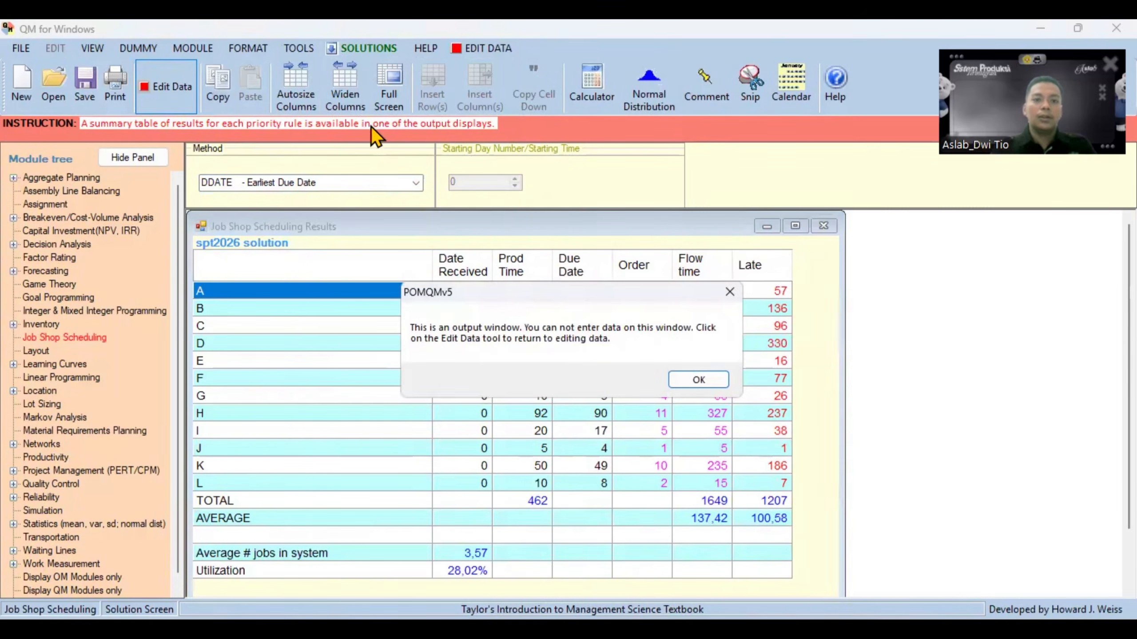
left_click(701, 379)
left_click(364, 48)
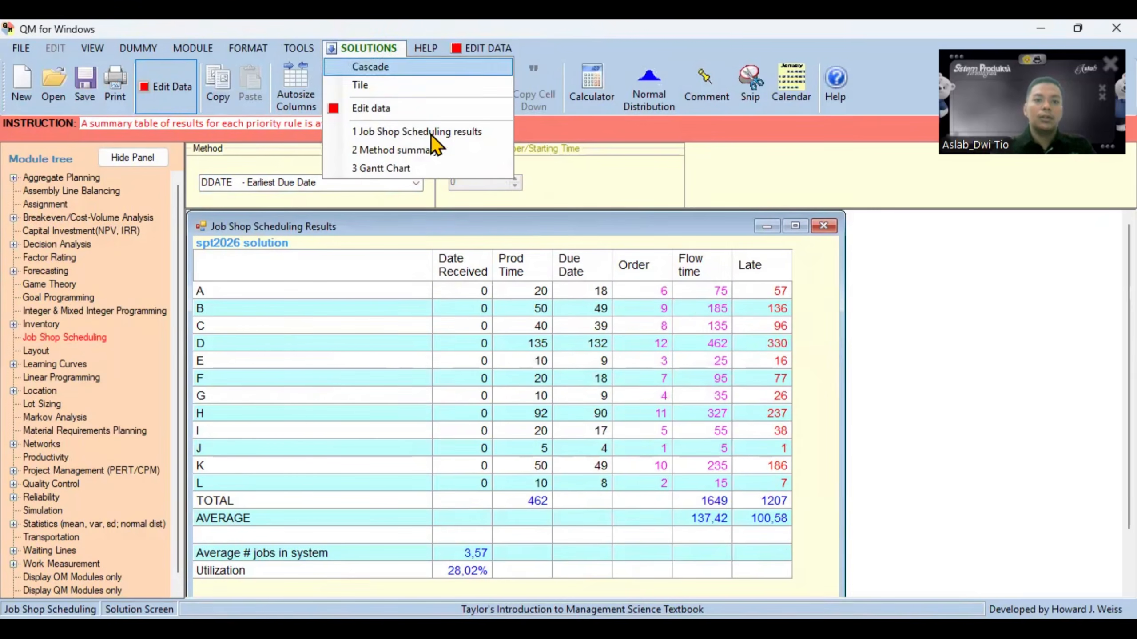
left_click(407, 169)
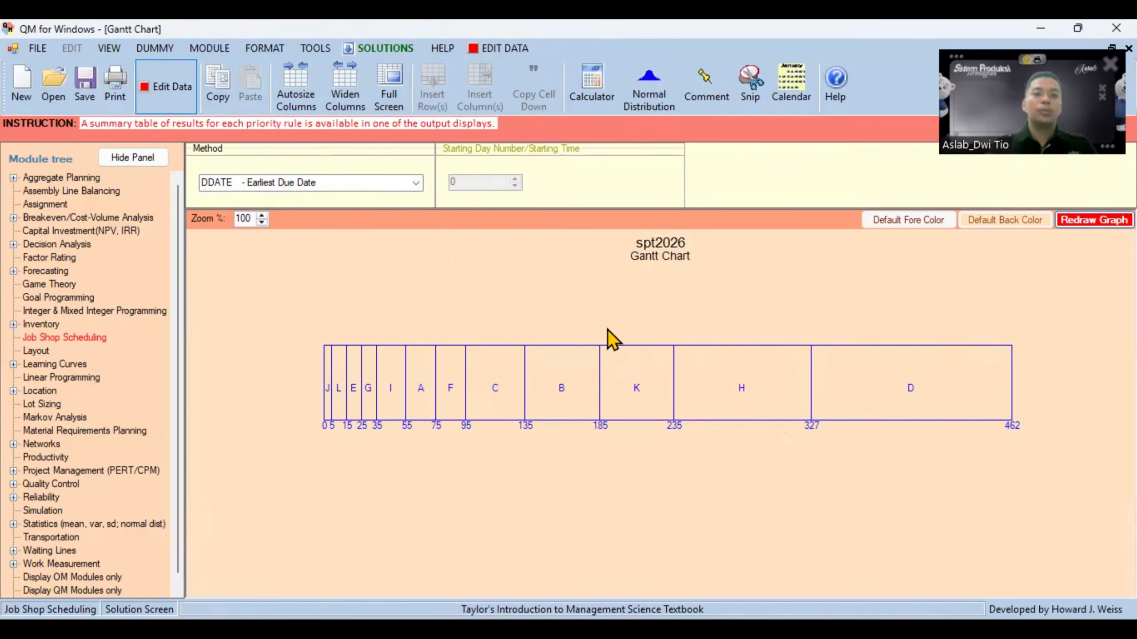
- Save the job shop scheduling problem as a new file named kelompok01 in the Downloads folder
left_click(43, 48)
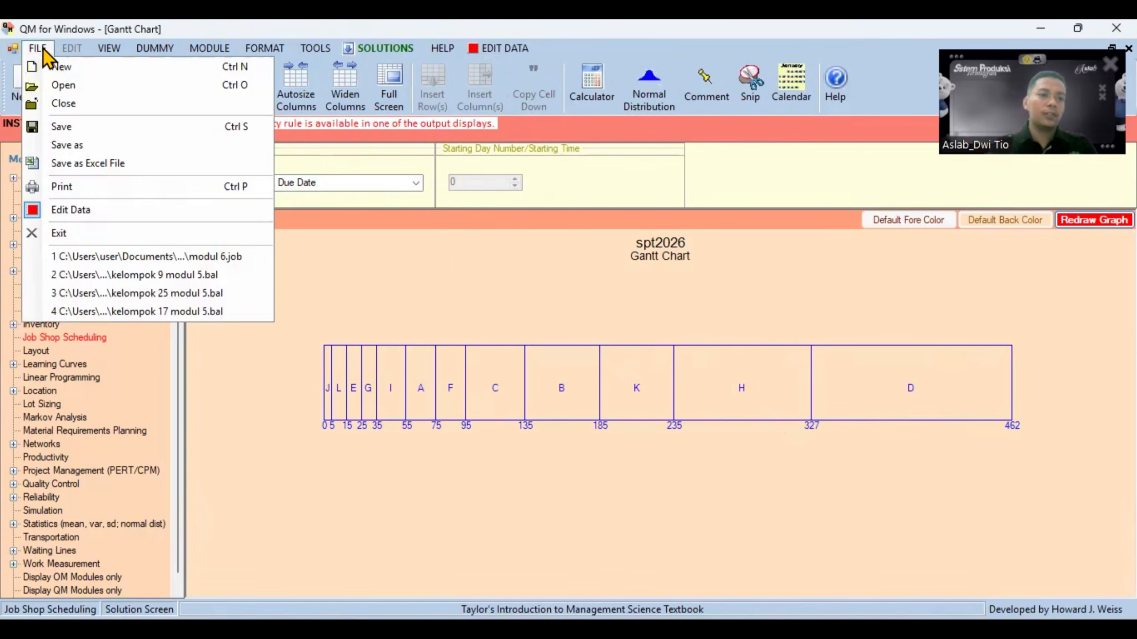
left_click(67, 146)
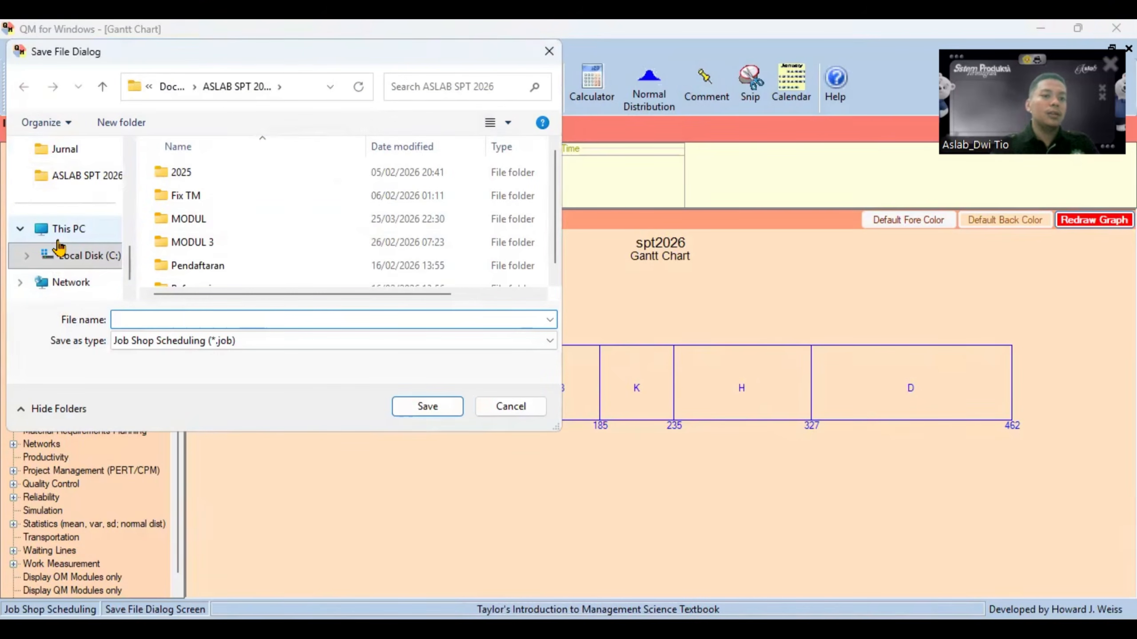
scroll(58, 244, "up", 5)
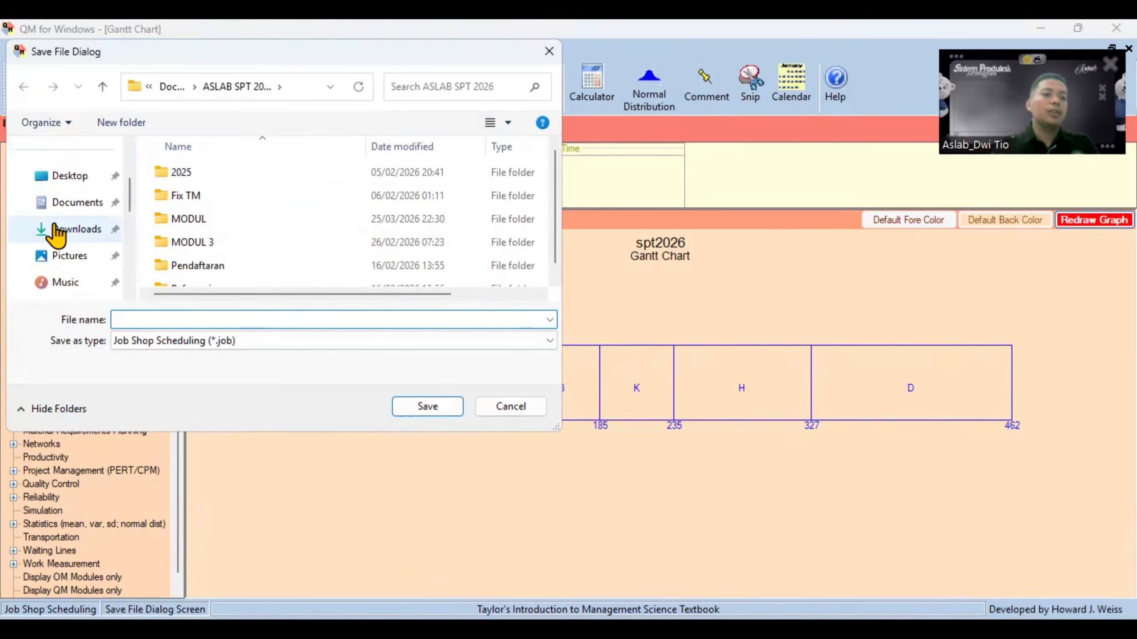
scroll(67, 242, "up", 4)
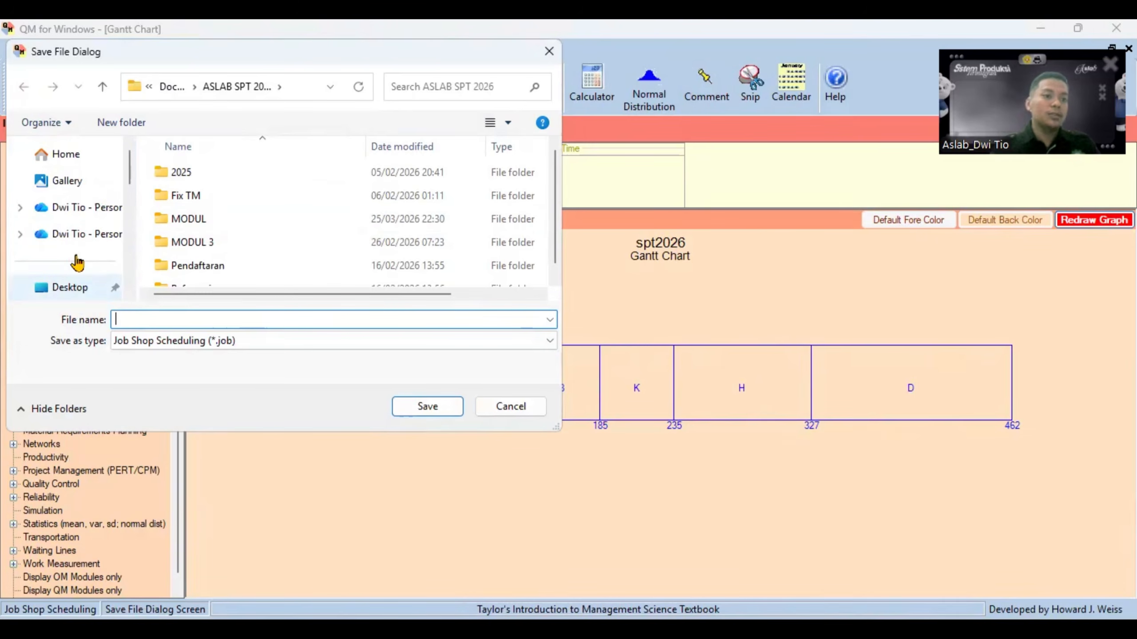
scroll(77, 263, "down", 3)
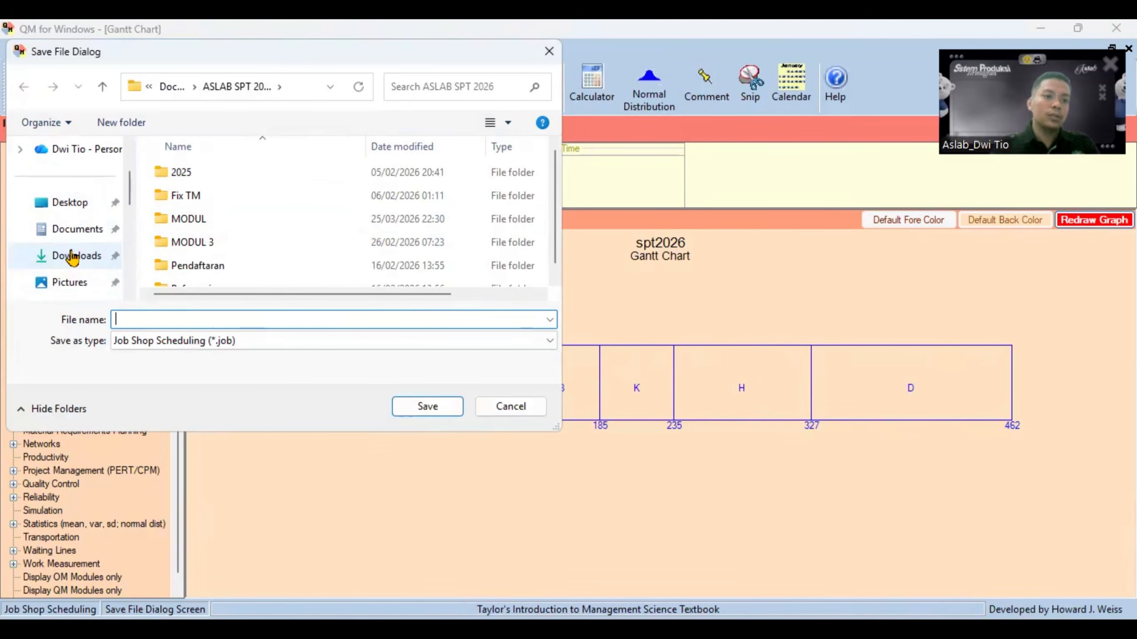
left_click(72, 256)
left_click(145, 348)
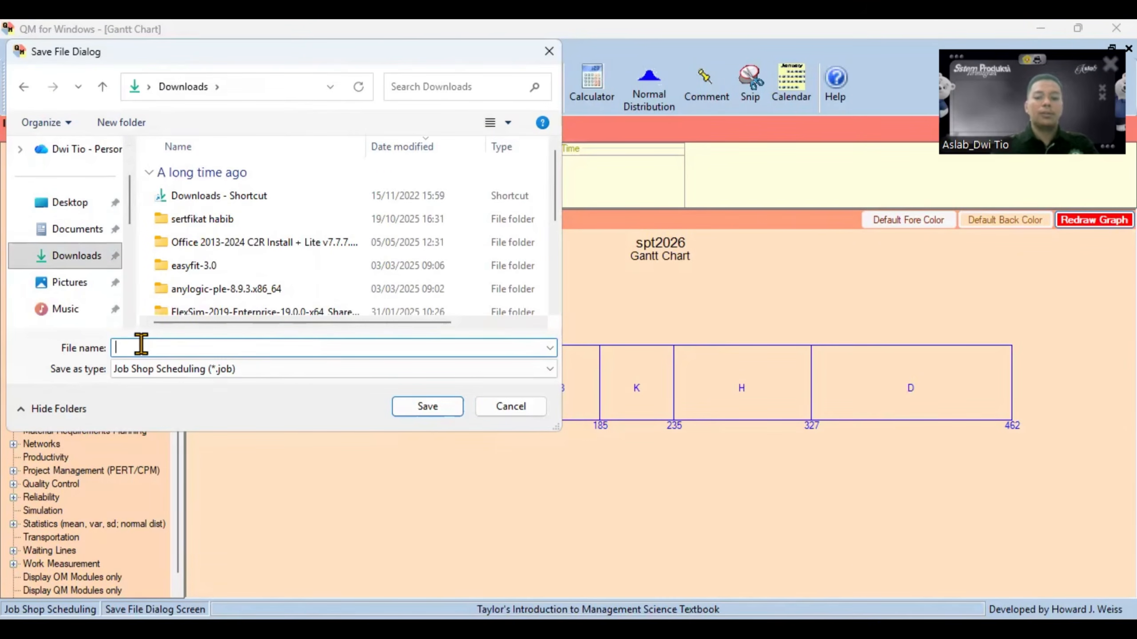
type("kelompok")
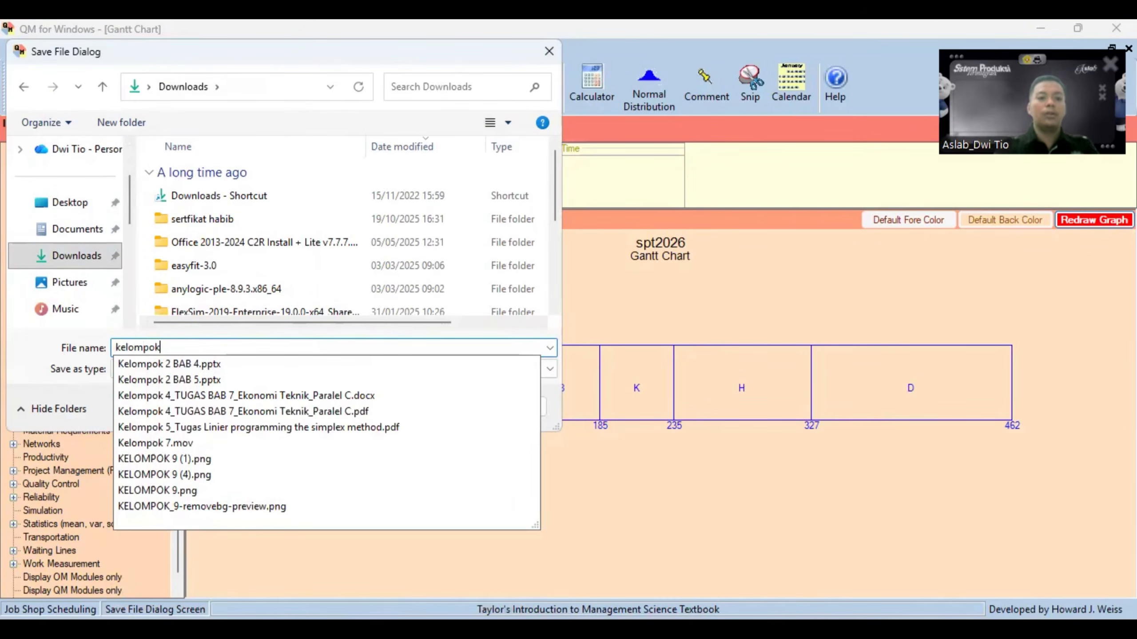
type("01")
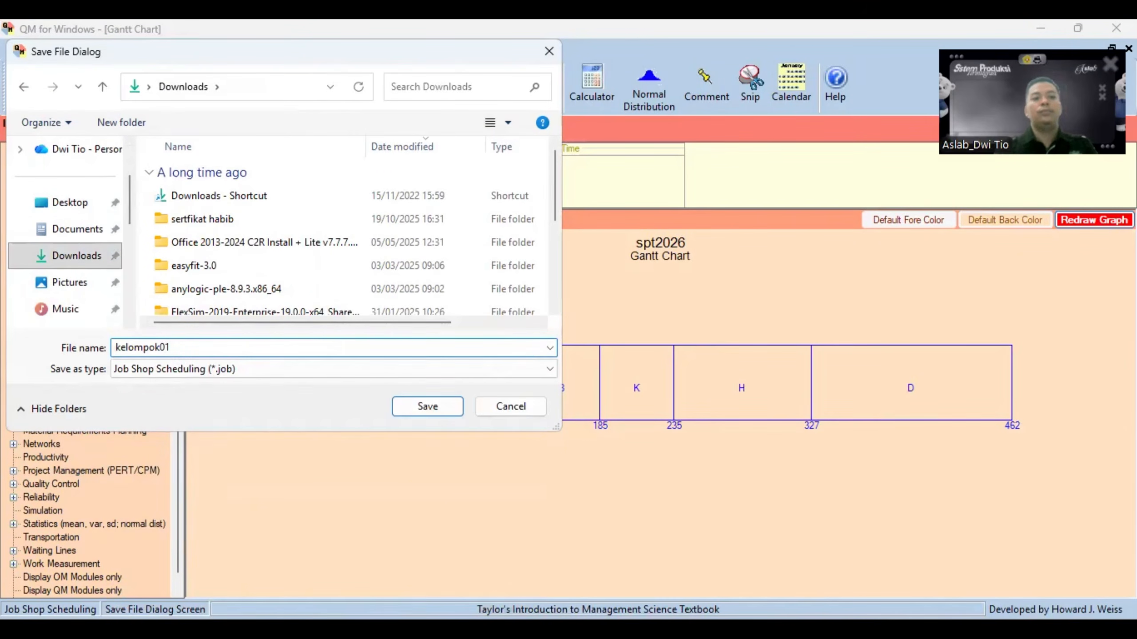
left_click(412, 412)
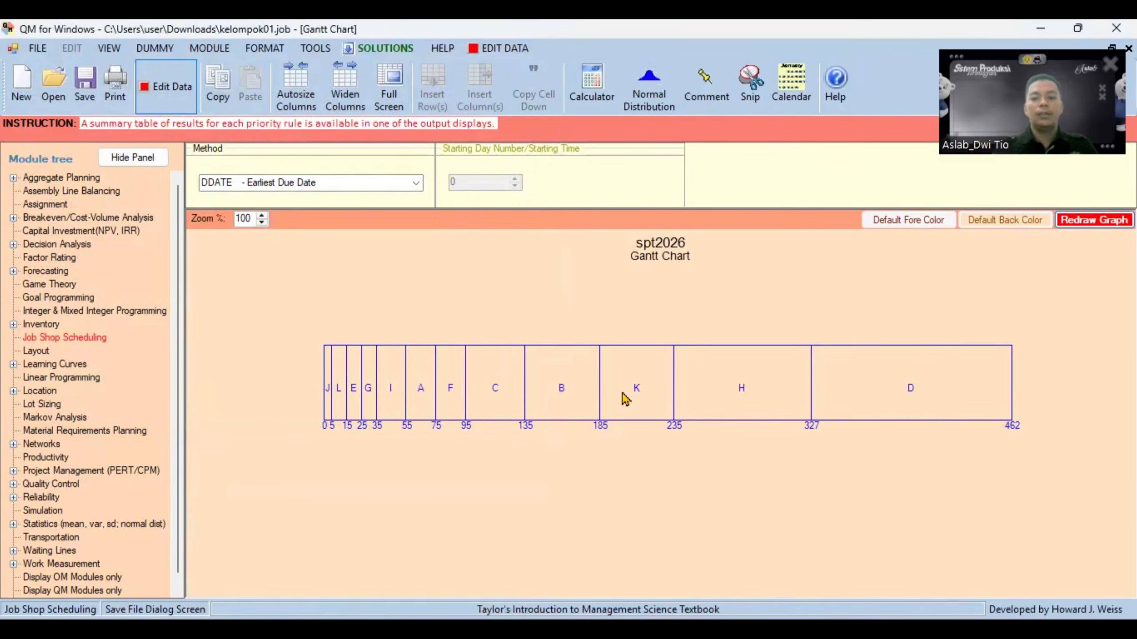
- Switch to the excel modul 6 workbook in Excel to view the Perbaandingan Metode sheet
mouse_move(762, 633)
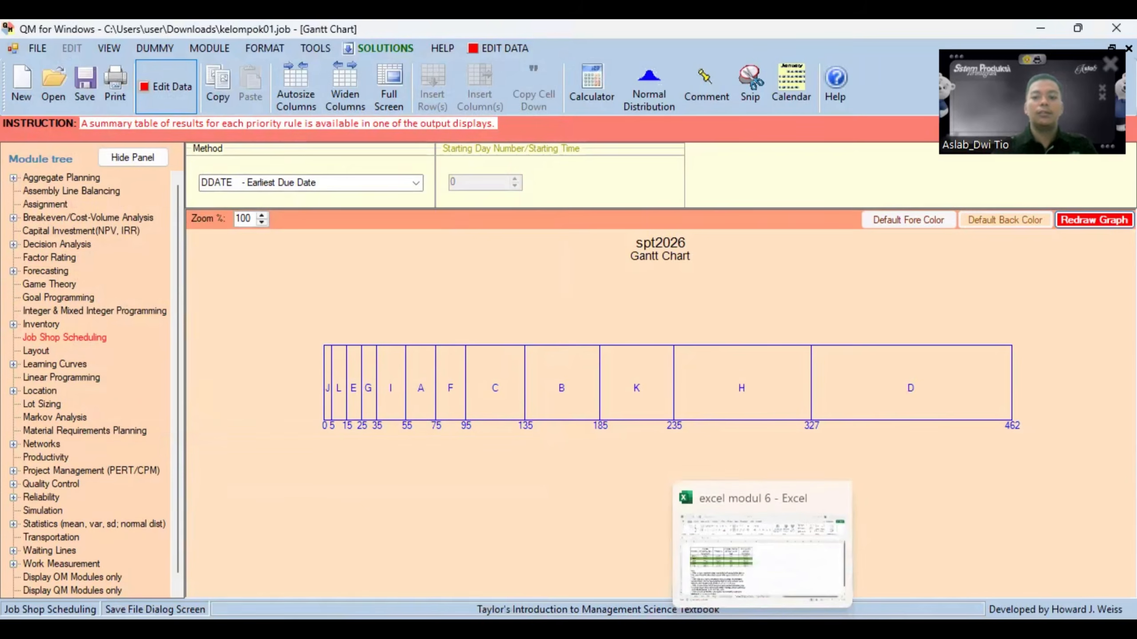
left_click(751, 553)
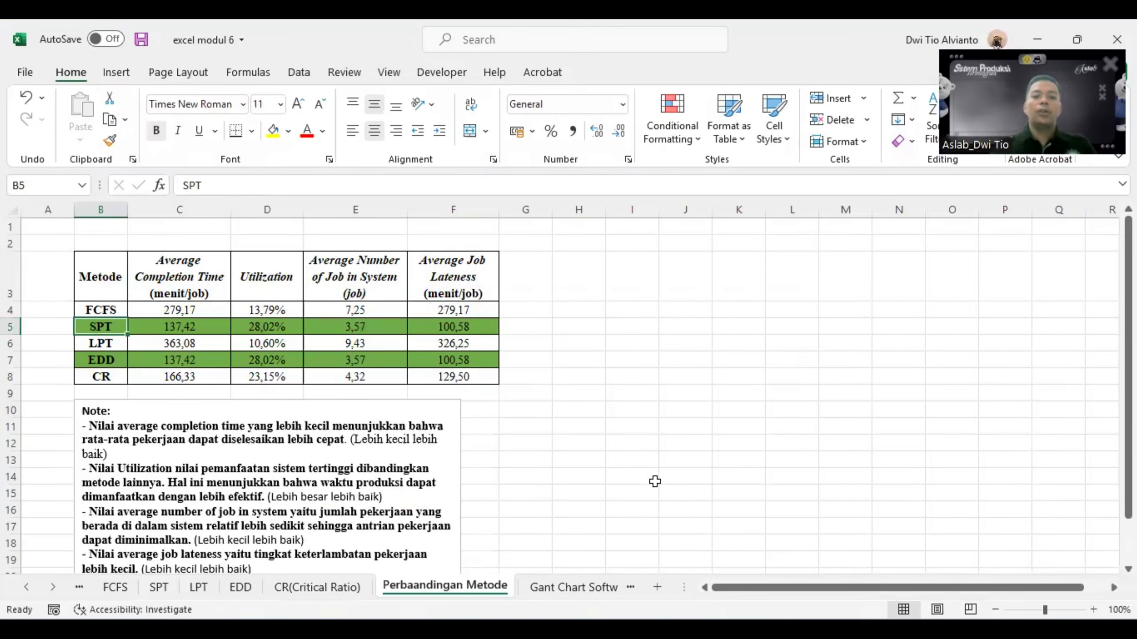